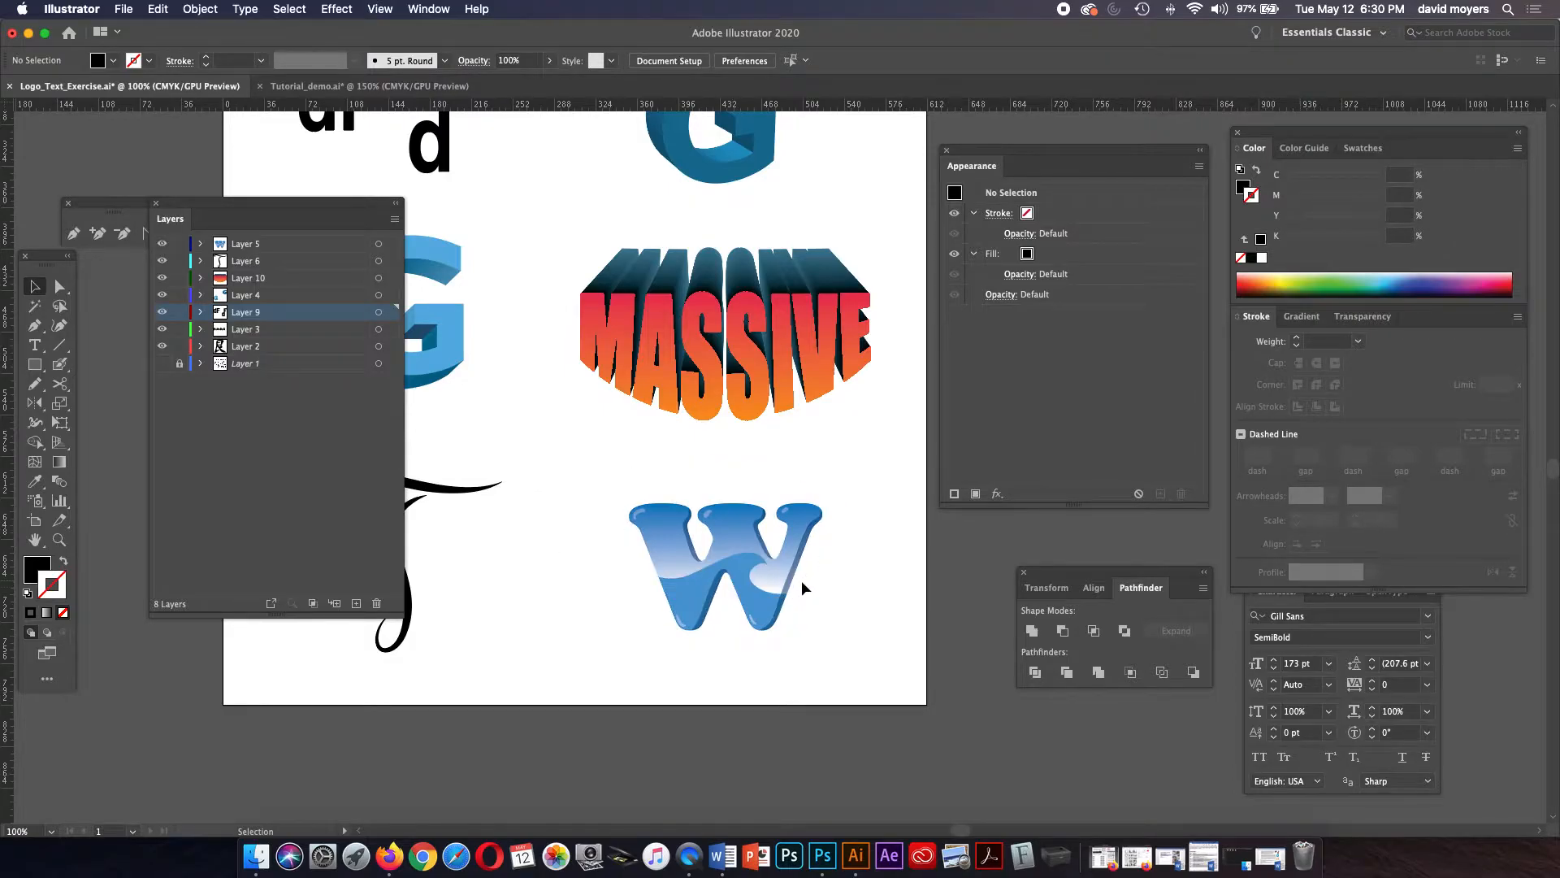
Step: Switch to the Tutorial_demo.ai document and convert the black W text to outlines
click(360, 88)
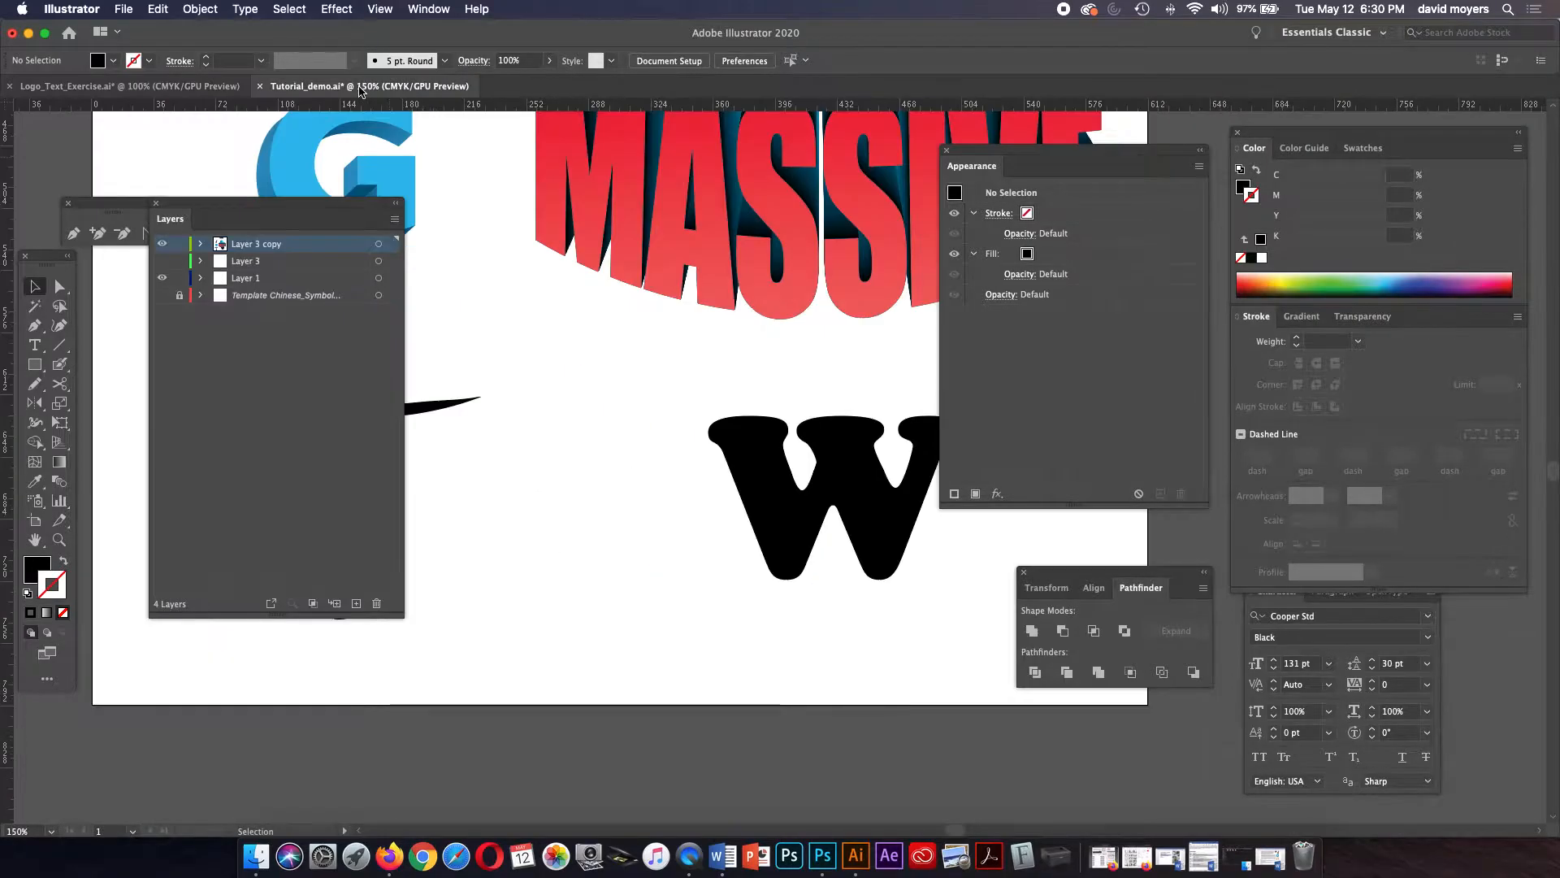
click(761, 481)
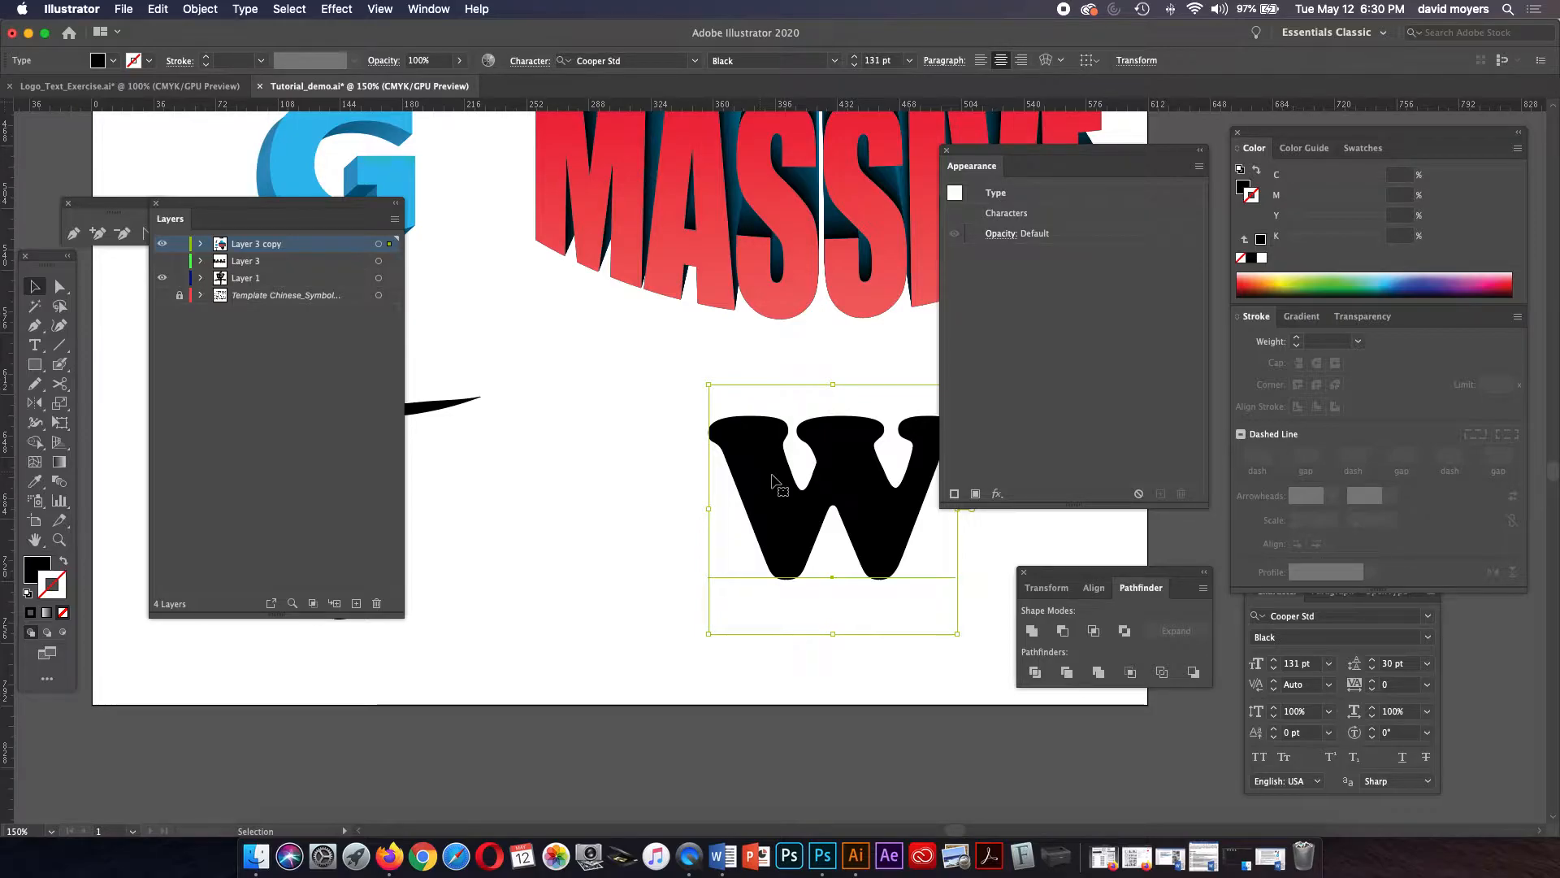
key(space)
drag(772, 461, 628, 462)
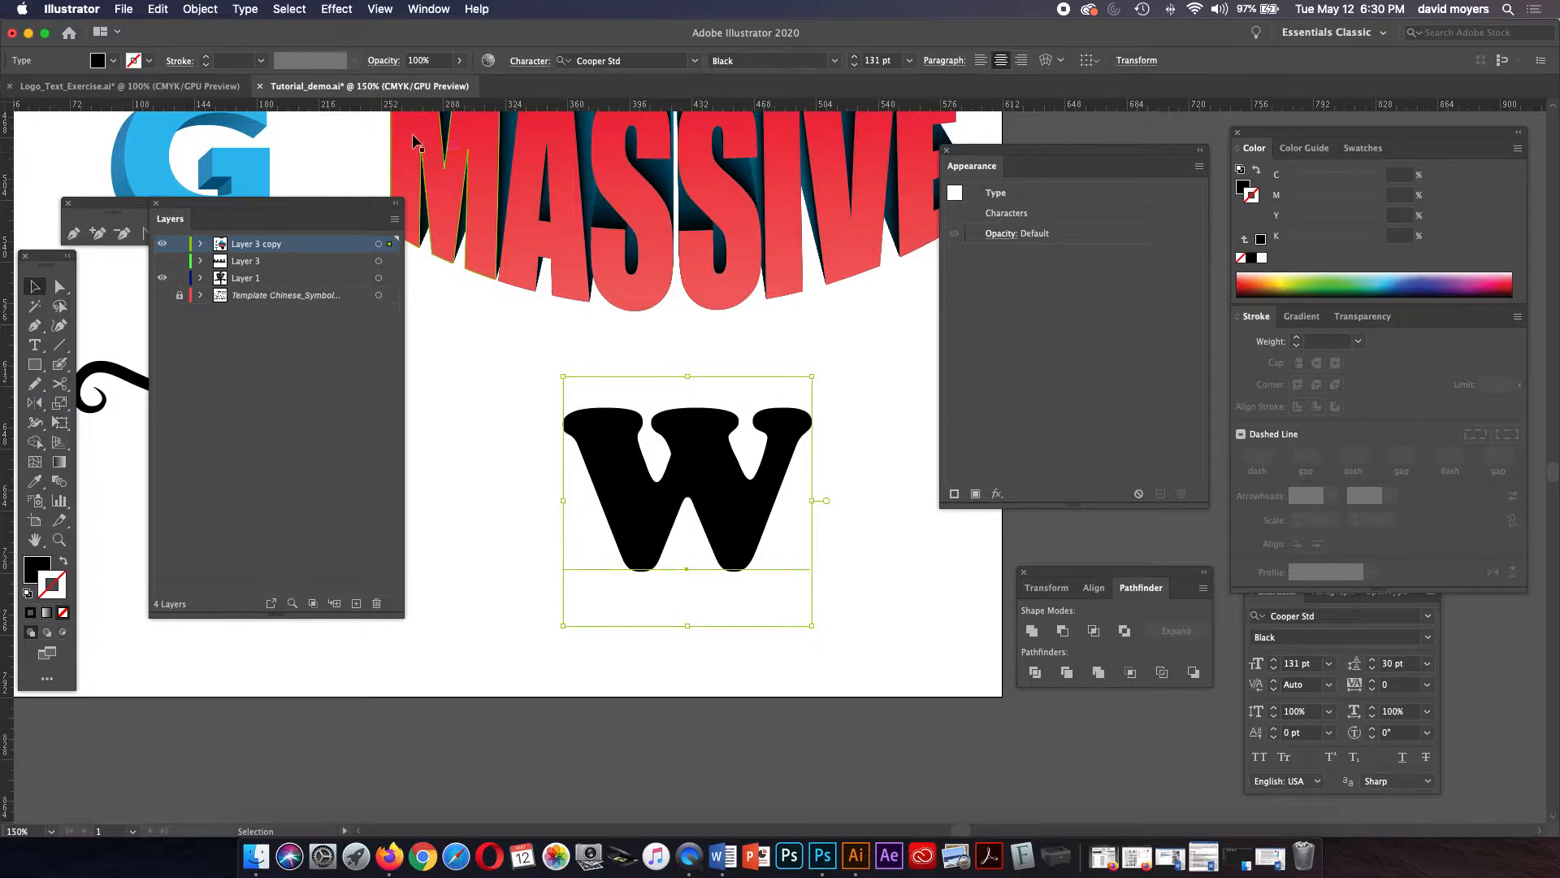
click(245, 10)
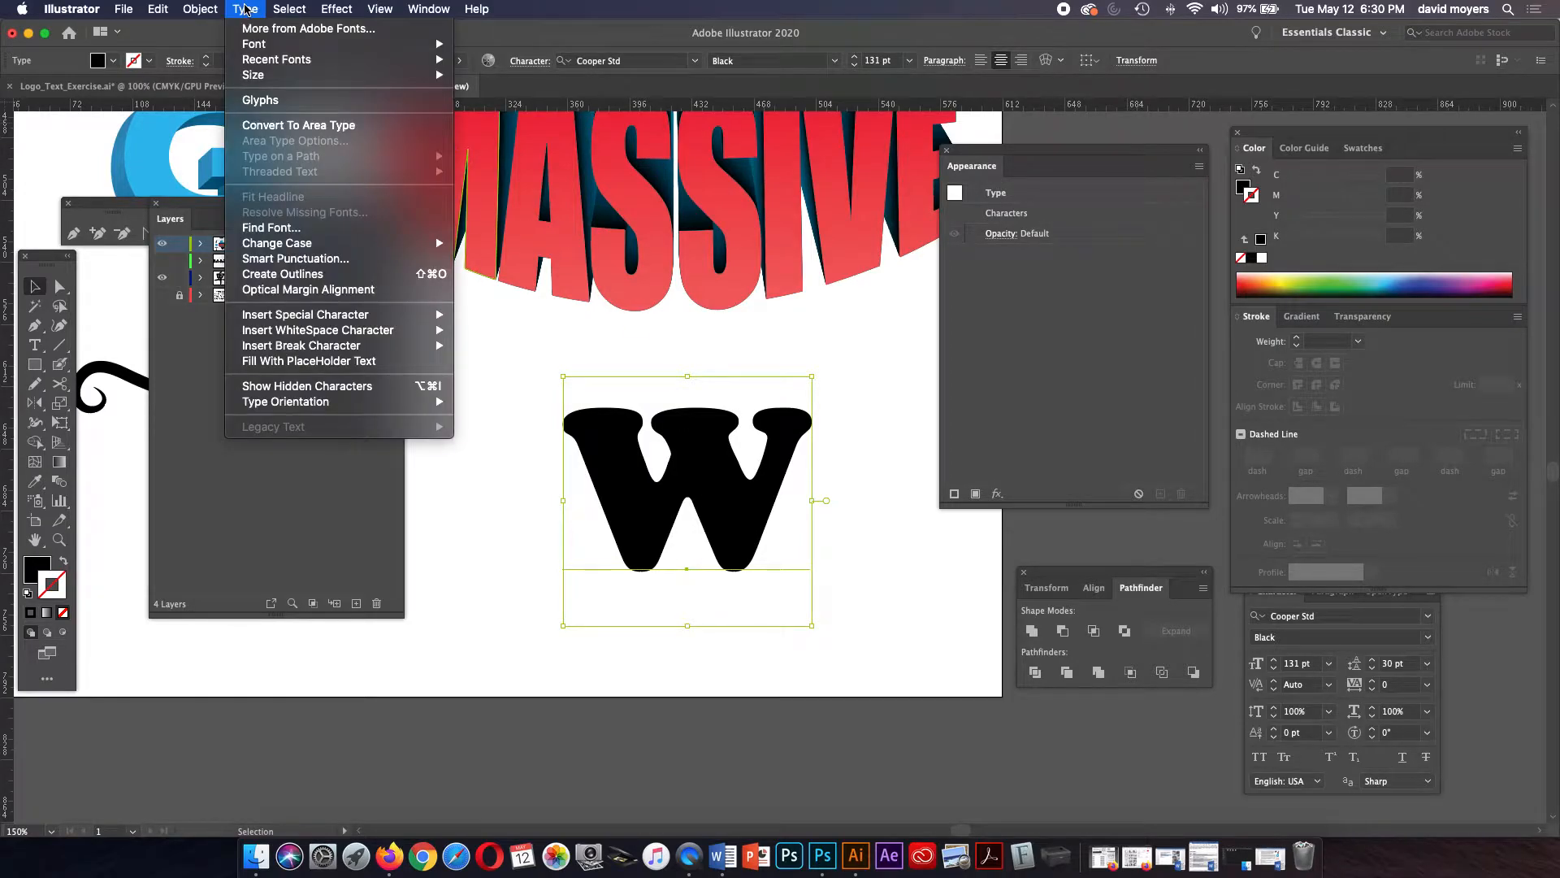
mouse_move(327, 254)
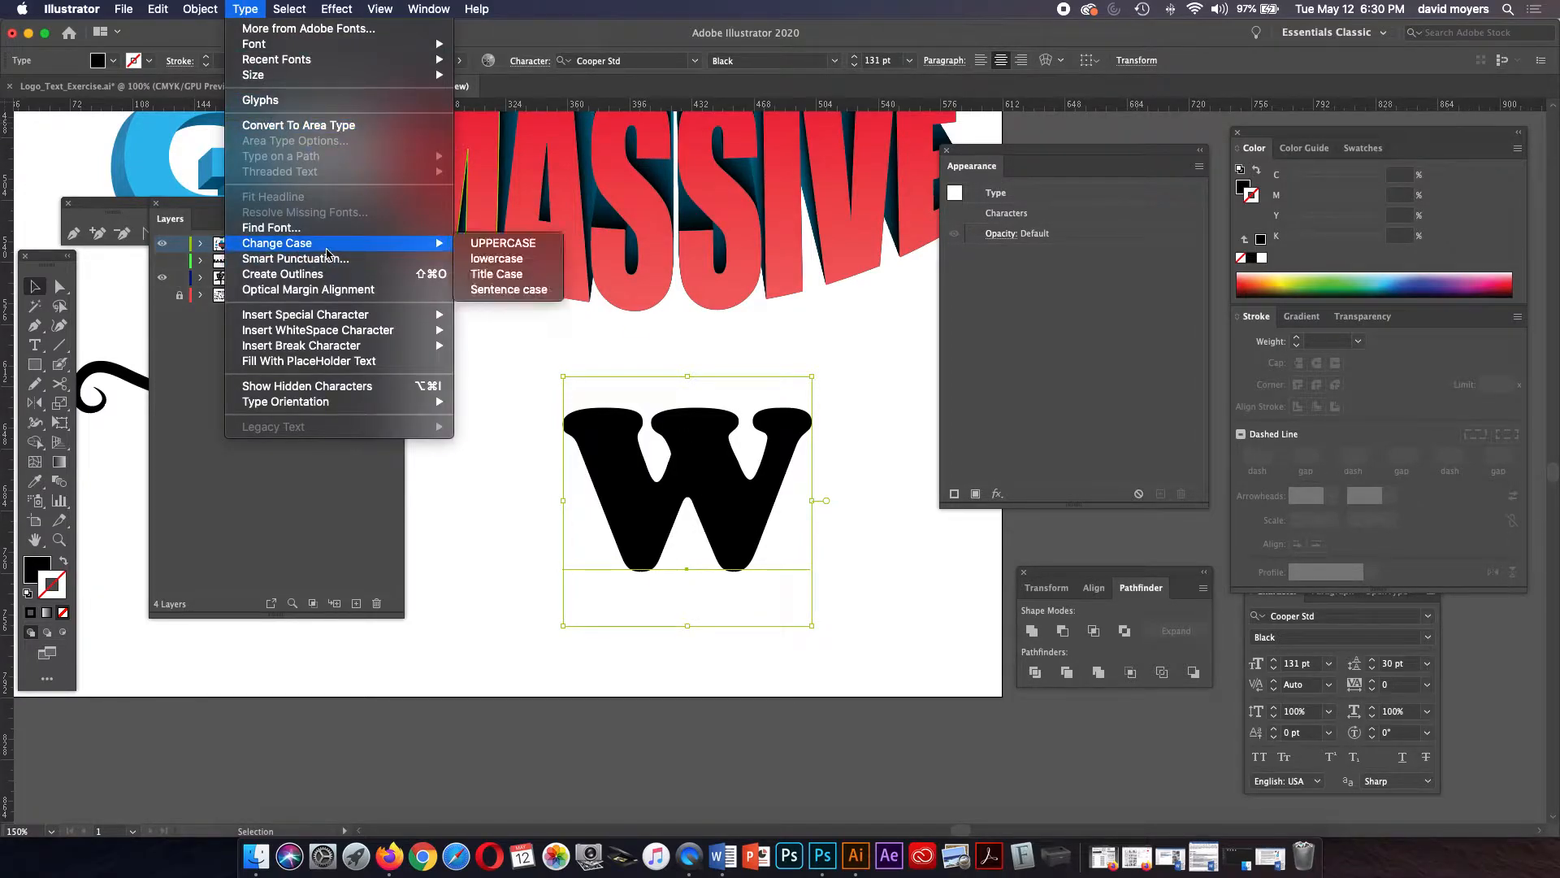
click(328, 277)
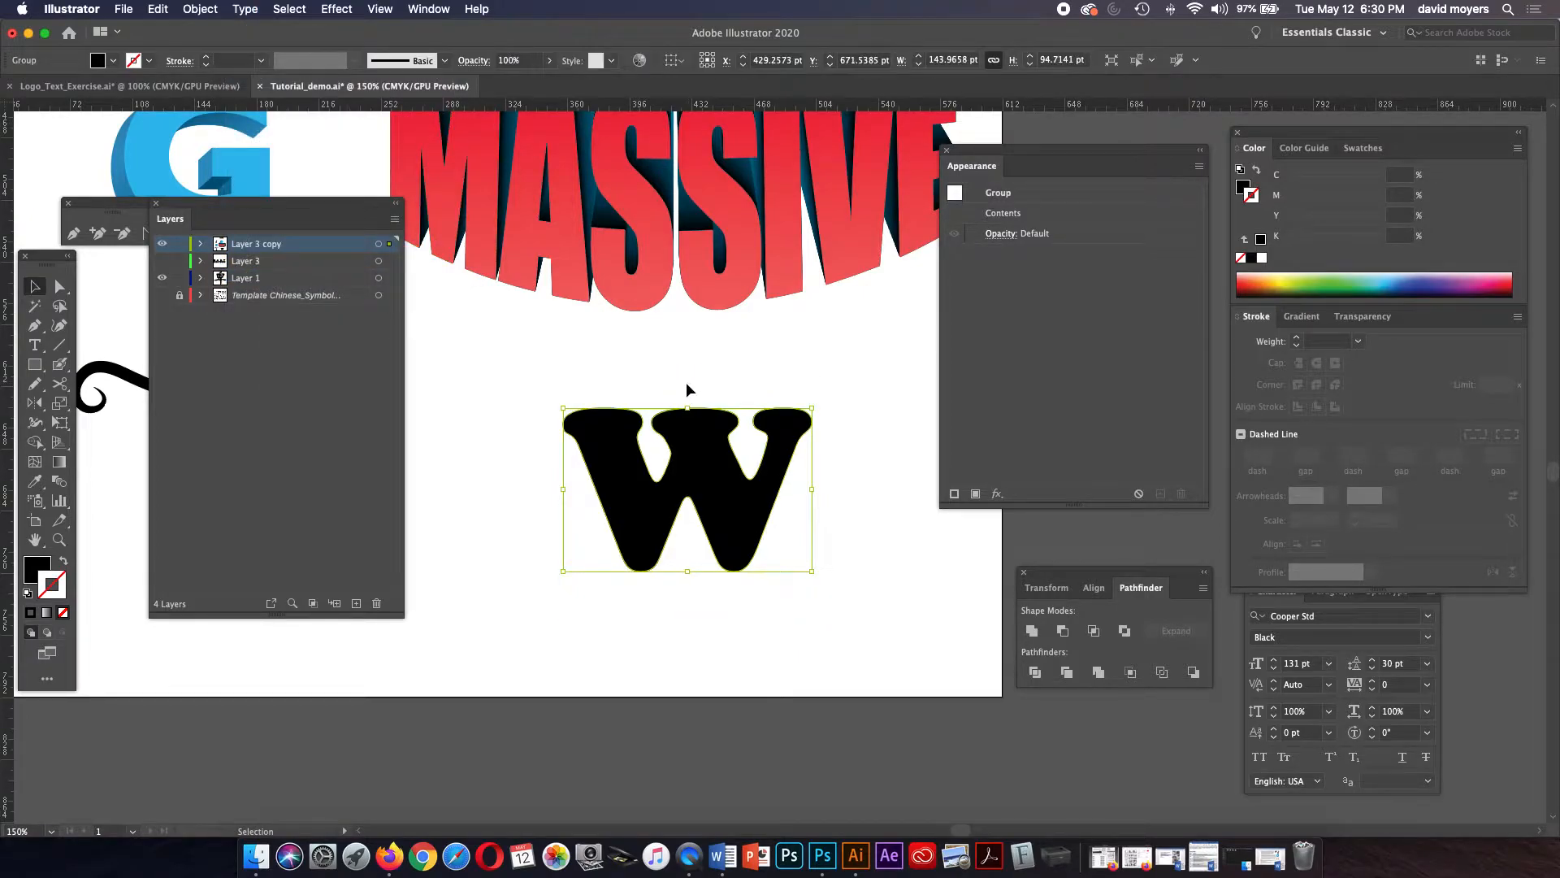
Step: Fill the outlined W with light blue, about C 66, M 0, Y 4, K 0
click(1244, 186)
drag(1334, 240, 1355, 238)
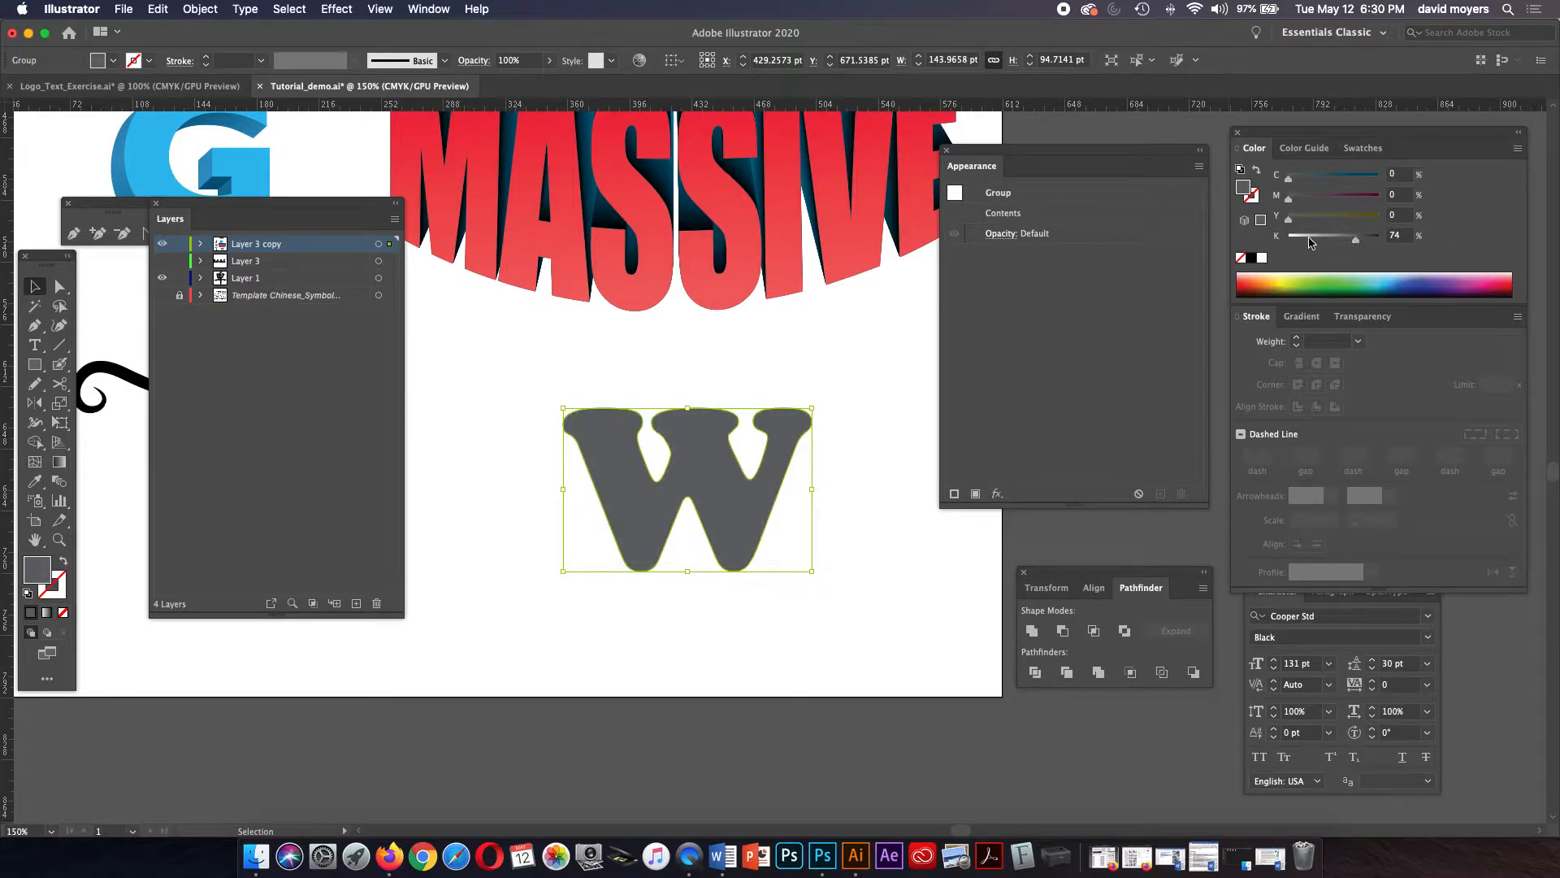
click(1386, 277)
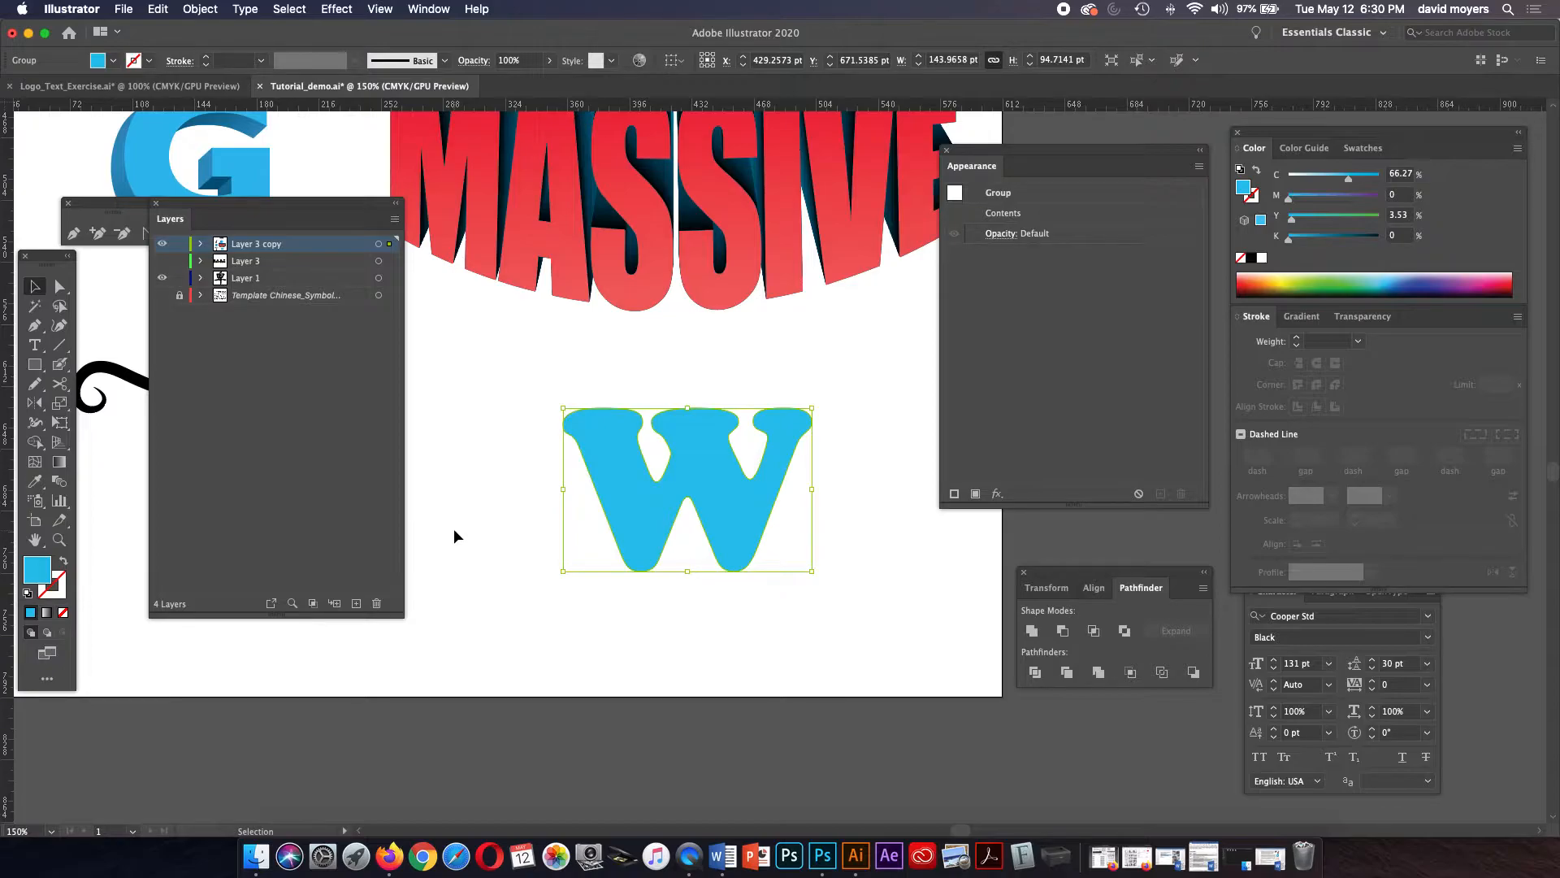
Step: Draw a closed wave shape with the Pen tool, with a curling crest mid-letter and a body covering the W's lower half
key(p)
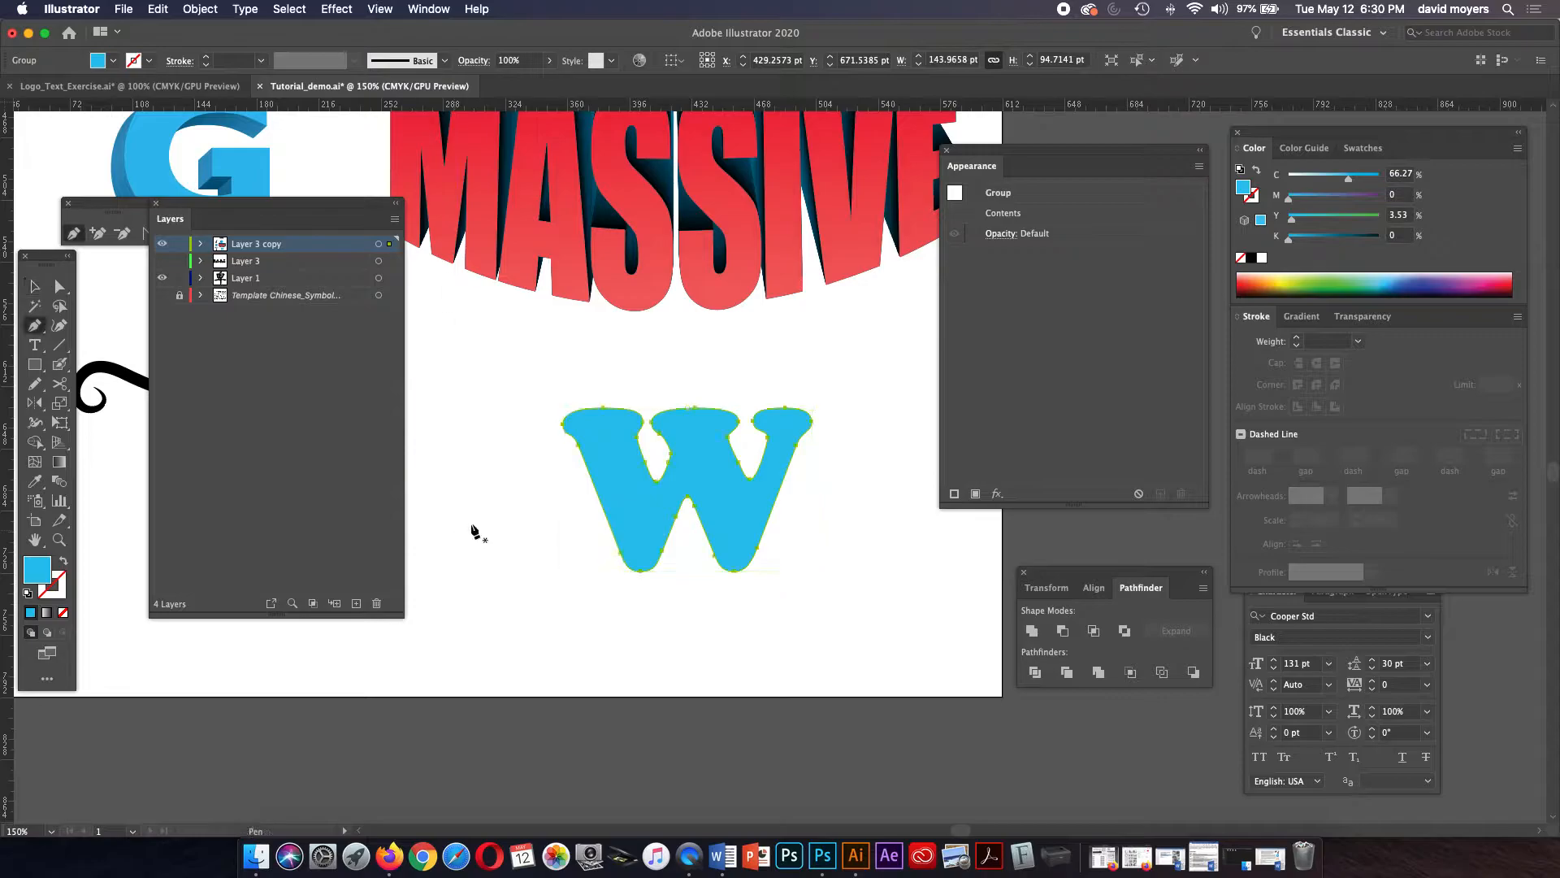
click(538, 508)
drag(672, 484, 695, 412)
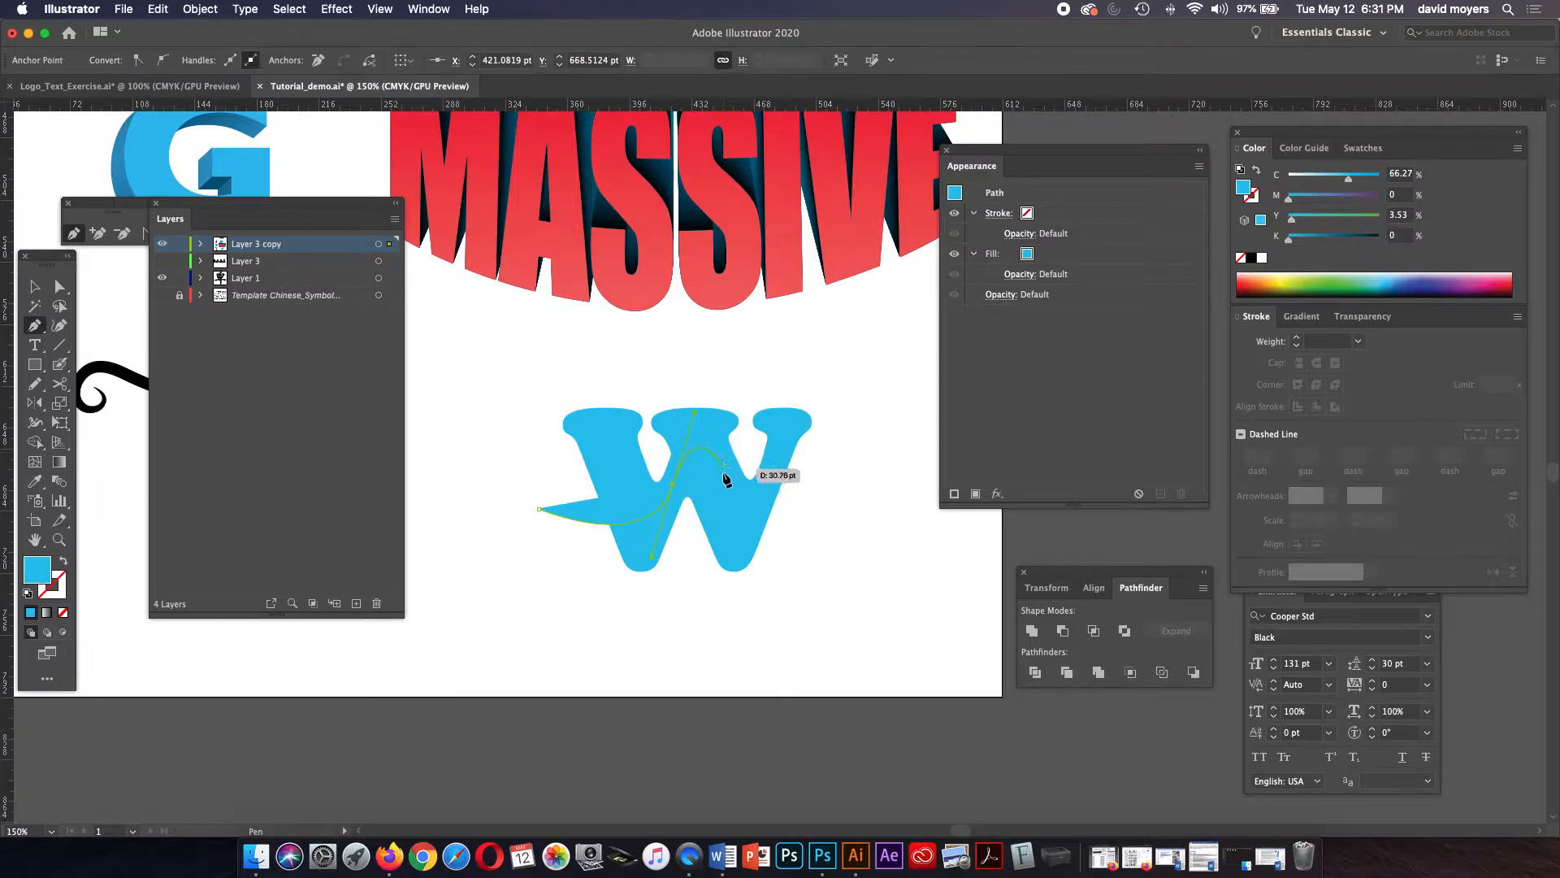
click(719, 449)
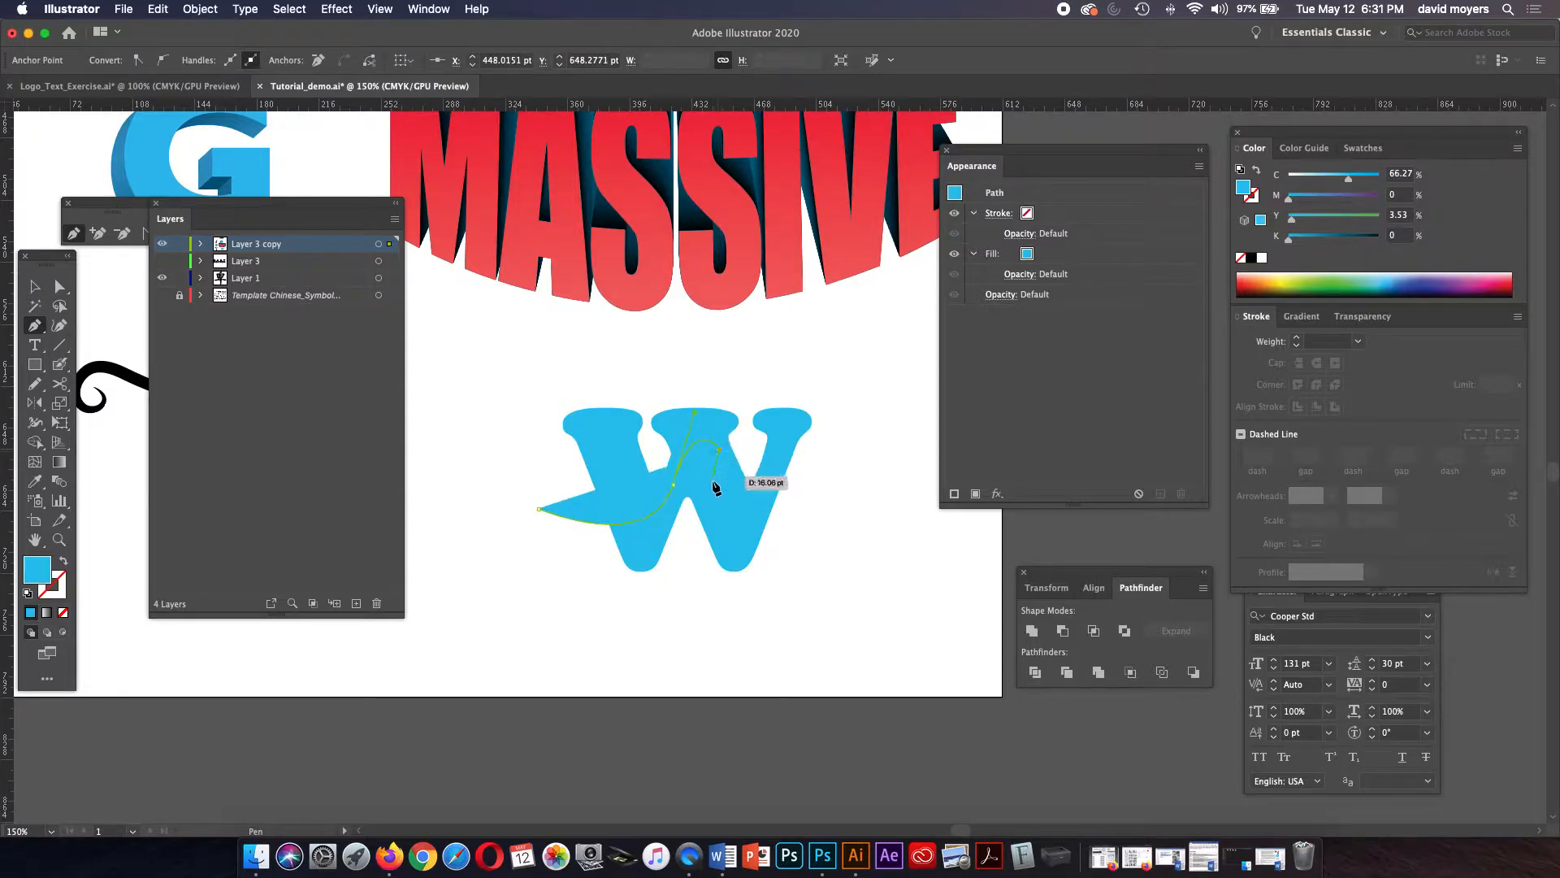
drag(715, 498, 736, 516)
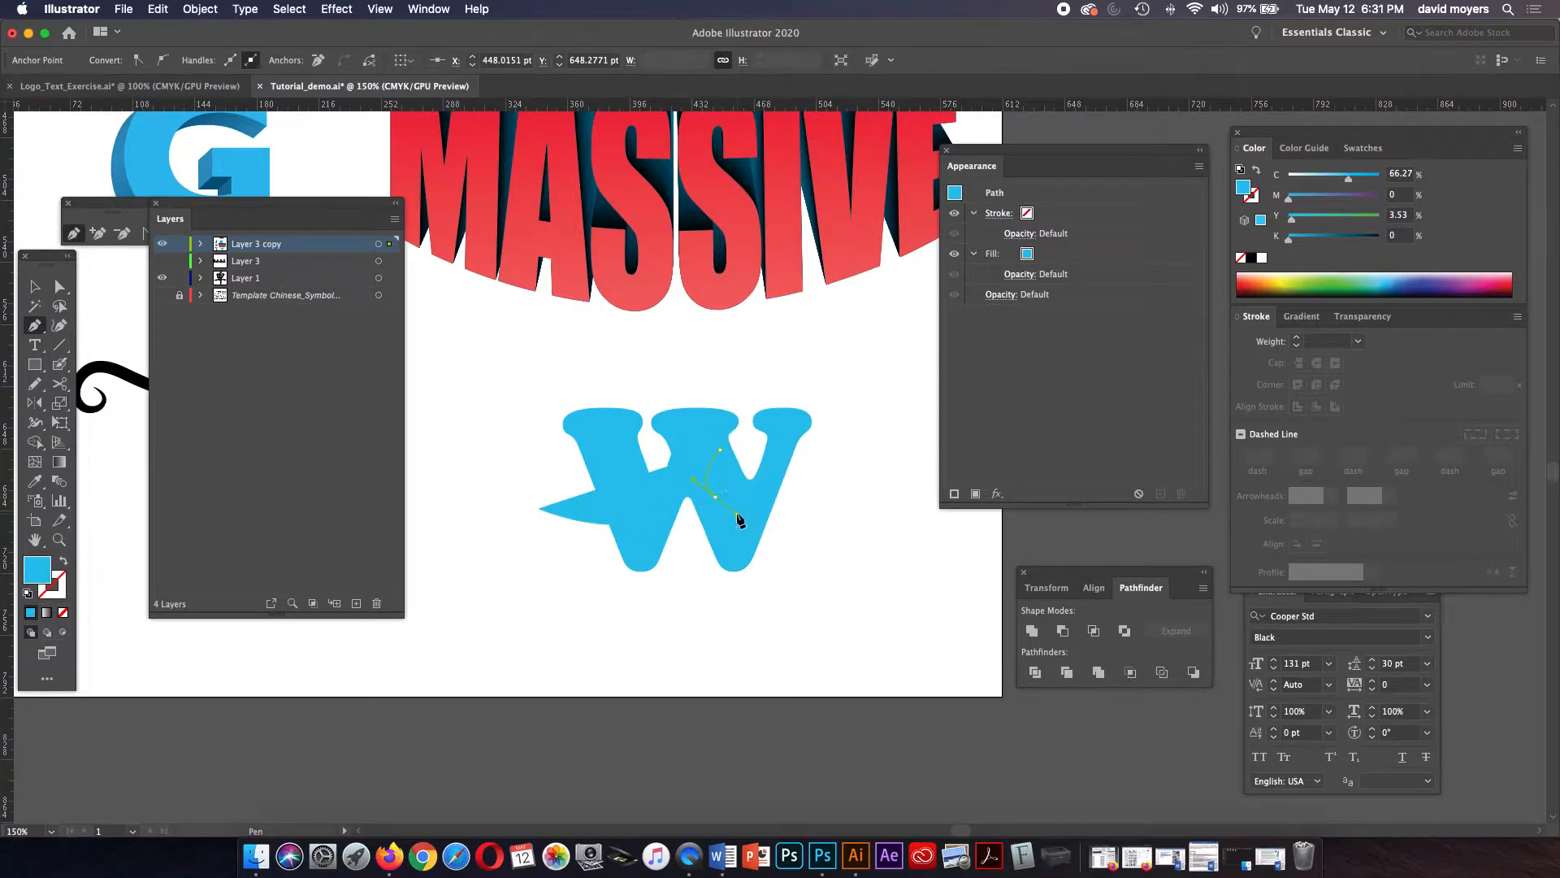
click(793, 504)
click(793, 622)
click(519, 634)
click(539, 510)
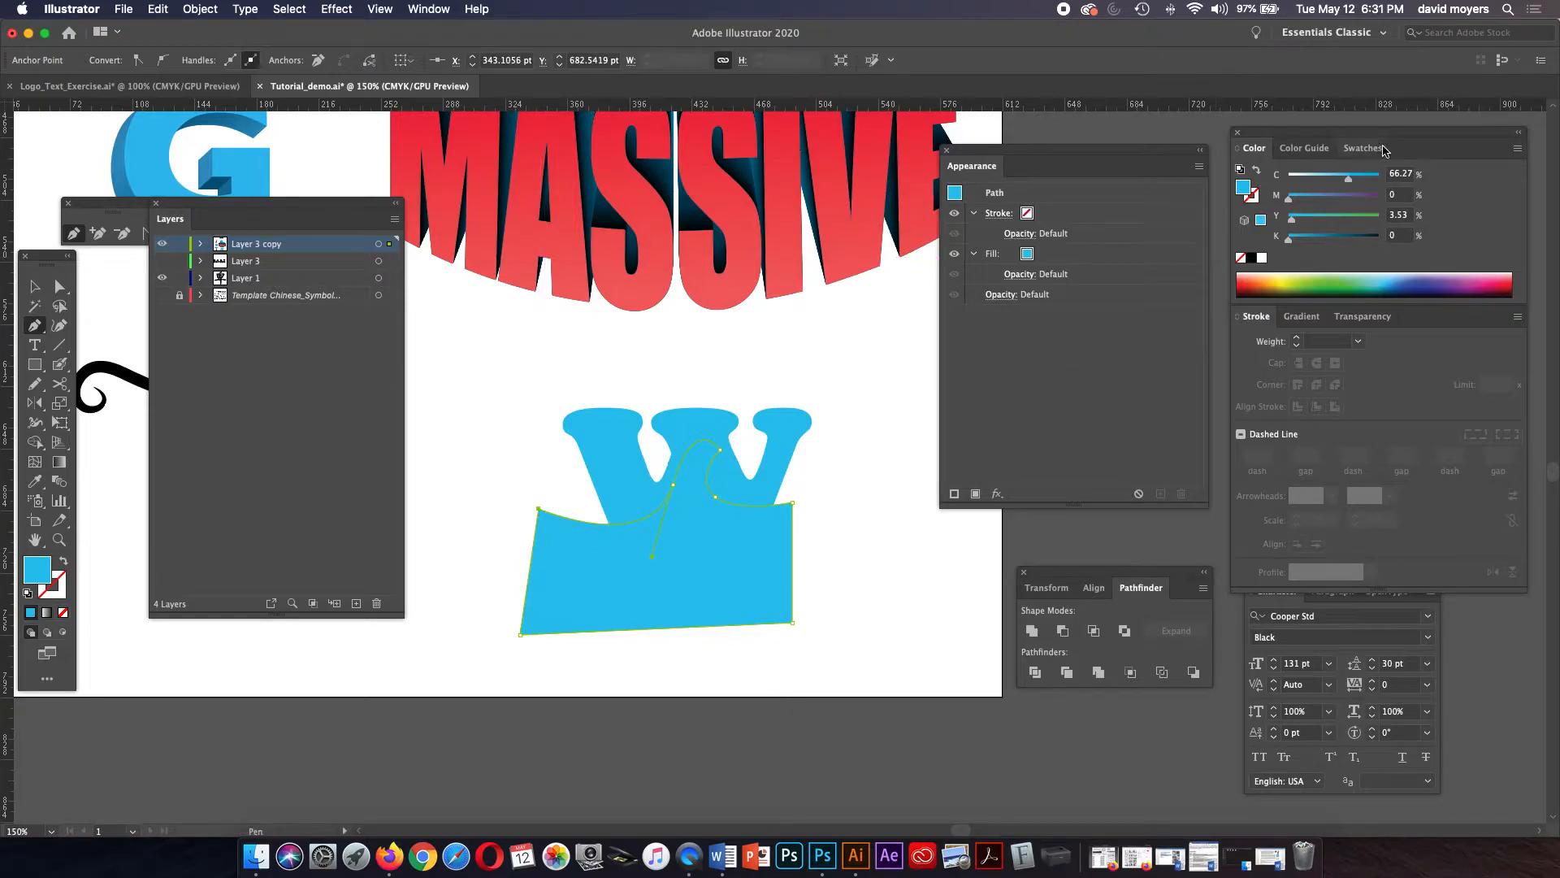
Step: Recolor the wave shape a darker blue with cyan at 67% and magenta at 27%
click(1319, 196)
drag(1319, 198, 1321, 201)
click(1346, 179)
drag(1325, 199, 1314, 203)
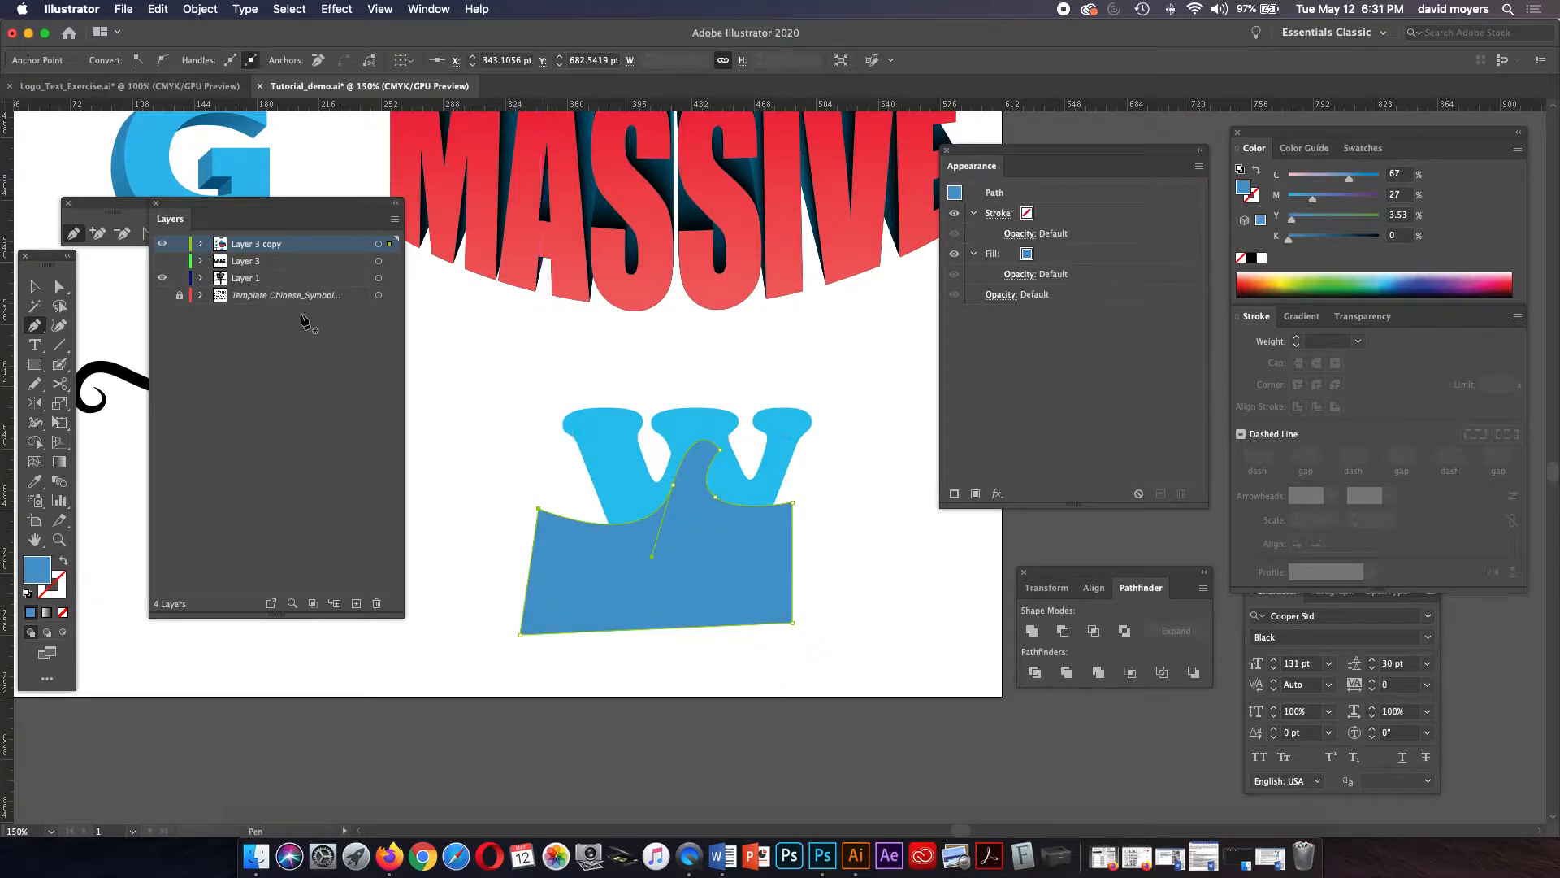
Step: Lower the wave's crest slightly and move the shape's upper-right corner outward with the Direct Selection tool
key(a)
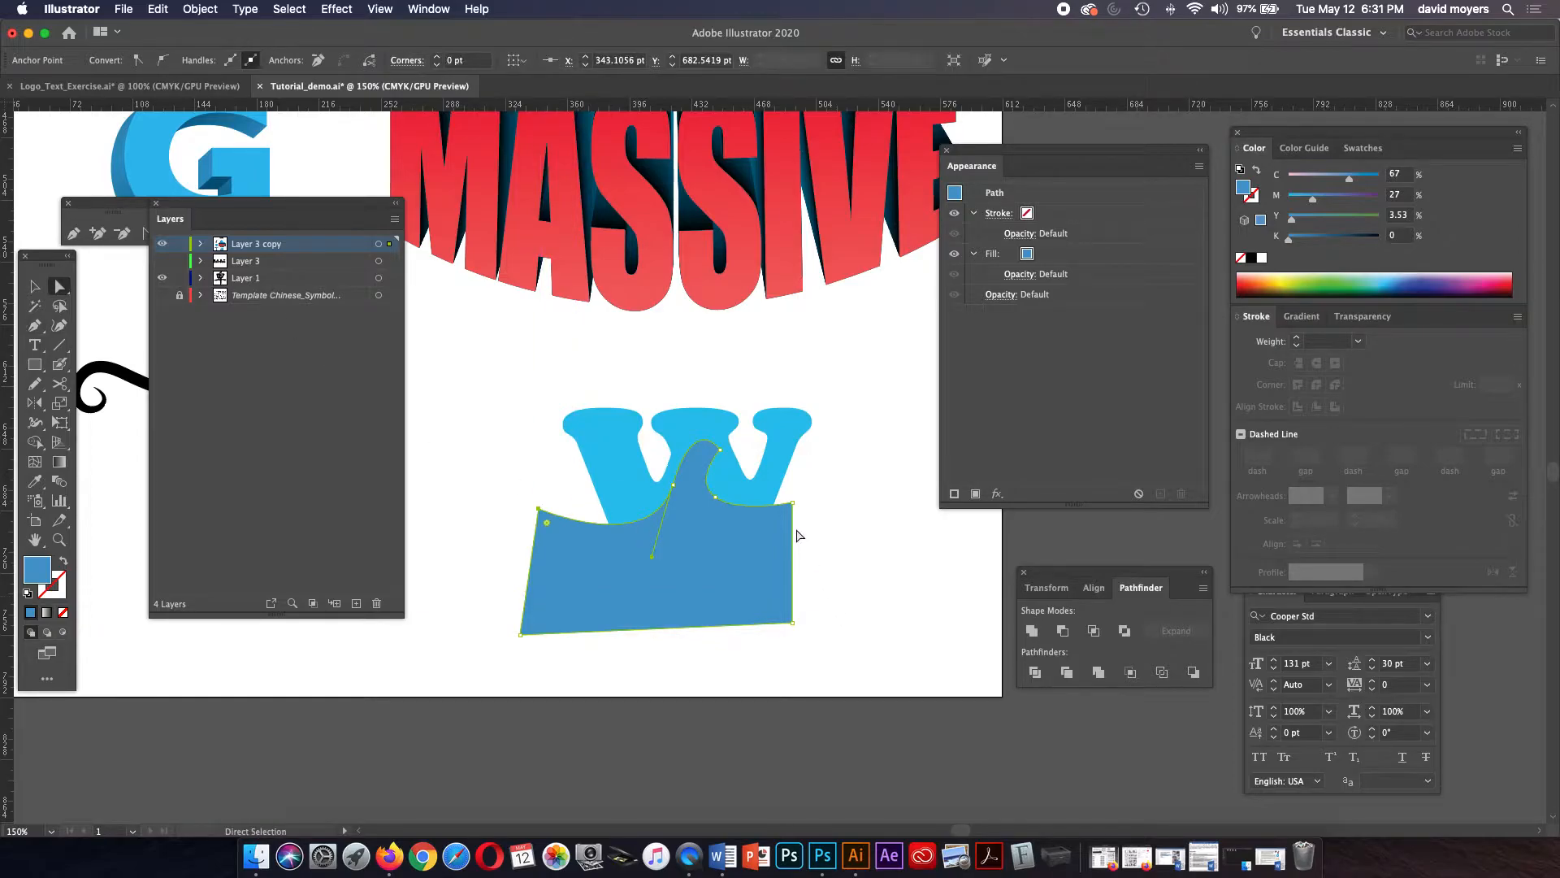
drag(793, 503, 704, 428)
drag(797, 505, 808, 513)
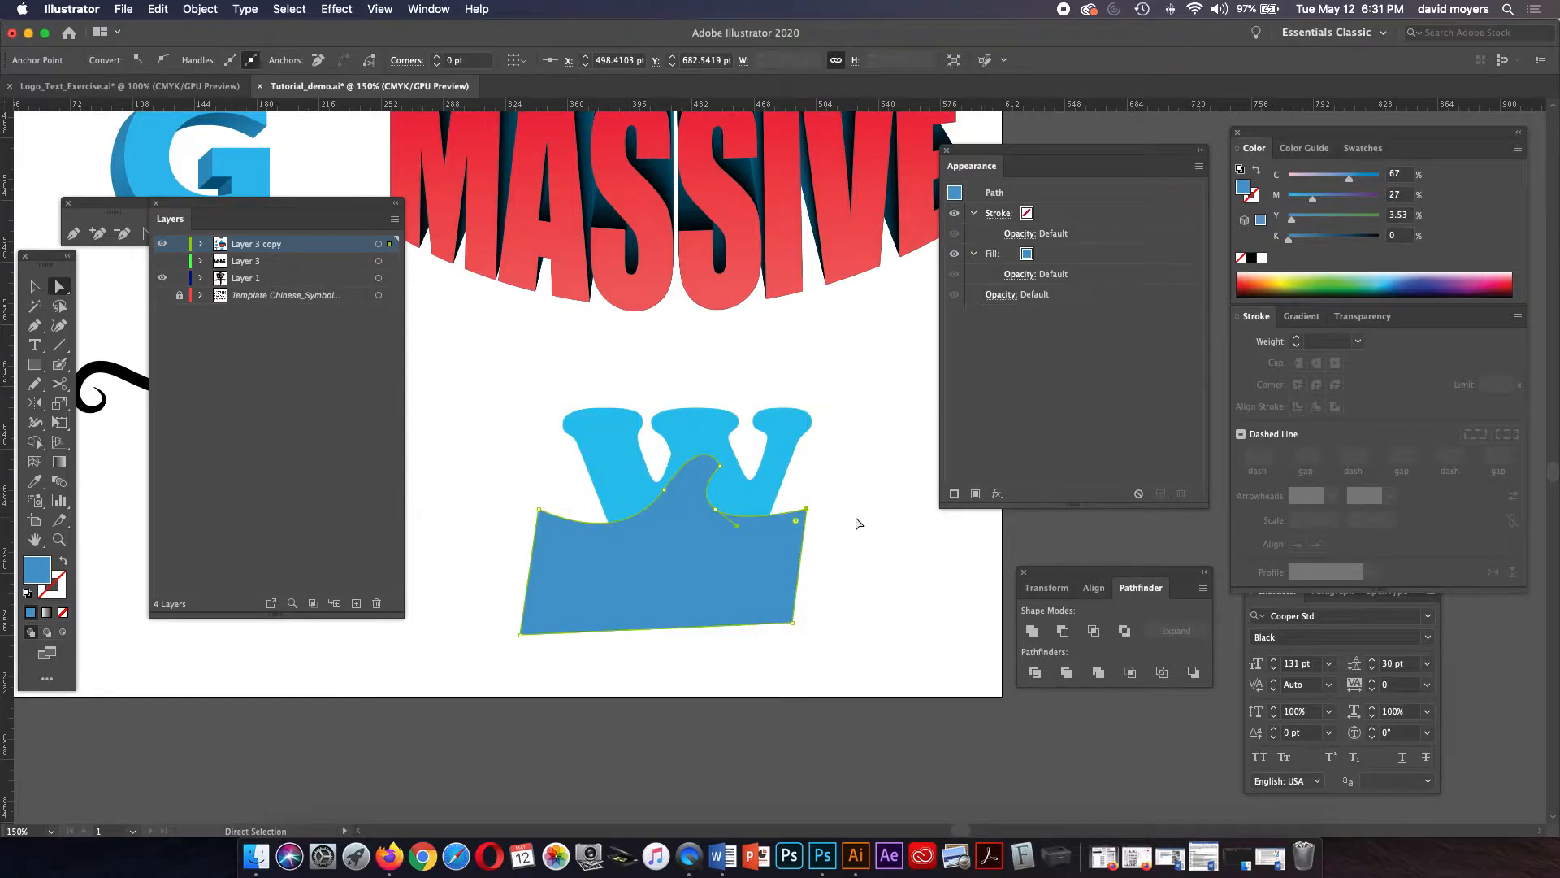
click(857, 522)
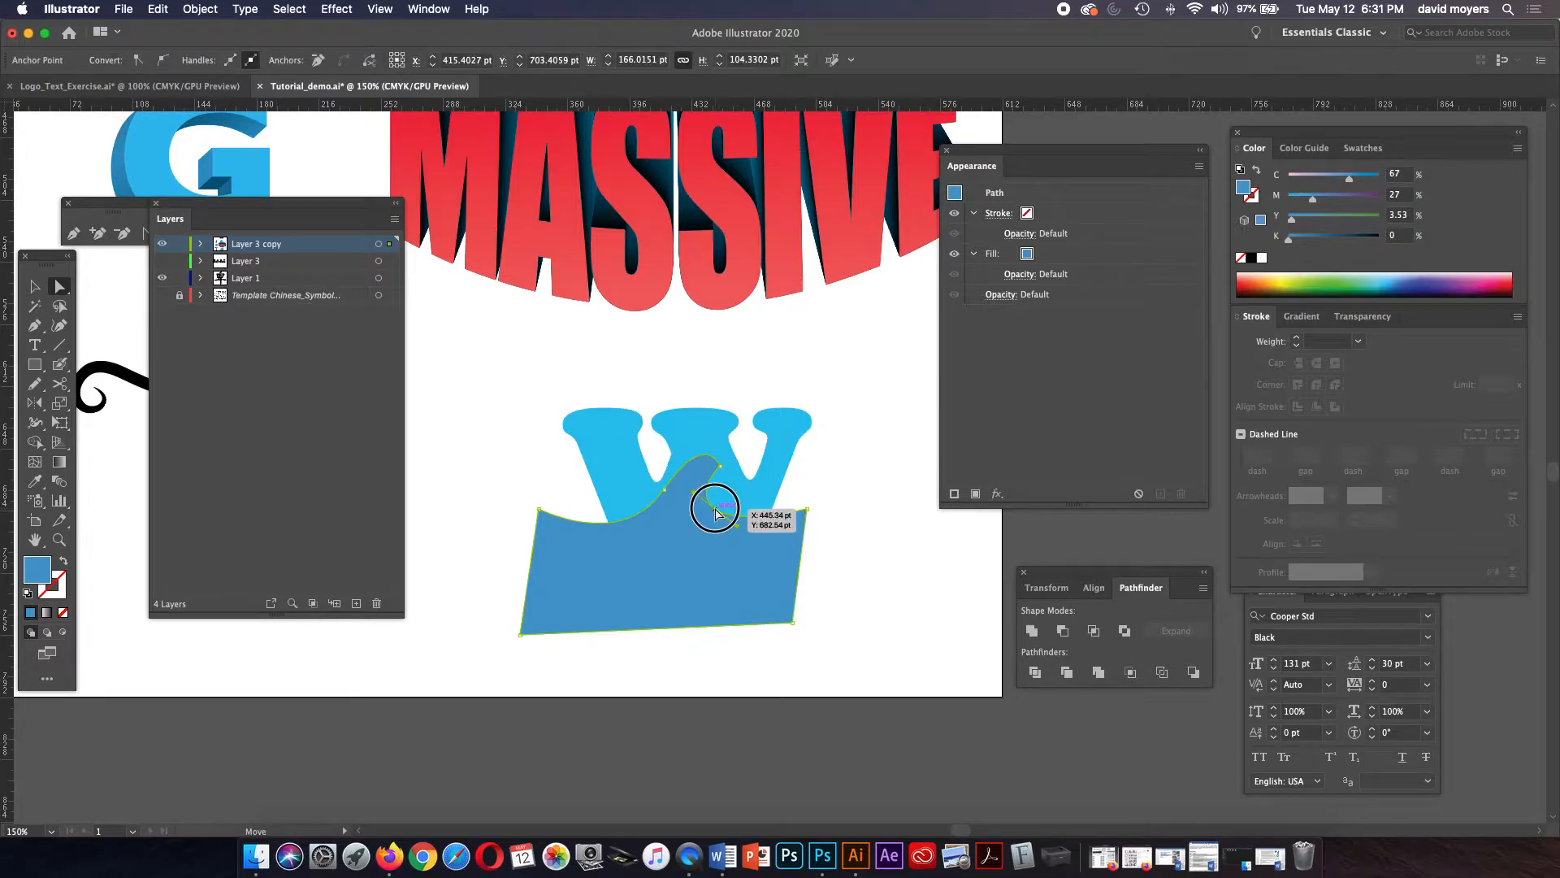
Step: Refine the curve inside the wave's curl and extend the crest's tip outward into a sharper point
click(705, 505)
drag(693, 491, 686, 486)
click(879, 478)
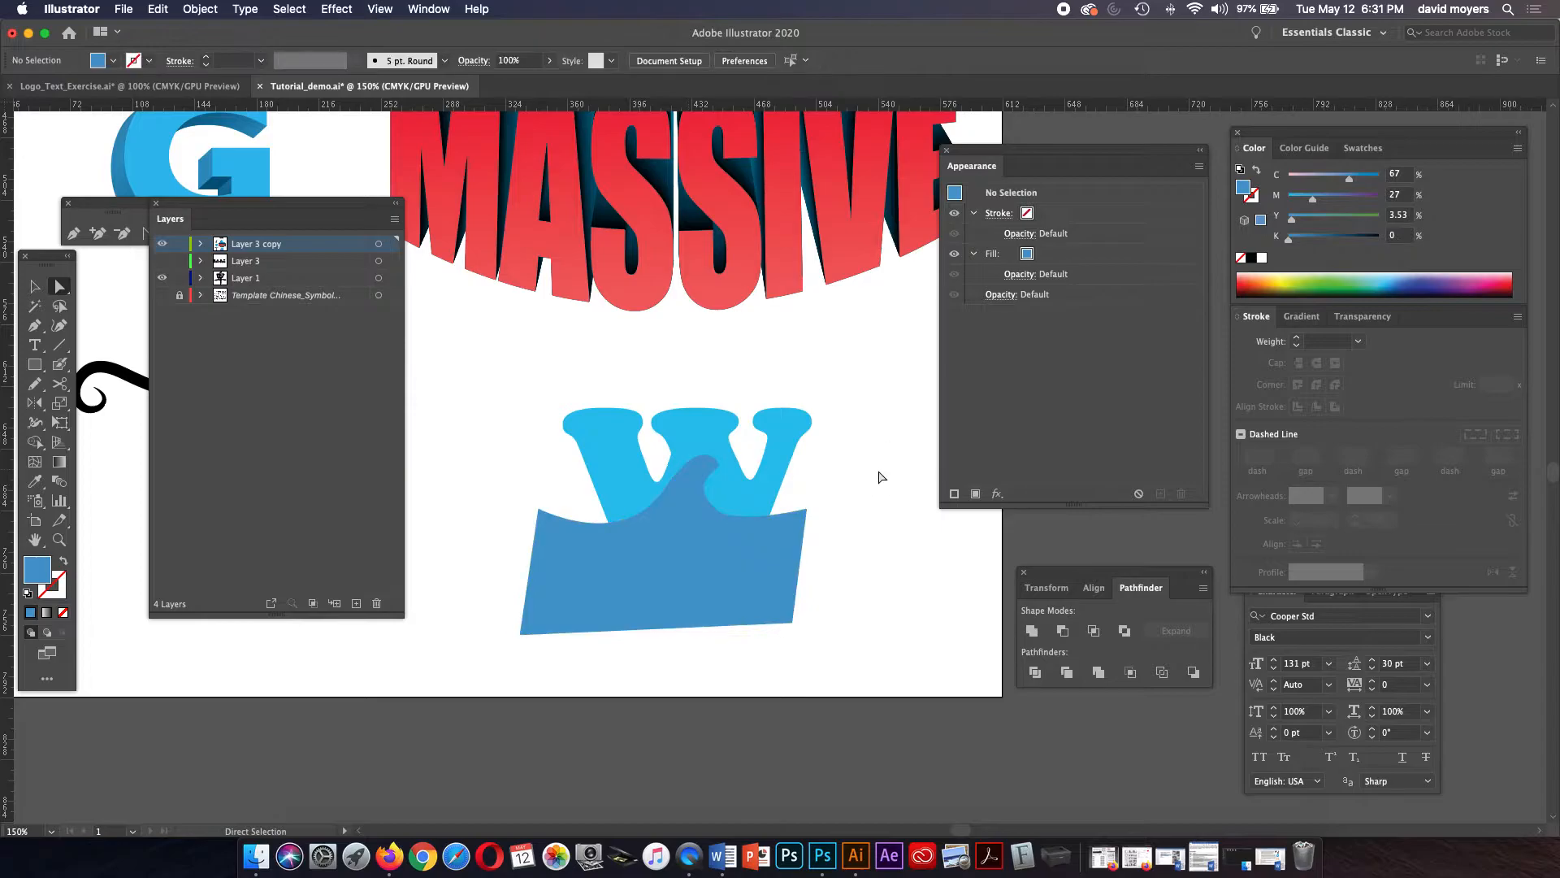
drag(709, 468, 728, 476)
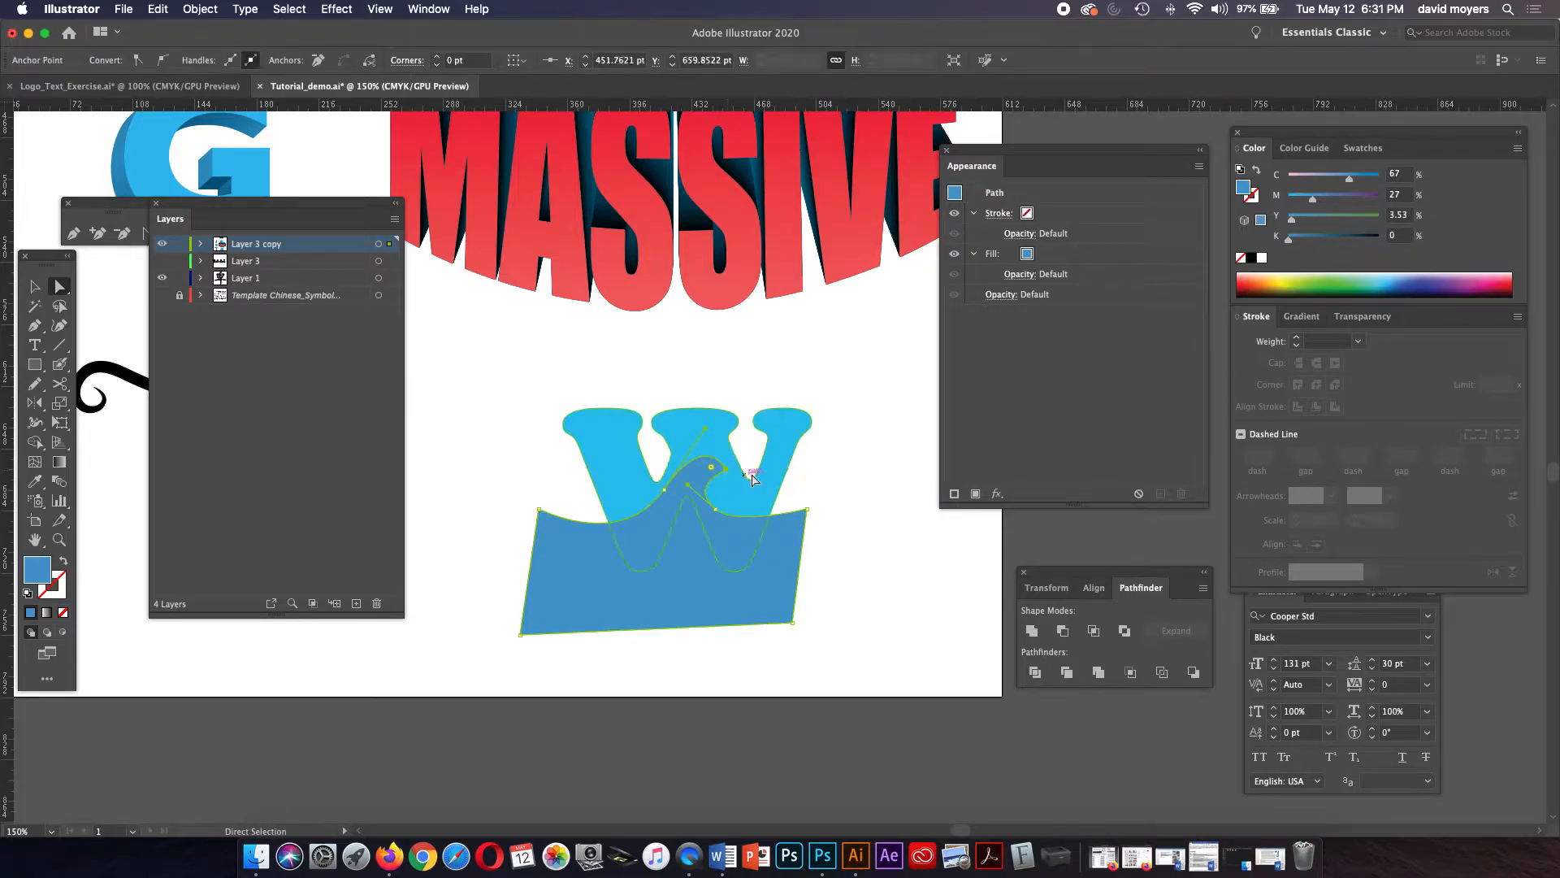
click(821, 479)
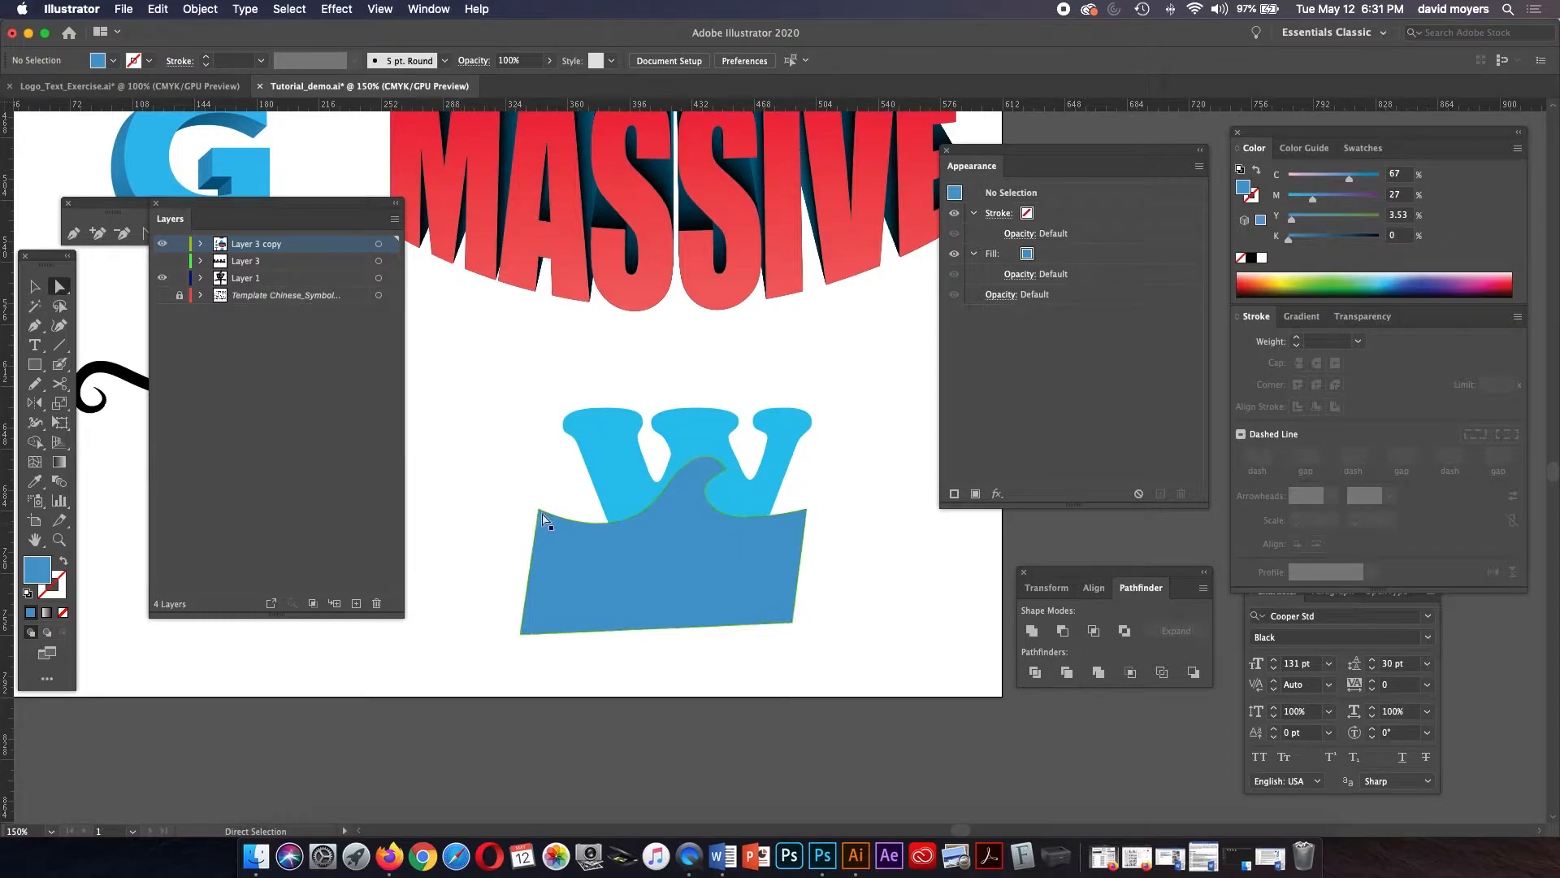
Step: Raise the wave's two upper corners so the water line curves up at both ends, and shift the shape slightly right
drag(538, 510, 538, 489)
drag(808, 512, 736, 533)
click(891, 488)
scroll(856, 491, down, 2)
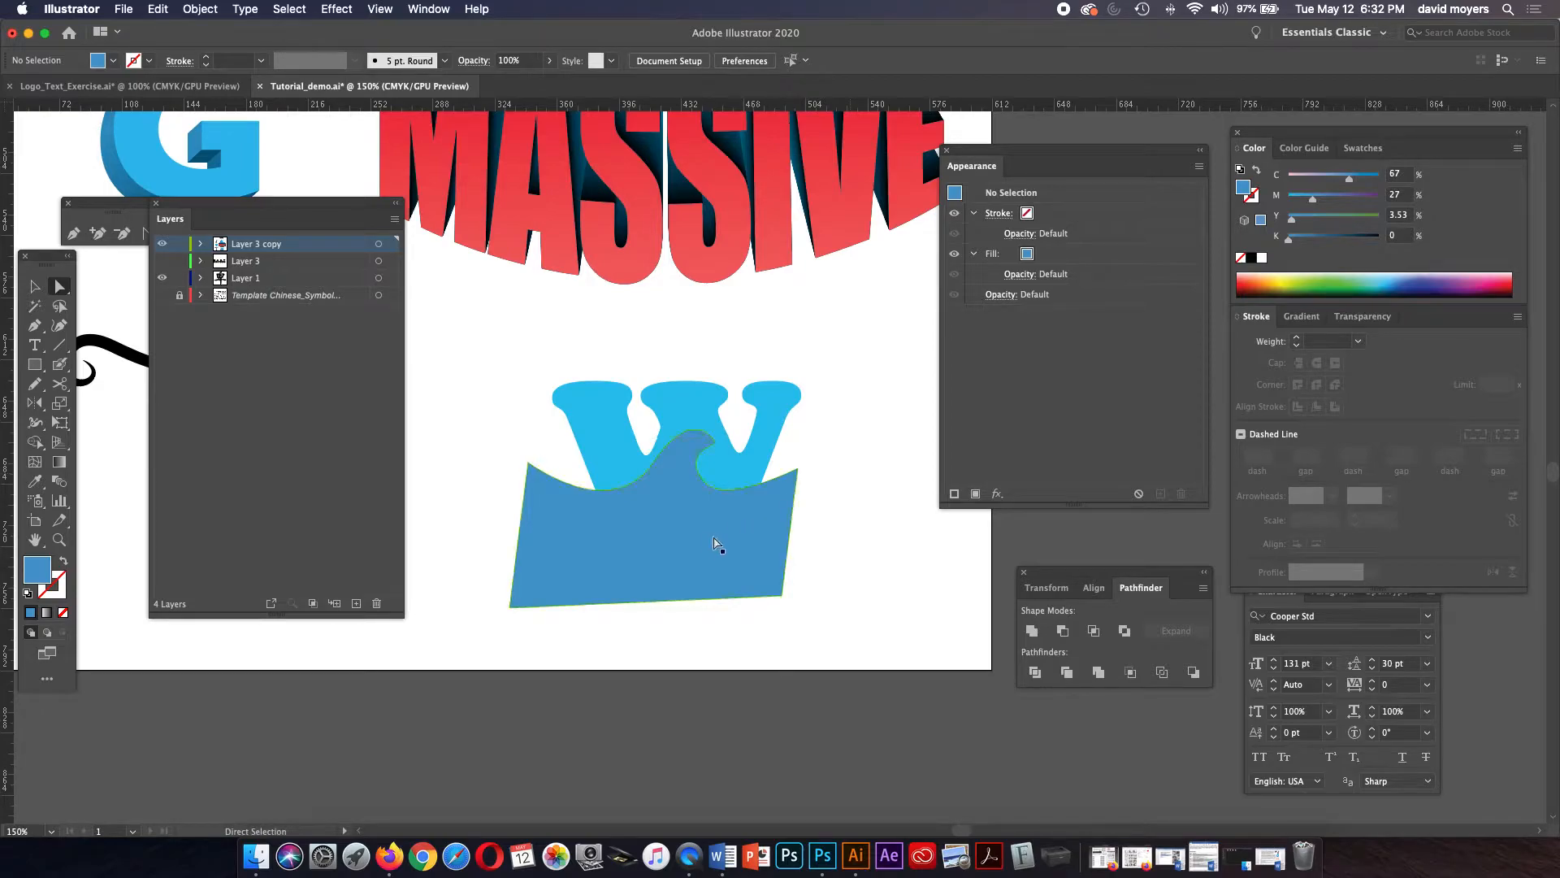
click(705, 544)
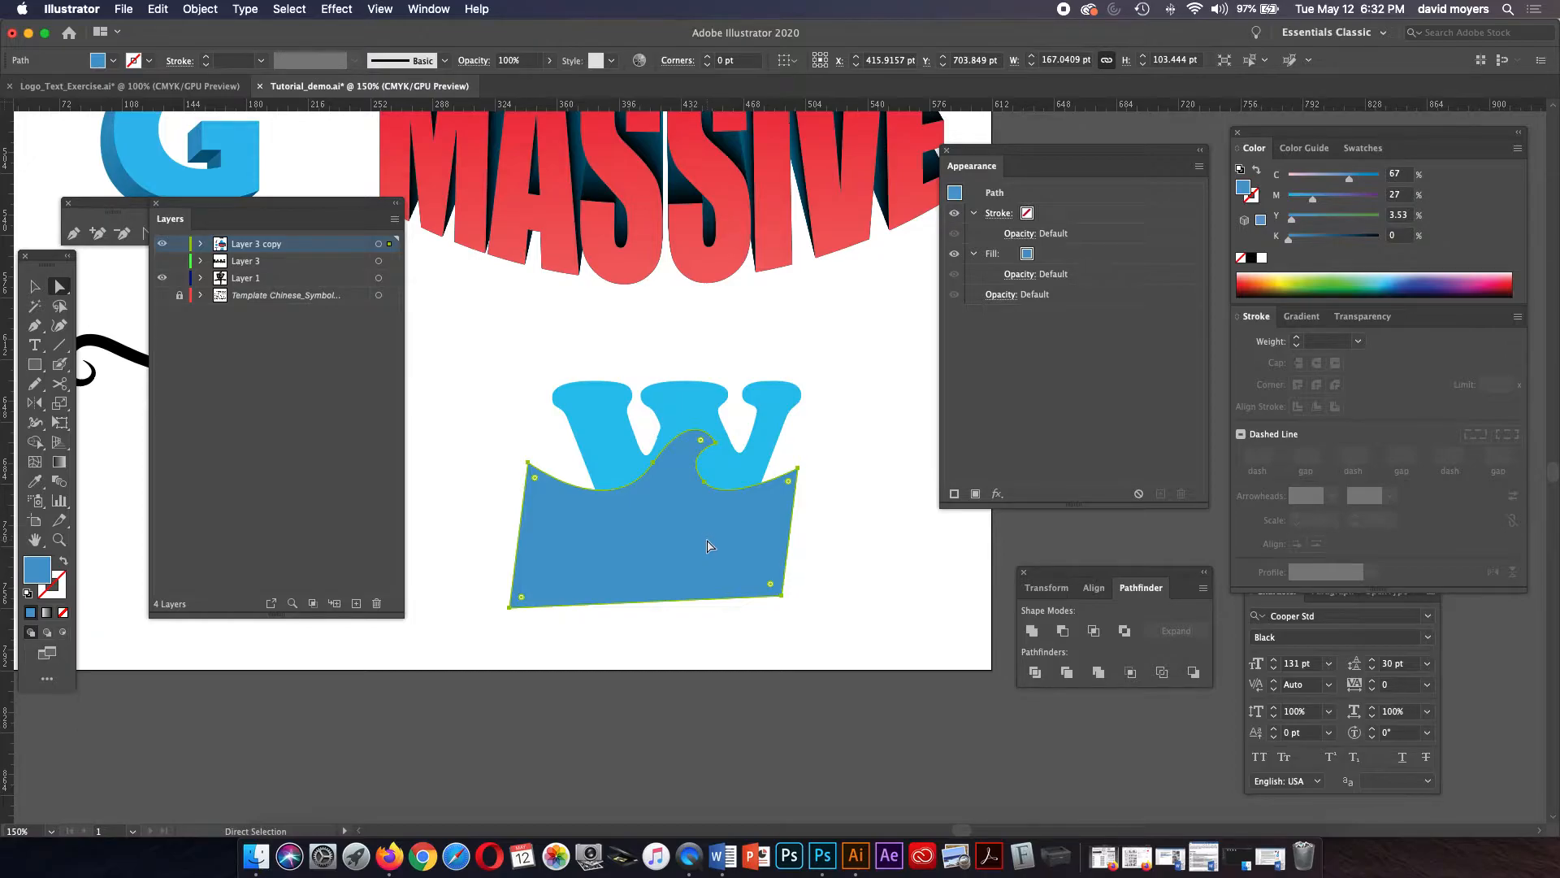
drag(708, 546, 713, 548)
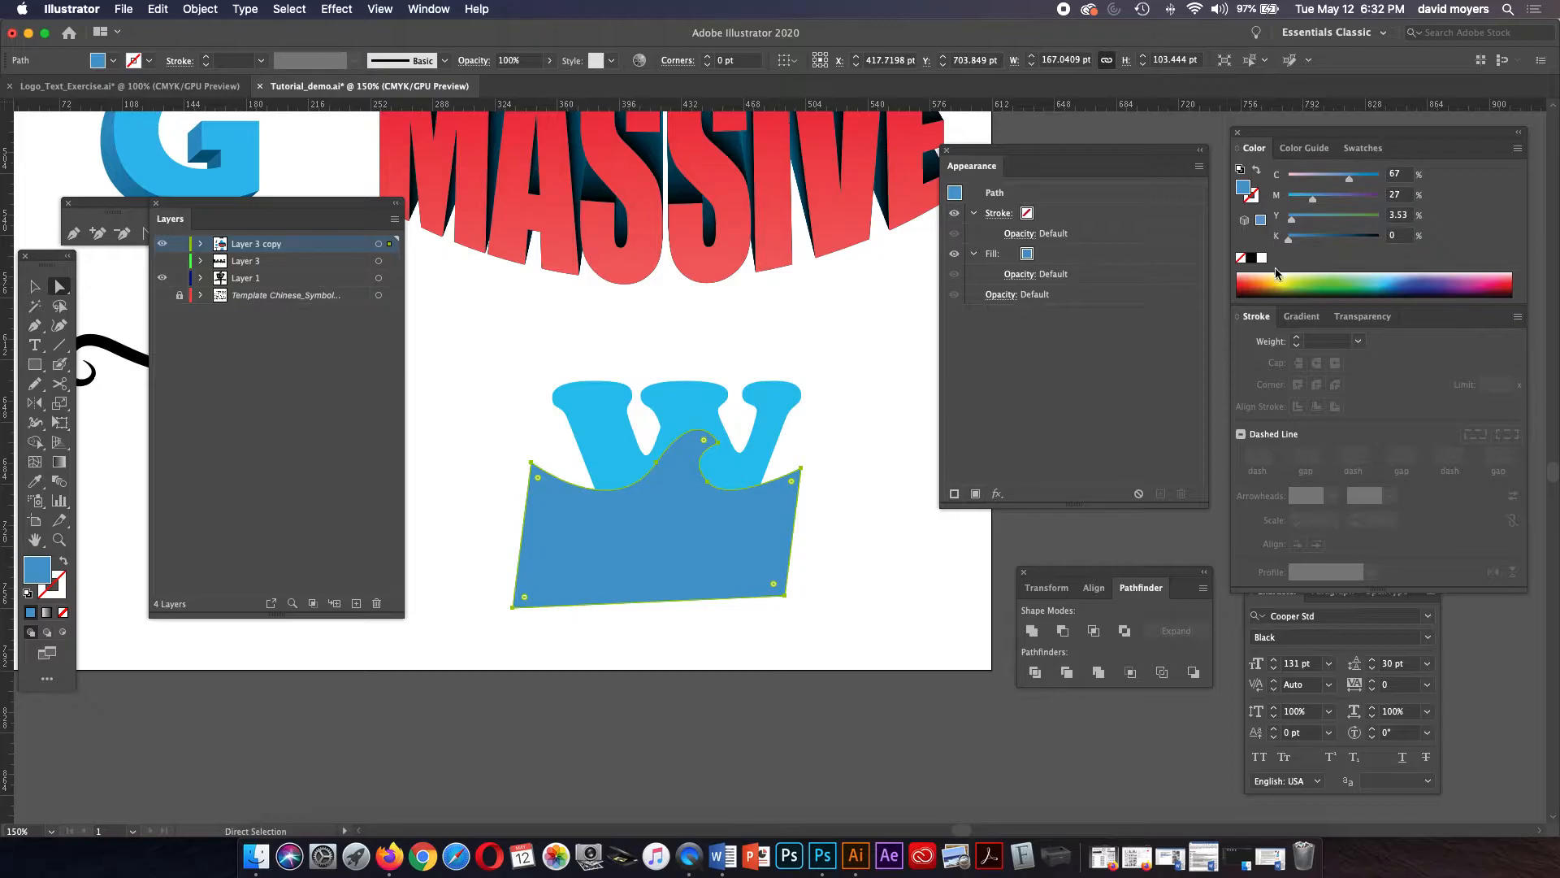
Step: Fill the W with a linear gradient from white at the base to light blue at the top, angled at 90°
click(1302, 317)
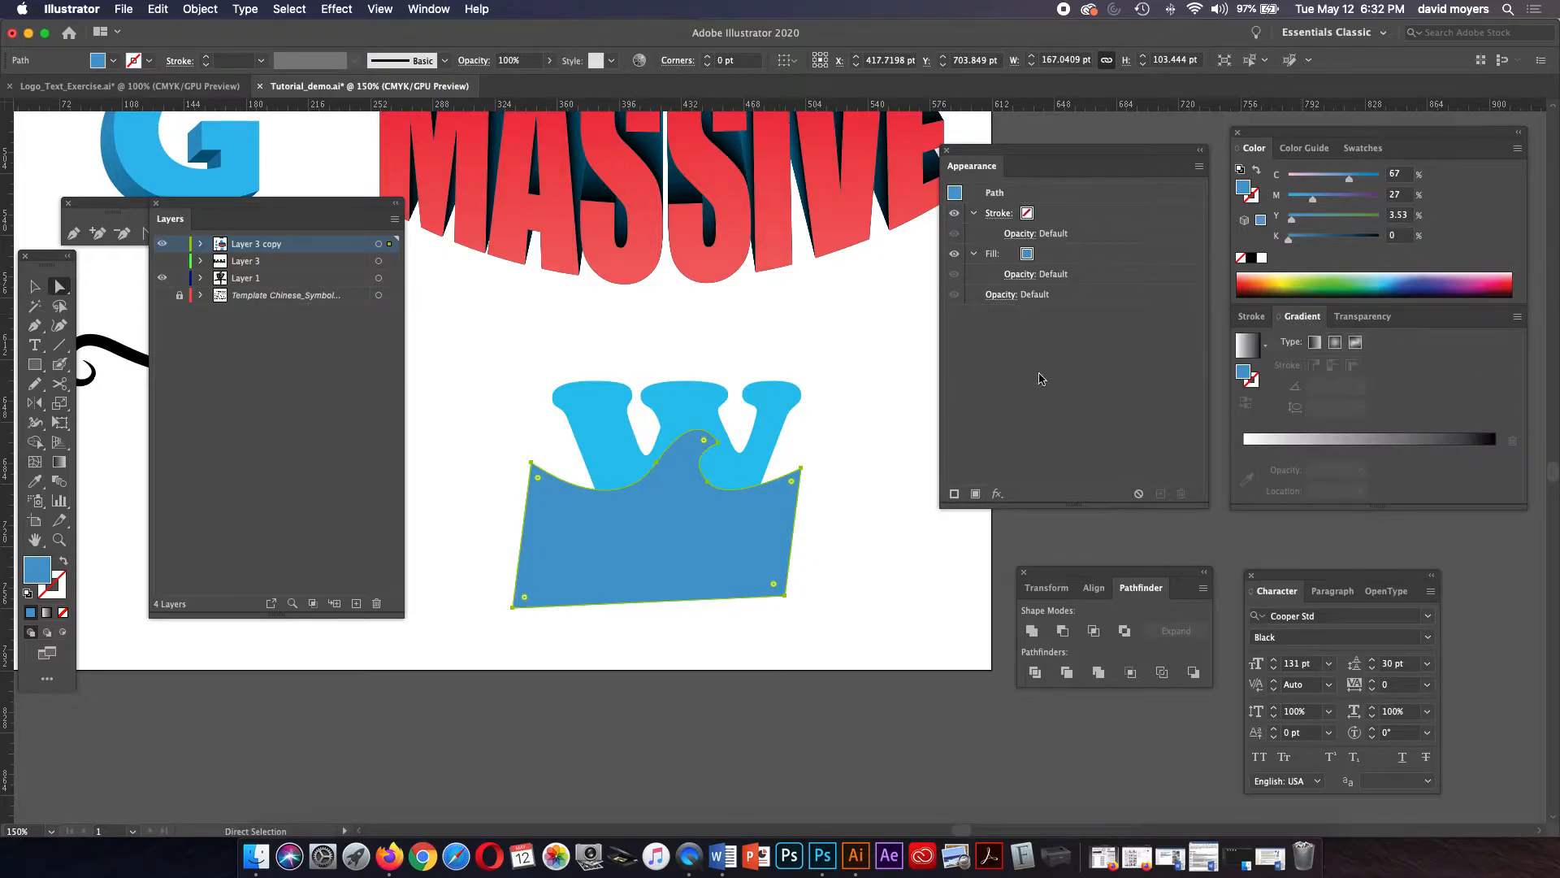
click(765, 450)
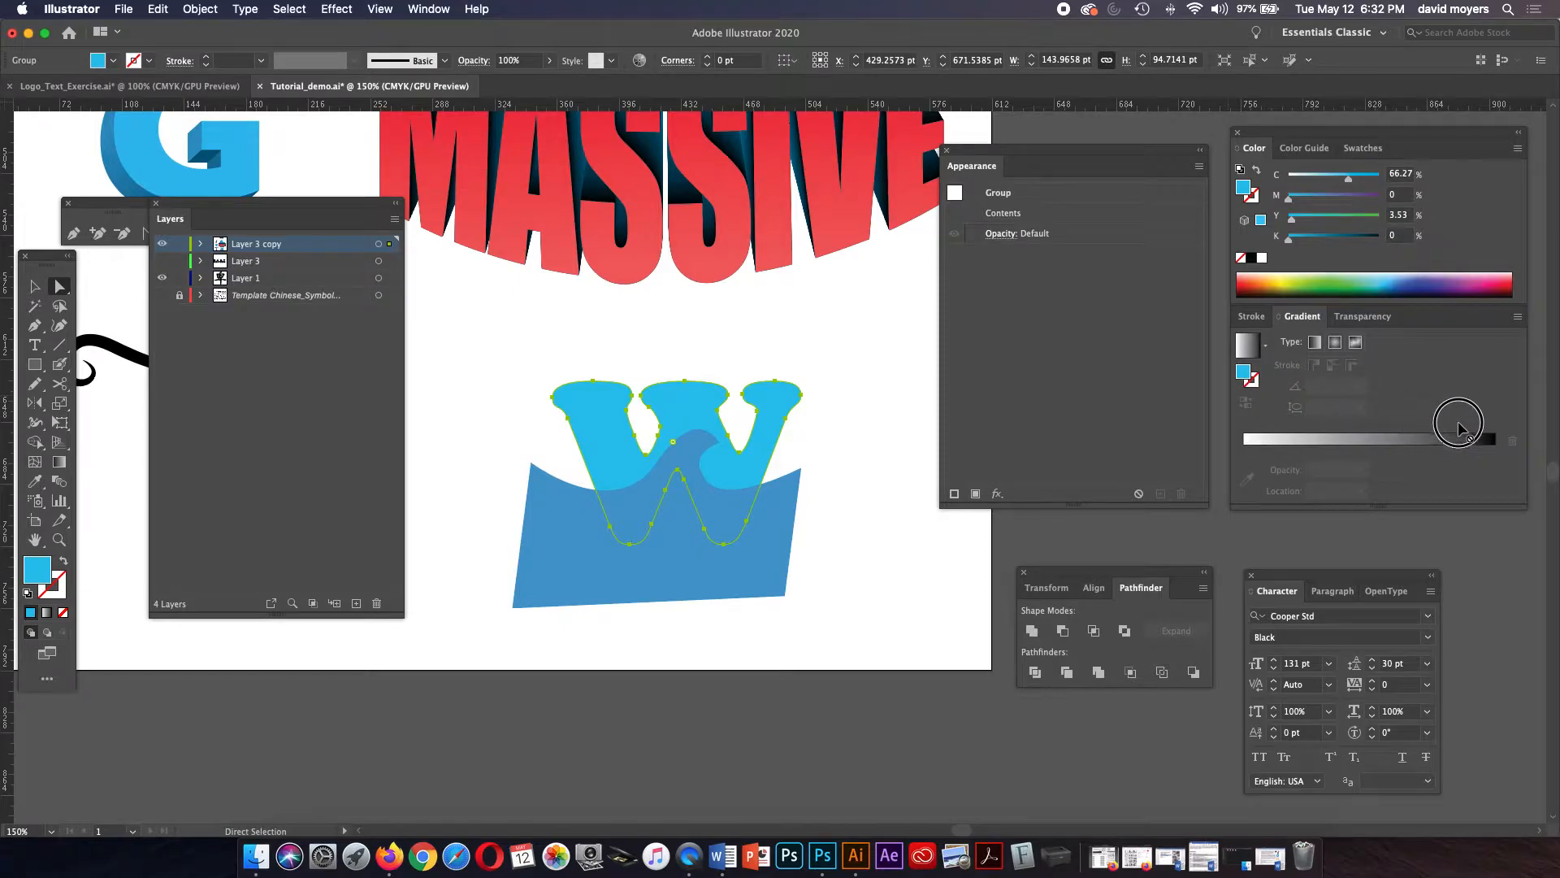
click(1497, 451)
mouse_move(1497, 471)
mouse_down()
mouse_move(1483, 475)
mouse_move(1494, 496)
mouse_move(1504, 473)
mouse_up()
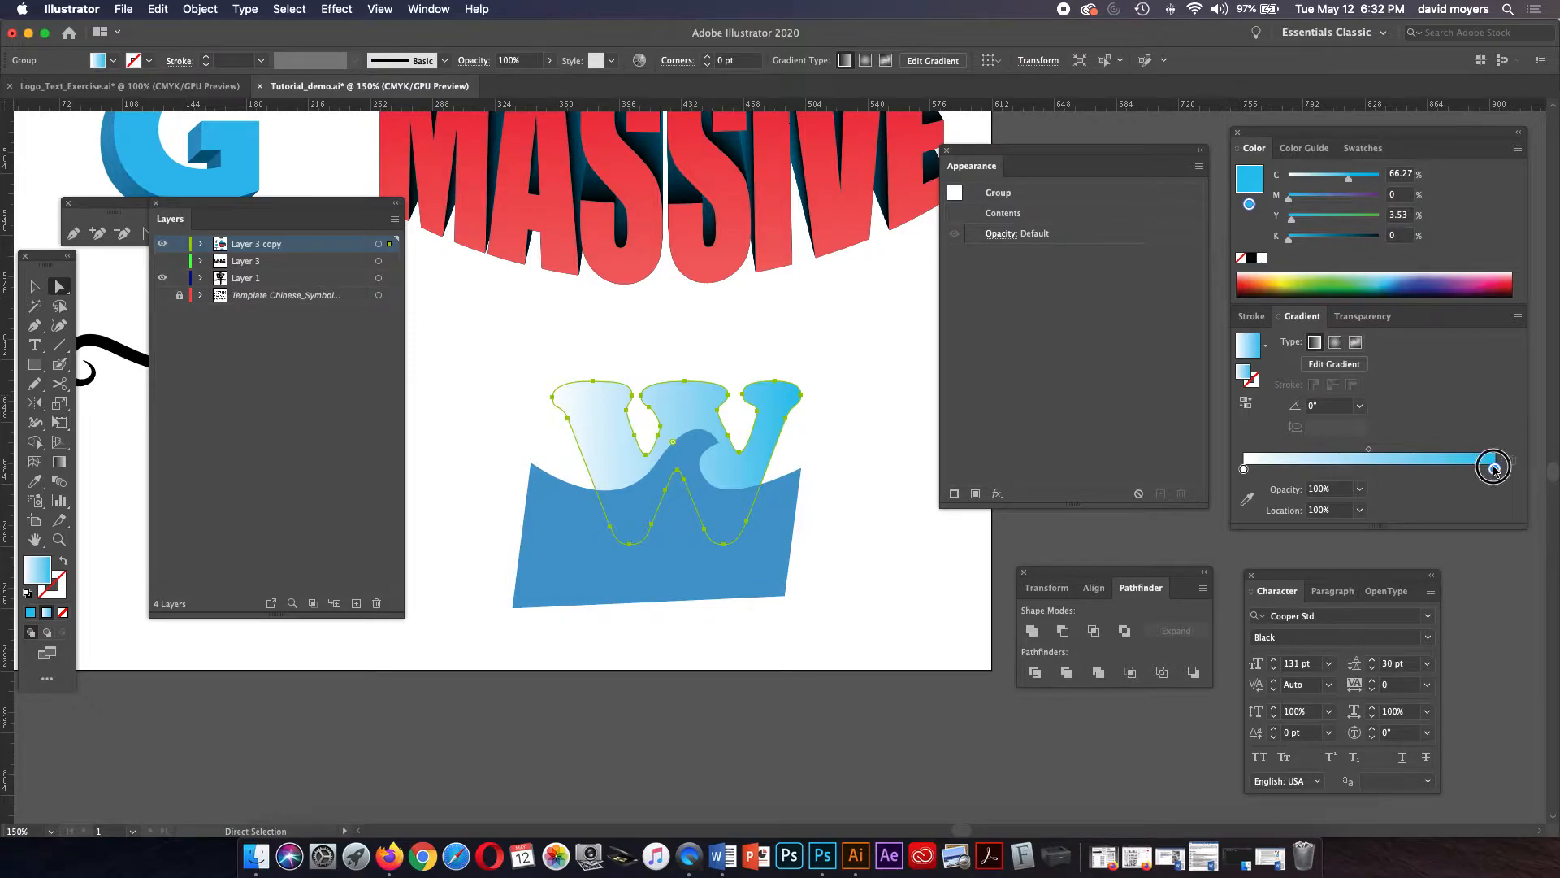
drag(1495, 470, 1493, 471)
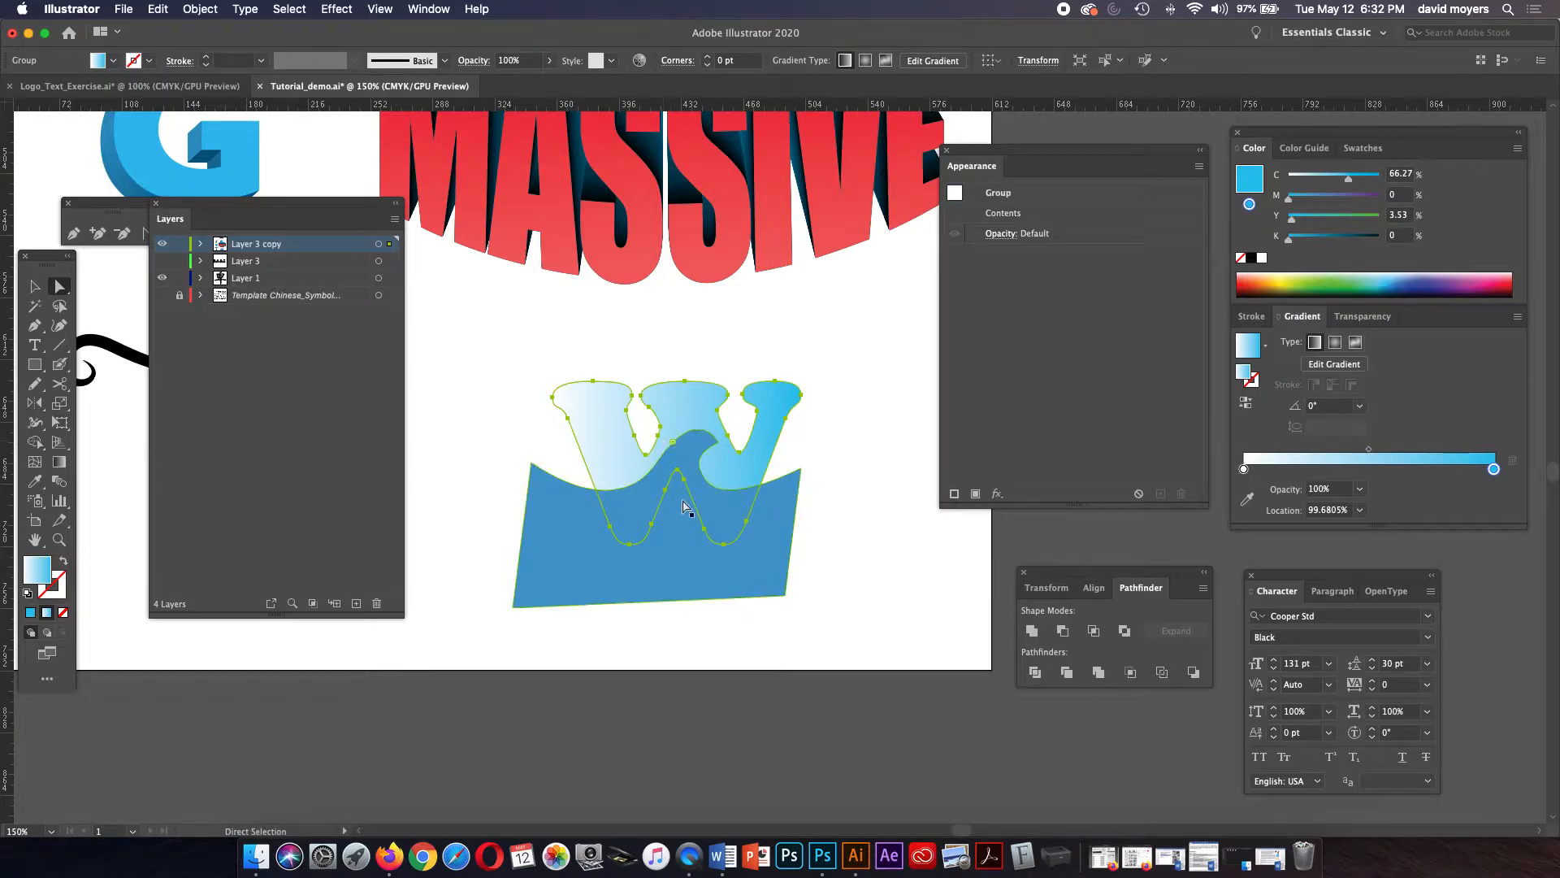
key(g)
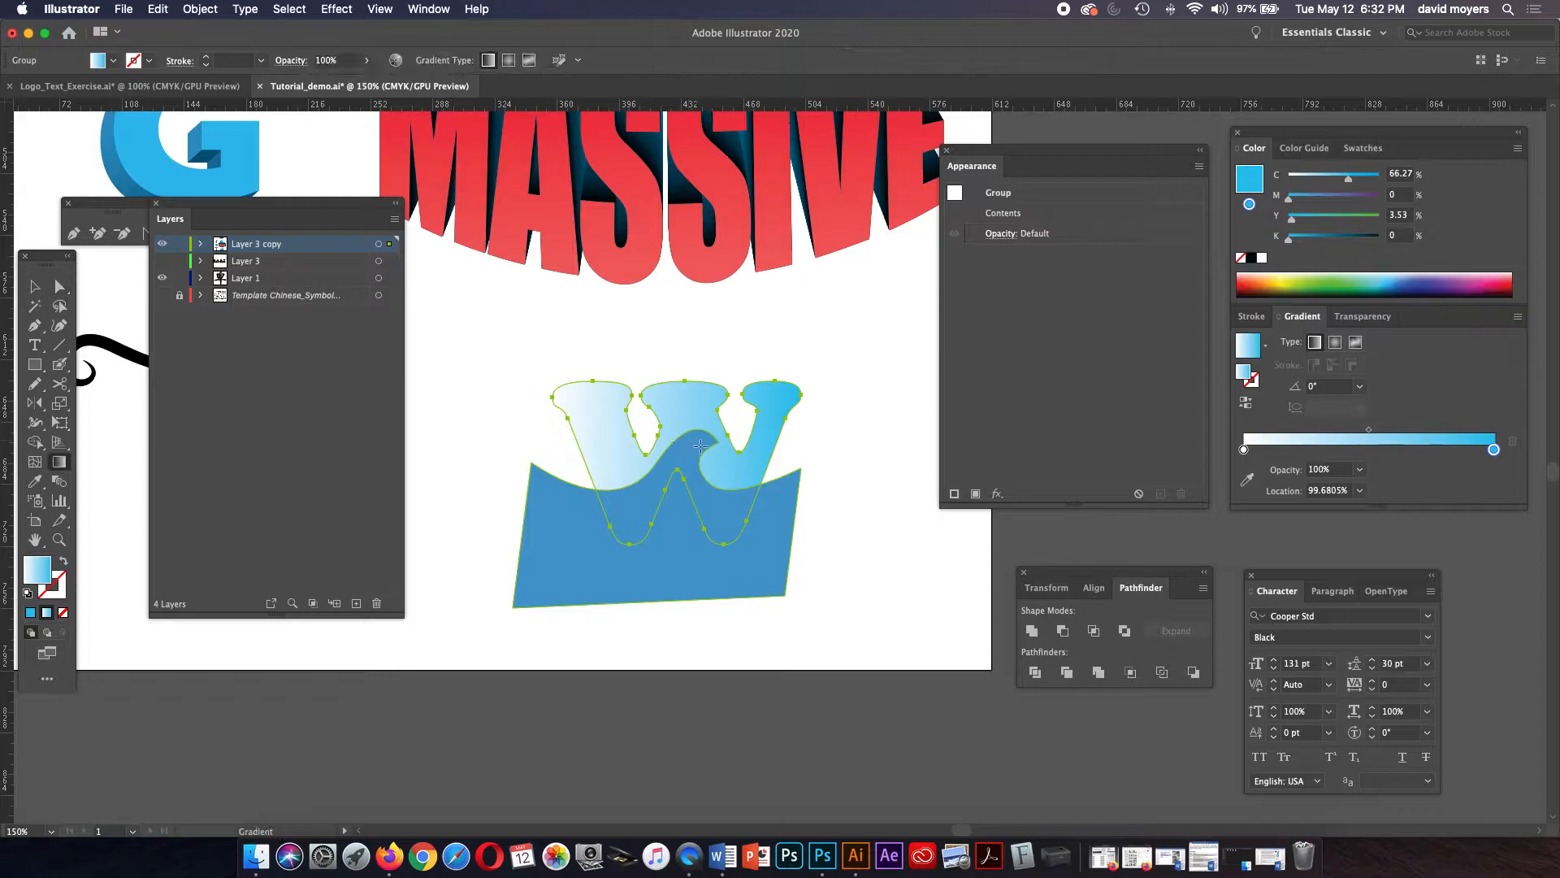
drag(705, 497, 704, 408)
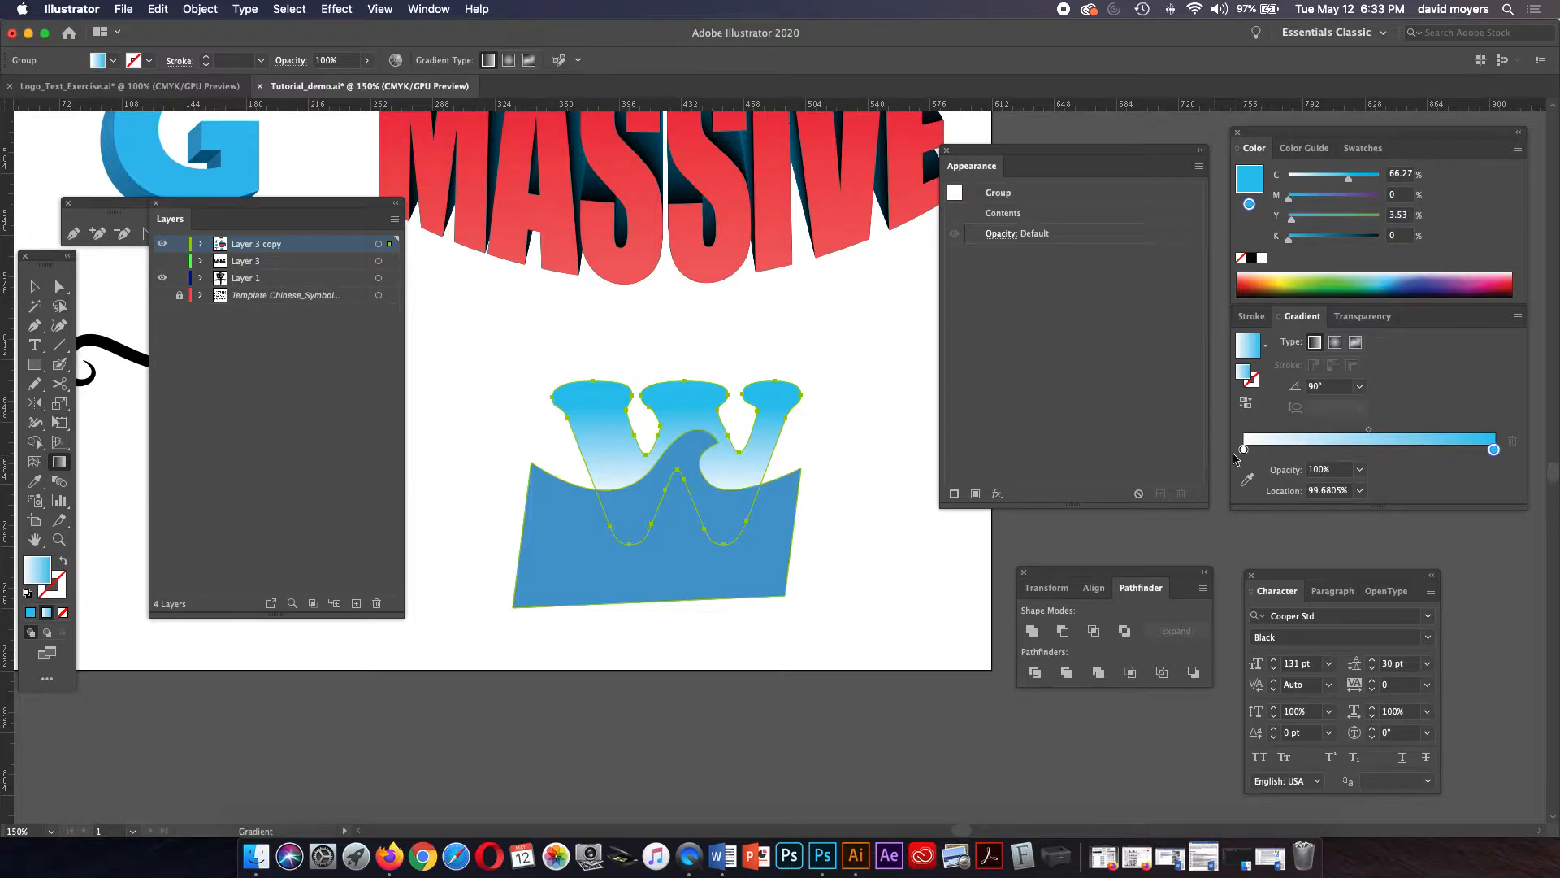
Step: Replace the gradient's white stop with a pale blue of about 26% cyan and set the midpoint to about 51%
click(1343, 449)
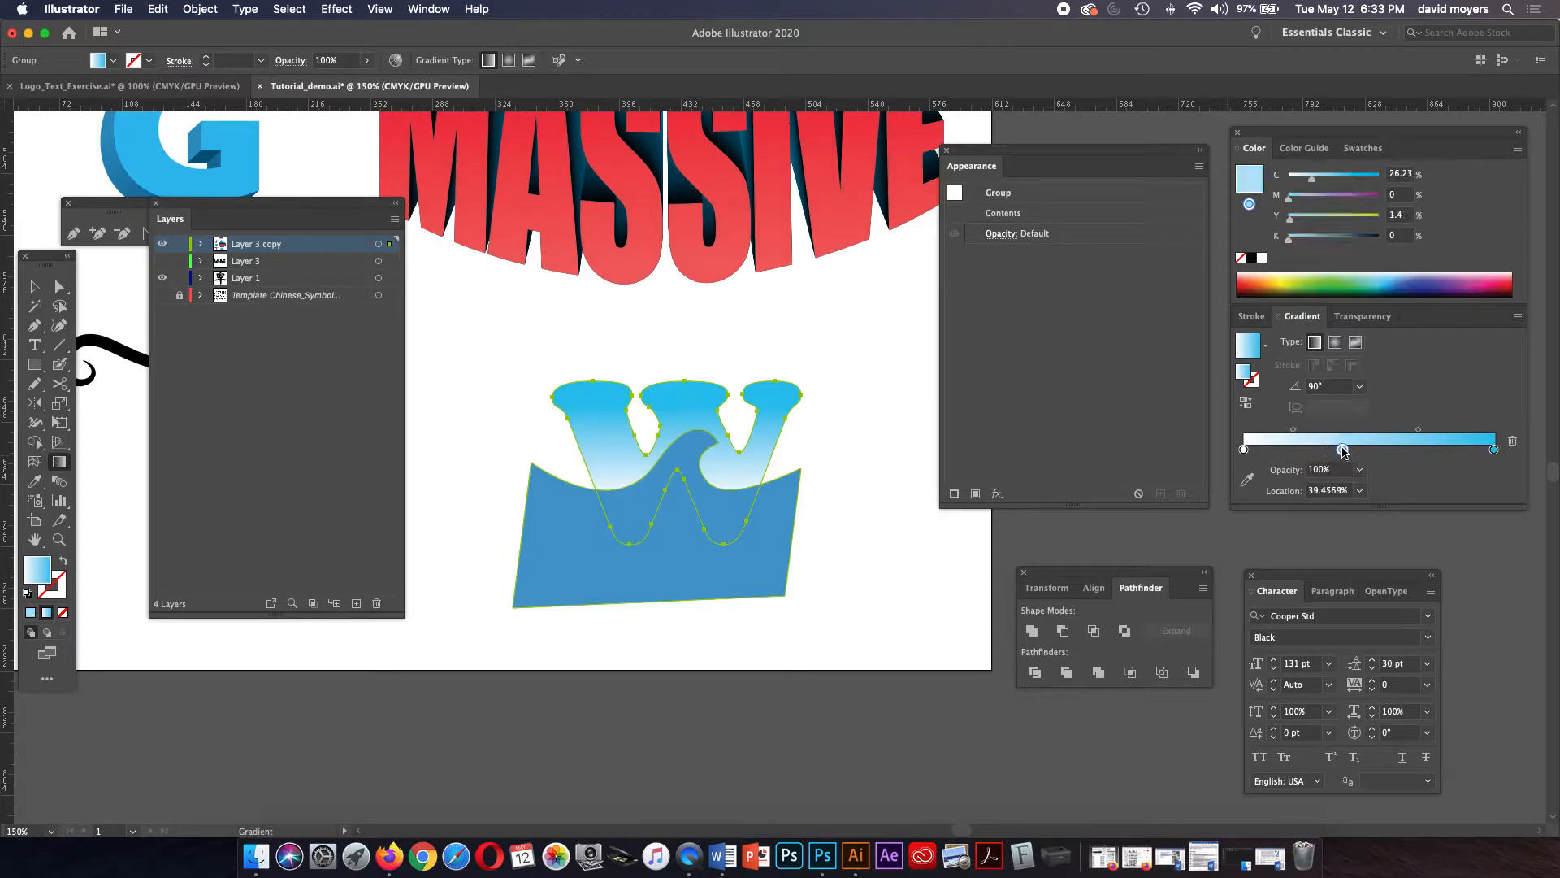
mouse_move(1243, 449)
mouse_down()
mouse_move(1294, 465)
mouse_move(1341, 450)
mouse_move(1237, 460)
mouse_up()
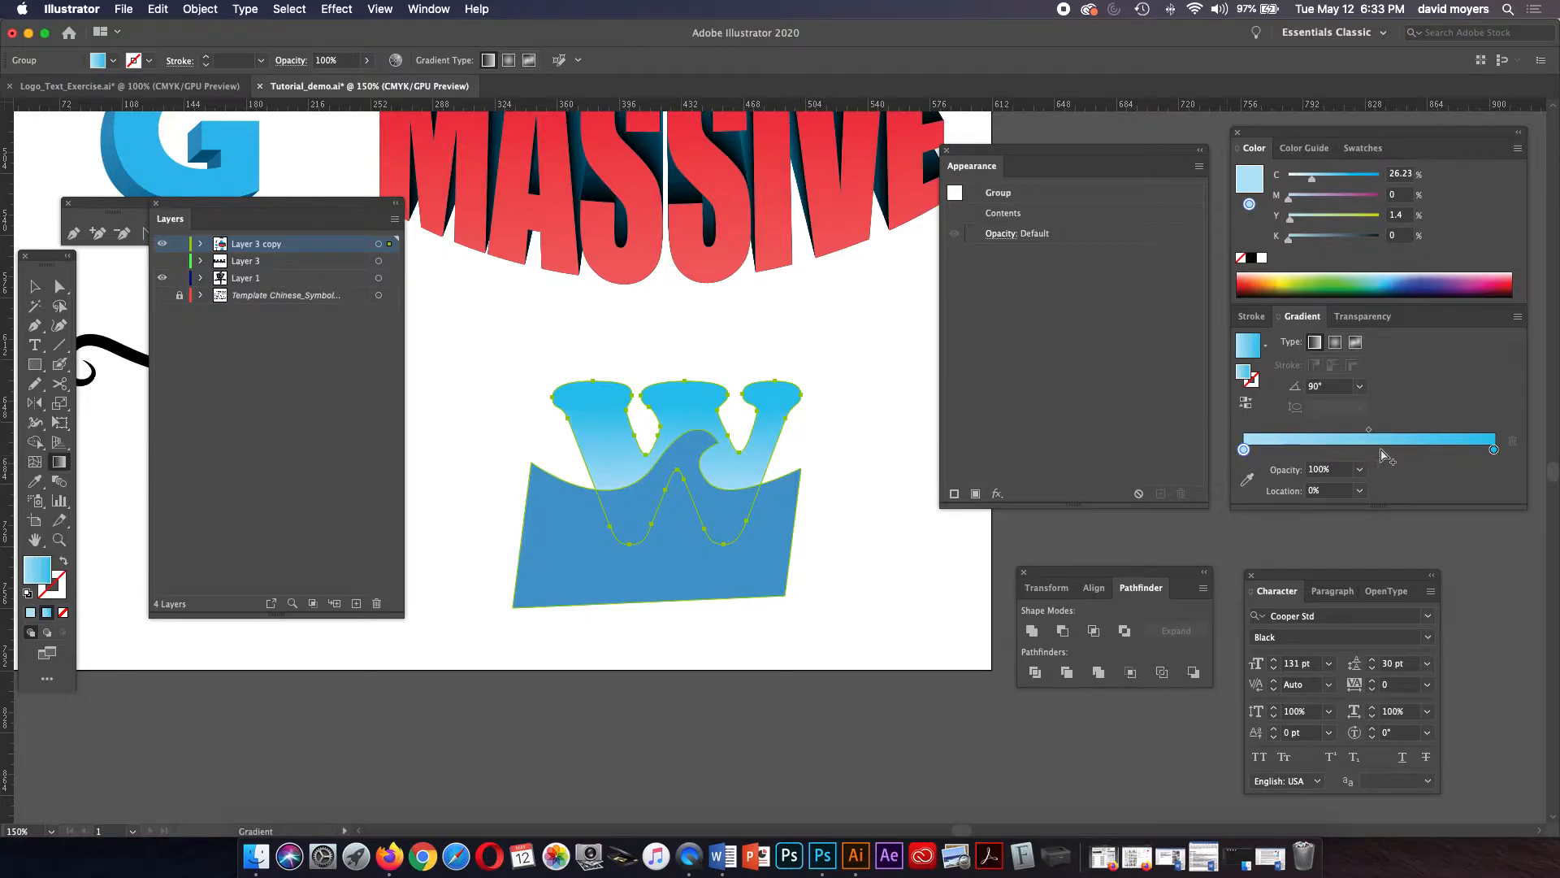
drag(1368, 429, 1371, 429)
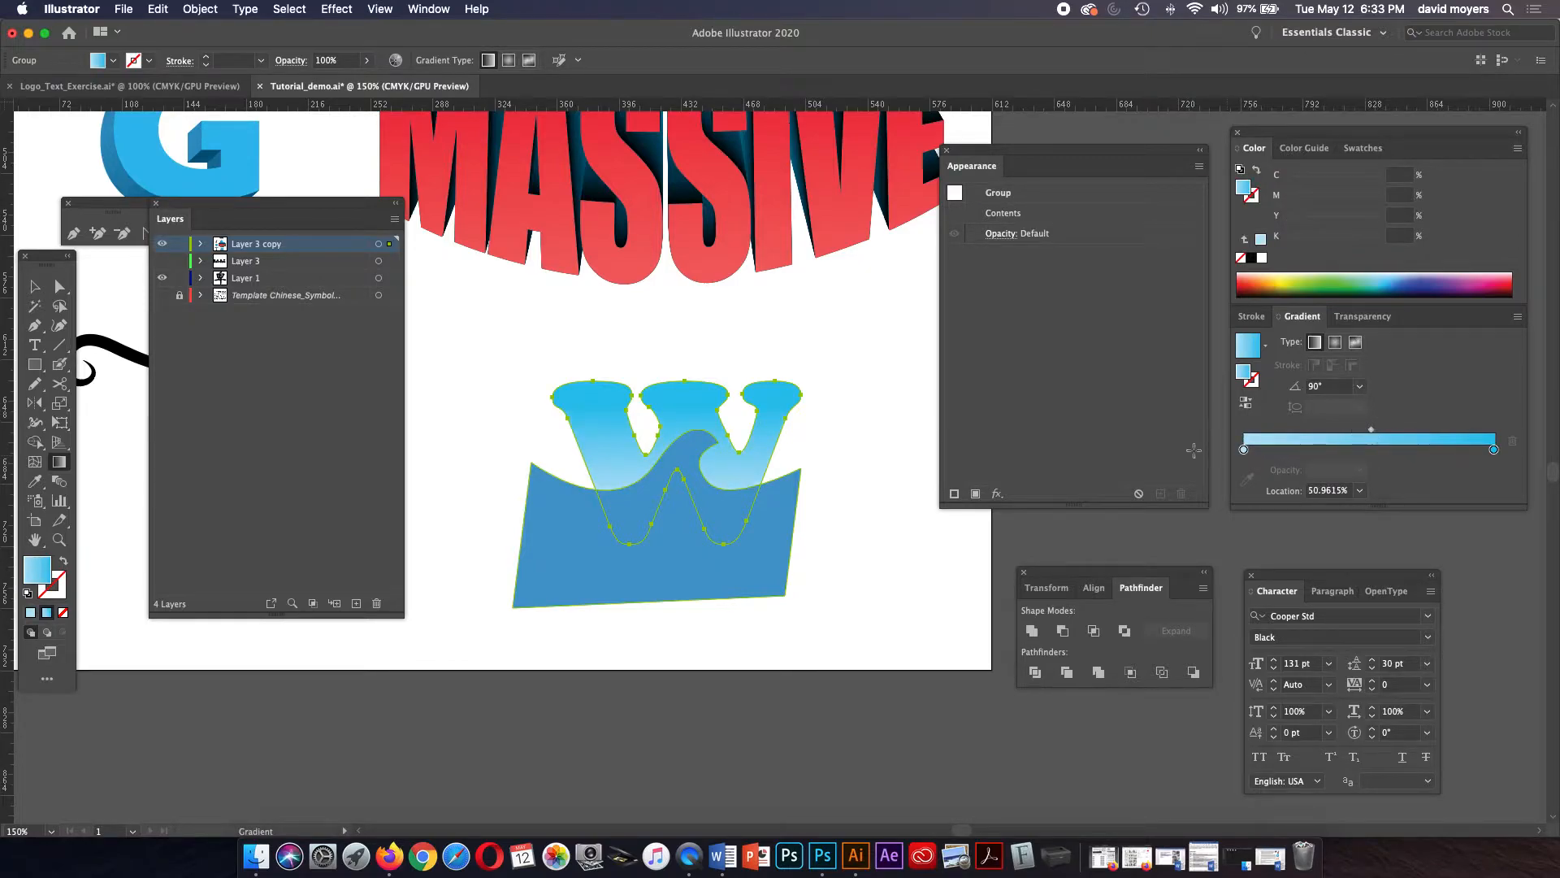
click(65, 288)
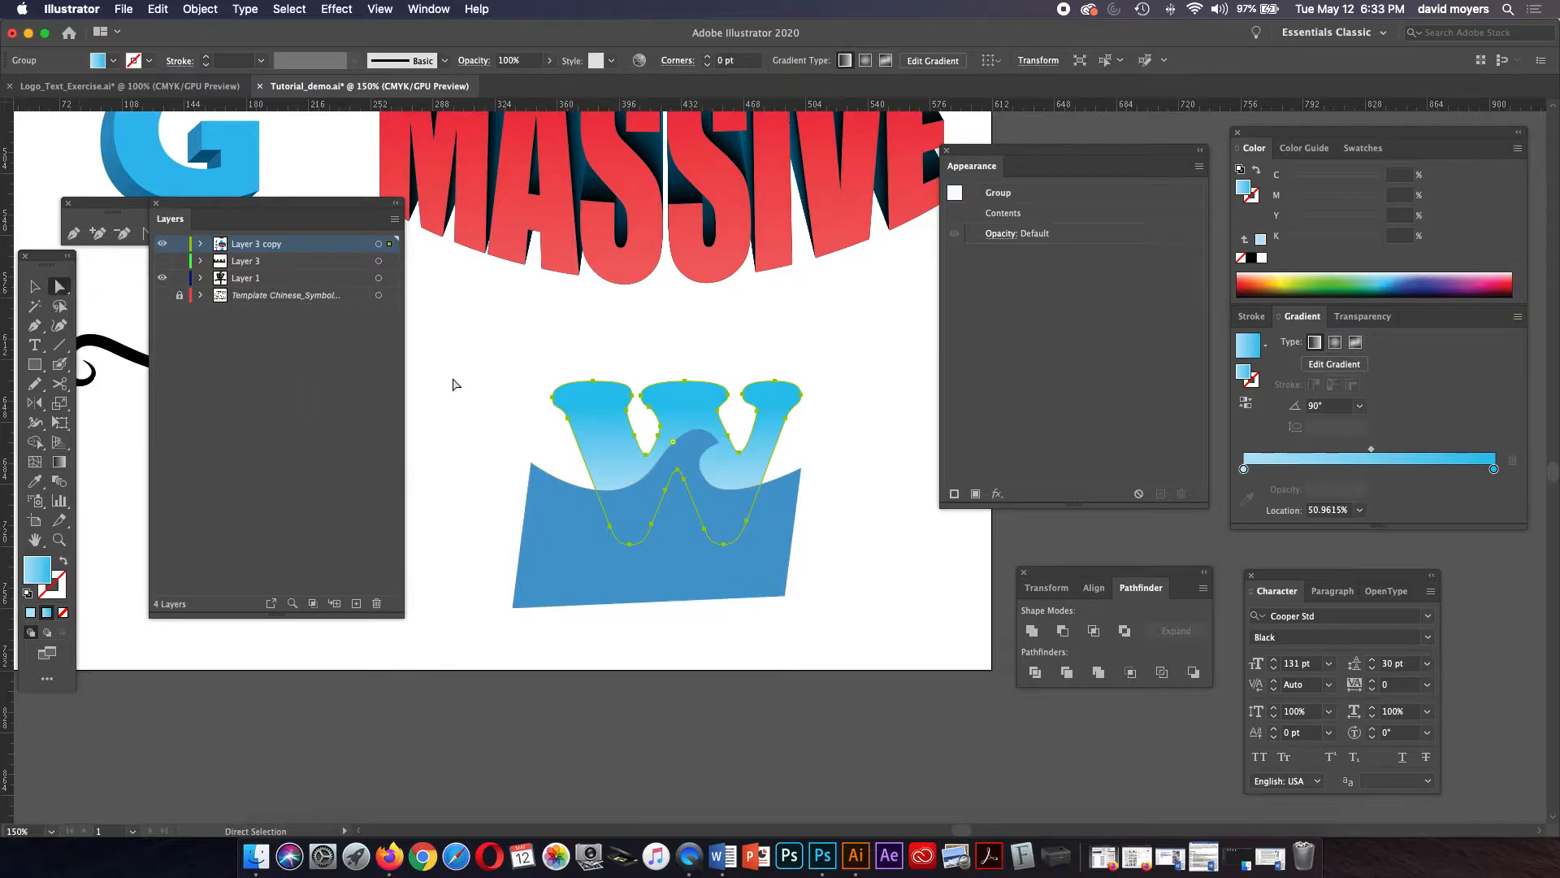
Step: Move the dark blue wave shape about 3 pt to the right over the W
click(778, 538)
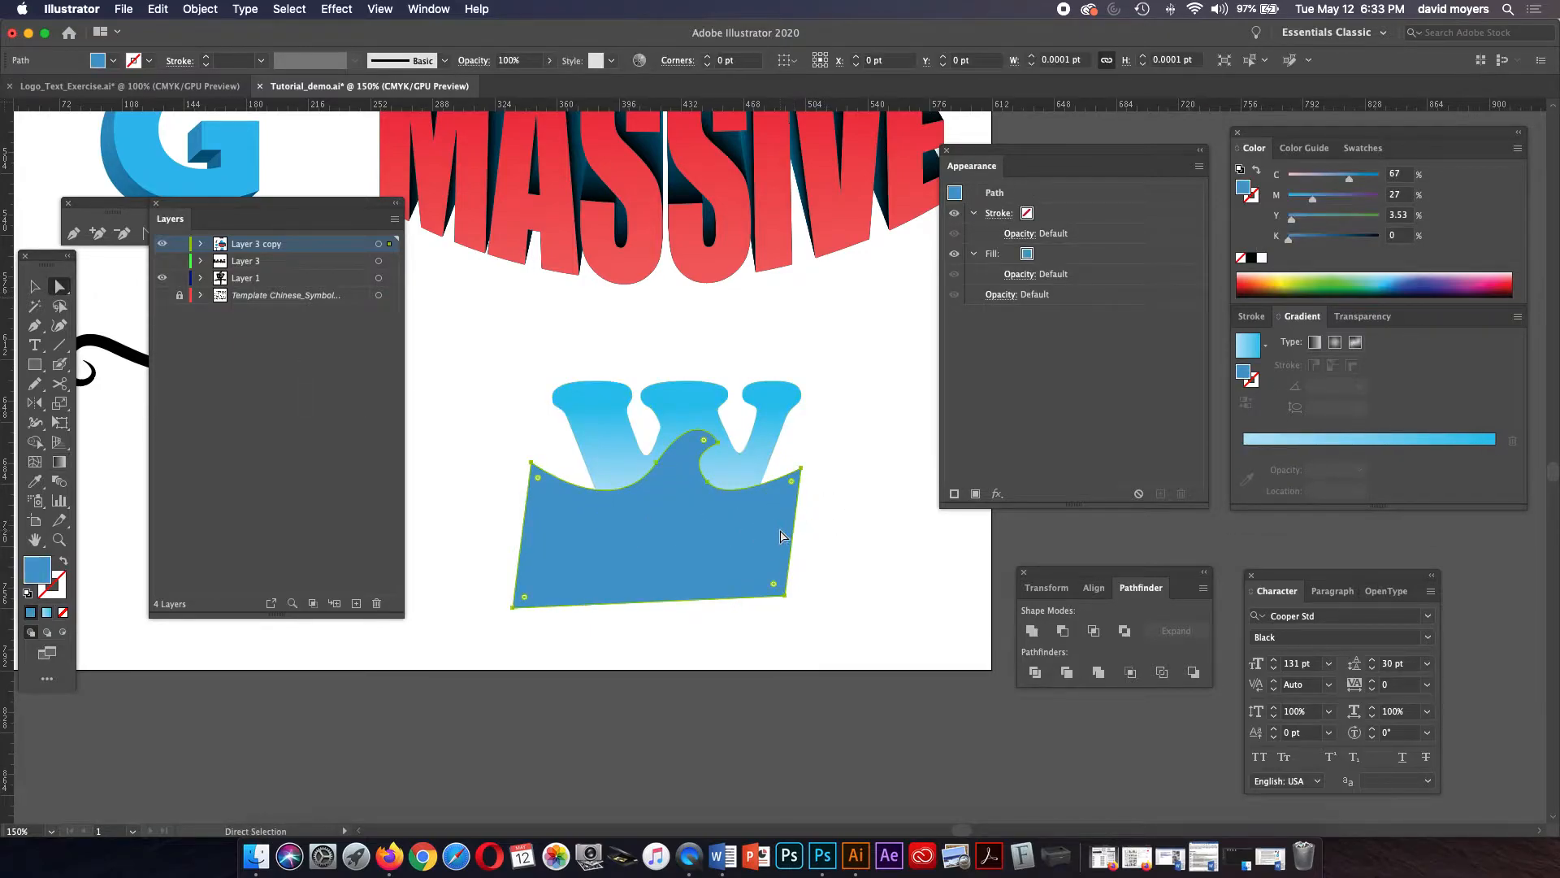
drag(776, 525, 783, 529)
click(821, 529)
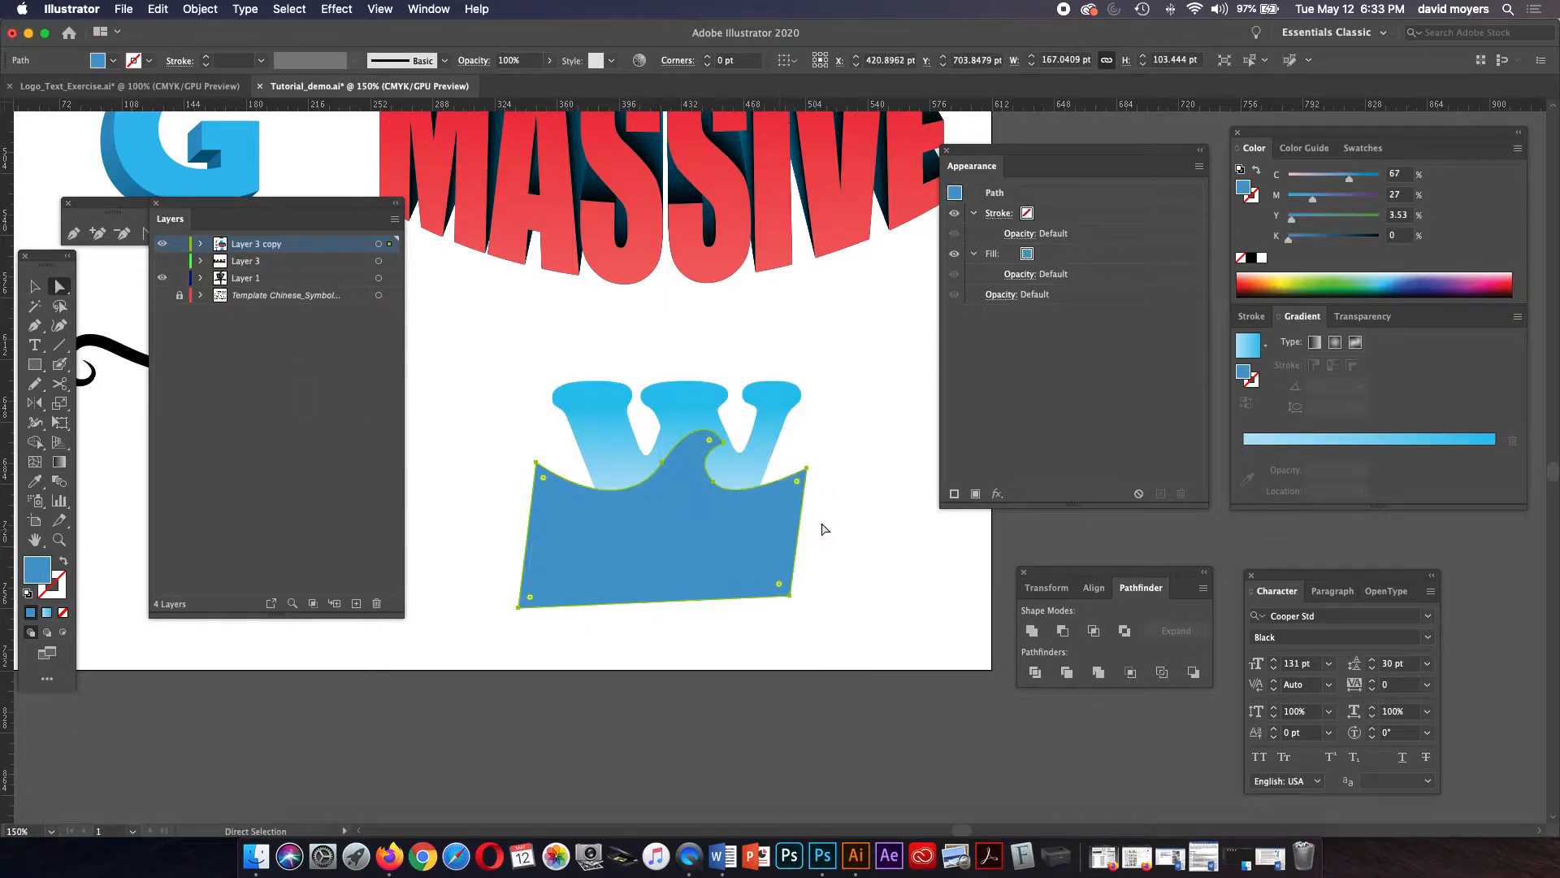
Step: Trim away the part of the dark blue wave outside the W with the Shape Builder tool
click(773, 534)
shift+click(692, 412)
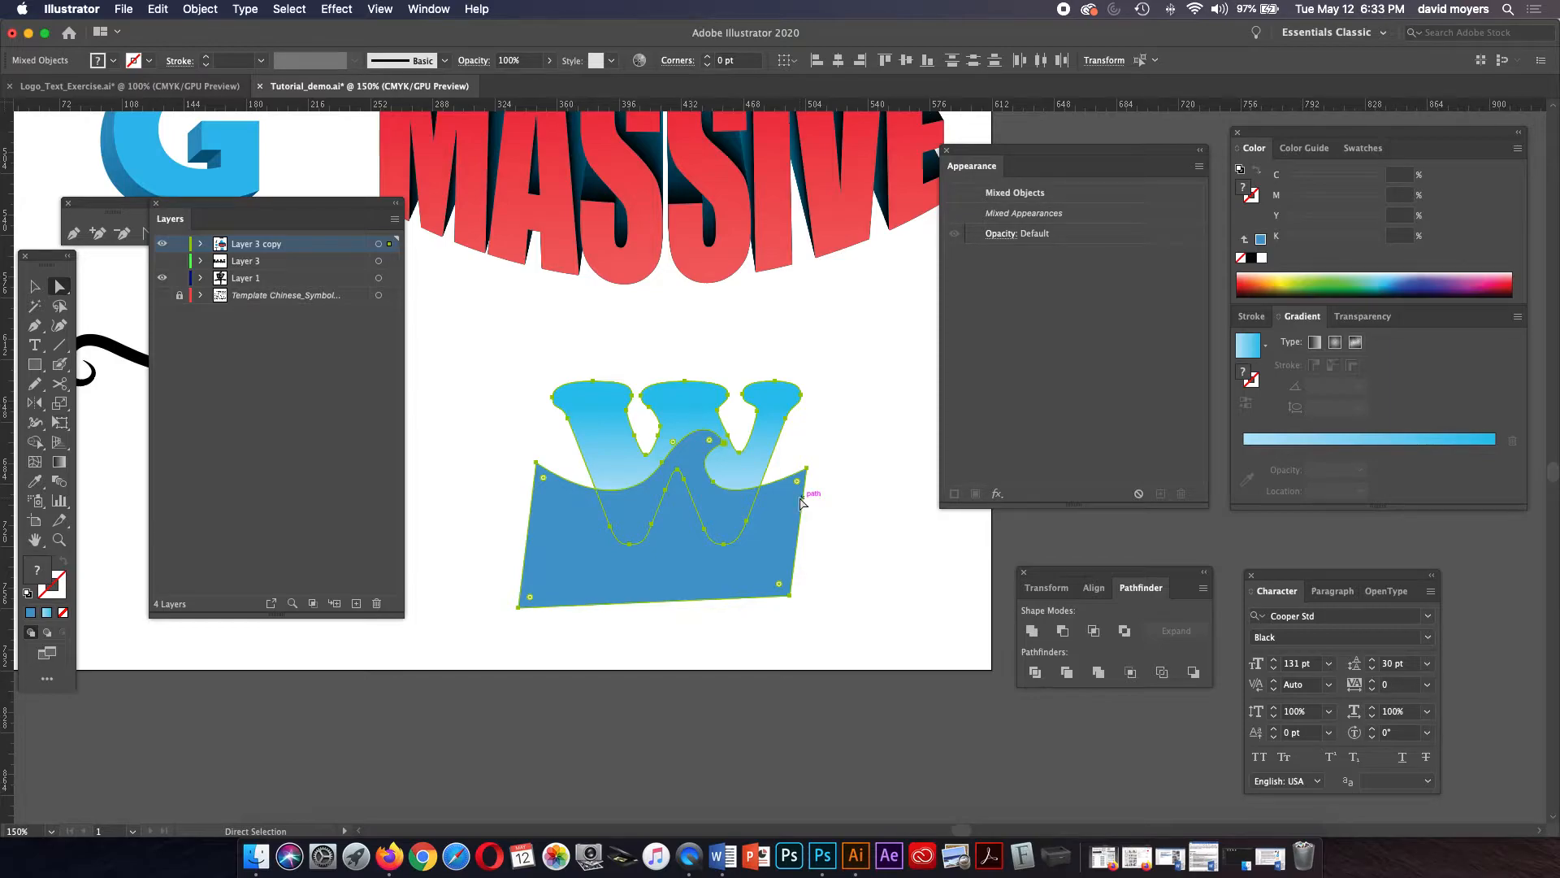
key(shift+m)
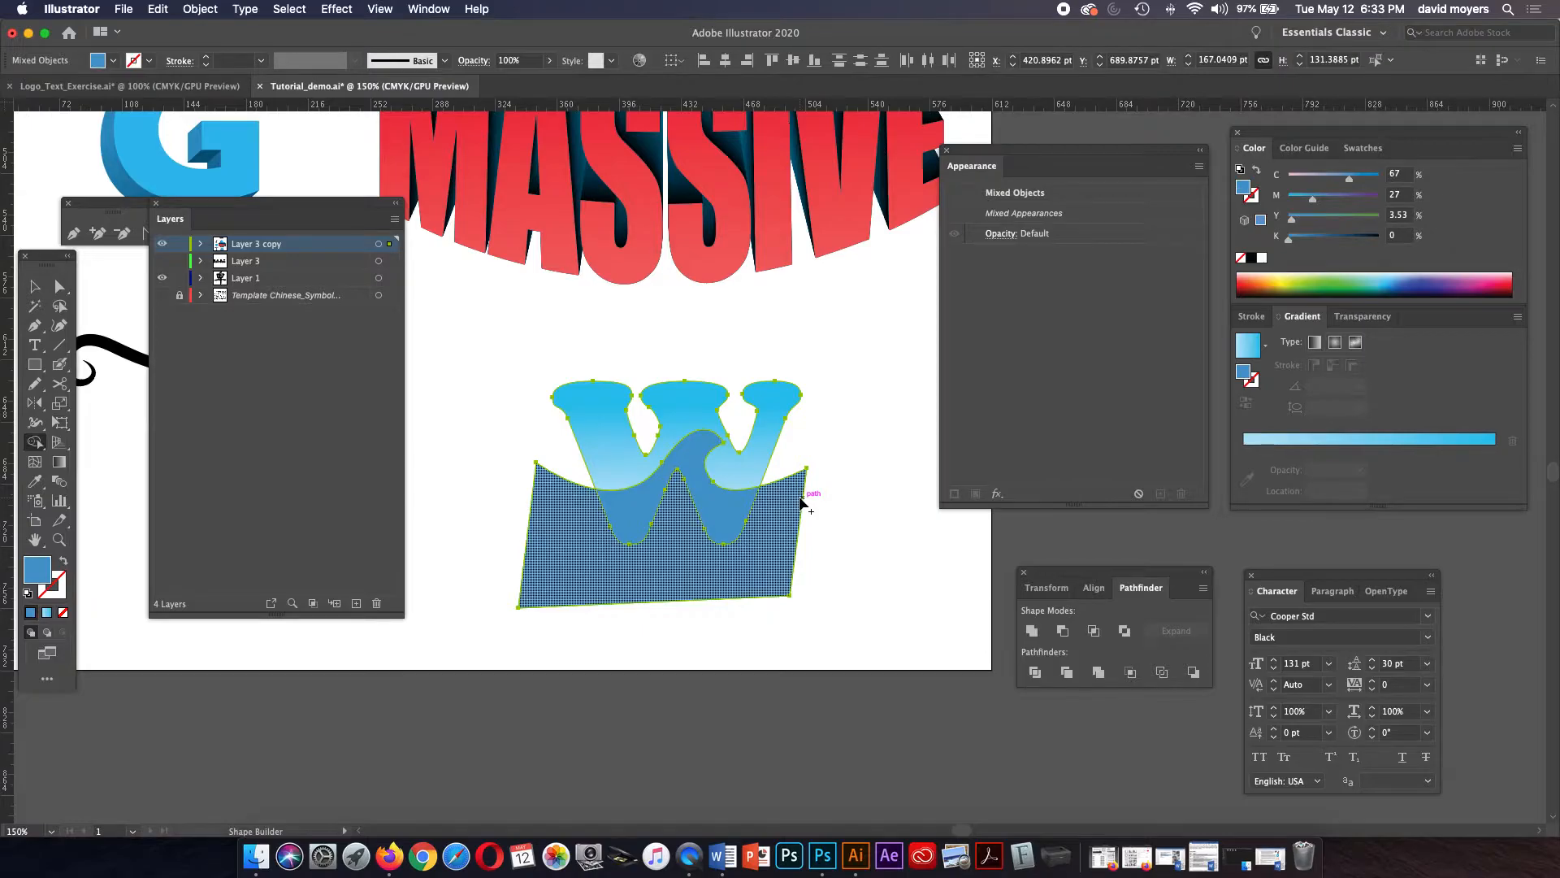
alt+click(760, 561)
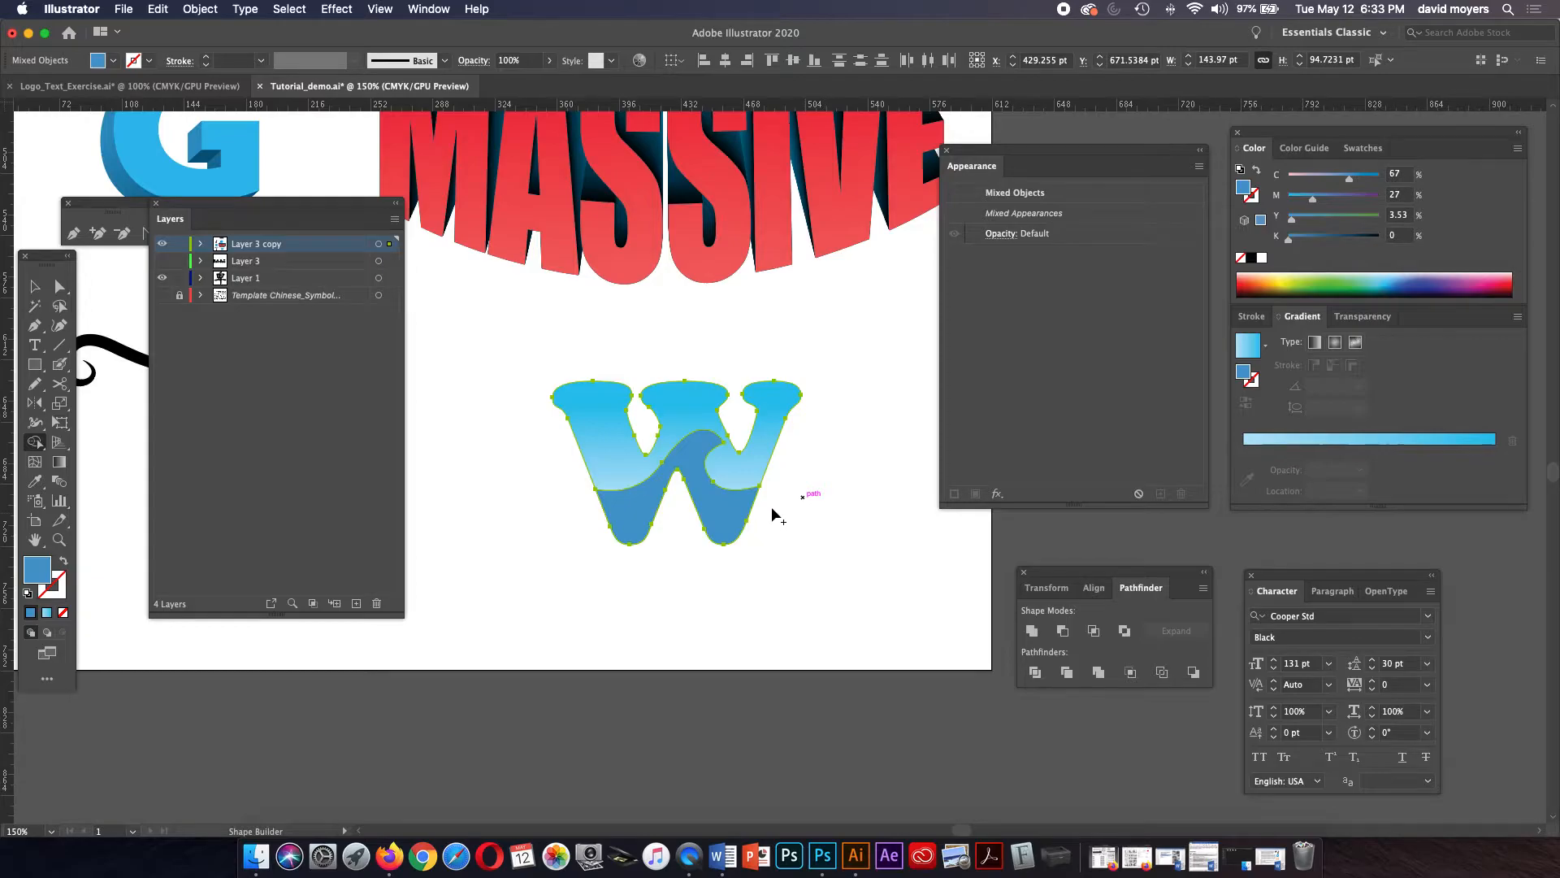
Step: Start a curved Pen path for a shadow at the W's upper-right serif, running down inside the right stem's outer edge
click(56, 539)
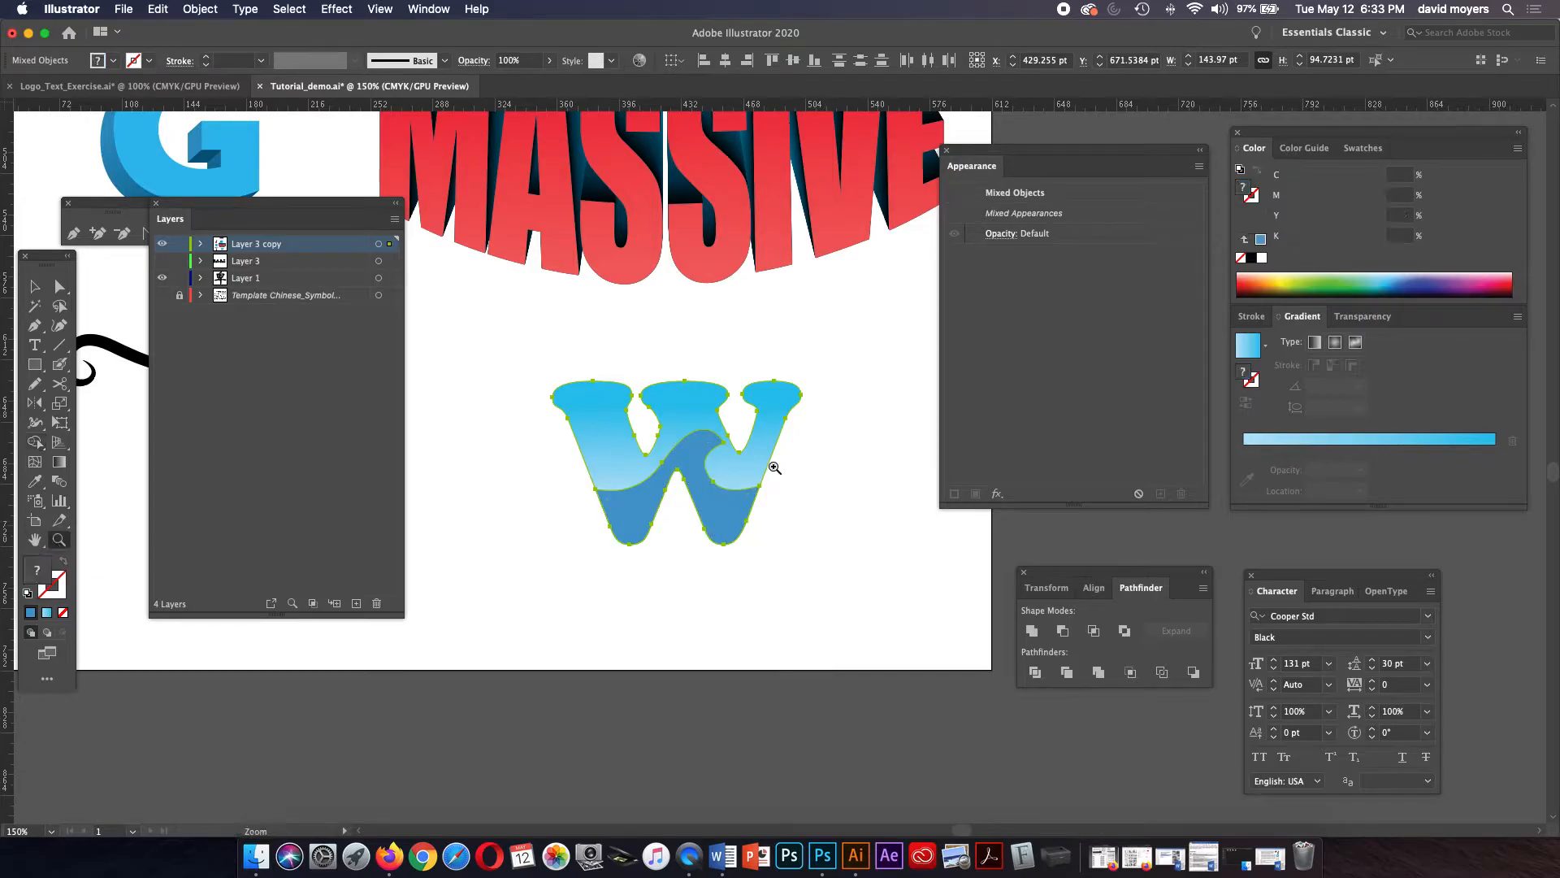
click(767, 493)
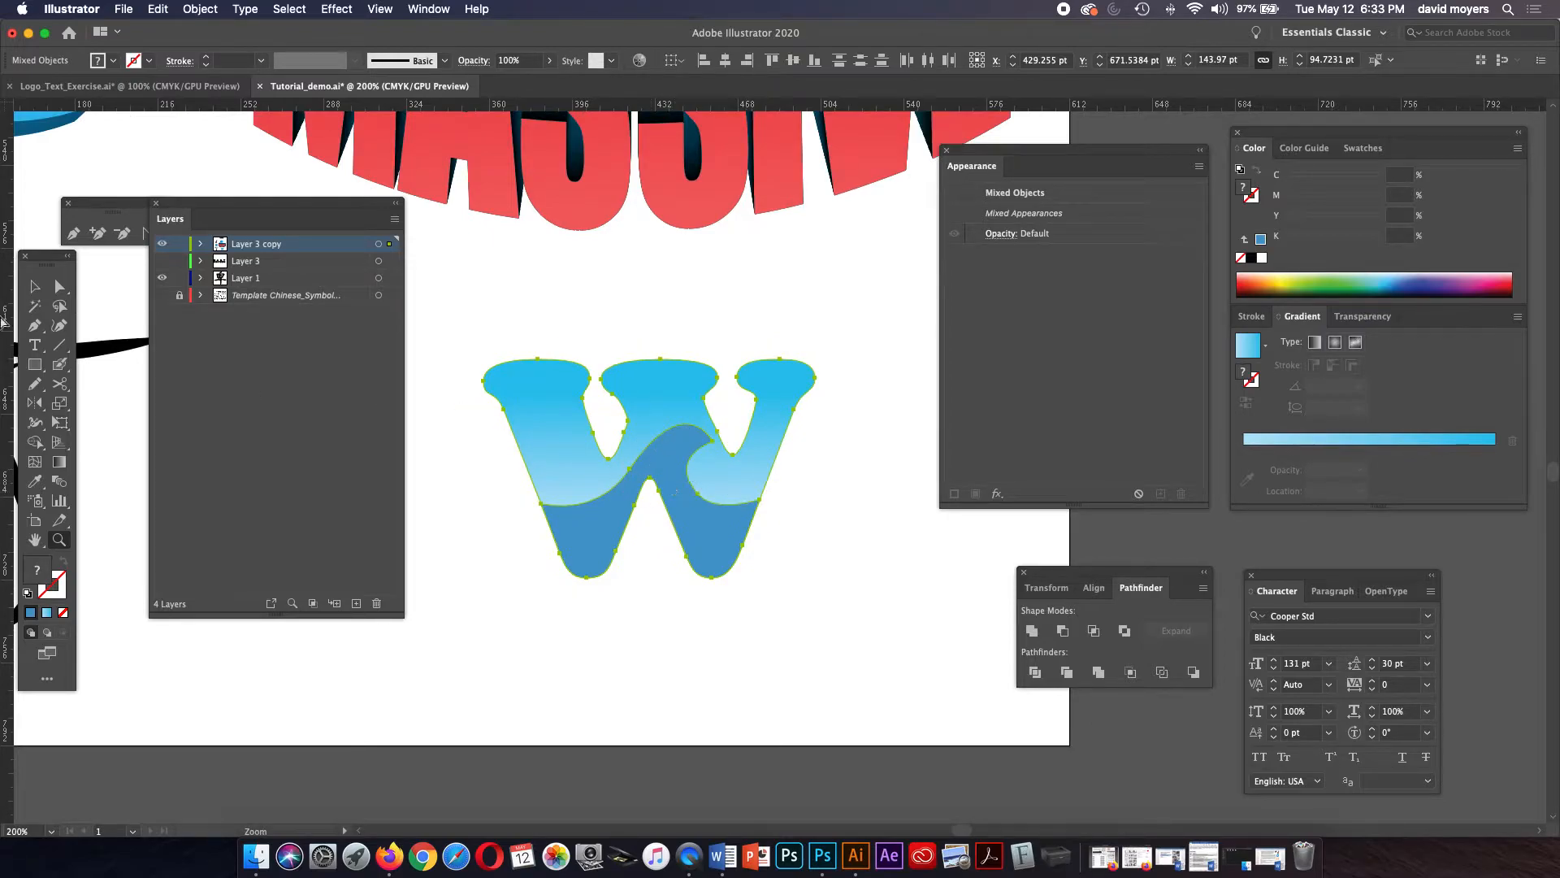
click(35, 325)
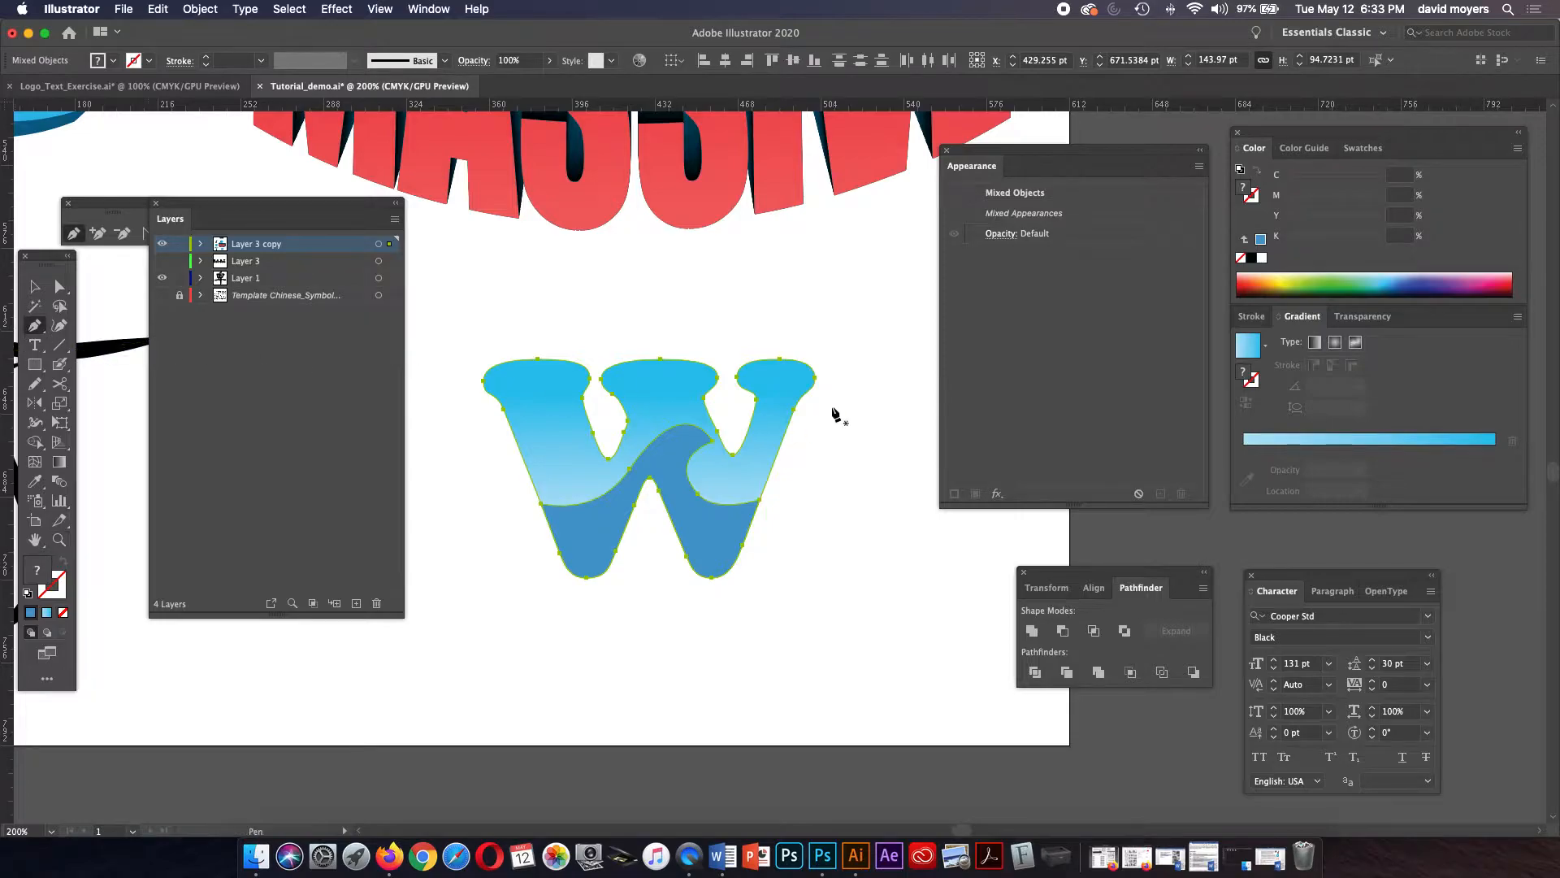
super+click(837, 388)
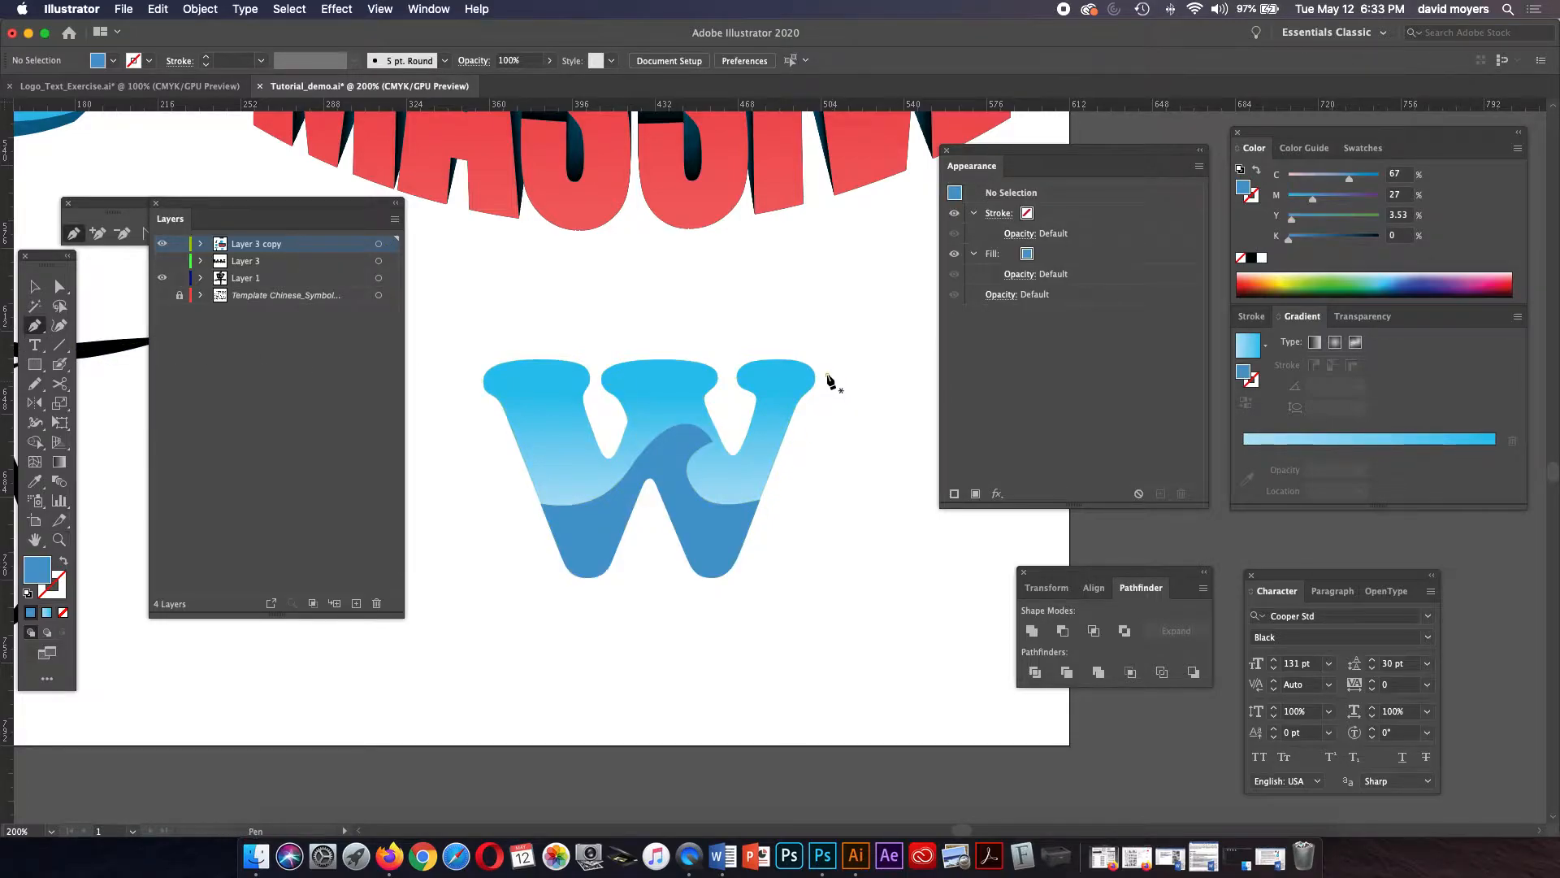
drag(820, 374, 795, 400)
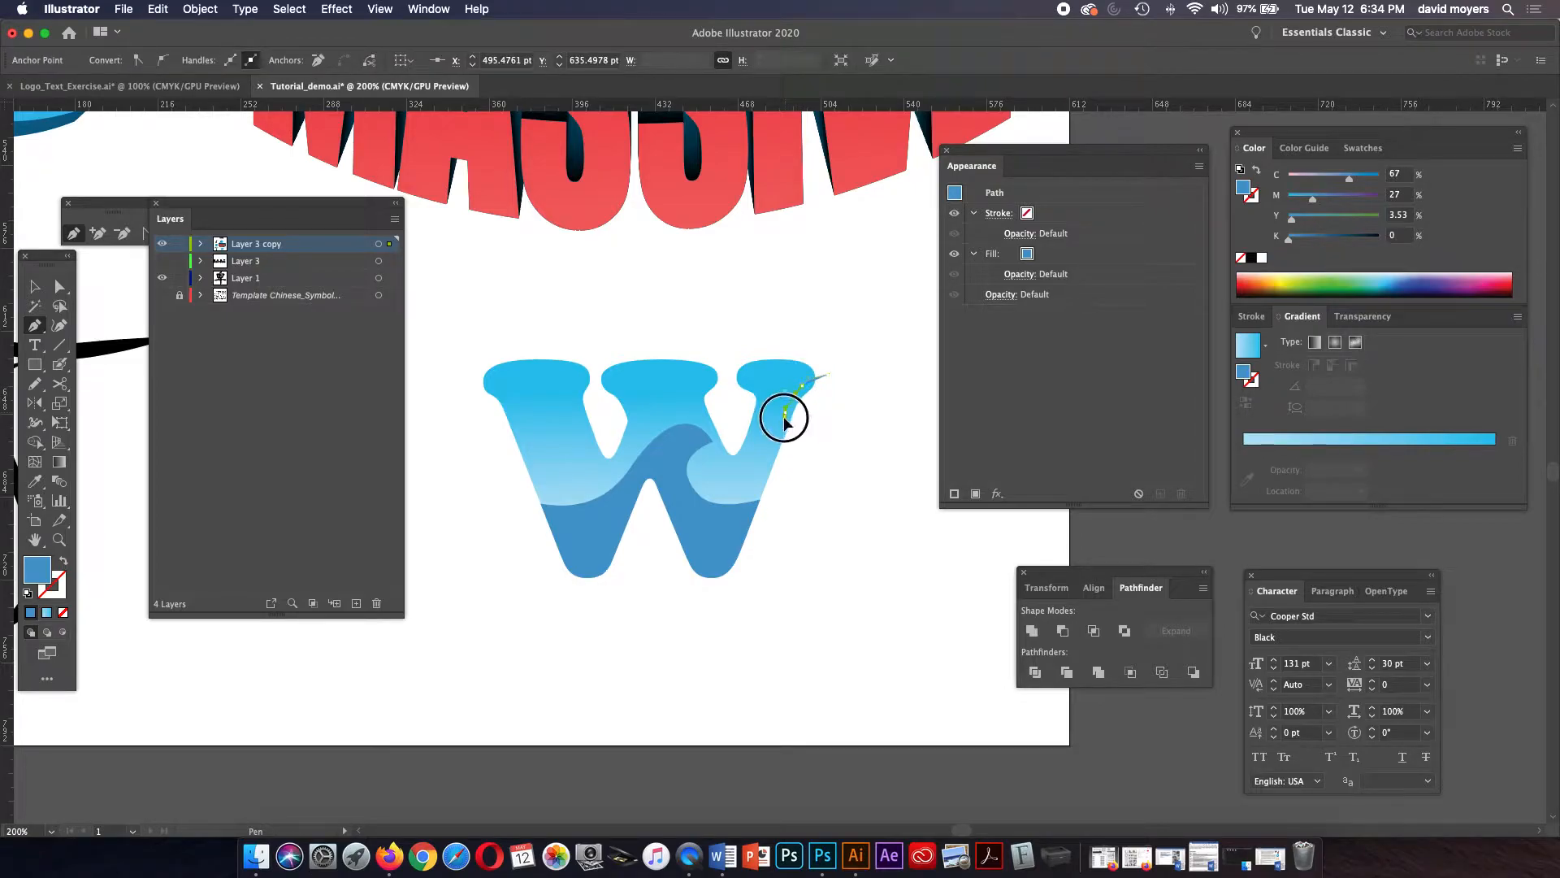
drag(782, 421, 784, 429)
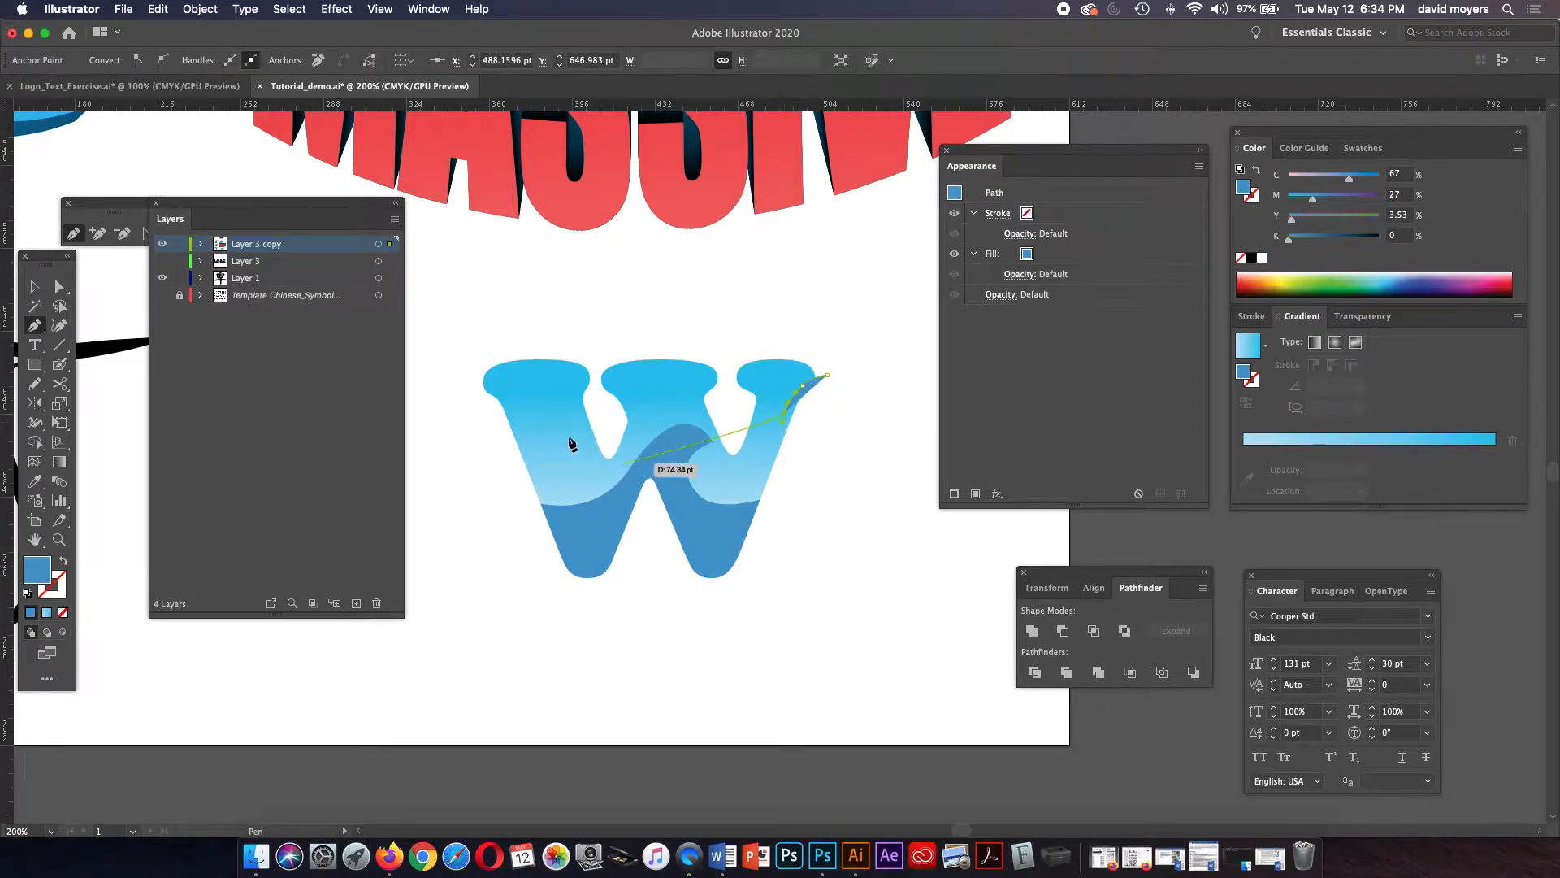
Step: Change the selection color of the Layer 3 copy layer to Brown
double_click(286, 245)
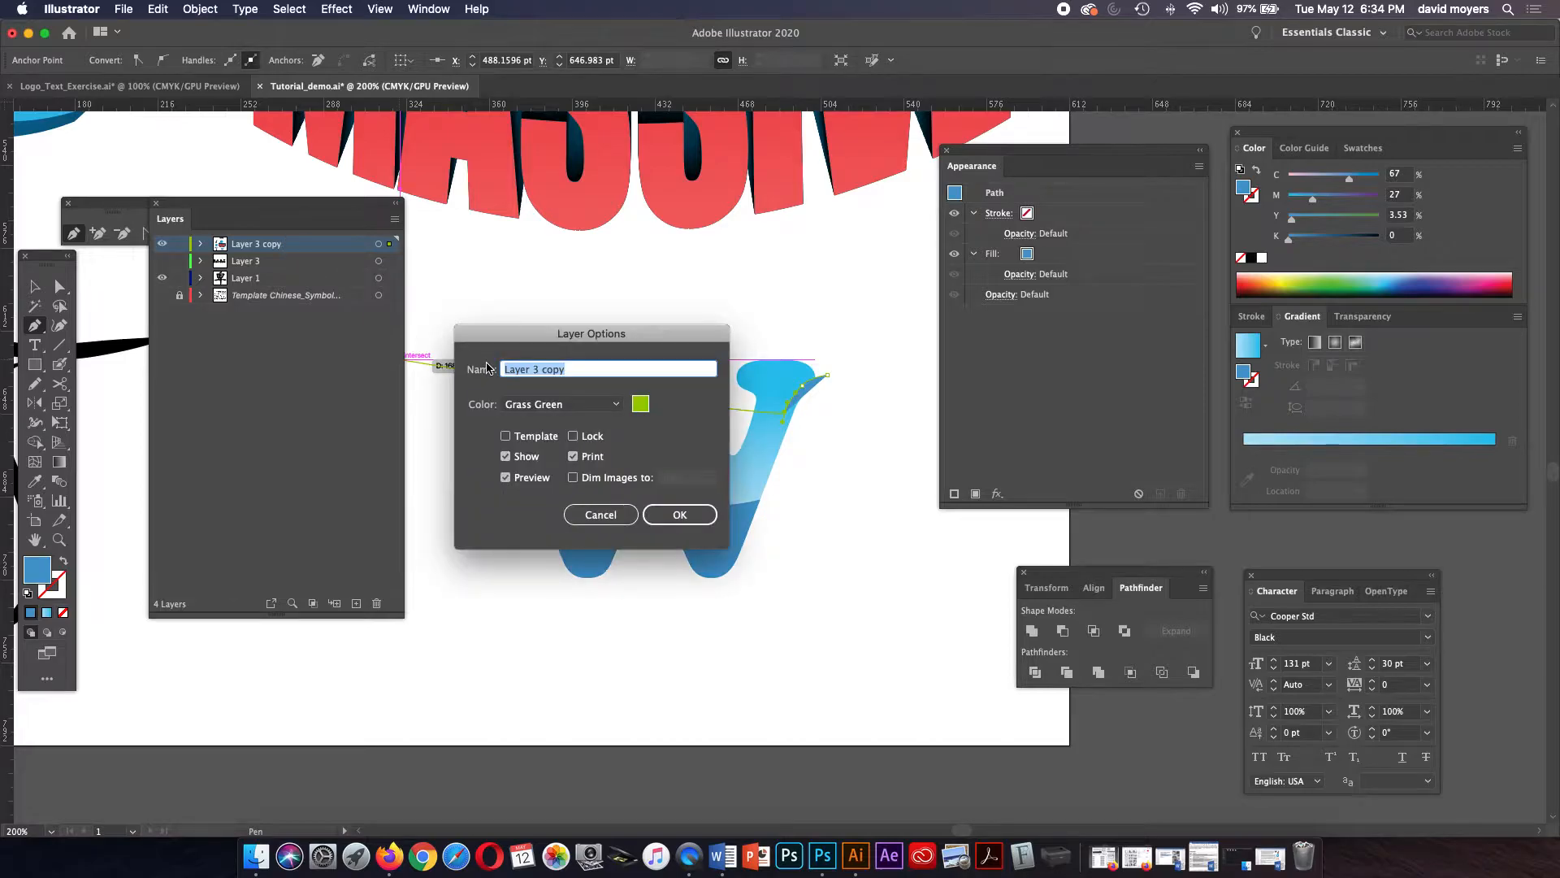
click(528, 404)
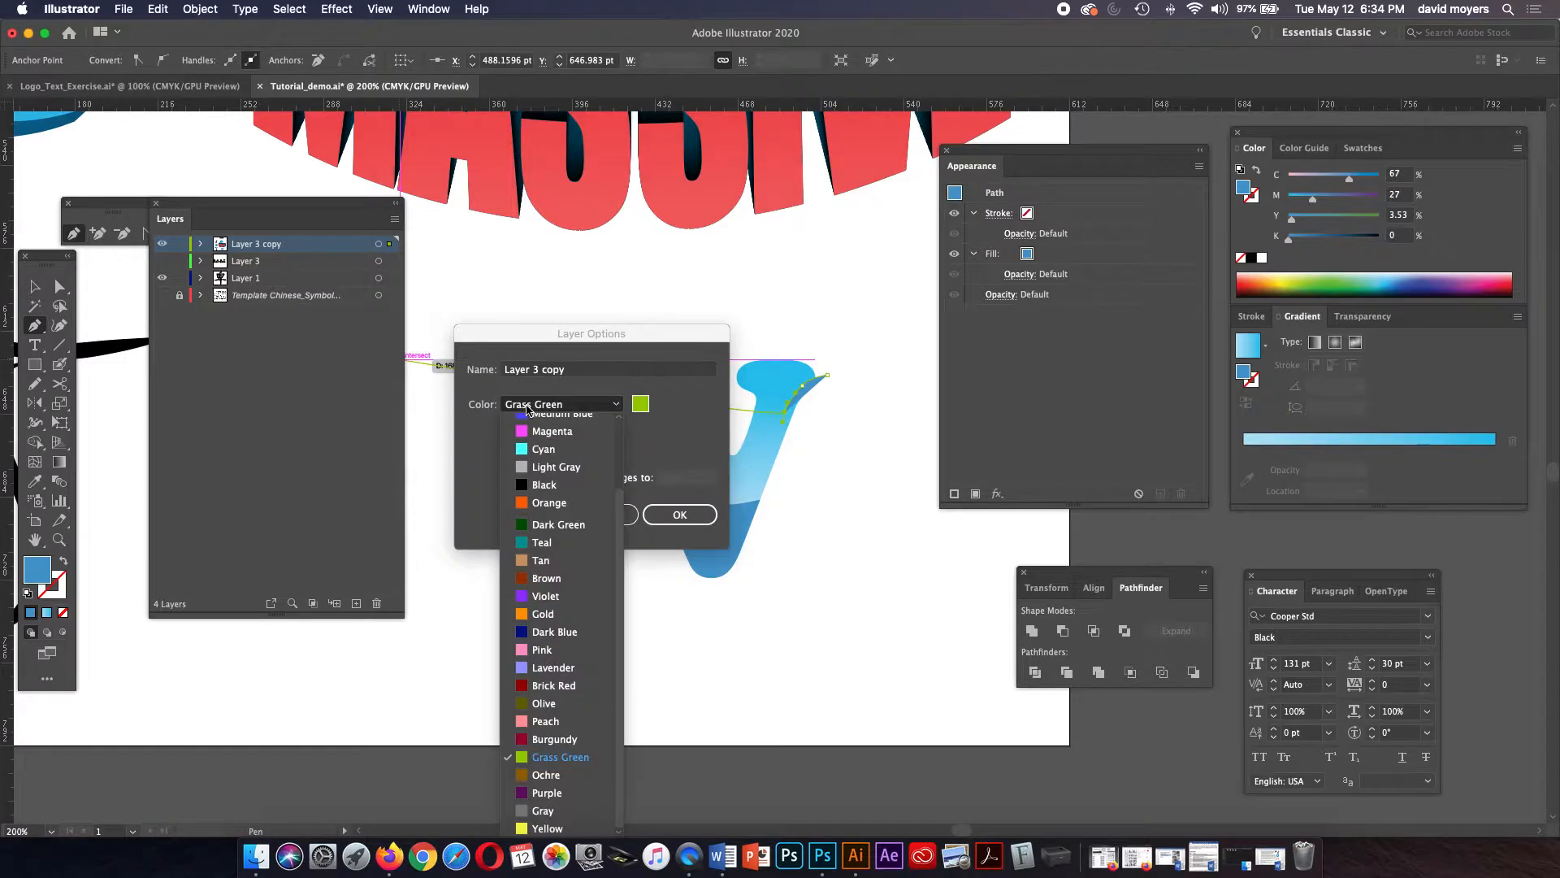
click(547, 578)
click(691, 518)
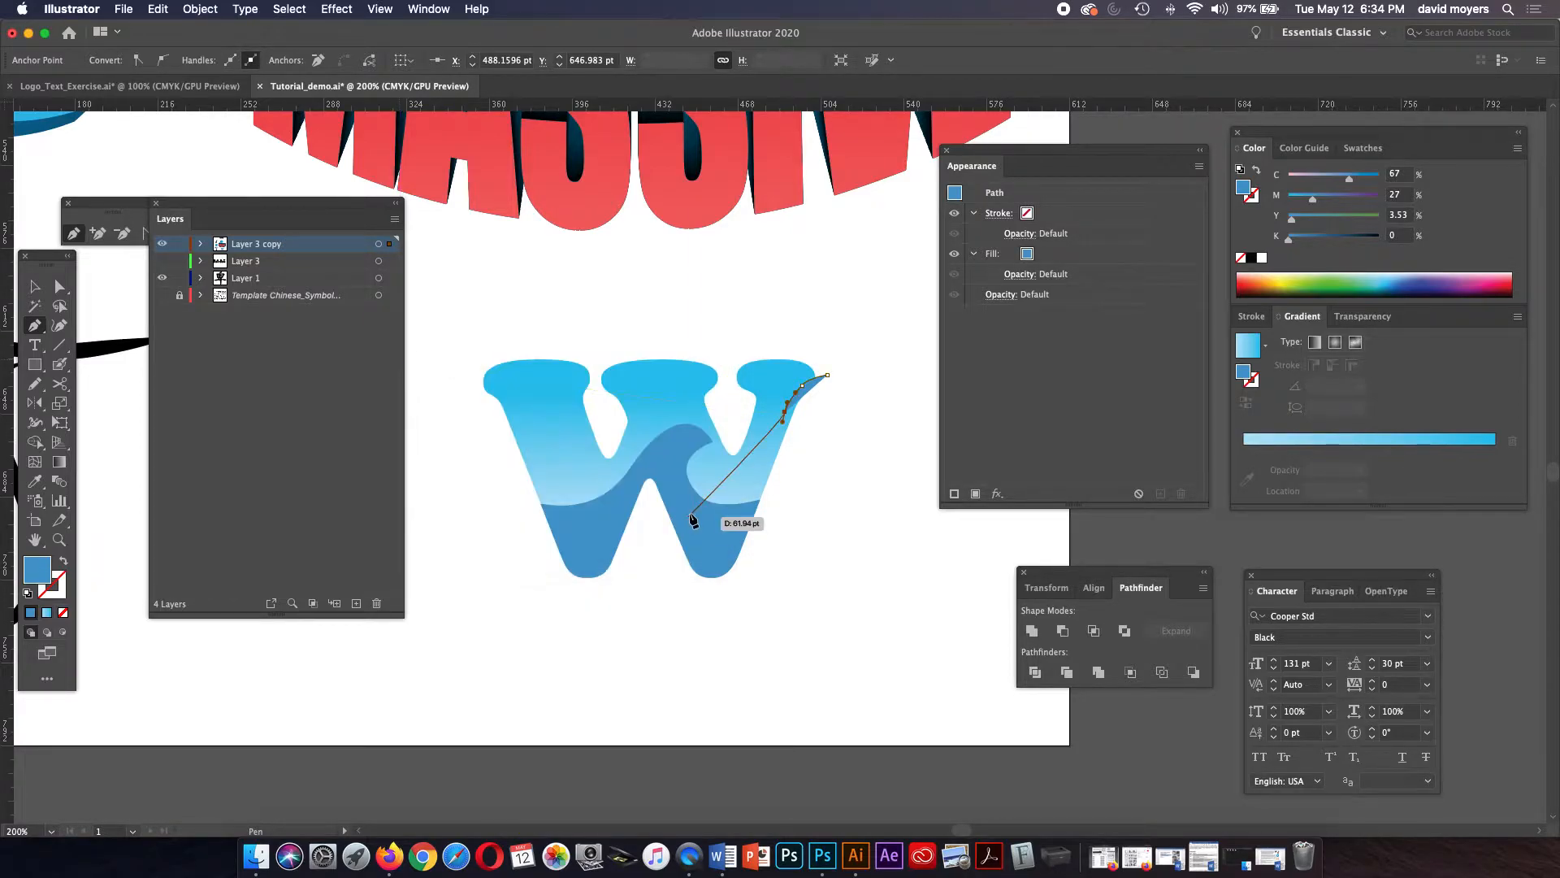
Step: Continue the shadow path down to the right leg's base and close it outside the W's outer edge
click(756, 490)
drag(724, 567, 680, 582)
click(692, 584)
click(730, 591)
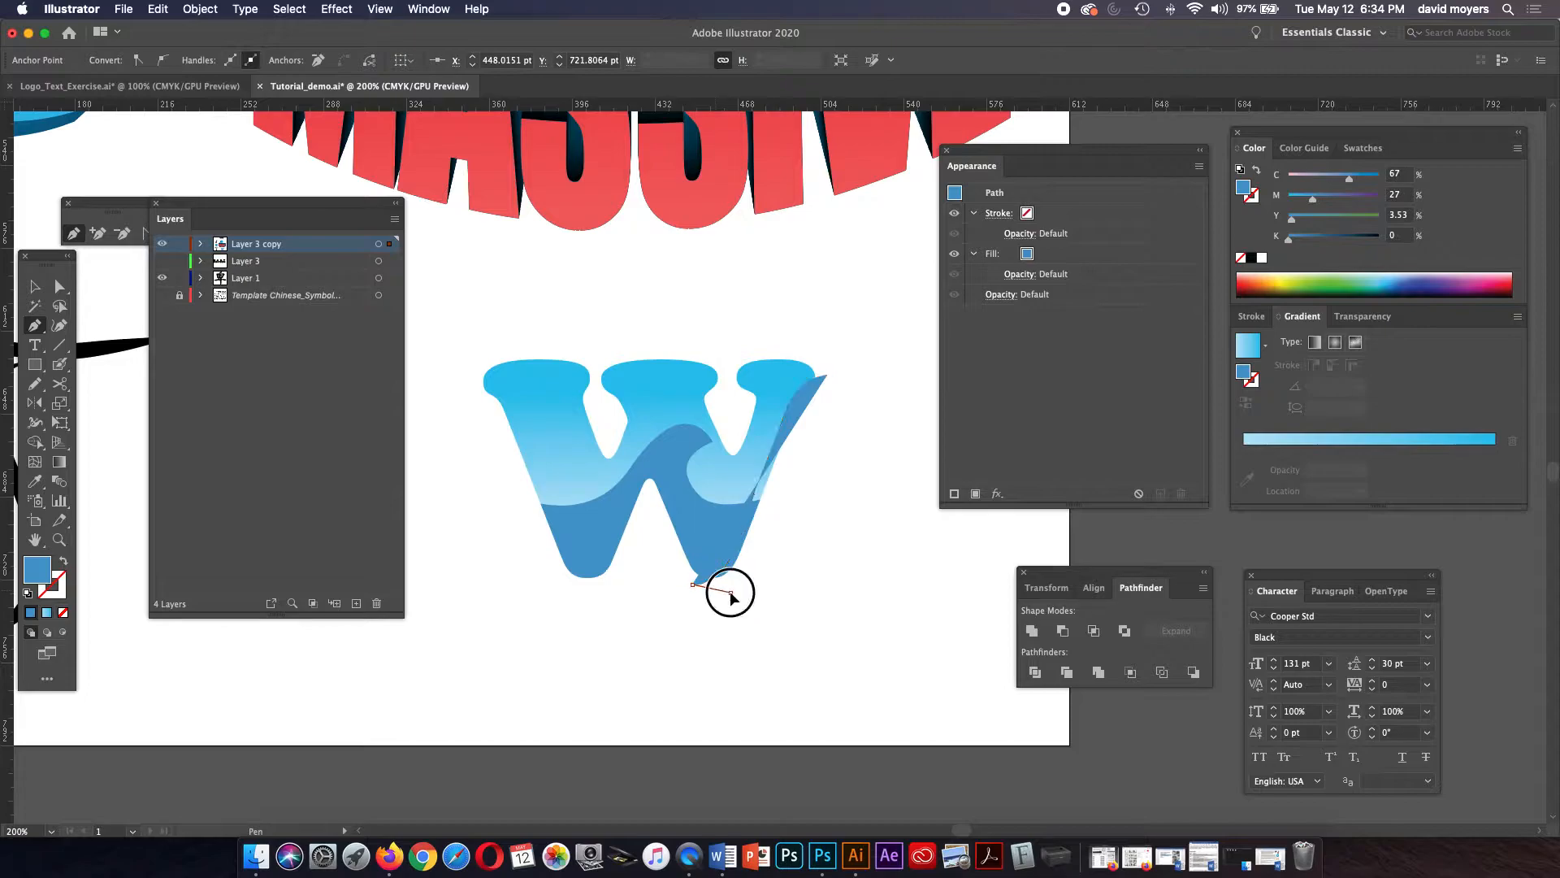
click(803, 452)
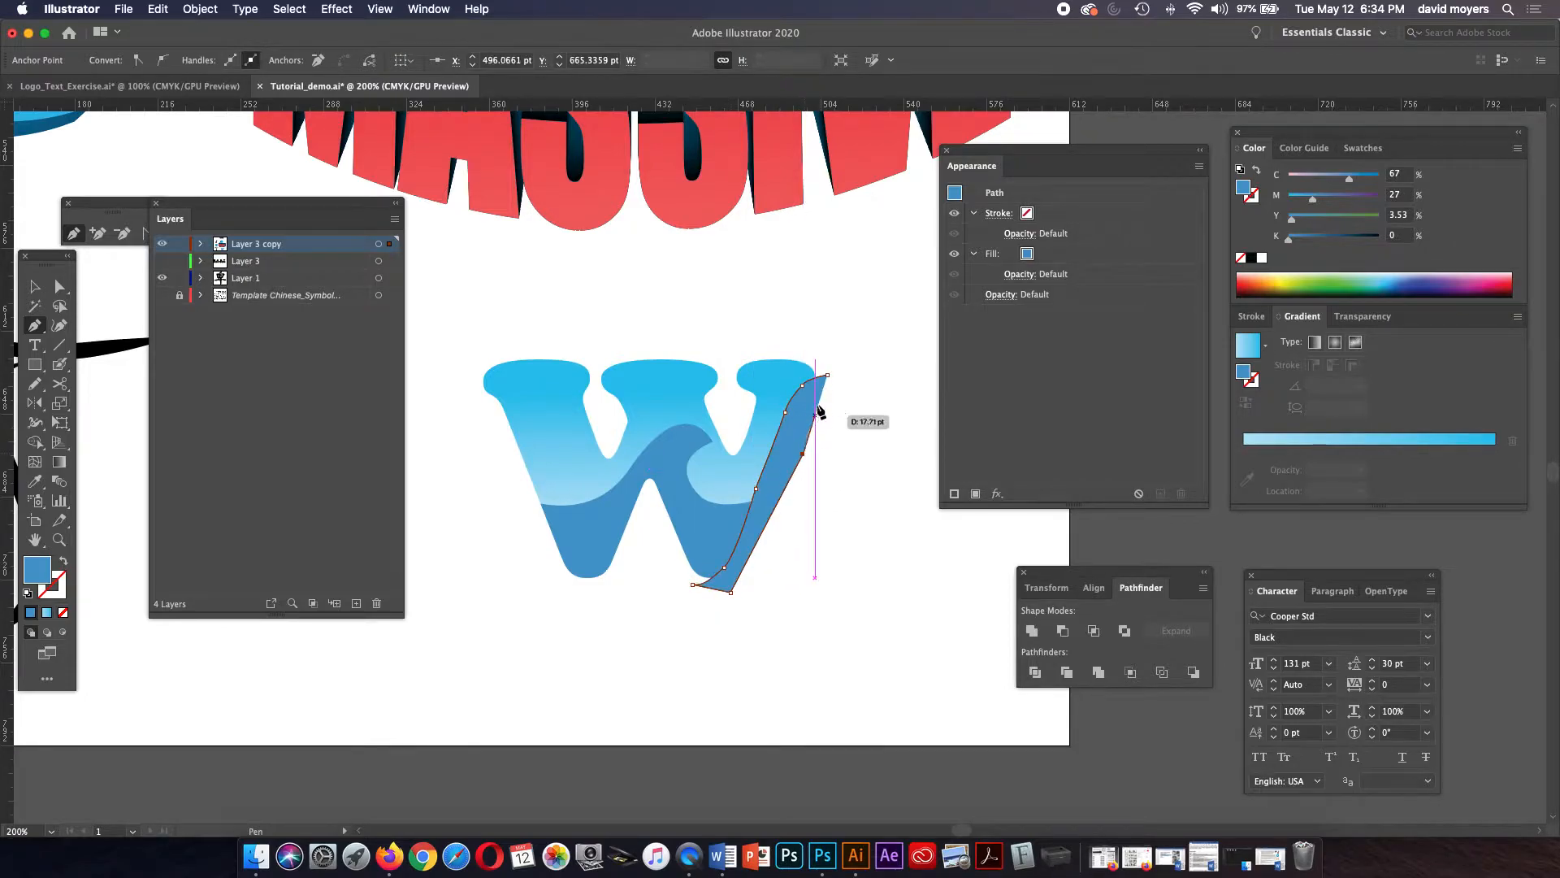
click(827, 375)
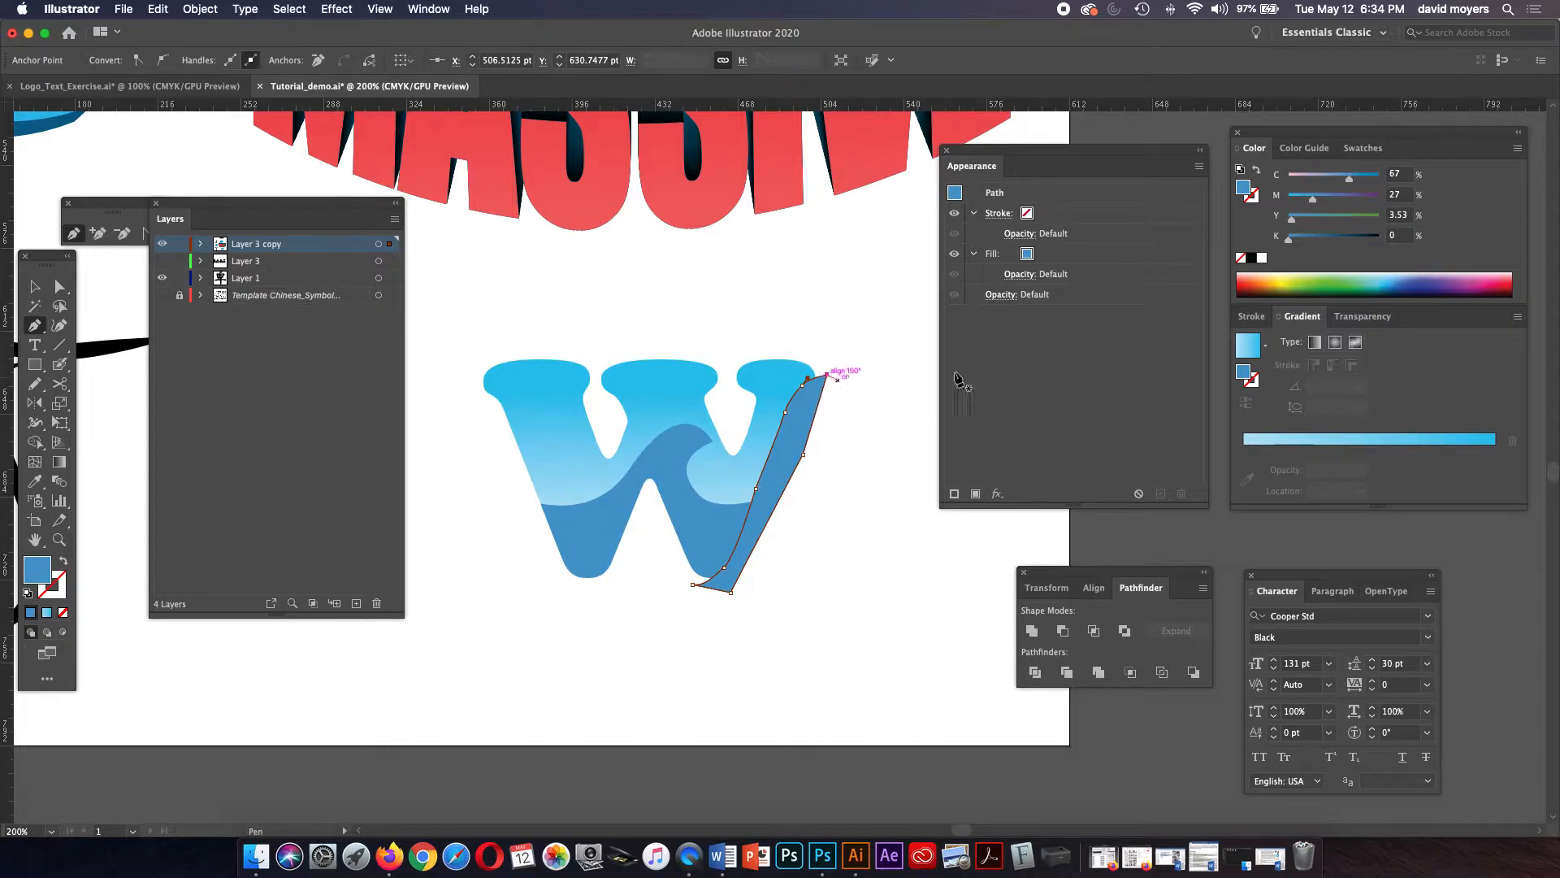
Step: Set the right stem's shadow shape to the Multiply blend mode and deselect it
click(1347, 316)
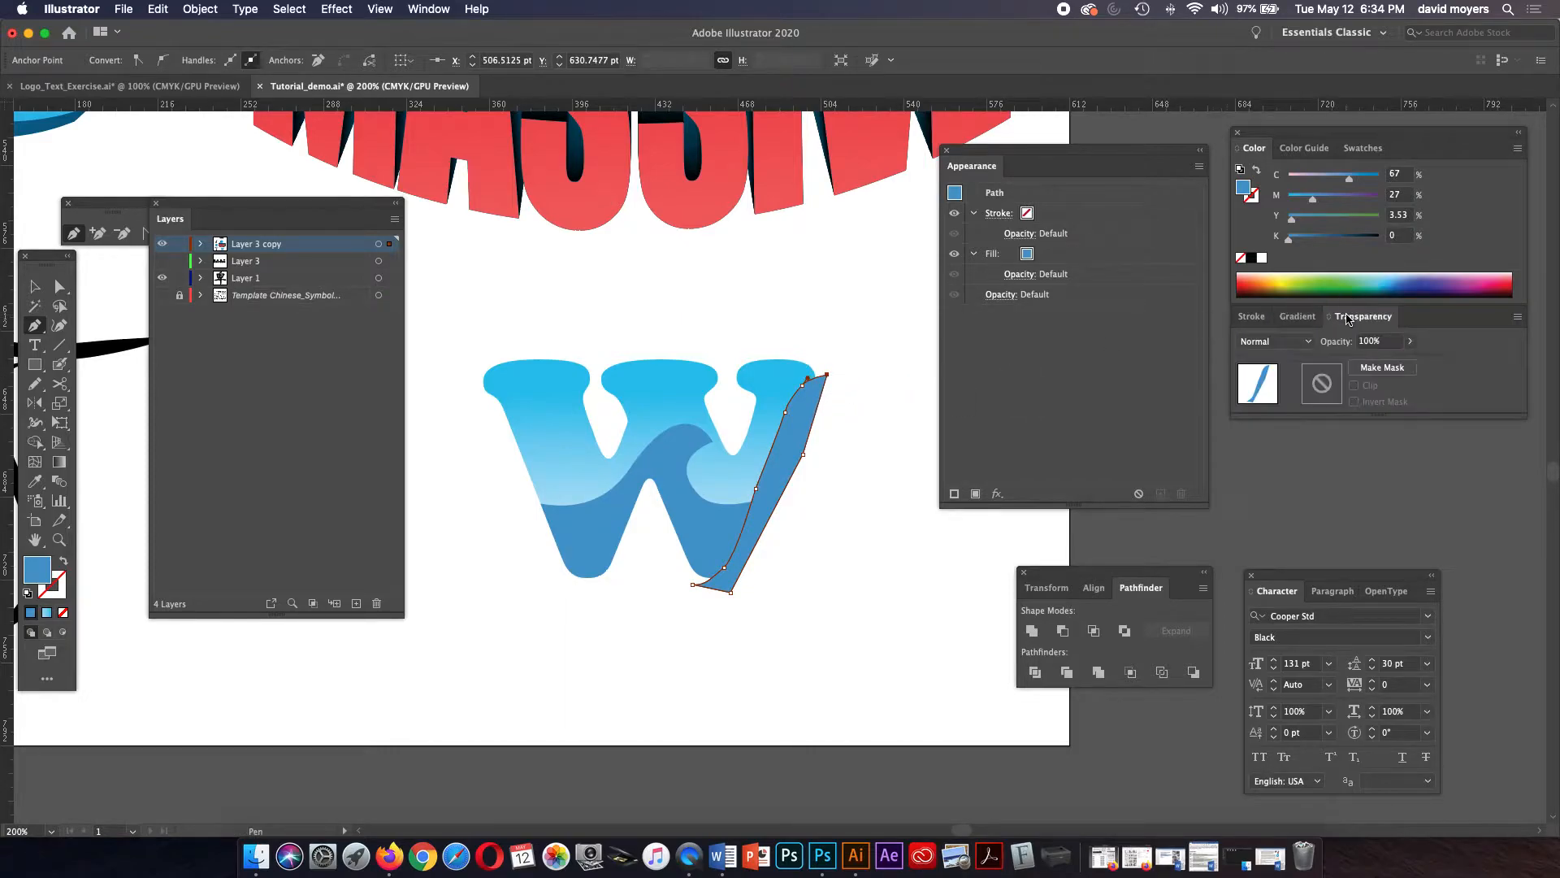
click(1274, 341)
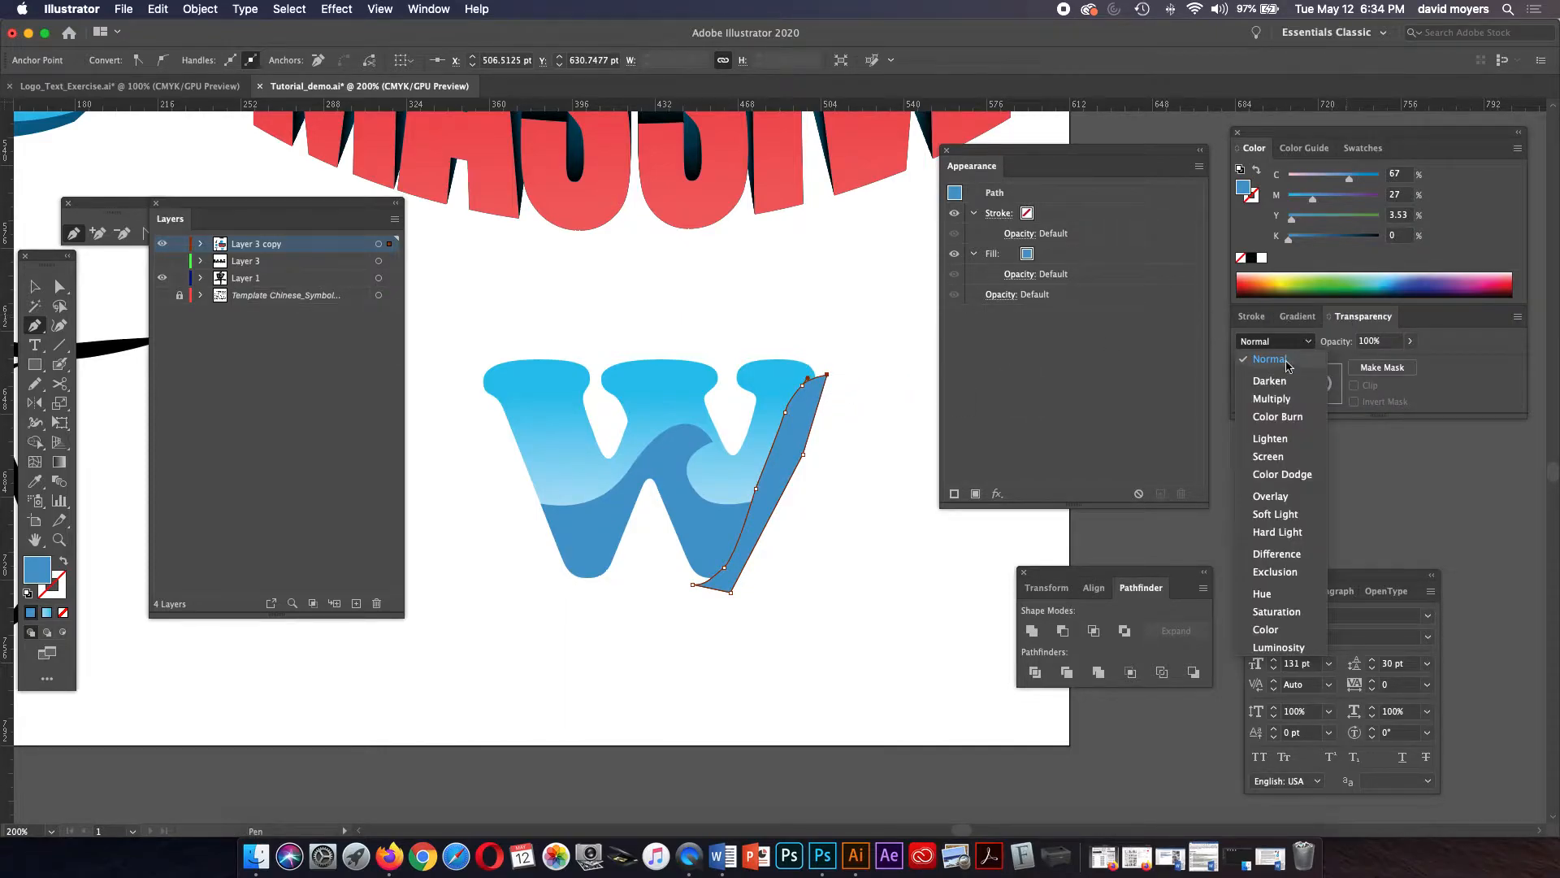
click(1282, 405)
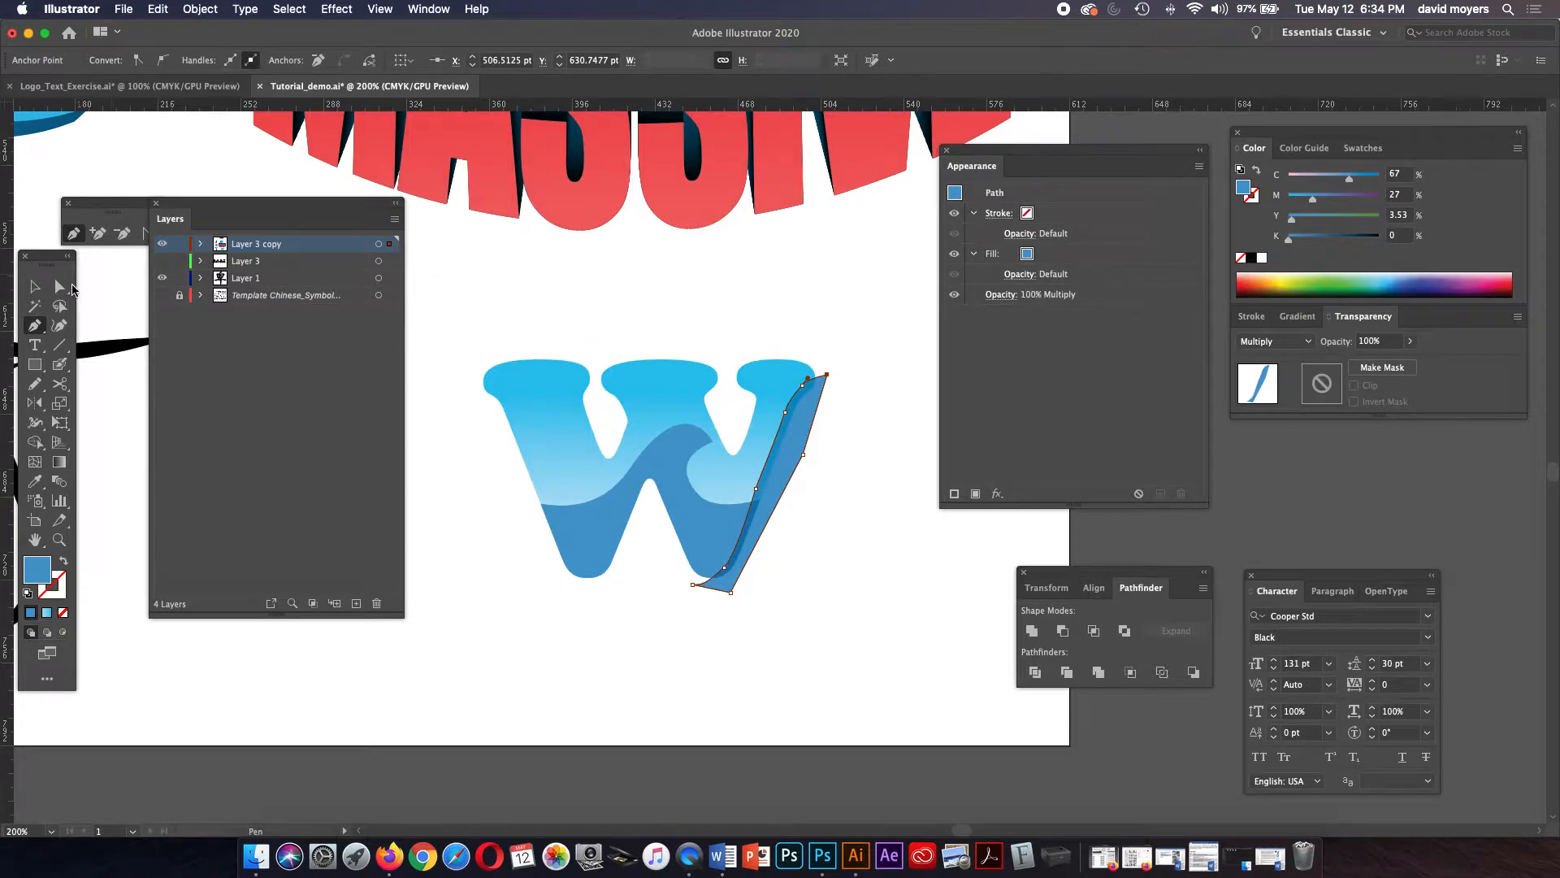
click(62, 287)
click(837, 529)
Step: Smooth the inner curved edge of the right stem's shadow by redrawing sections of it with the Pencil tool
key(z)
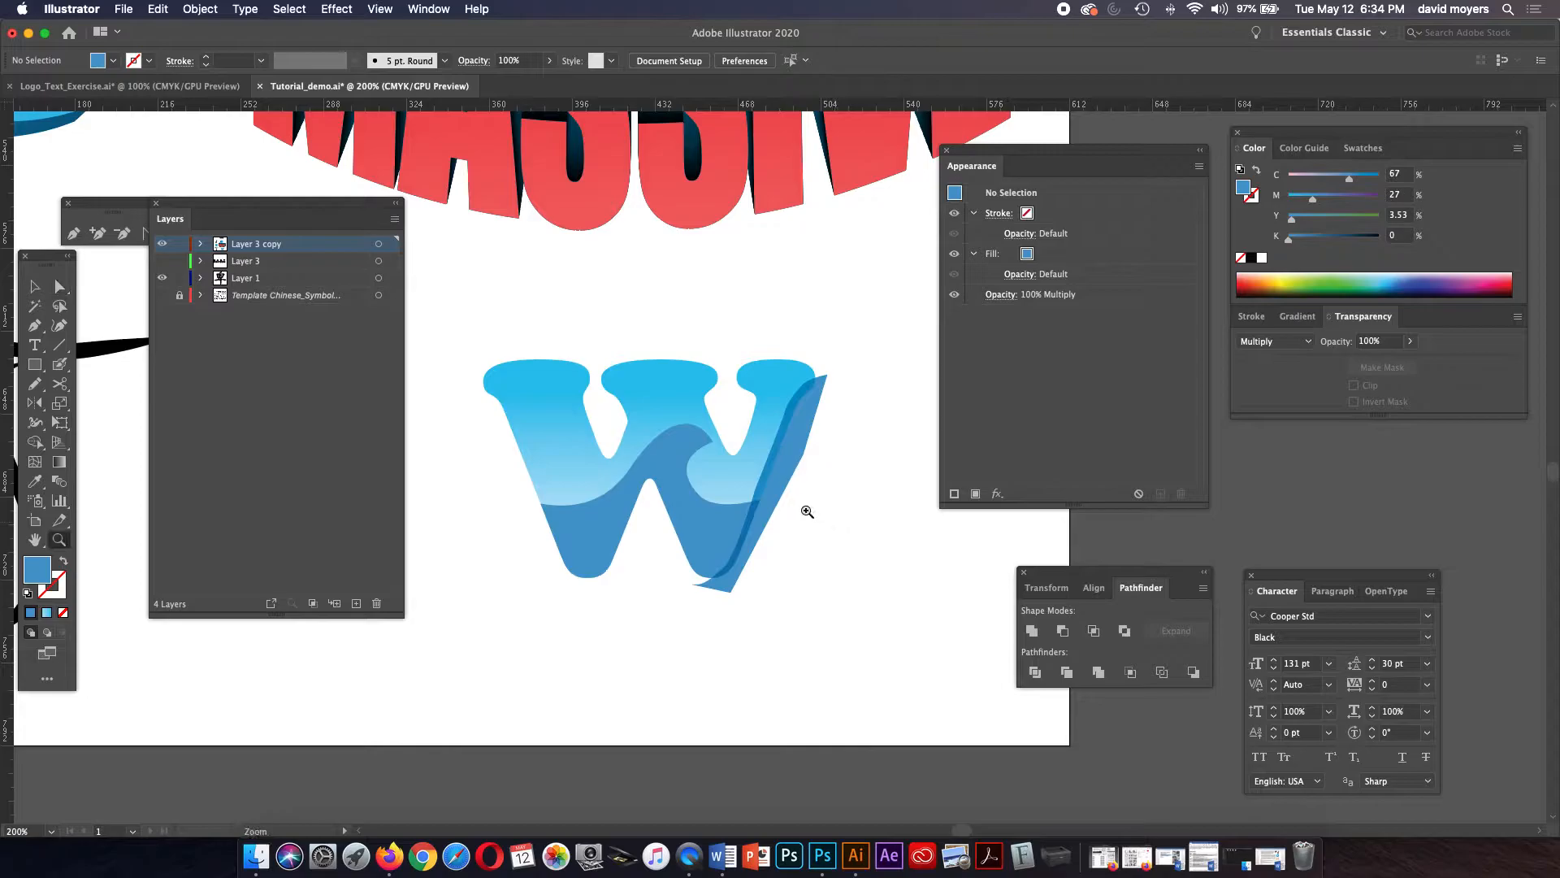
click(807, 511)
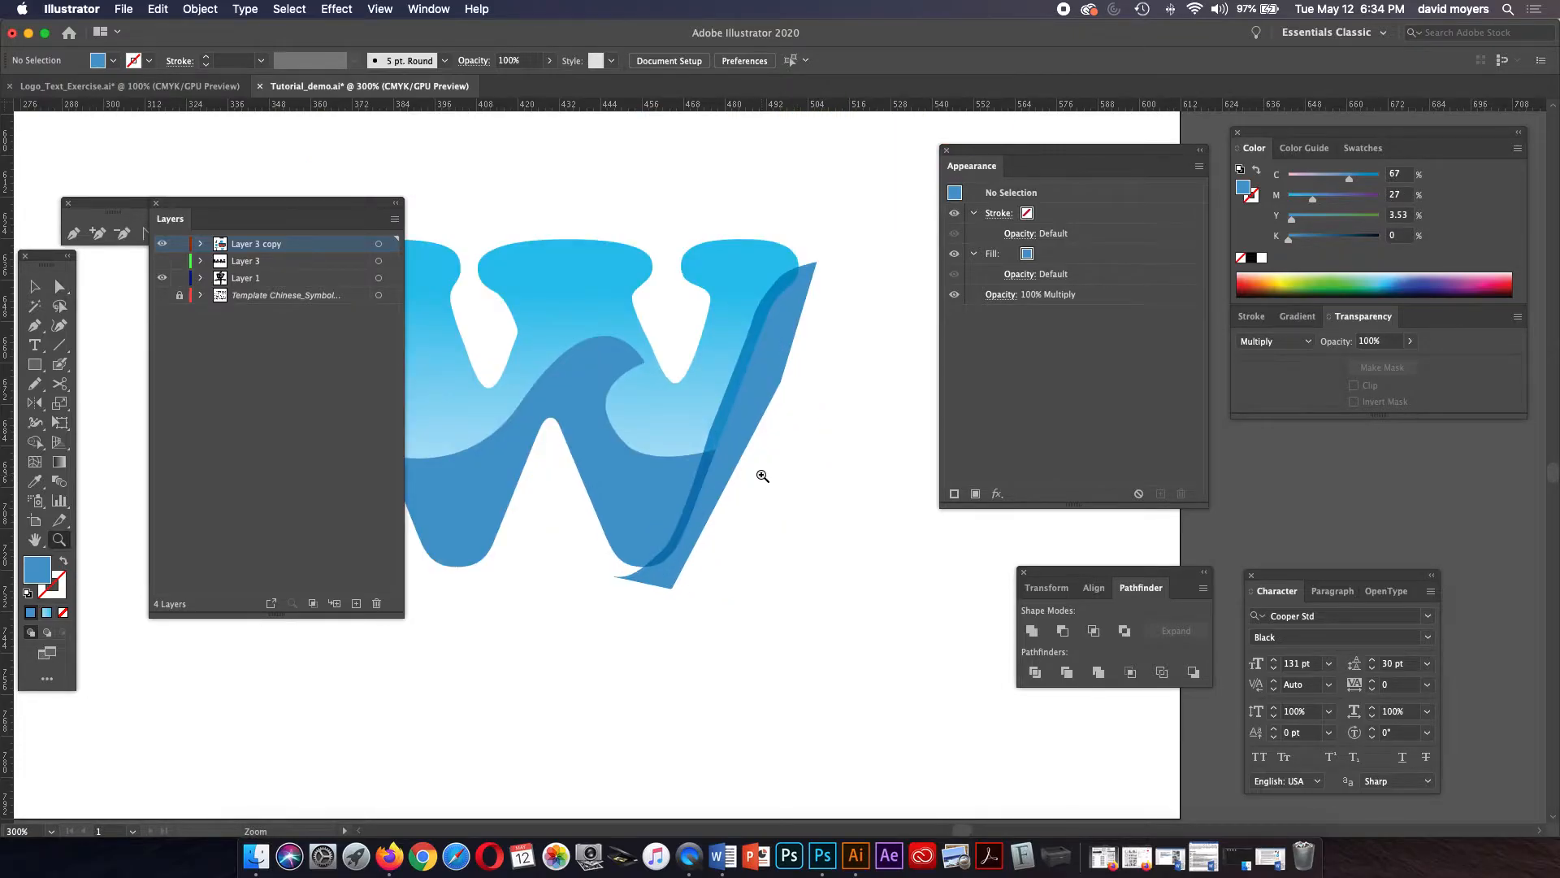
key(a)
click(741, 451)
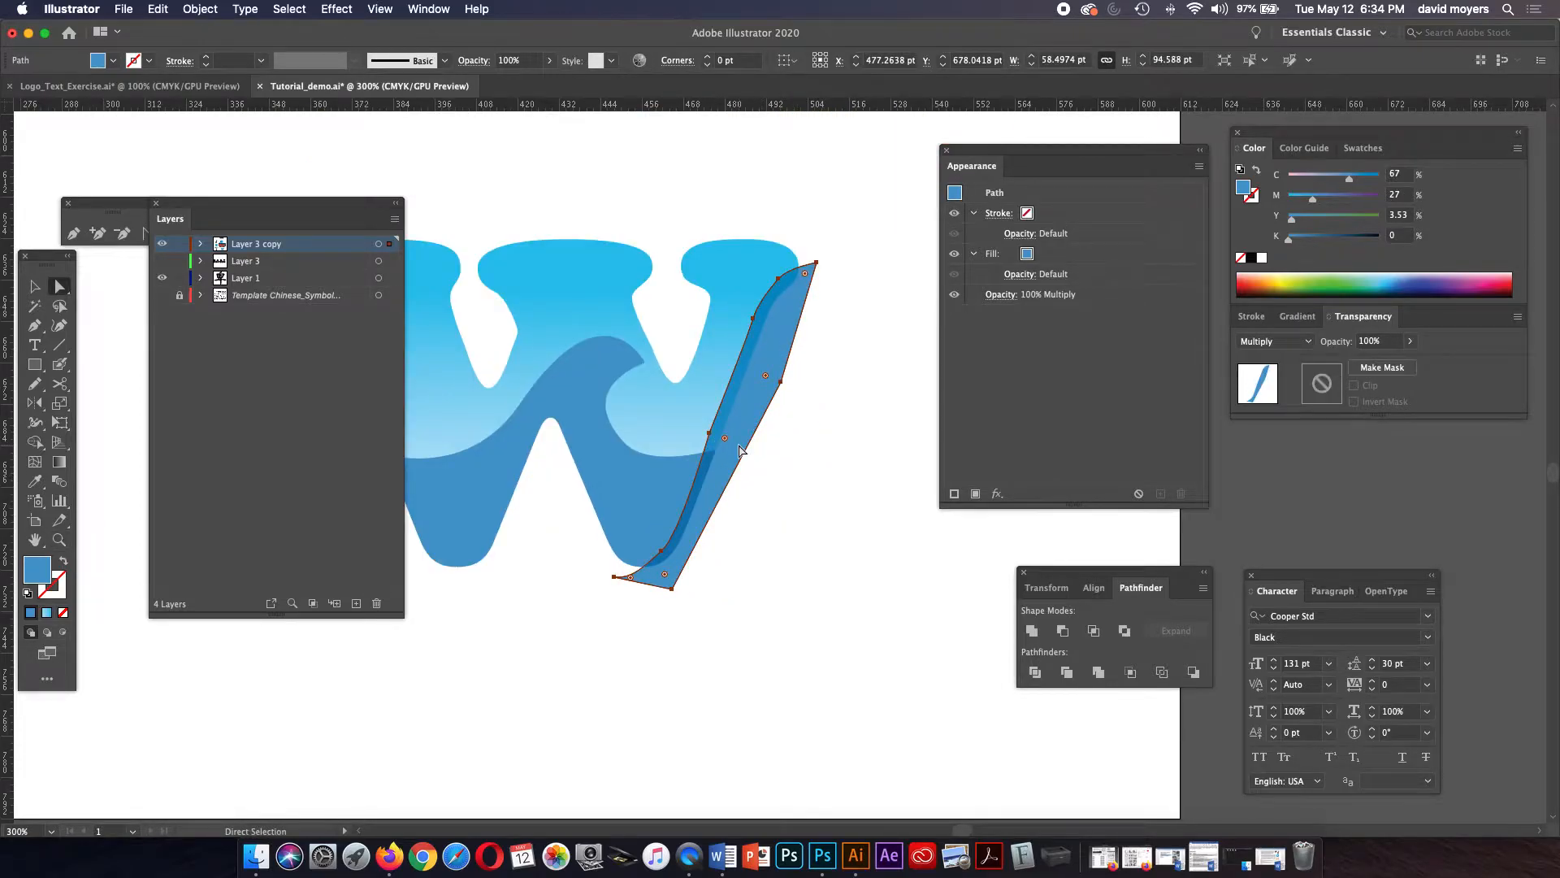
key(n)
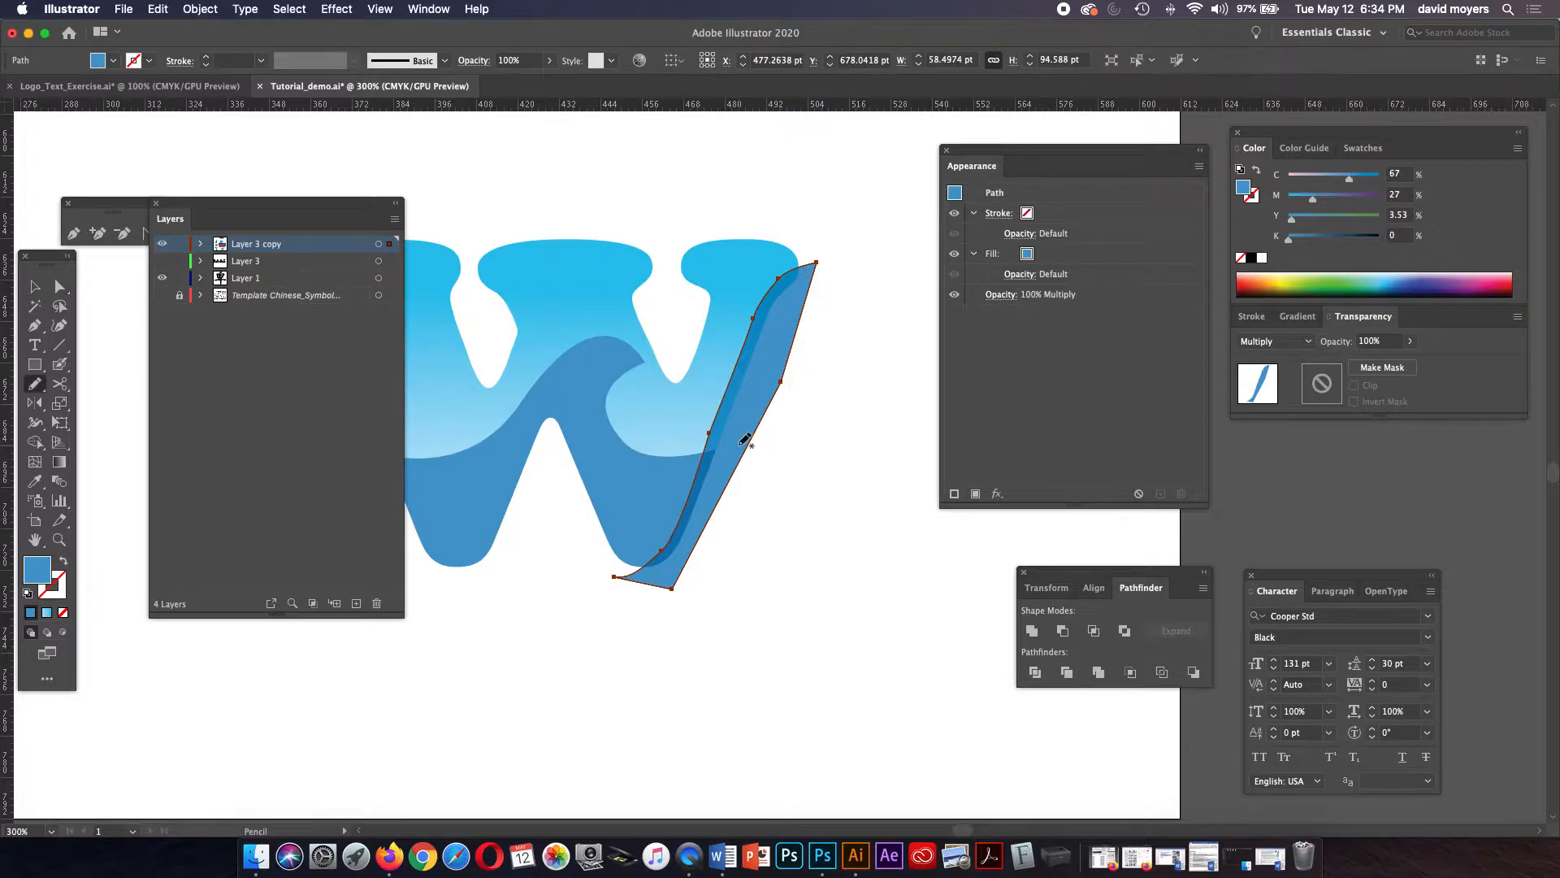
drag(716, 405, 698, 477)
drag(757, 315, 743, 374)
drag(687, 483, 666, 533)
drag(790, 509, 843, 515)
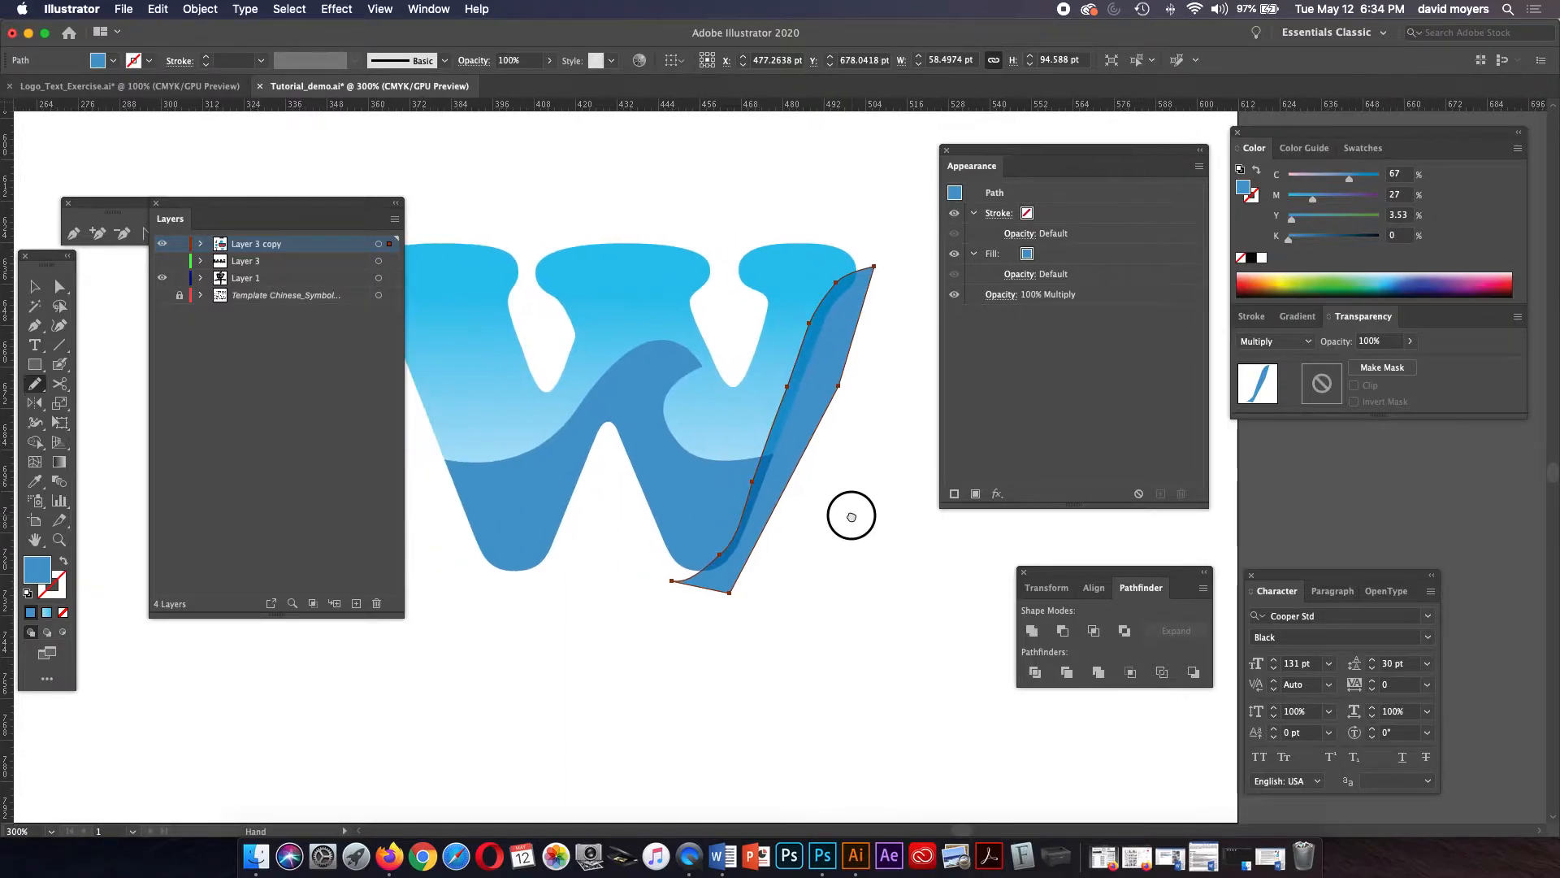
Step: Draw a closed Pen shadow shape from the W's central notch down the left leg's inner edge and around its base
key(p)
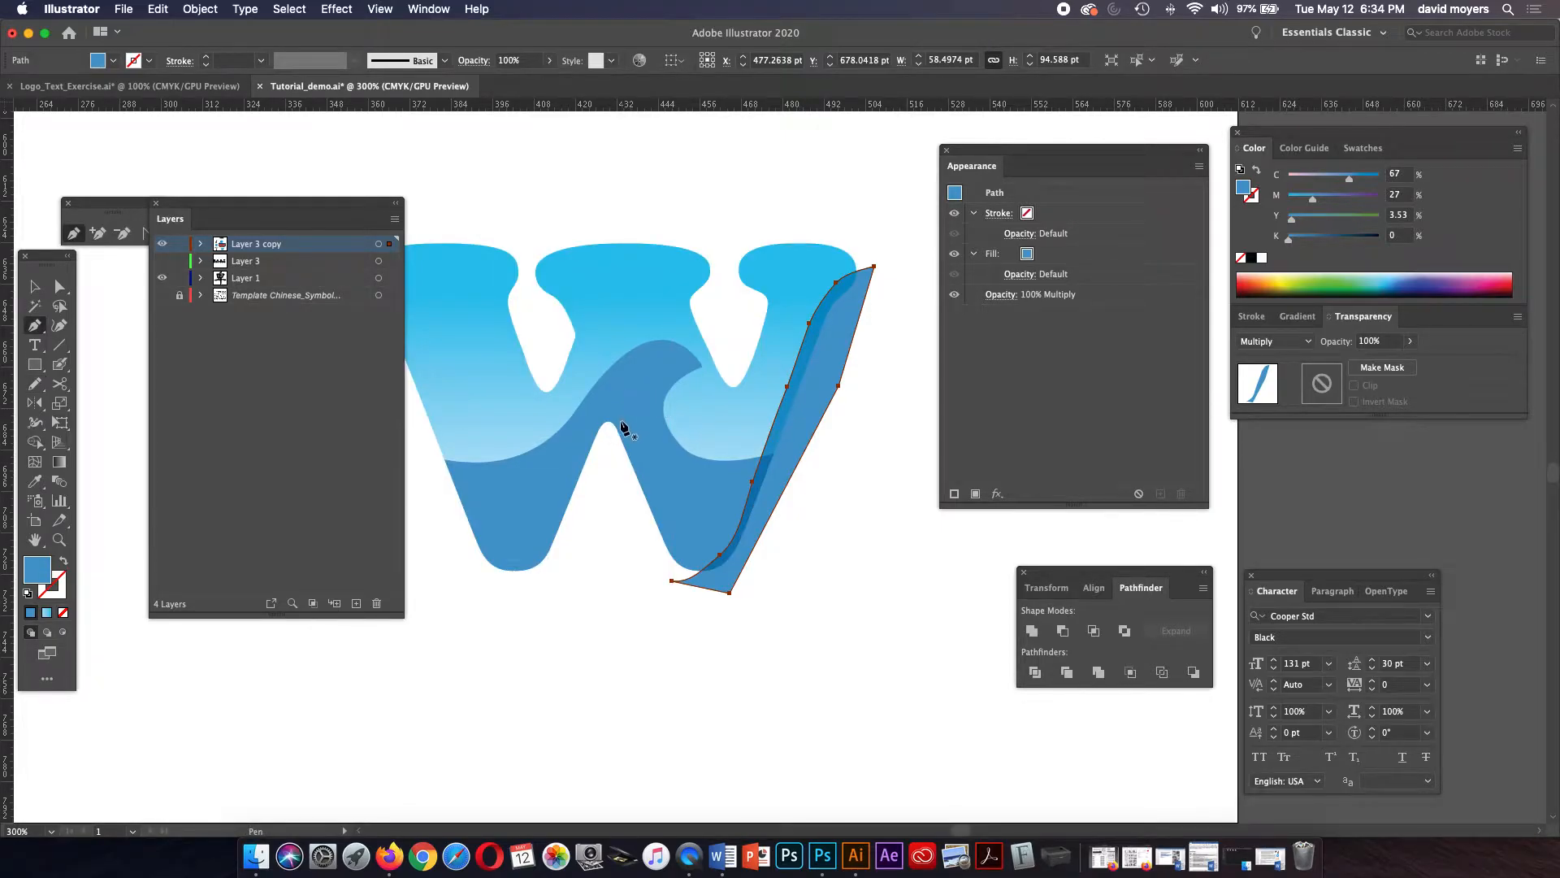
drag(615, 426, 560, 488)
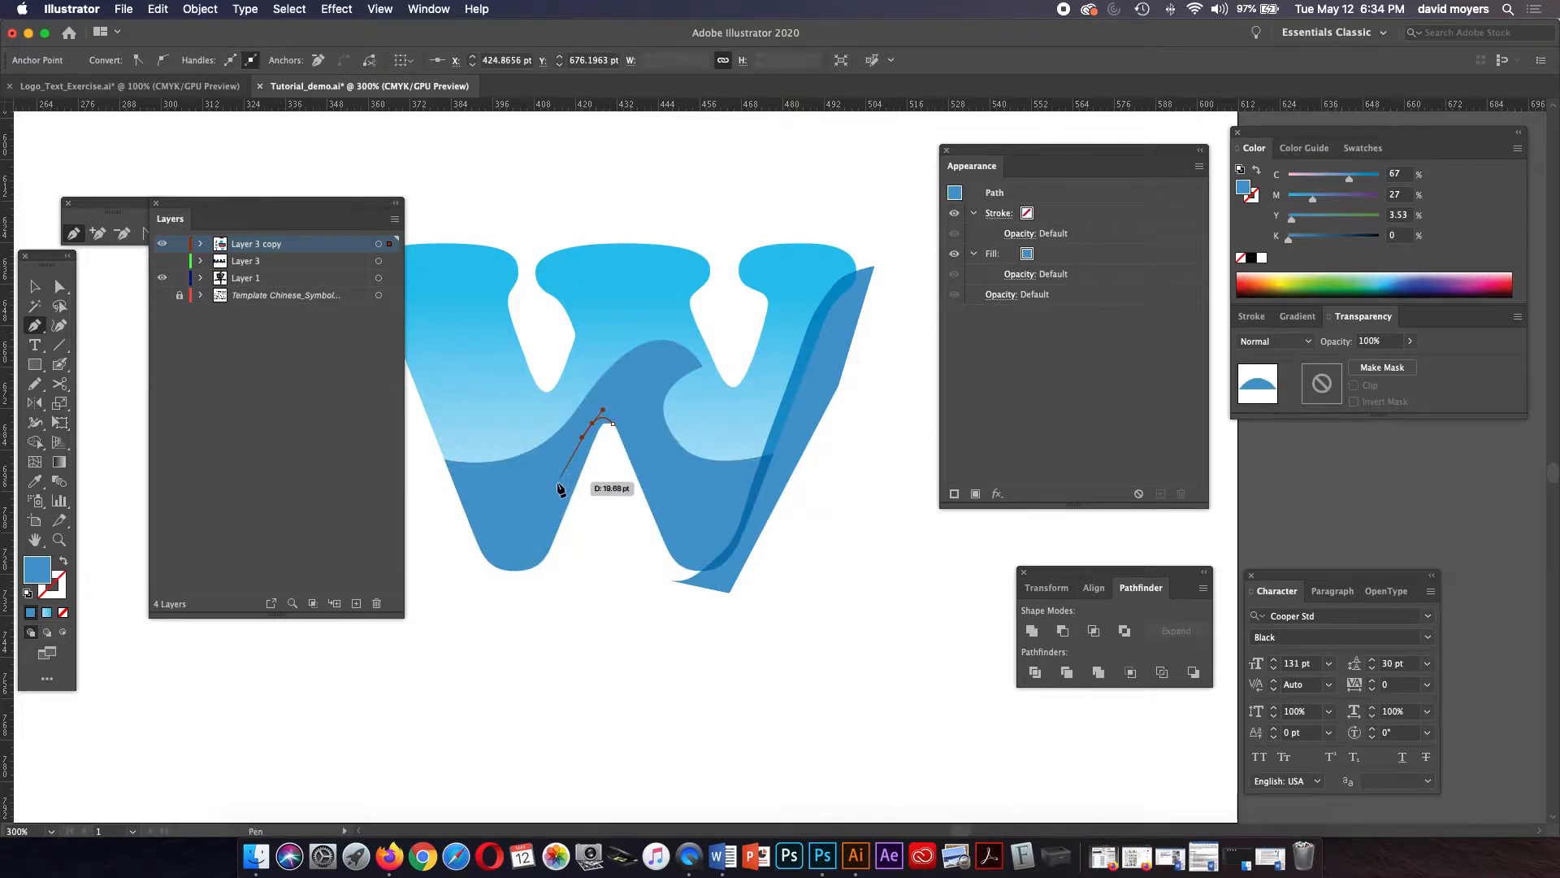
click(546, 518)
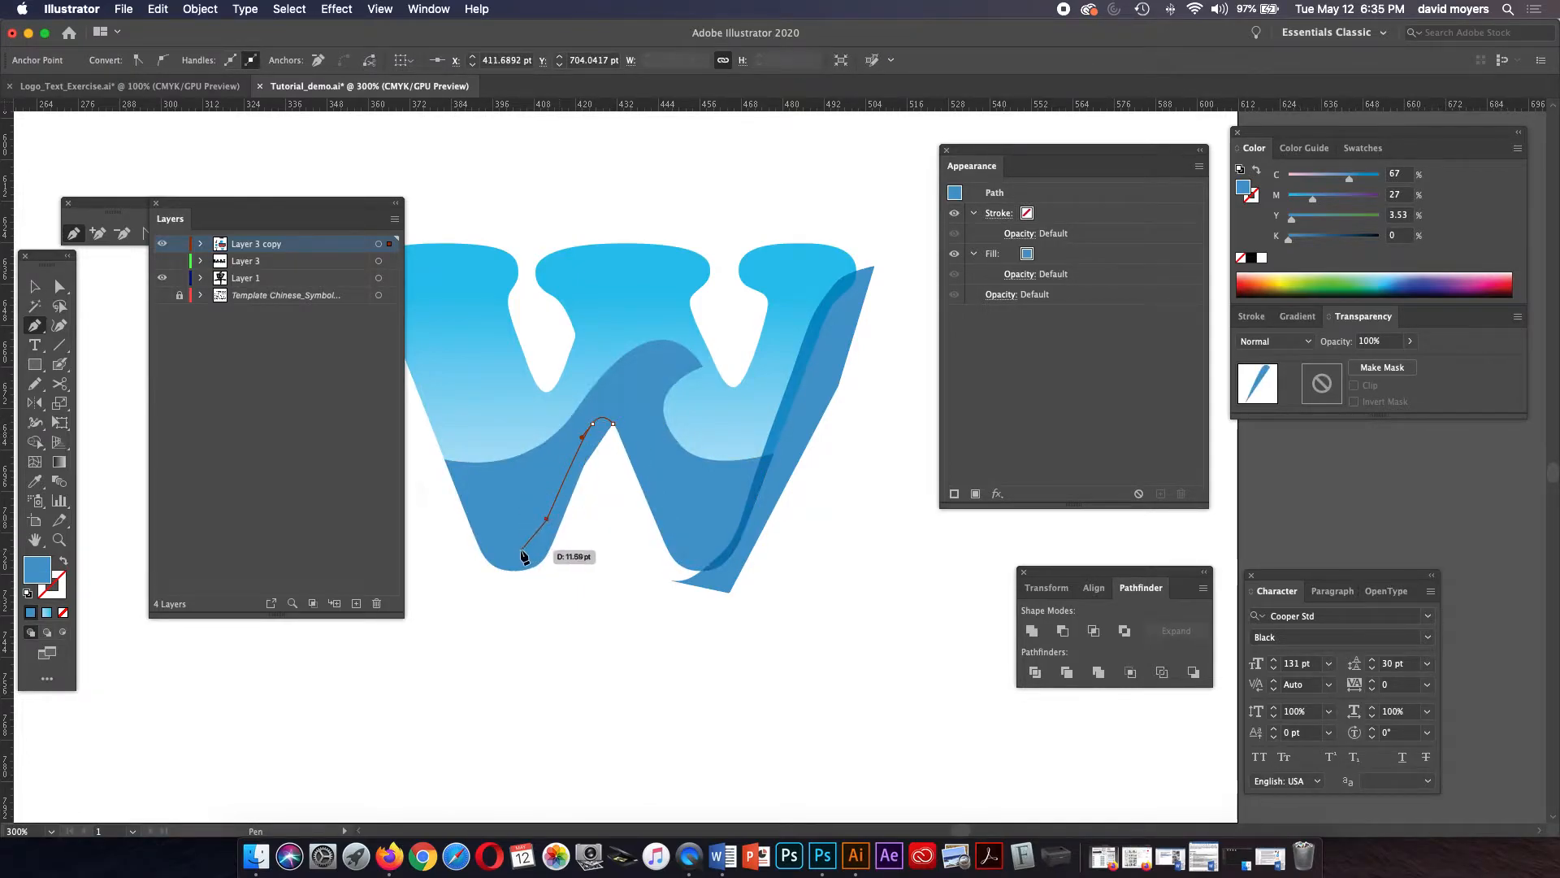
drag(515, 561, 487, 566)
click(485, 563)
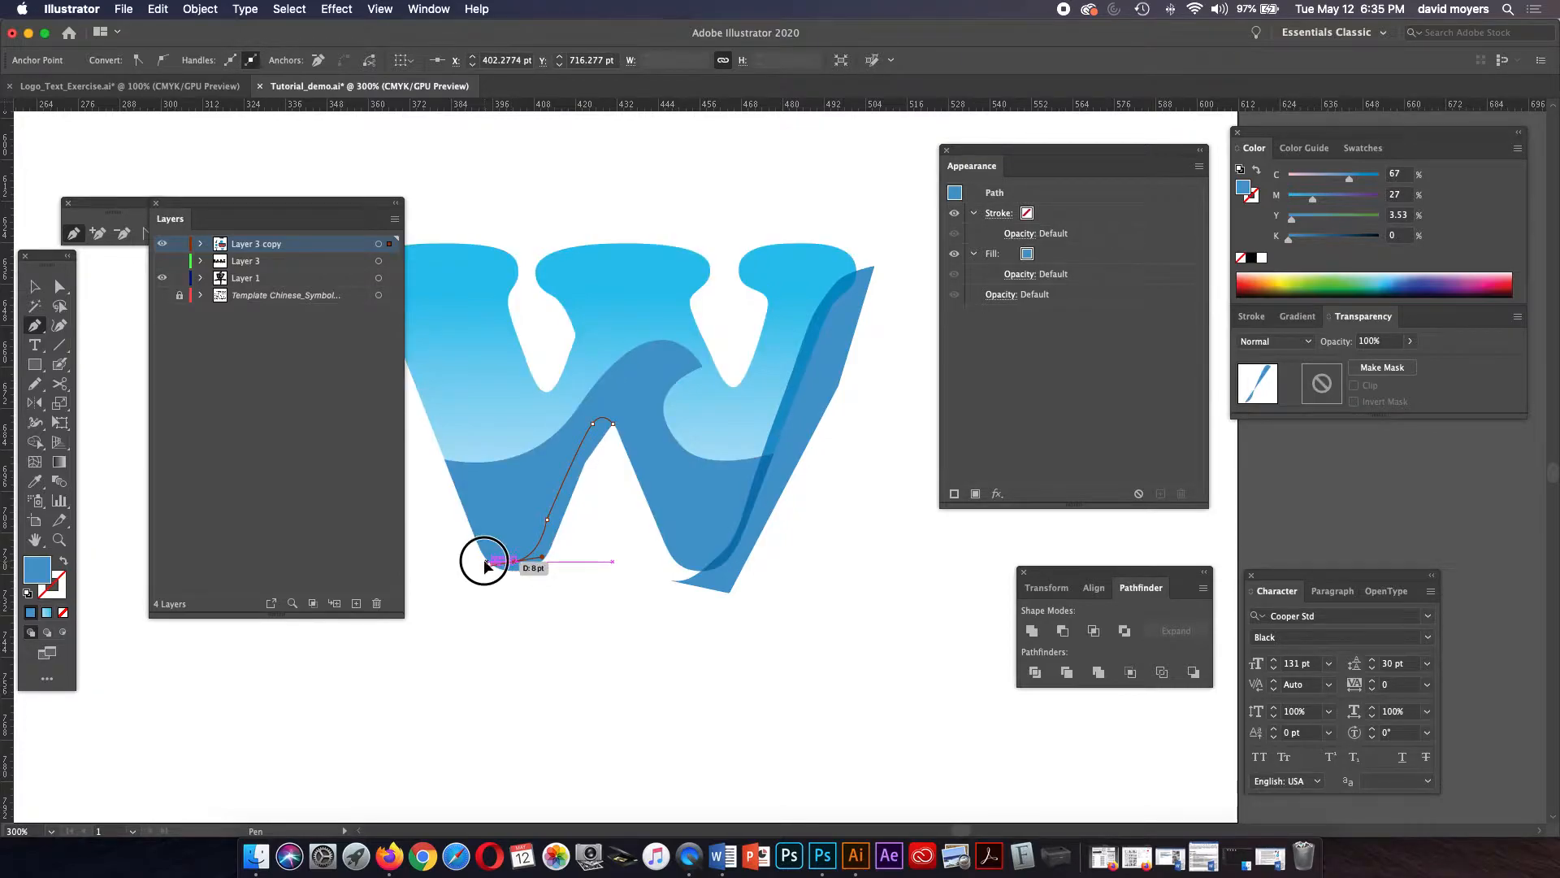
click(485, 593)
click(550, 606)
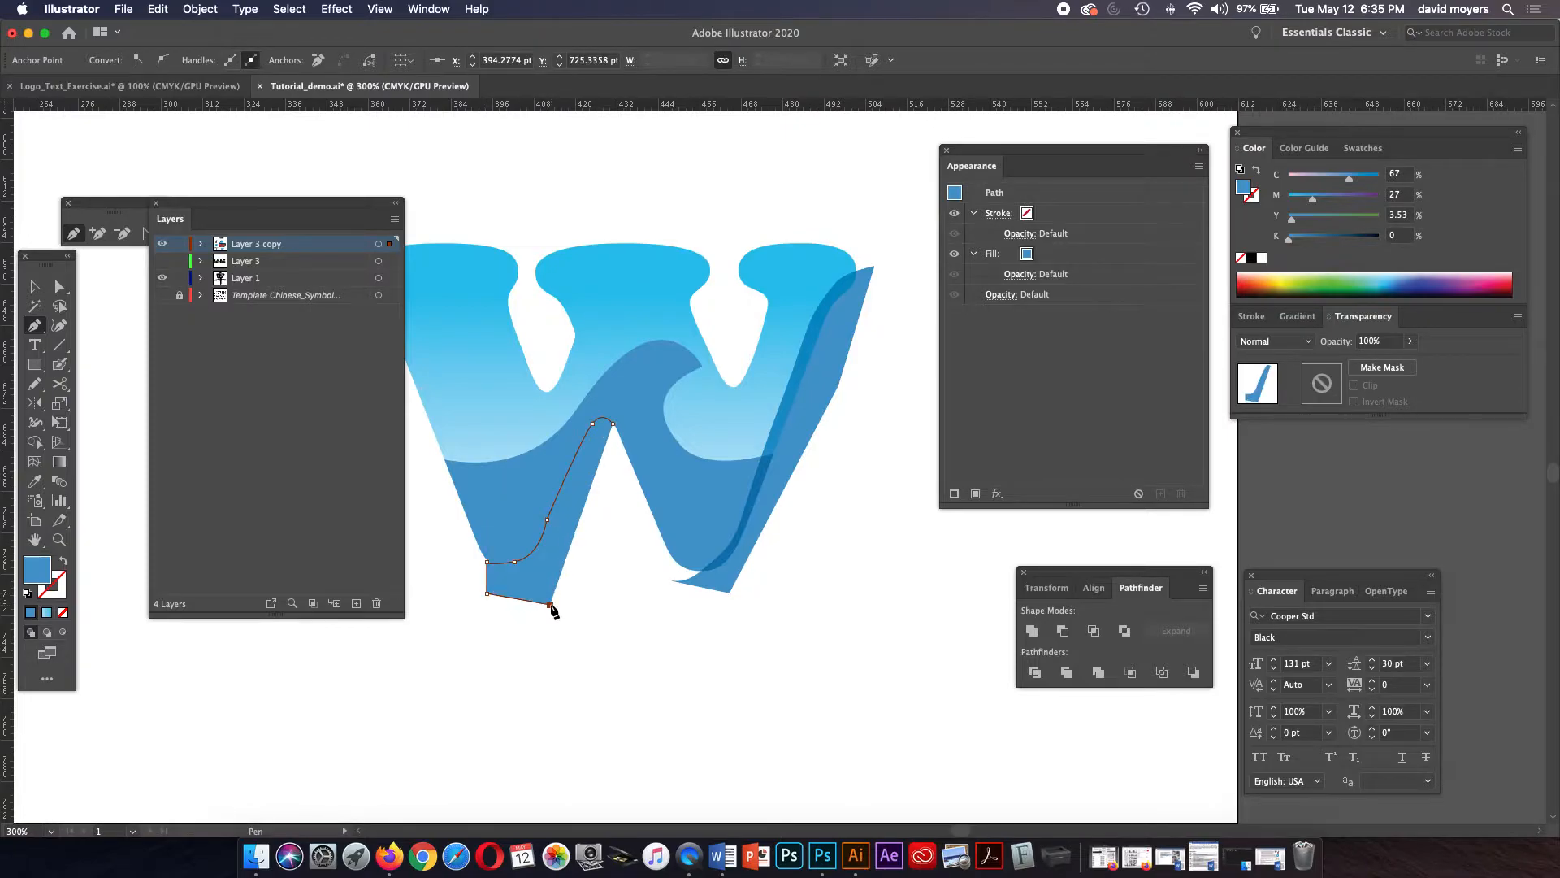
click(572, 569)
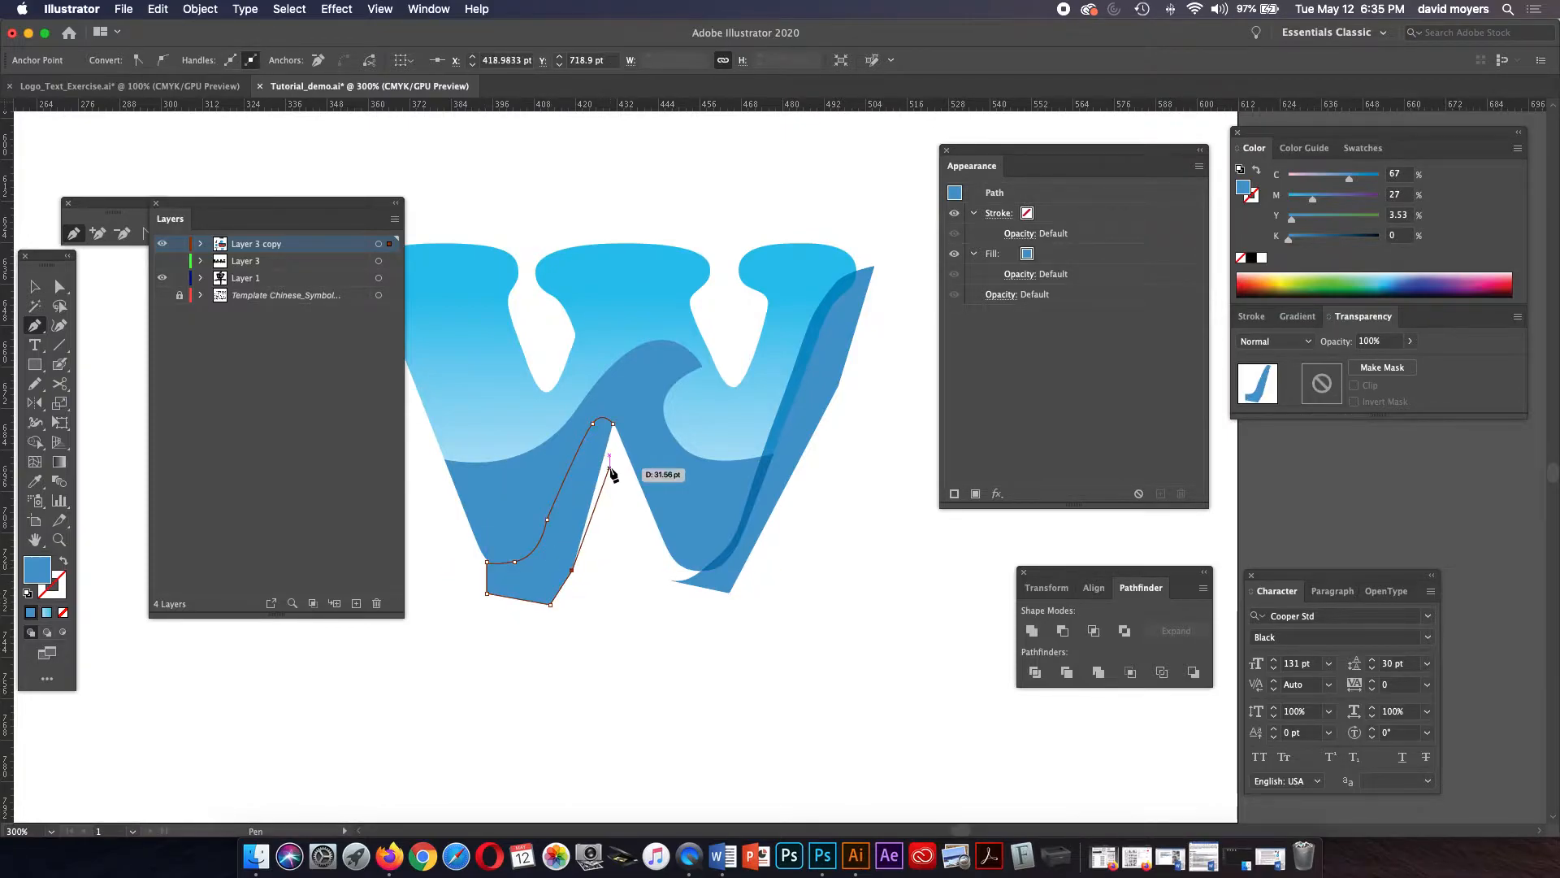
click(613, 425)
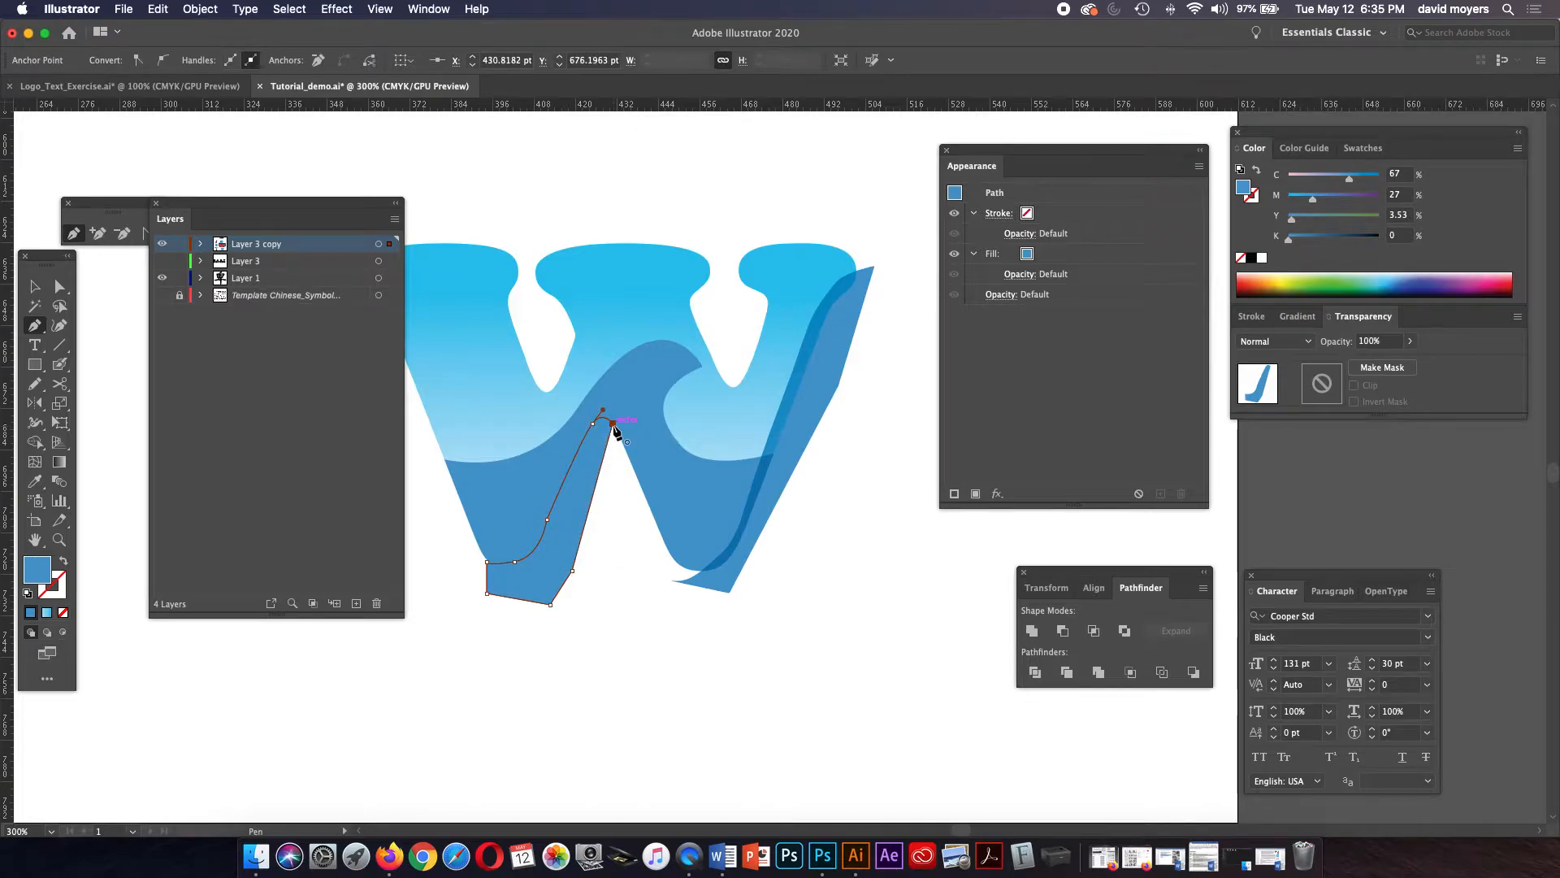
Step: Refine the lower curve of the left leg's shadow by adjusting its anchor point handles
key(a)
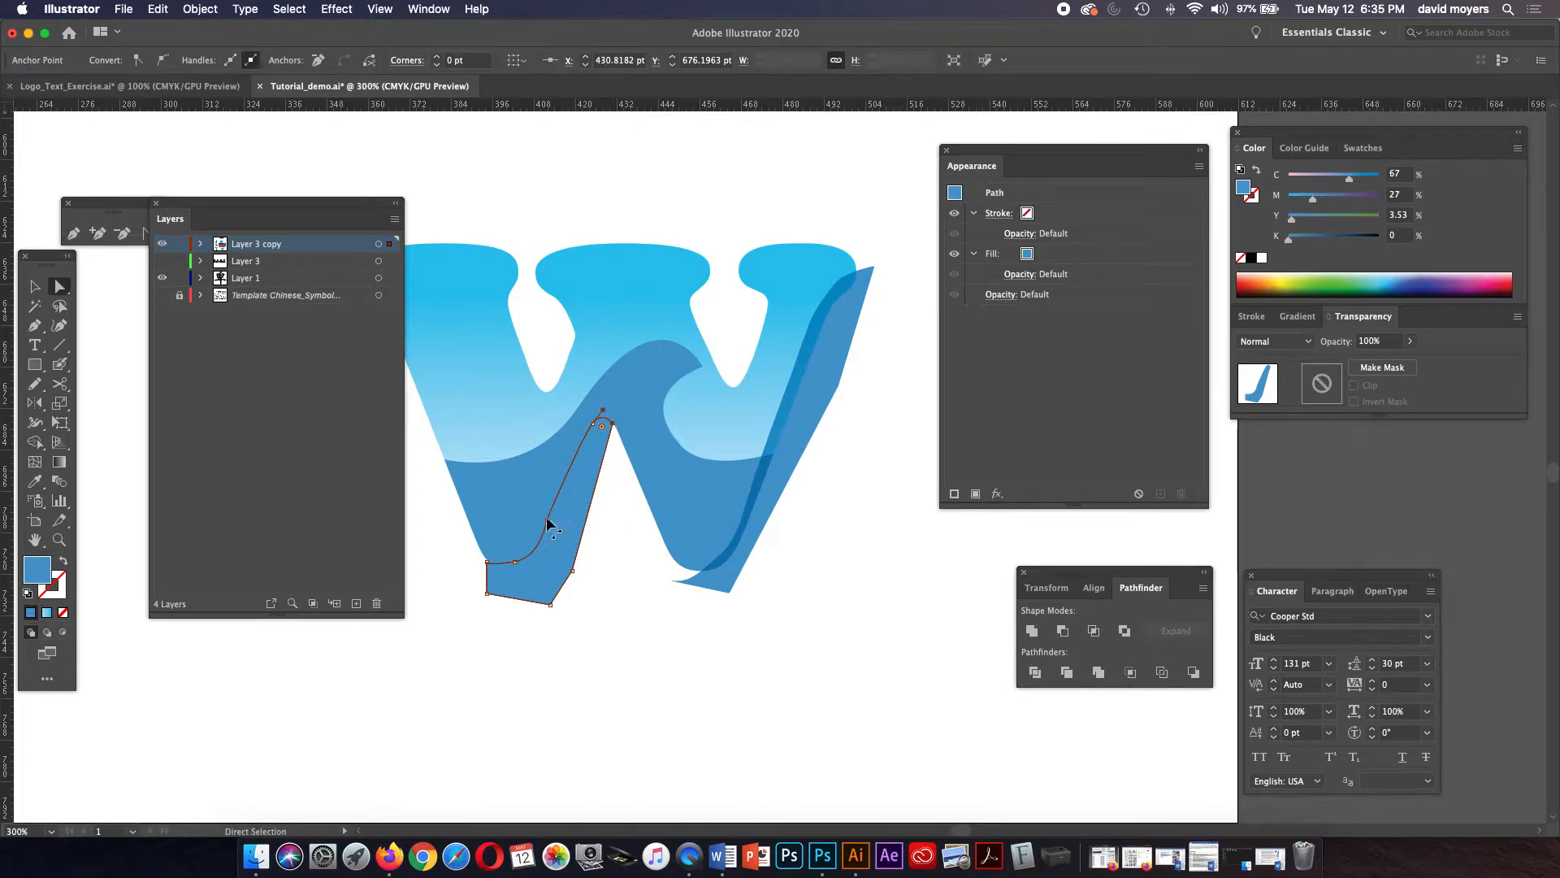
click(548, 520)
drag(542, 557, 534, 566)
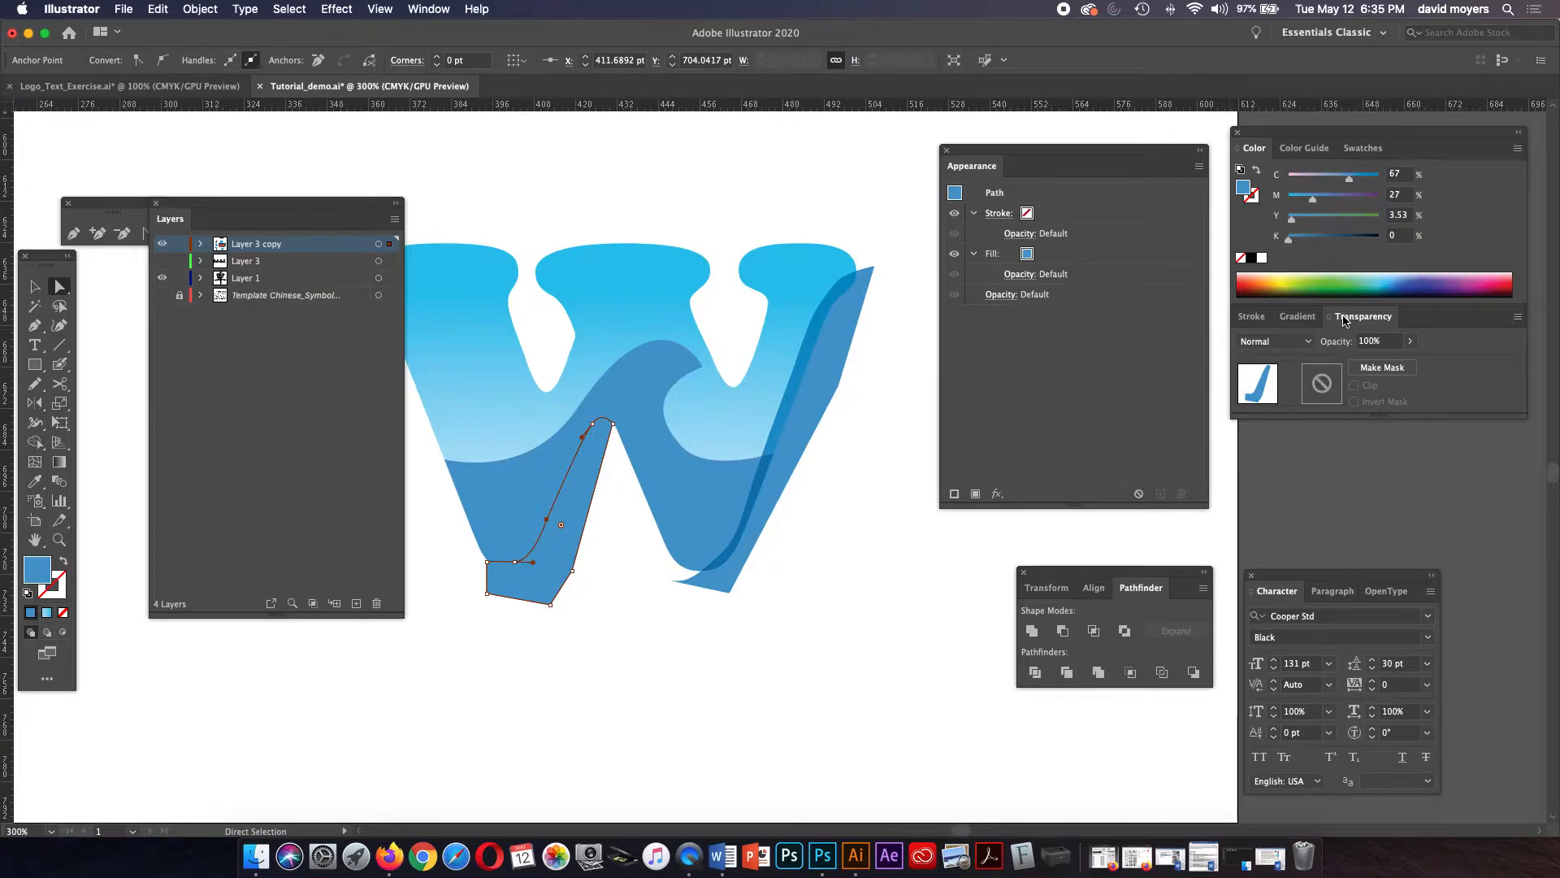
Step: Set the left leg's shadow shape to the Multiply blend mode and deselect it
click(429, 9)
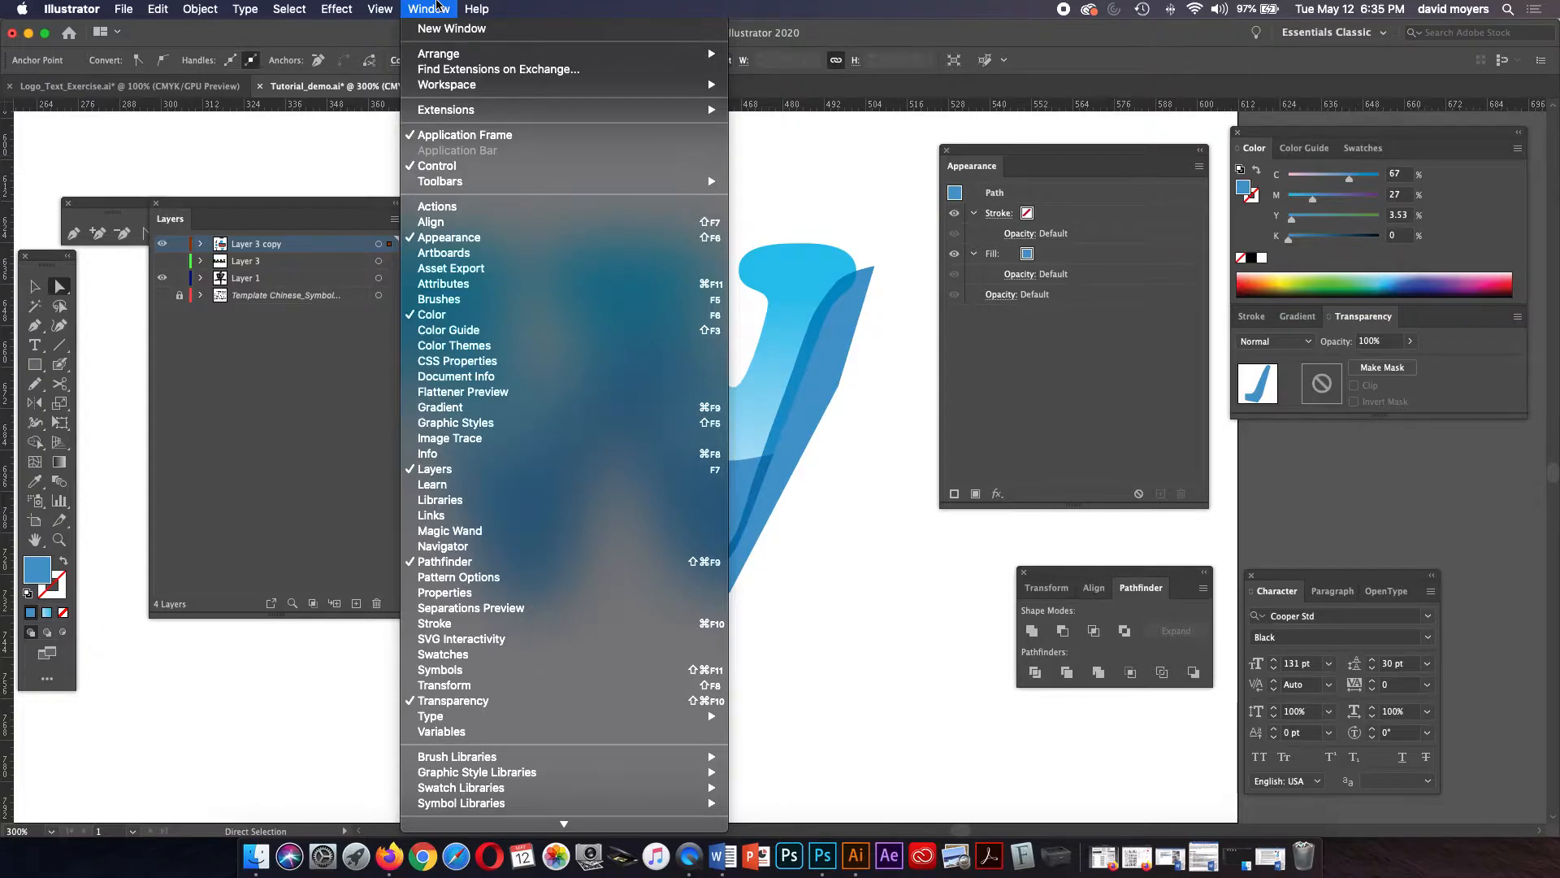
click(436, 6)
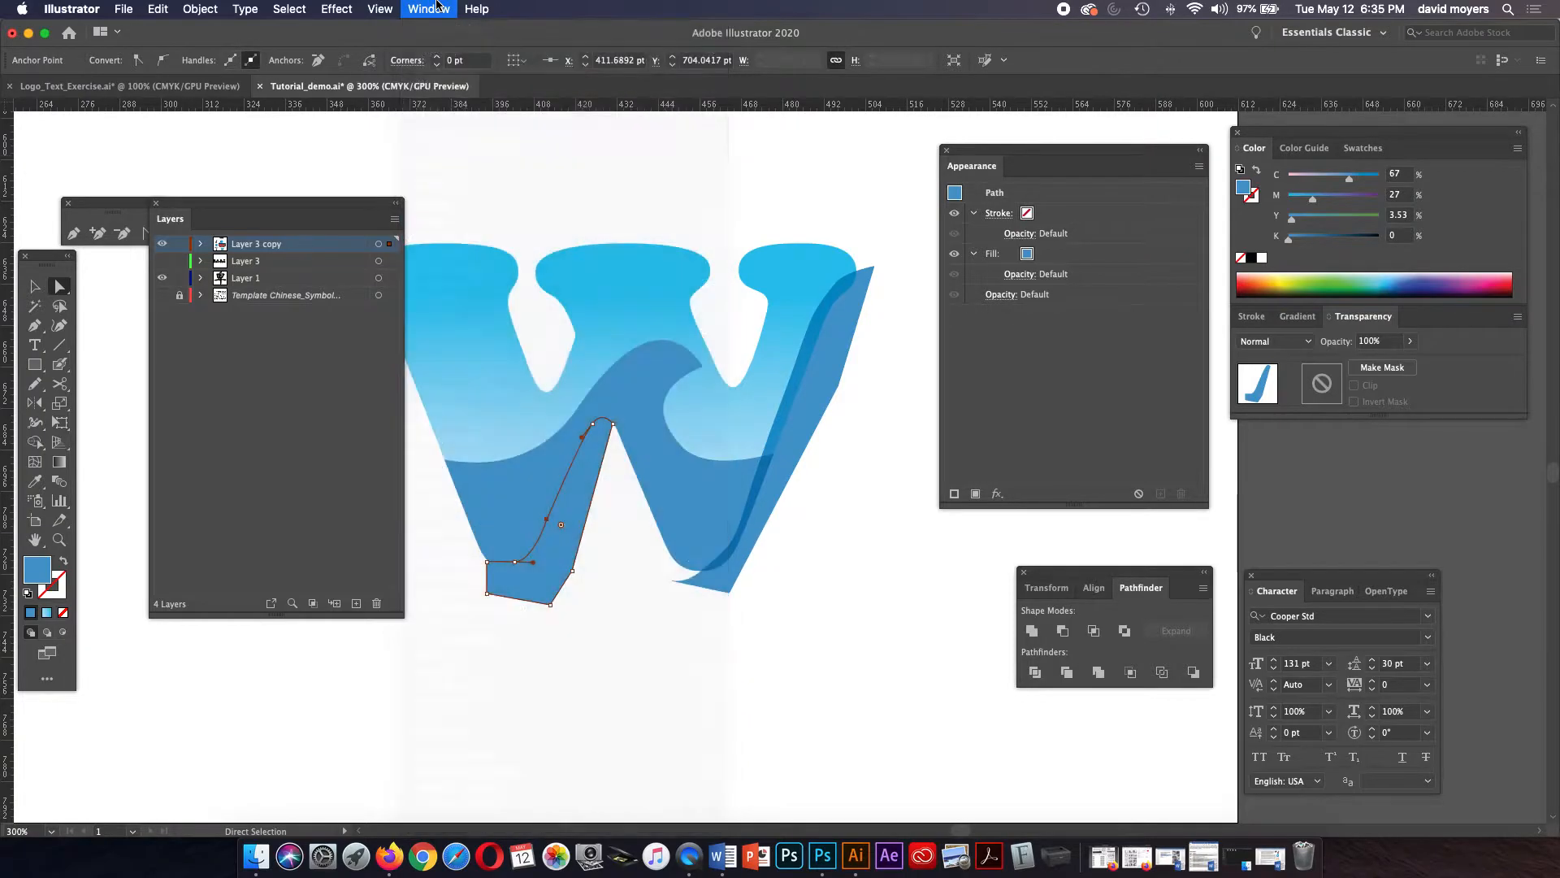
click(1294, 341)
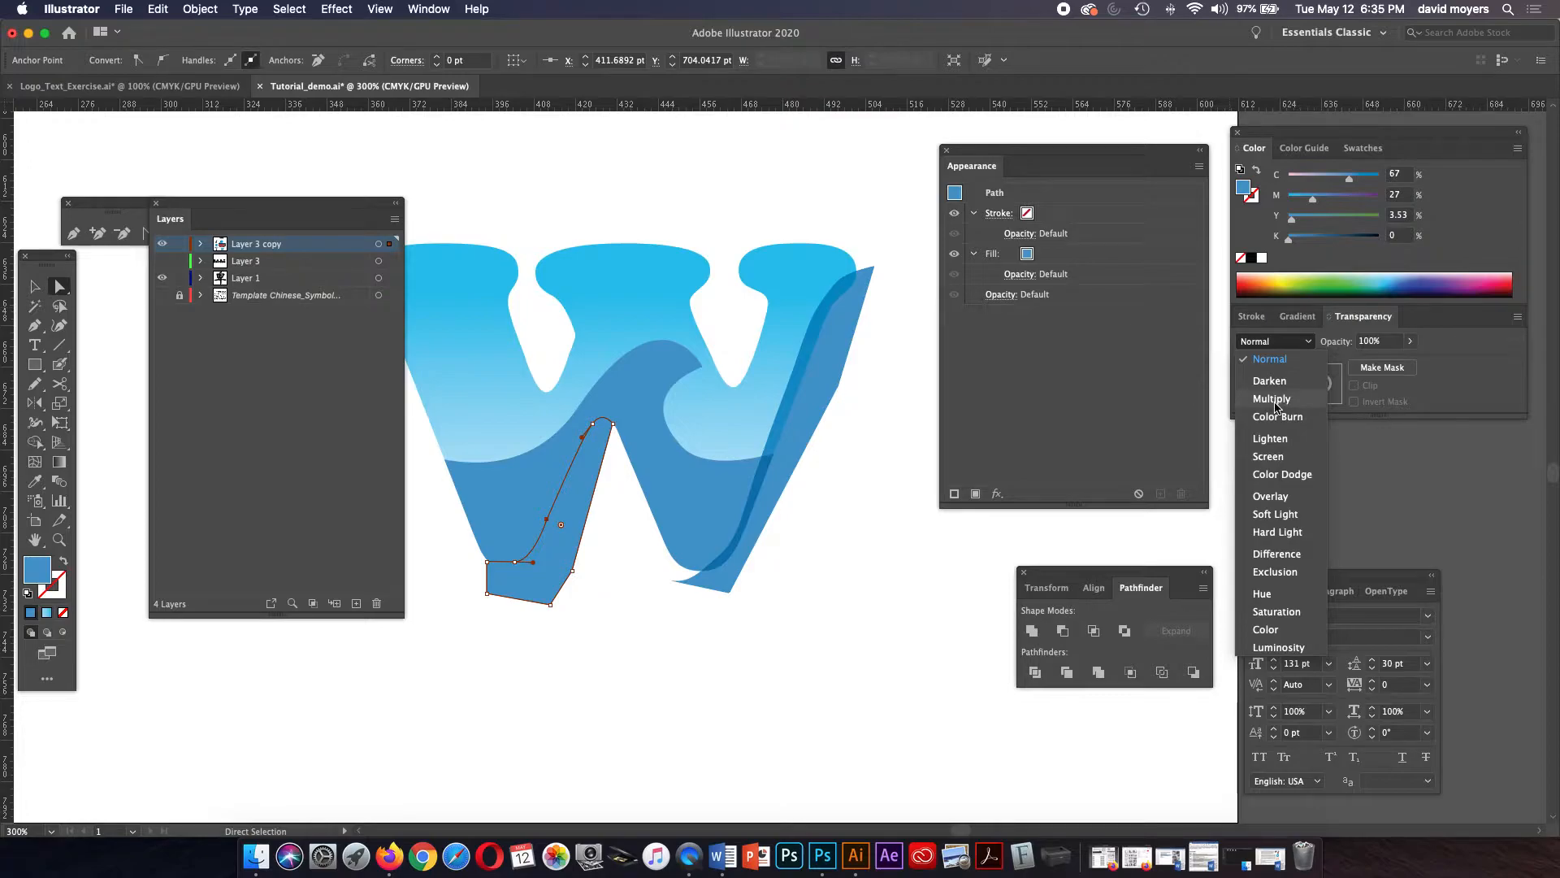
click(1275, 396)
click(929, 549)
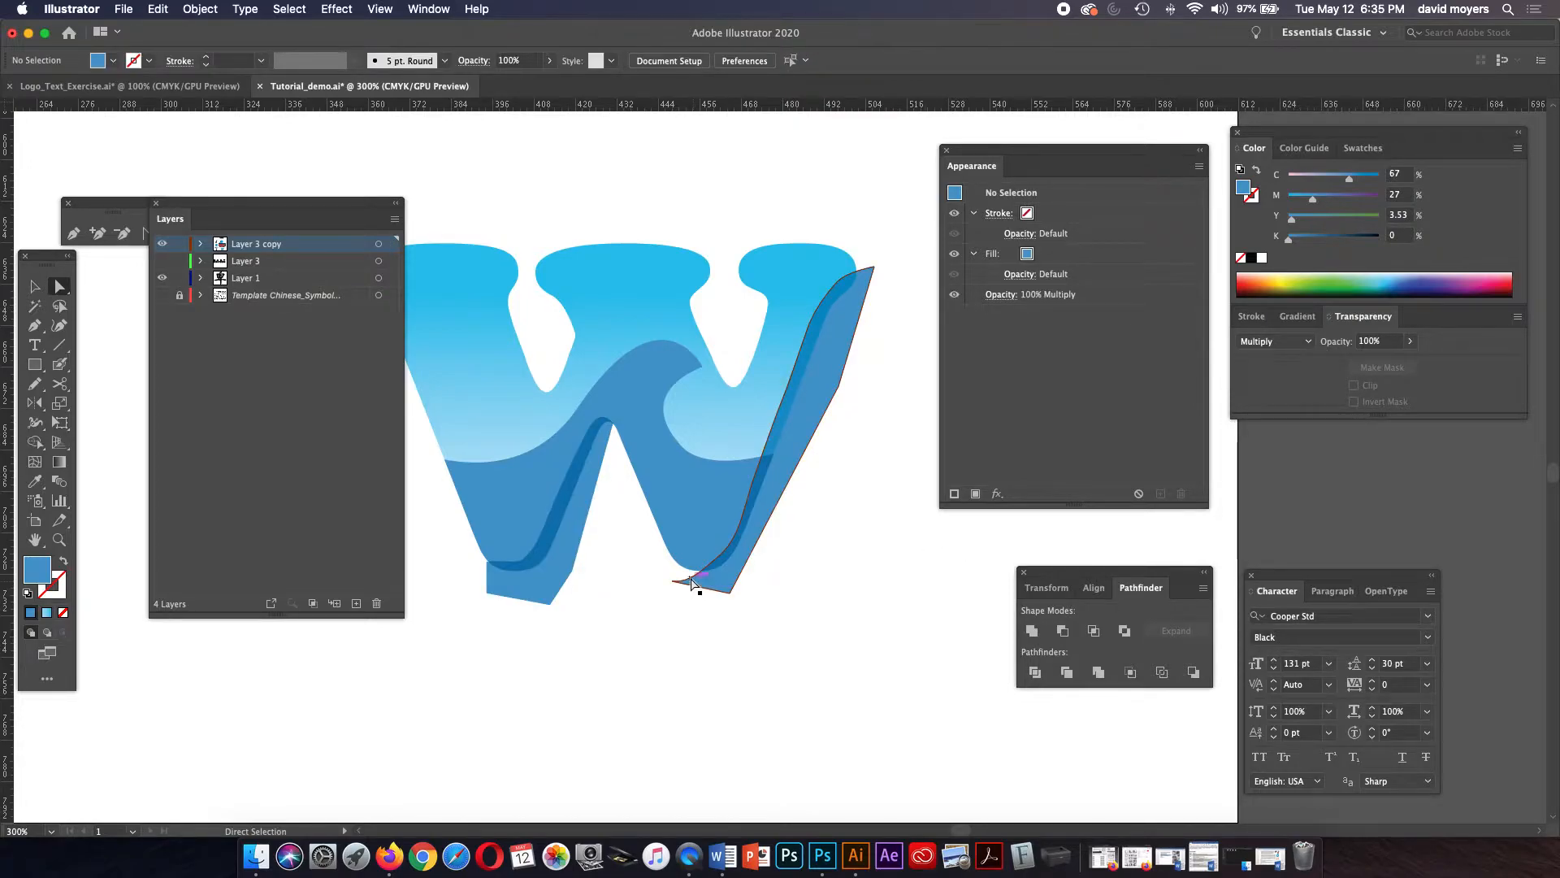
Step: Extend the left leg's shadow past the outer edge of the leg's base and refine the curved edges of both leg shadows
drag(690, 582, 715, 563)
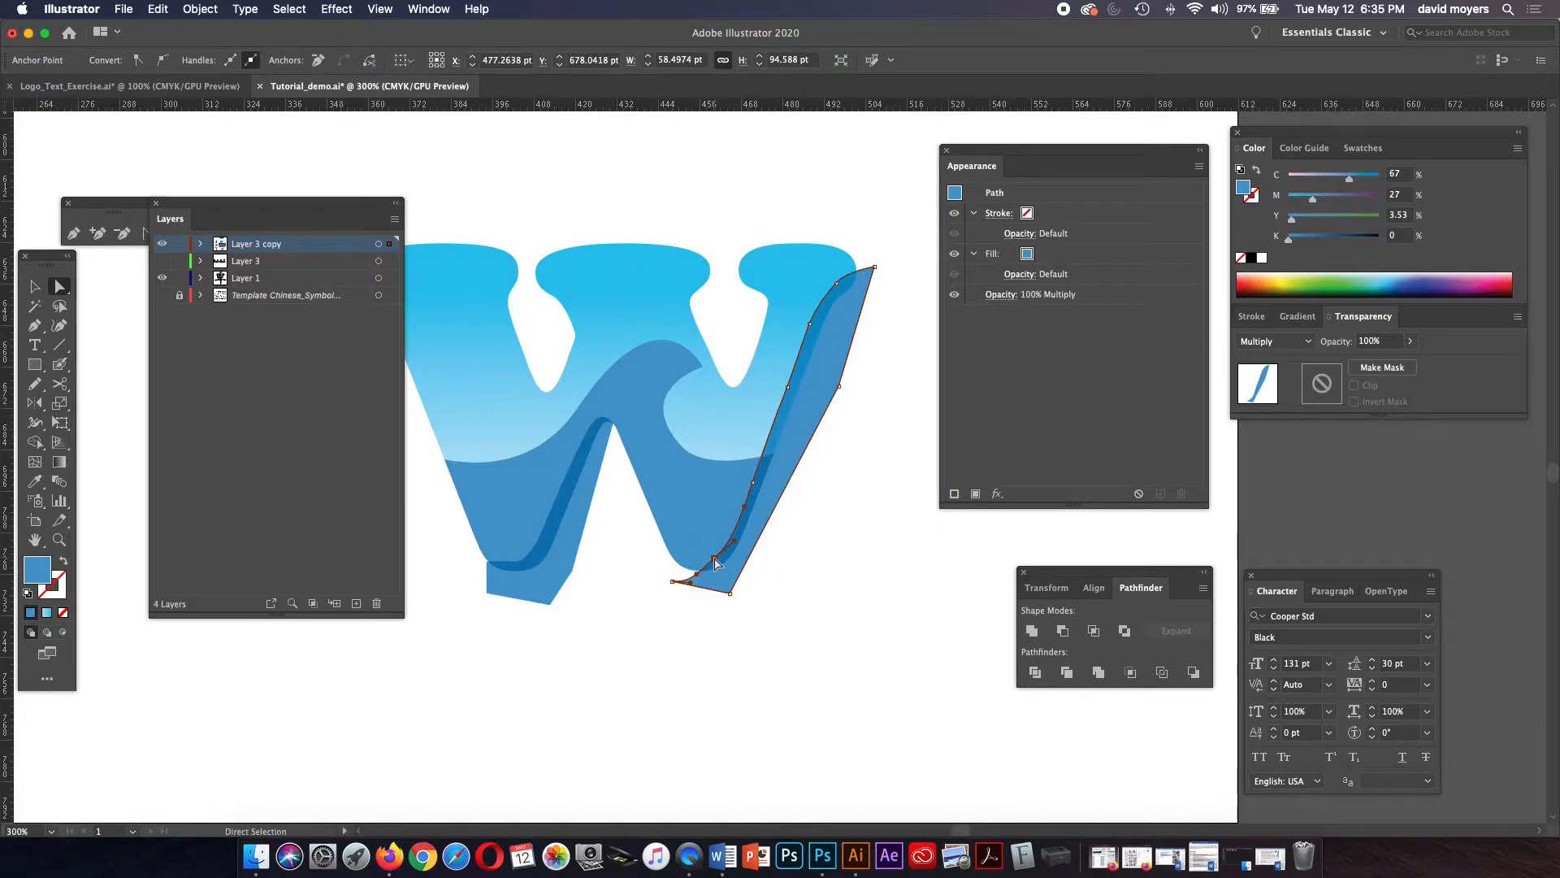
click(522, 563)
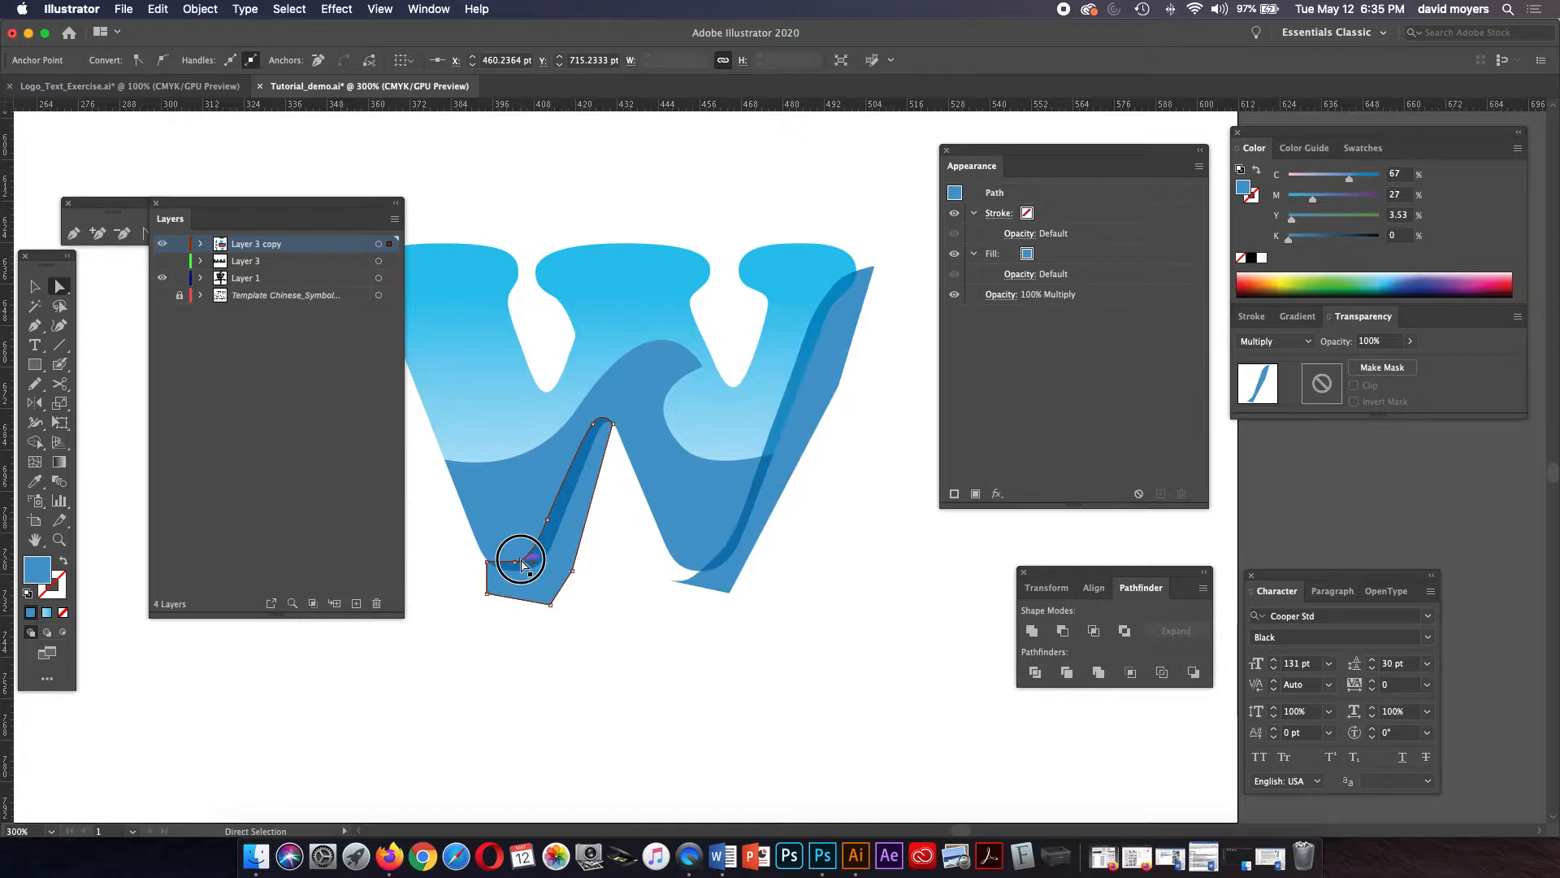
drag(521, 562, 470, 556)
click(513, 562)
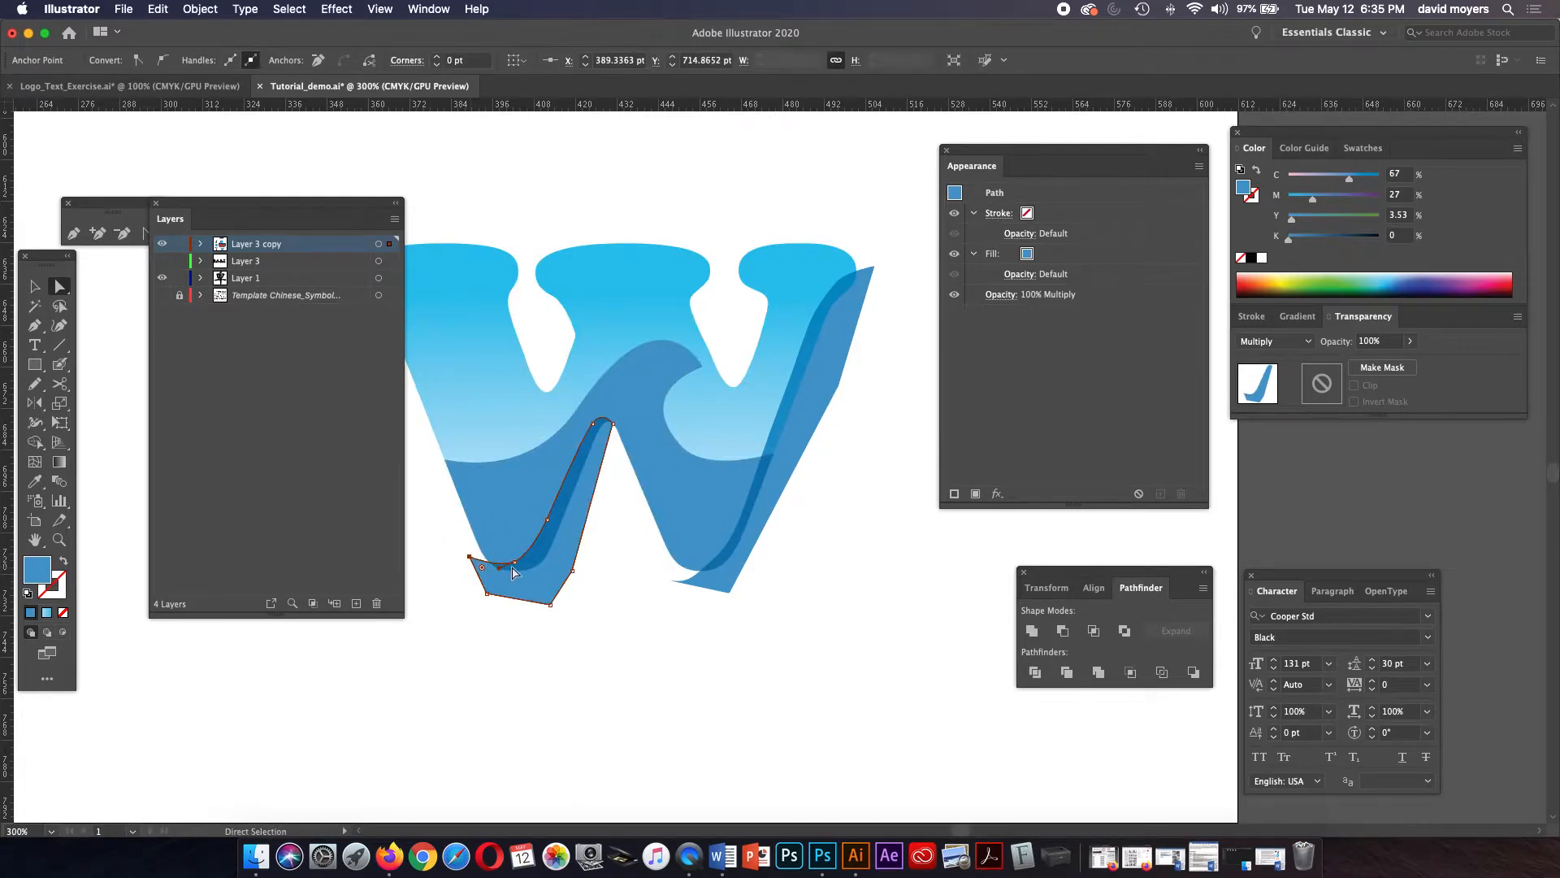
click(514, 561)
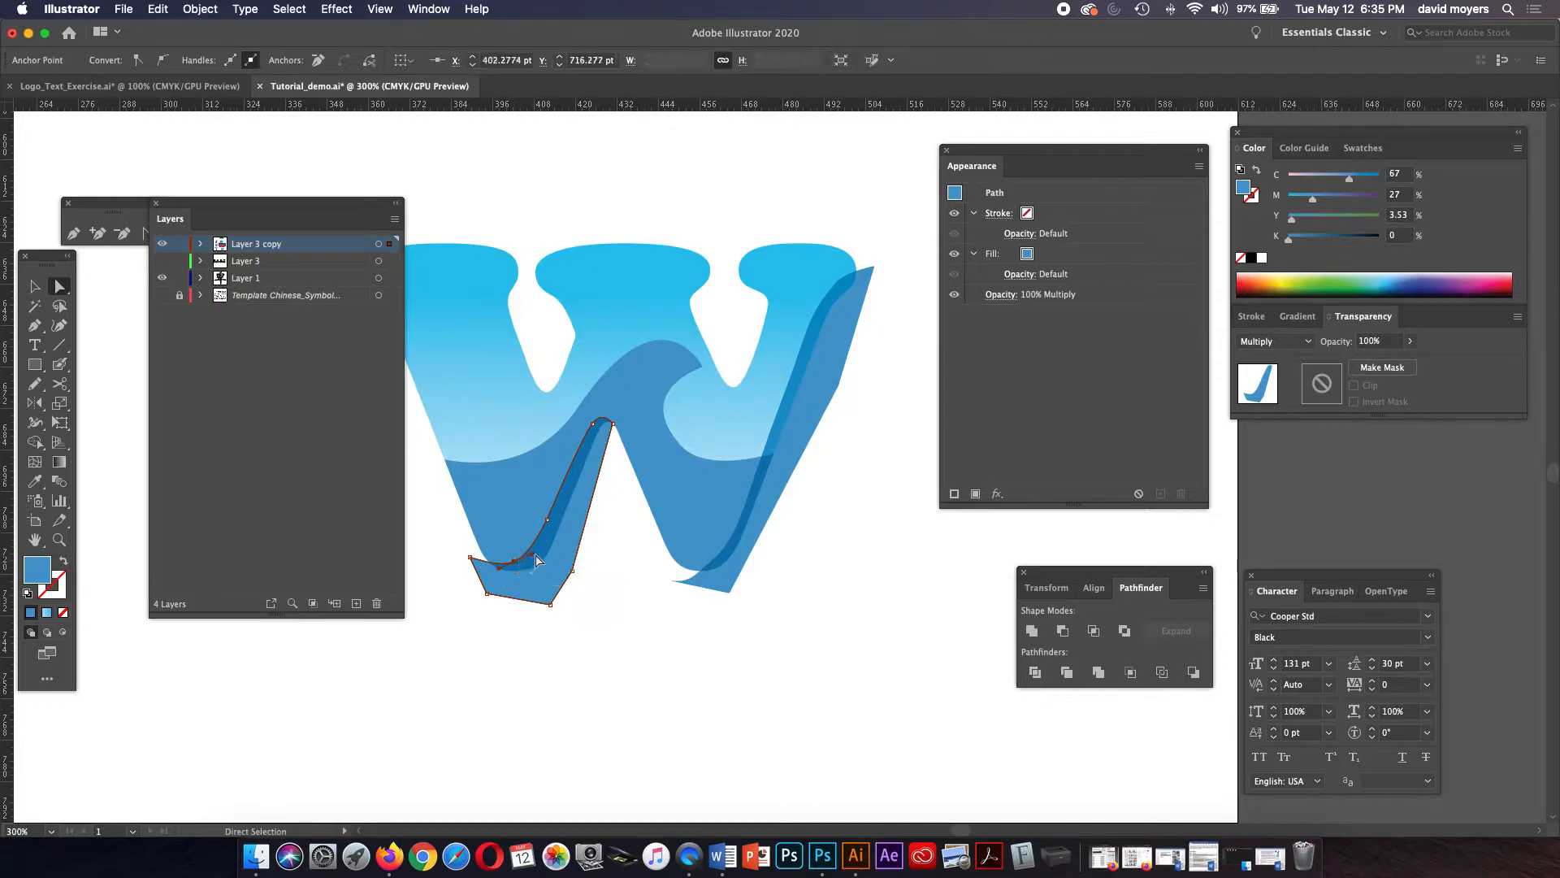
click(580, 566)
scroll(804, 602, up, 3)
scroll(805, 602, left, 2)
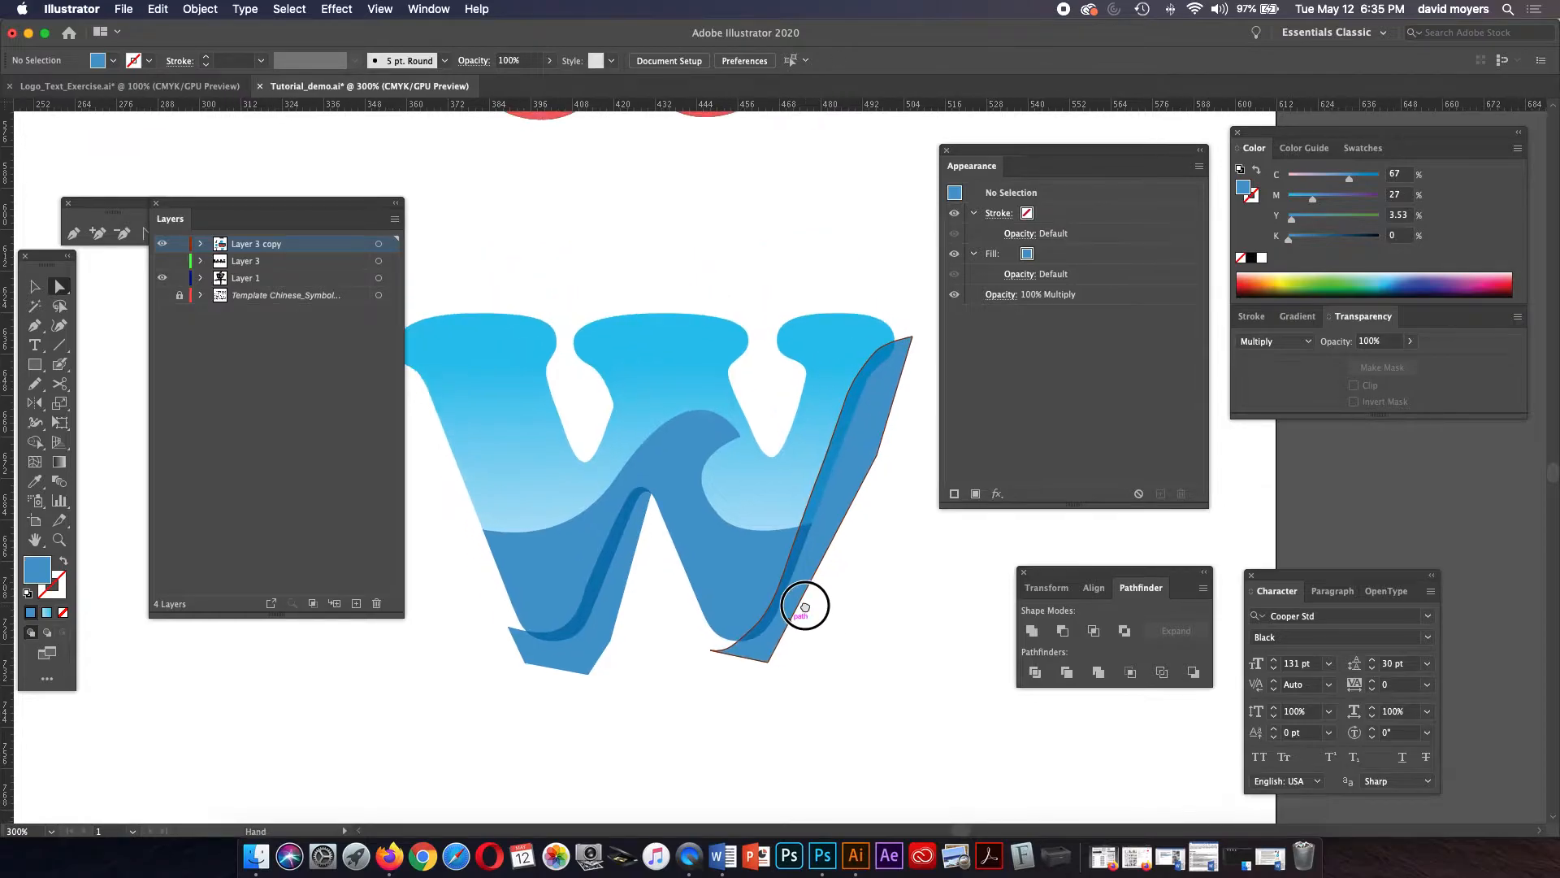
click(886, 343)
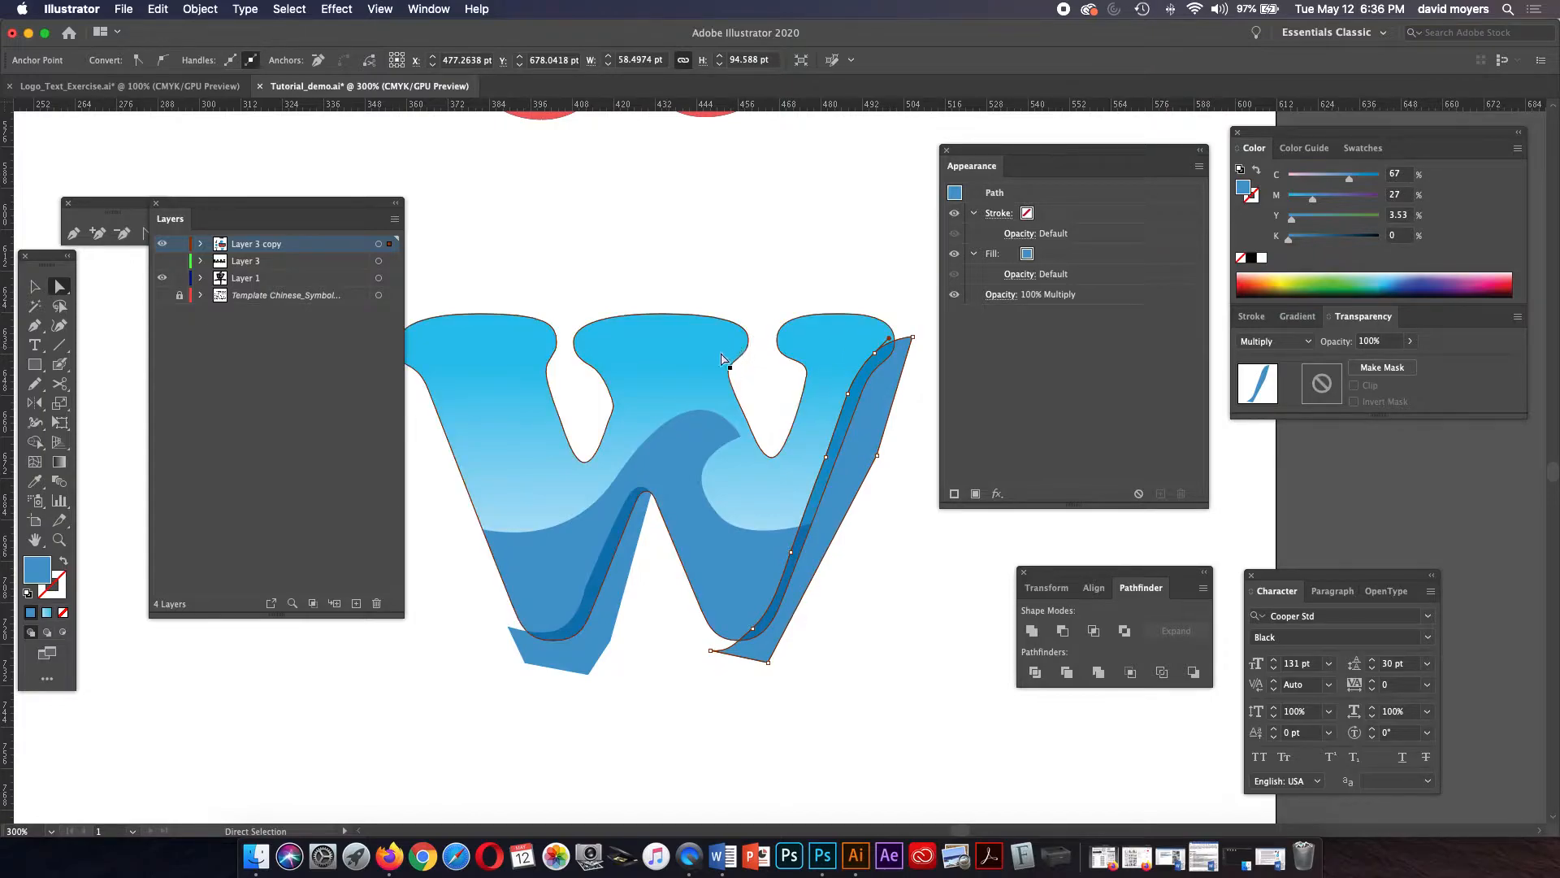
click(743, 385)
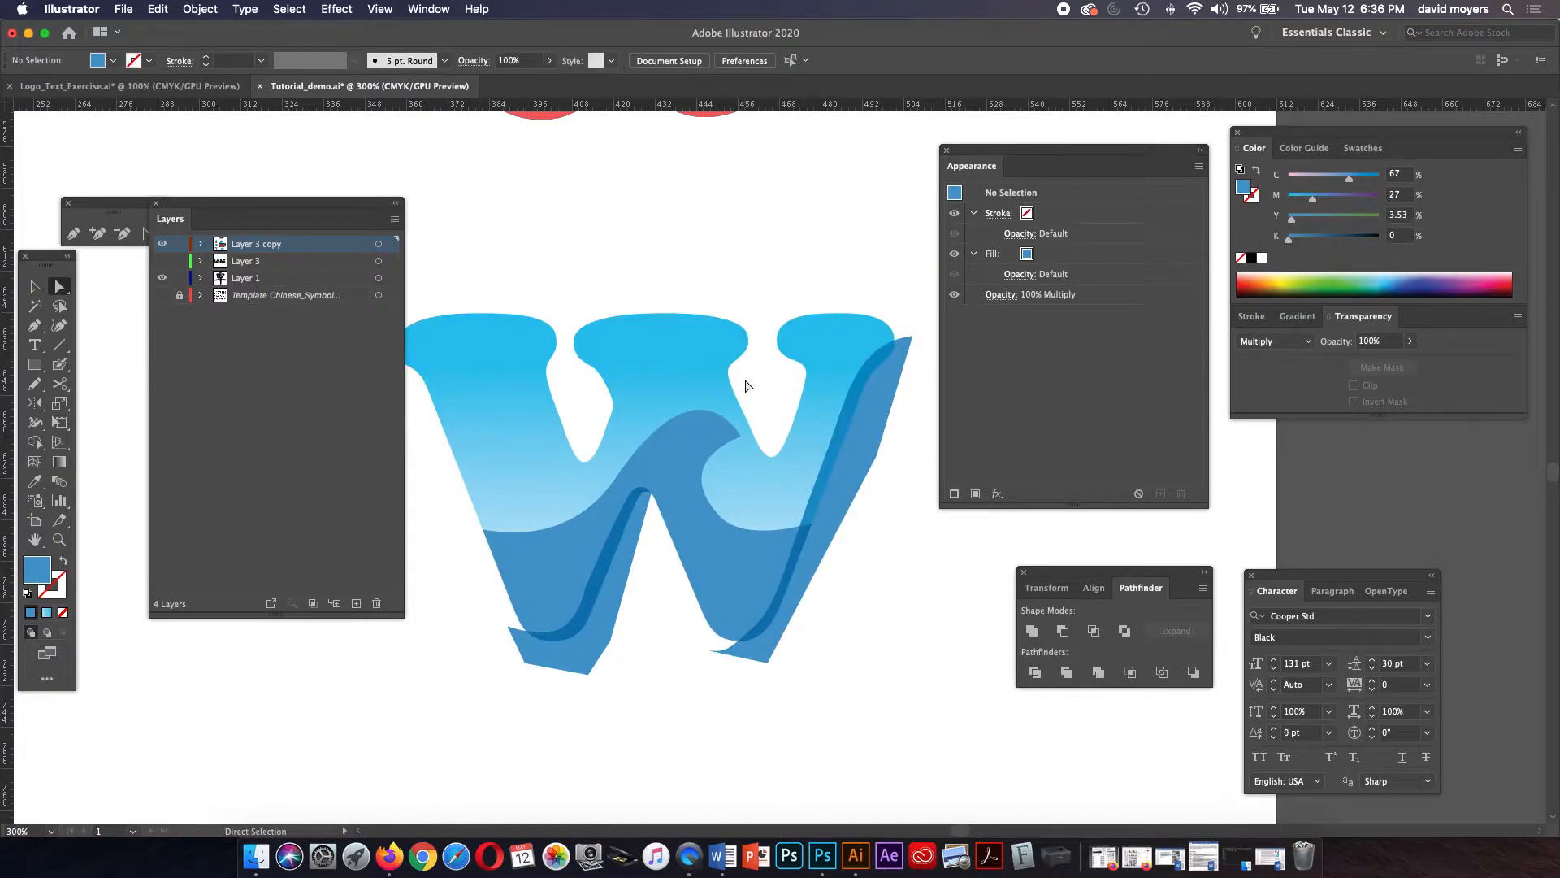
Step: Draw a closed Pen shadow shape beneath the middle serif's right tip and set it to the Multiply blend mode
key(p)
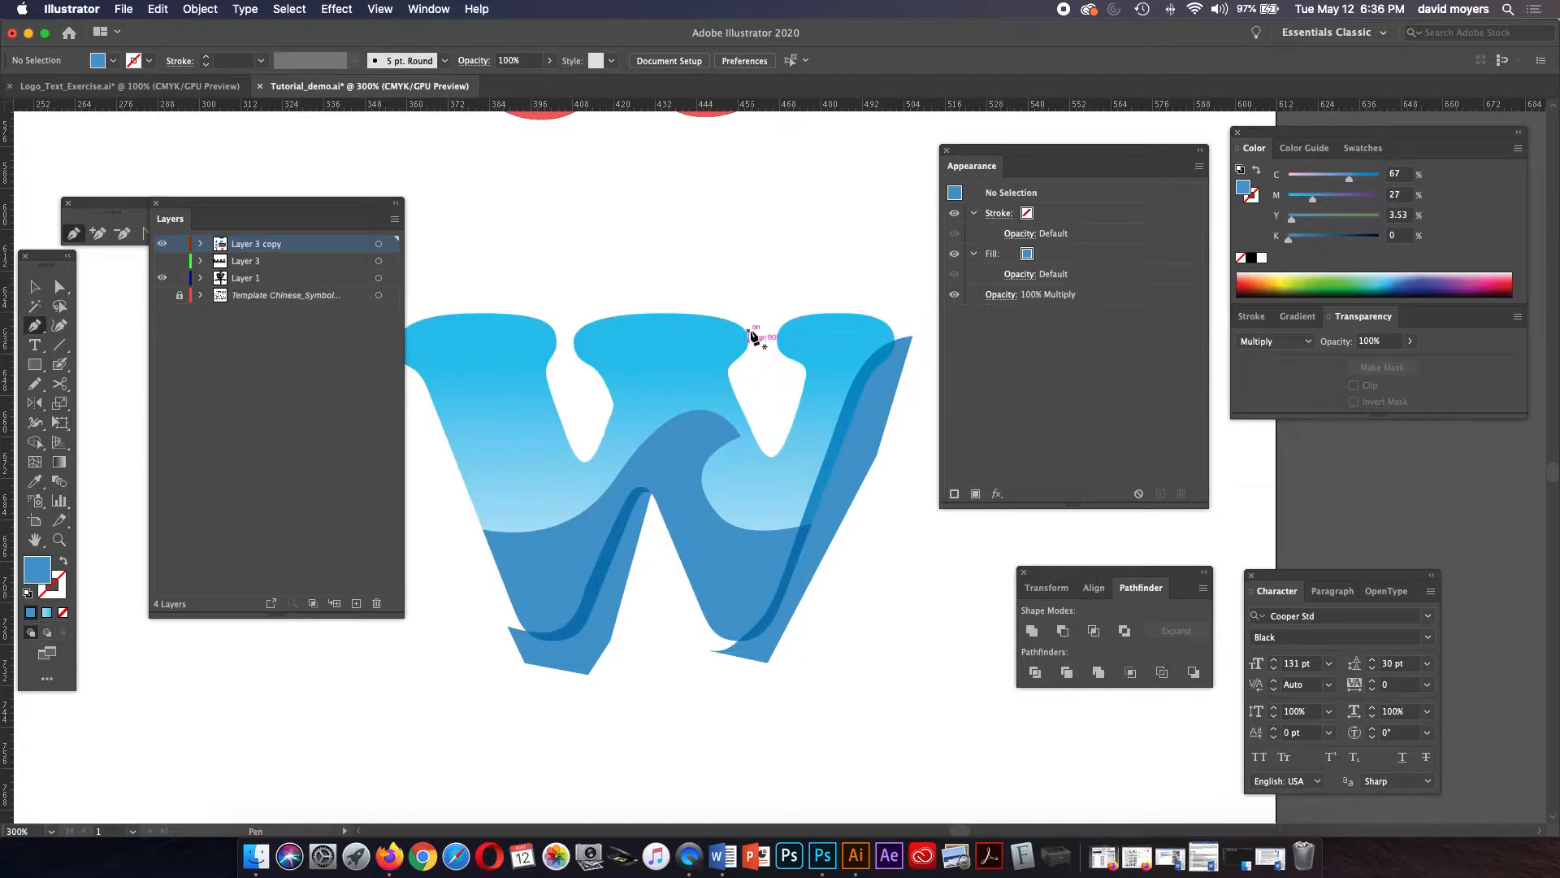
drag(749, 331, 716, 358)
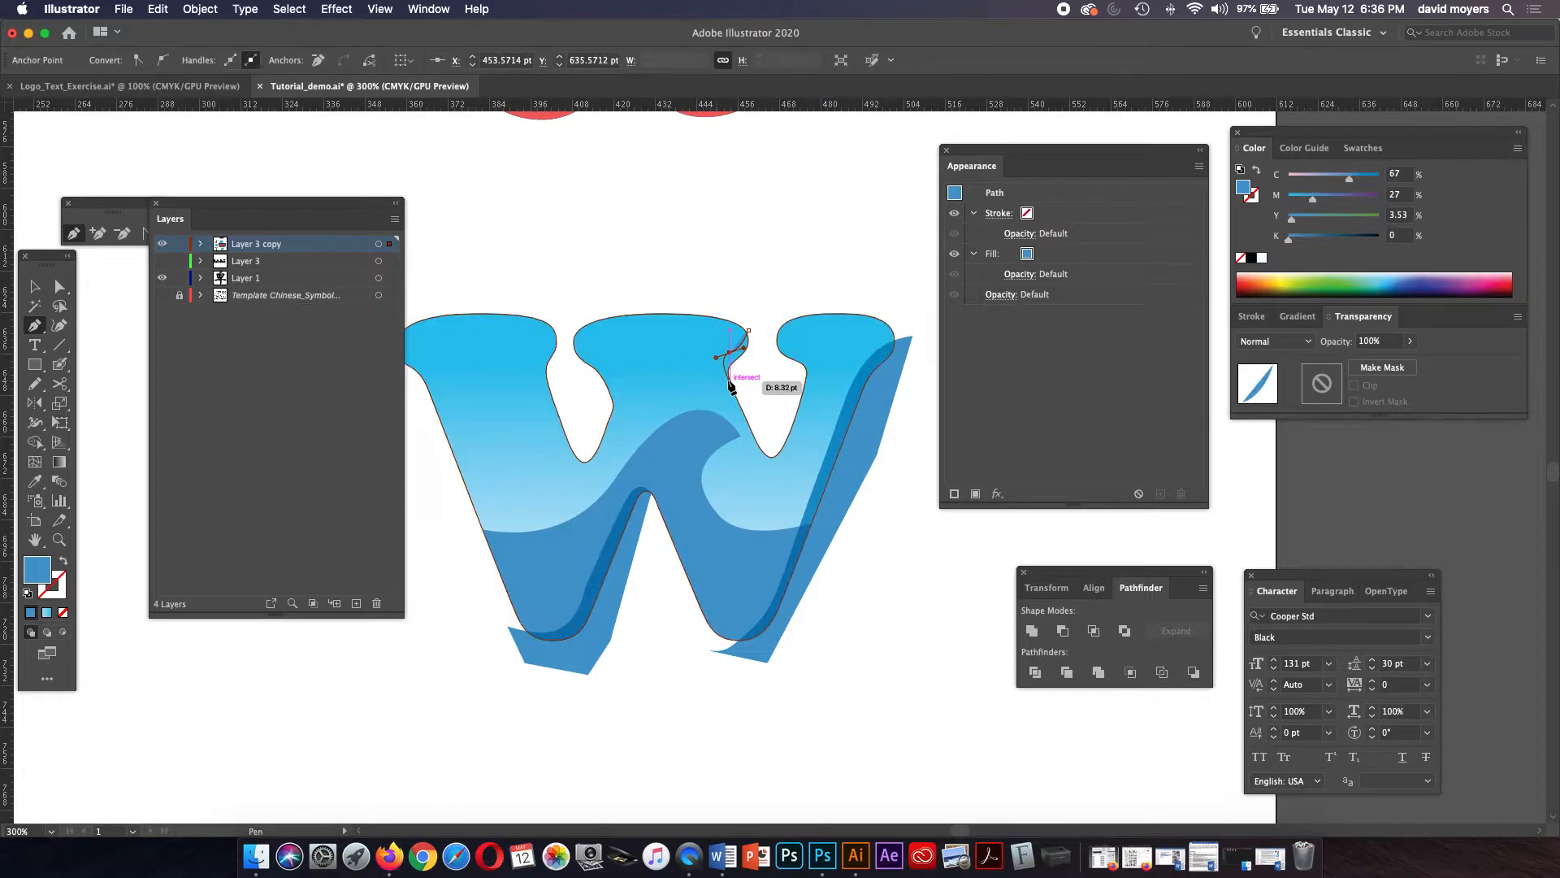
click(729, 381)
click(749, 393)
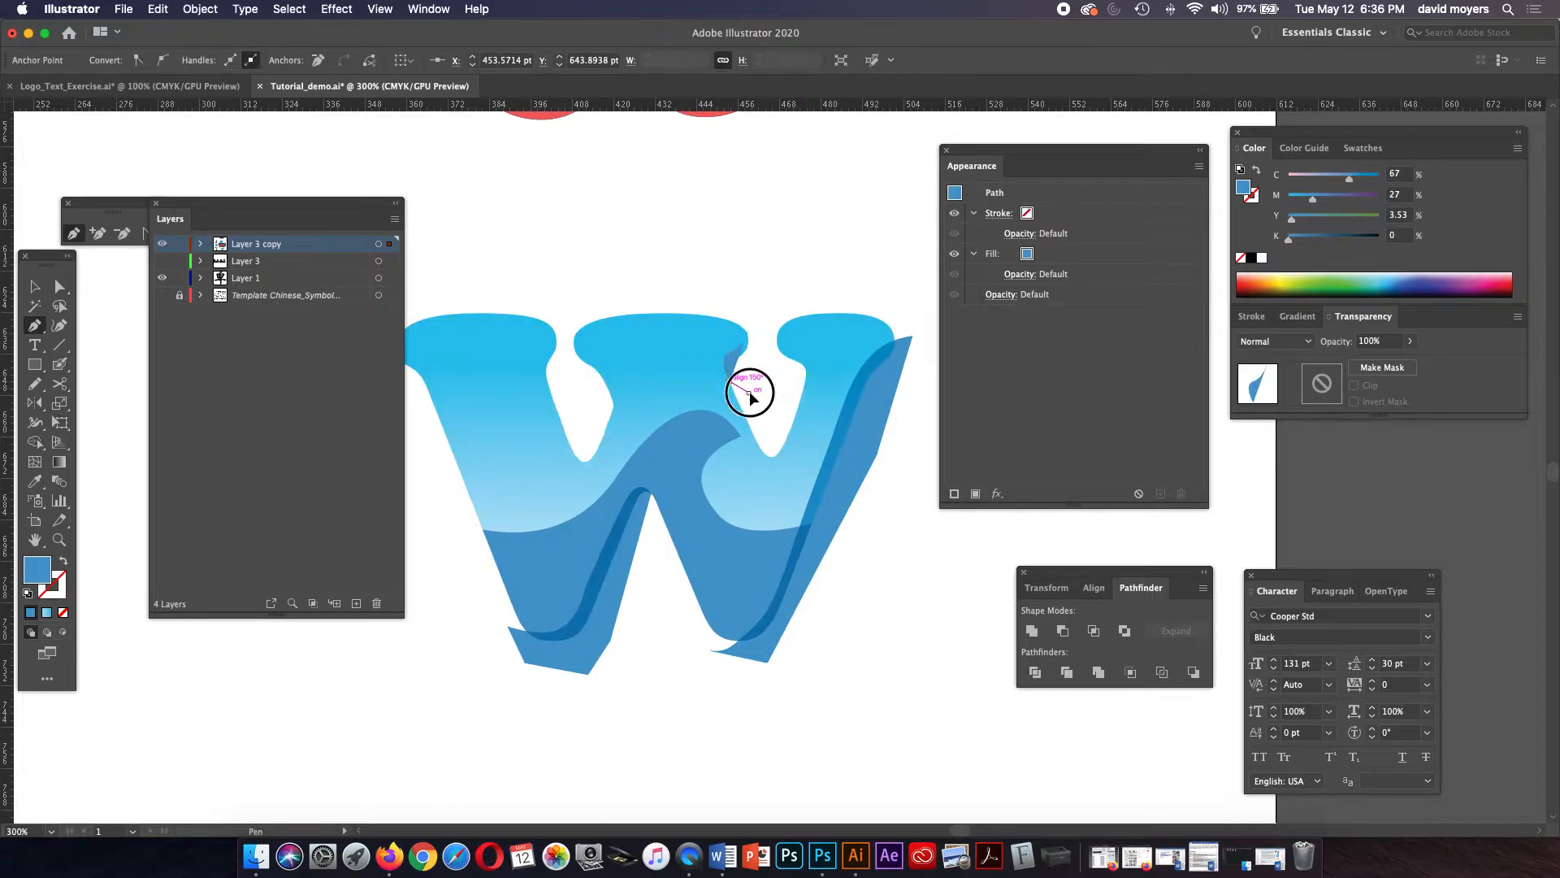
click(748, 331)
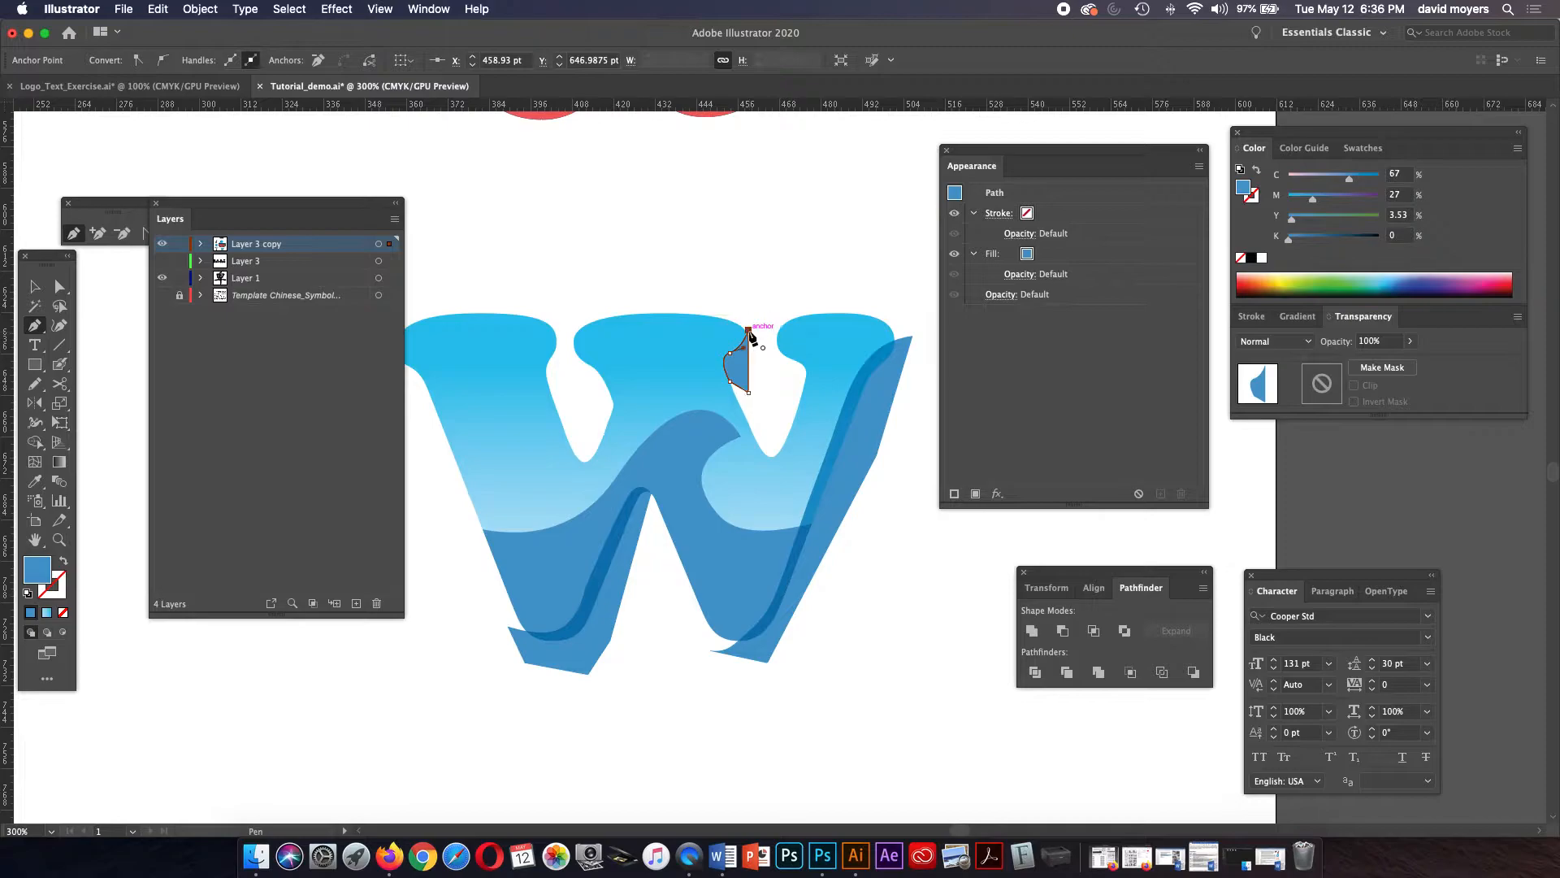
click(1256, 341)
click(1259, 398)
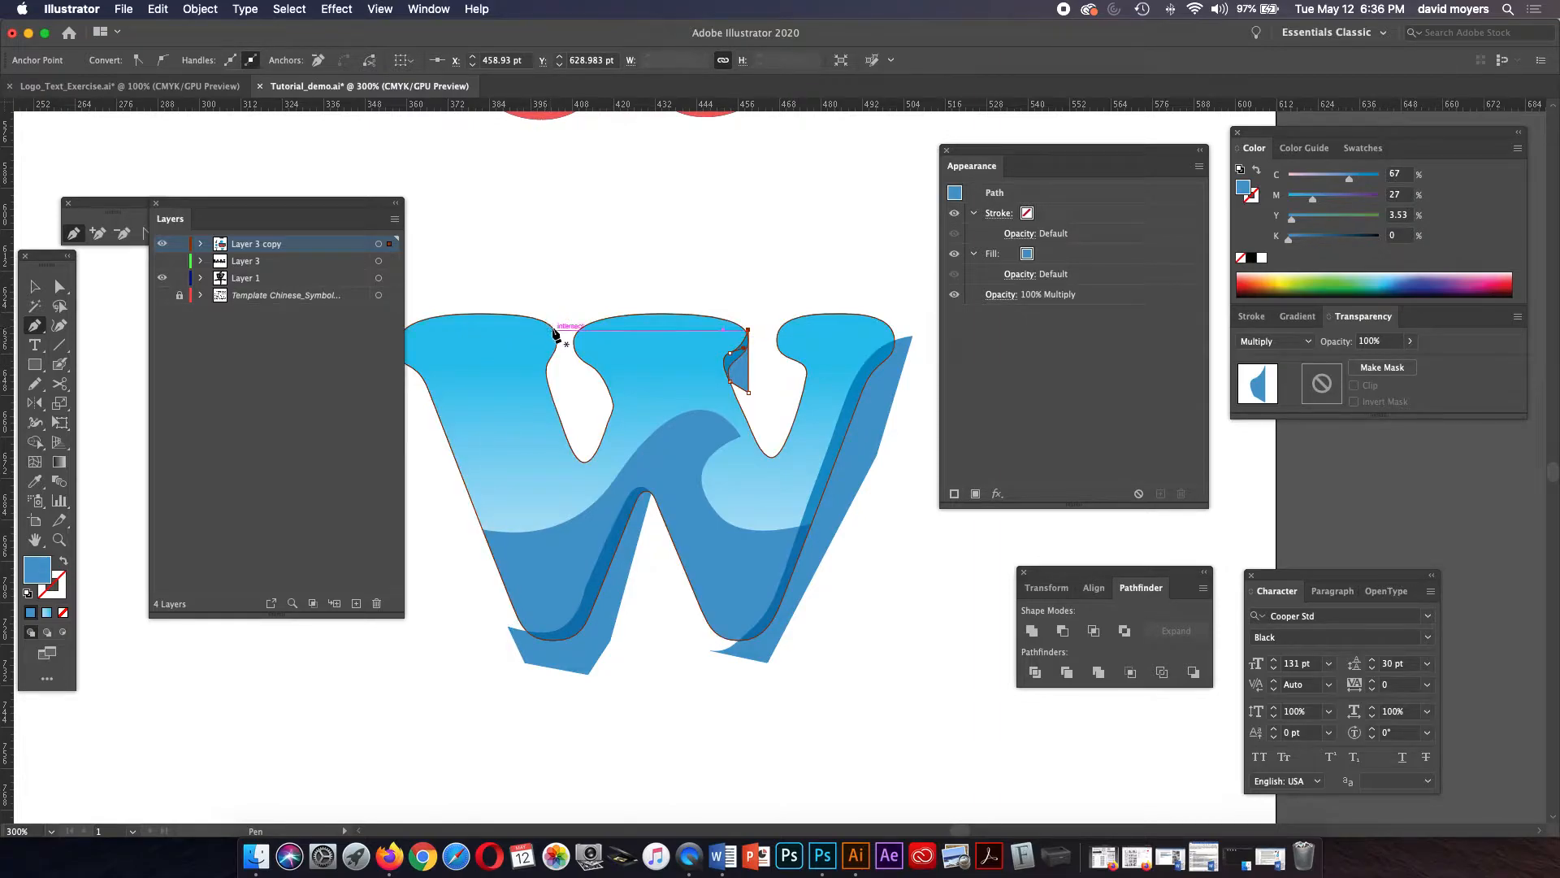
Step: Draw a closed Pen shadow shape beneath the left serif's right tip and set it to the Multiply blend mode
click(555, 333)
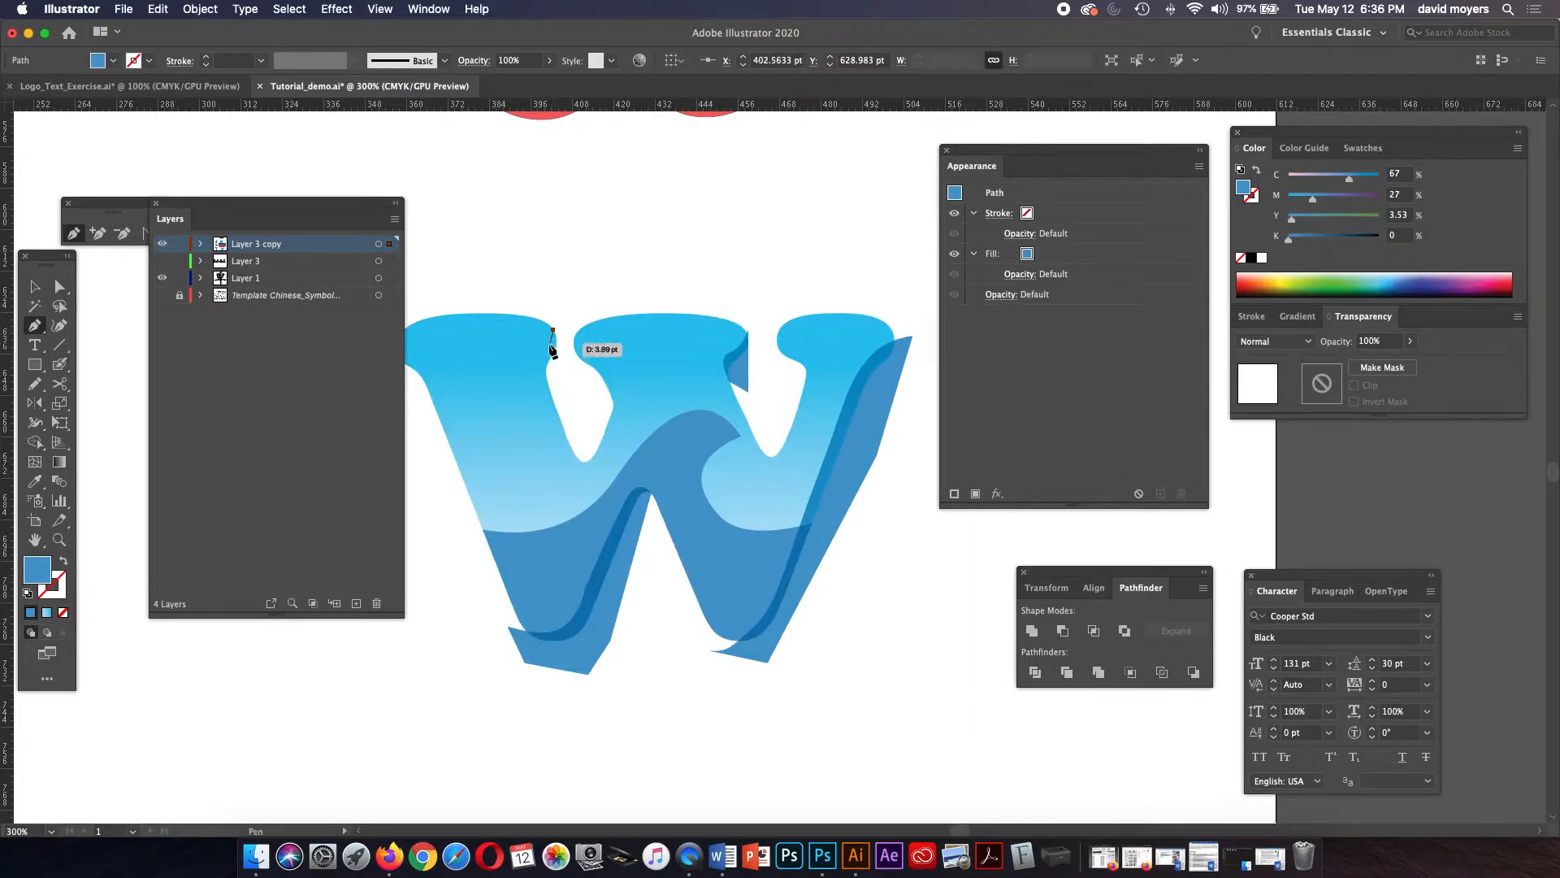
click(520, 366)
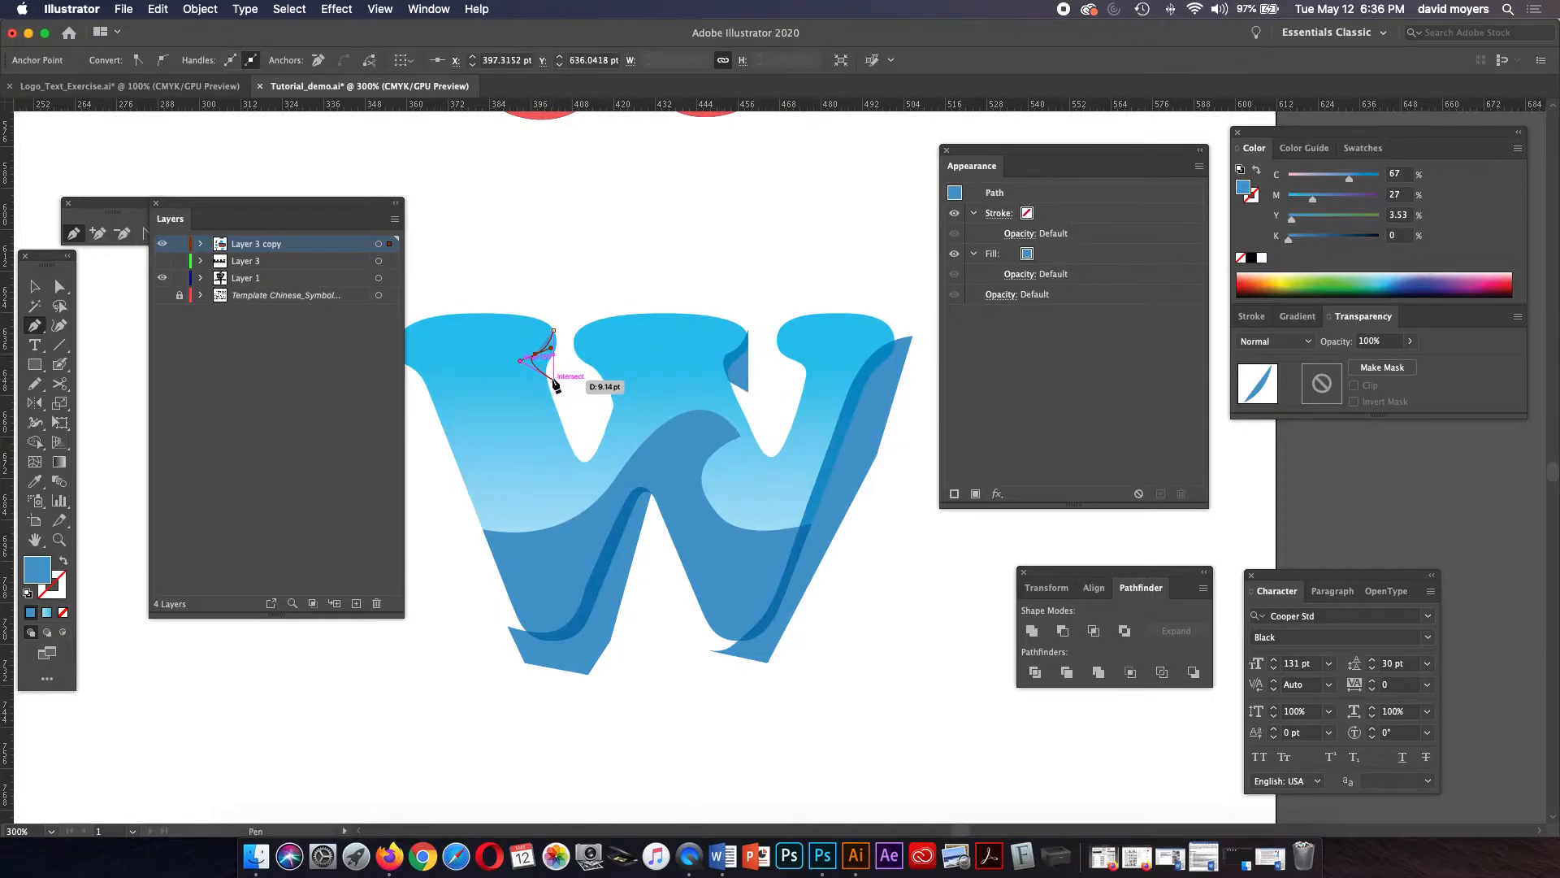
click(553, 380)
click(565, 360)
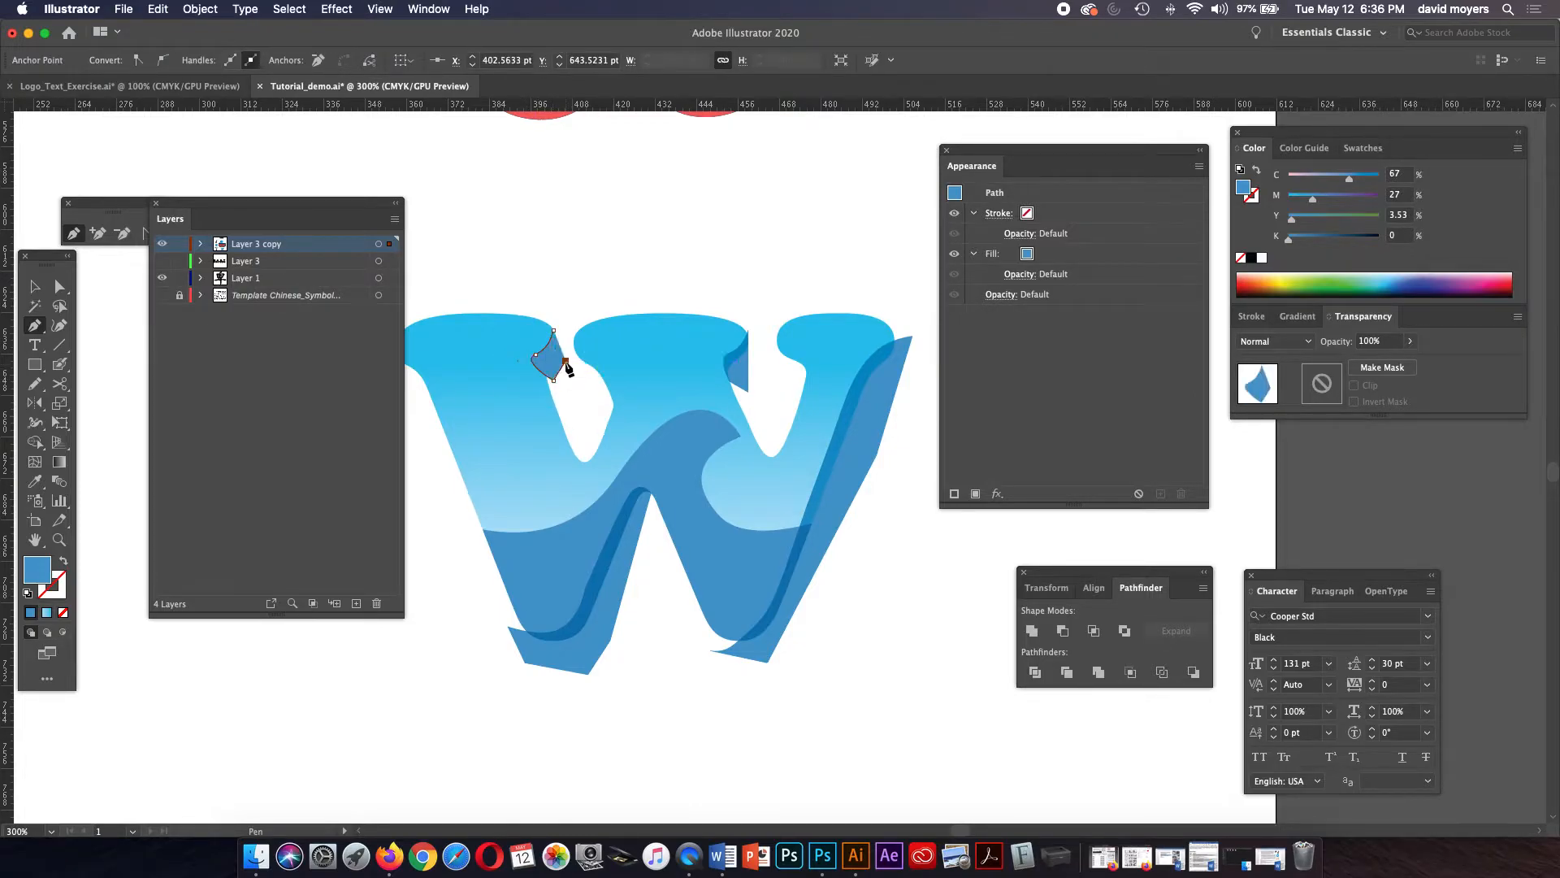
click(556, 331)
click(1272, 341)
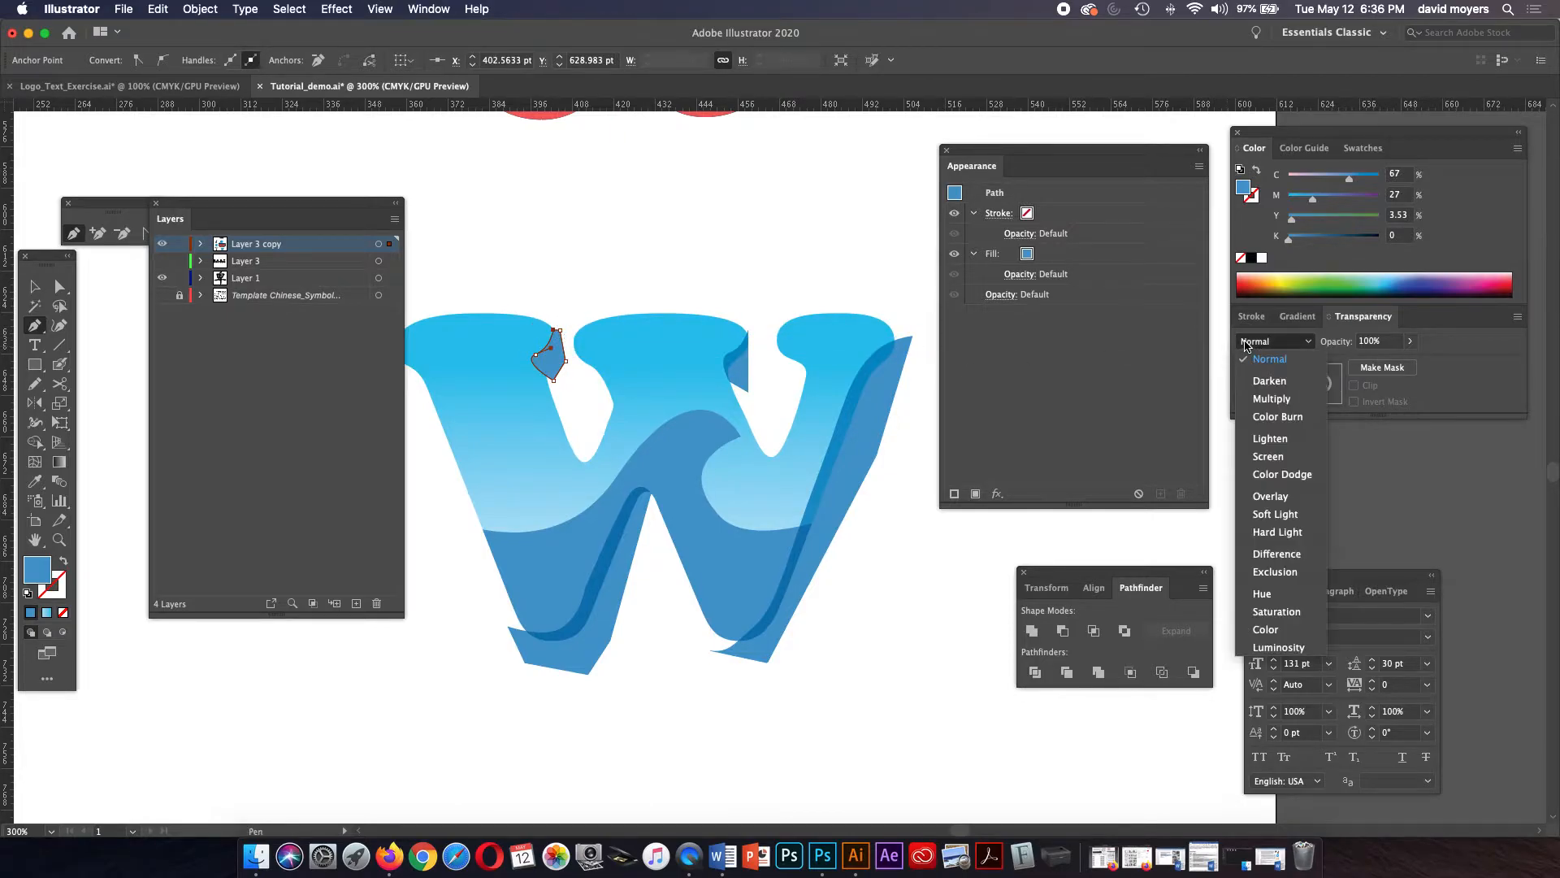
click(1250, 396)
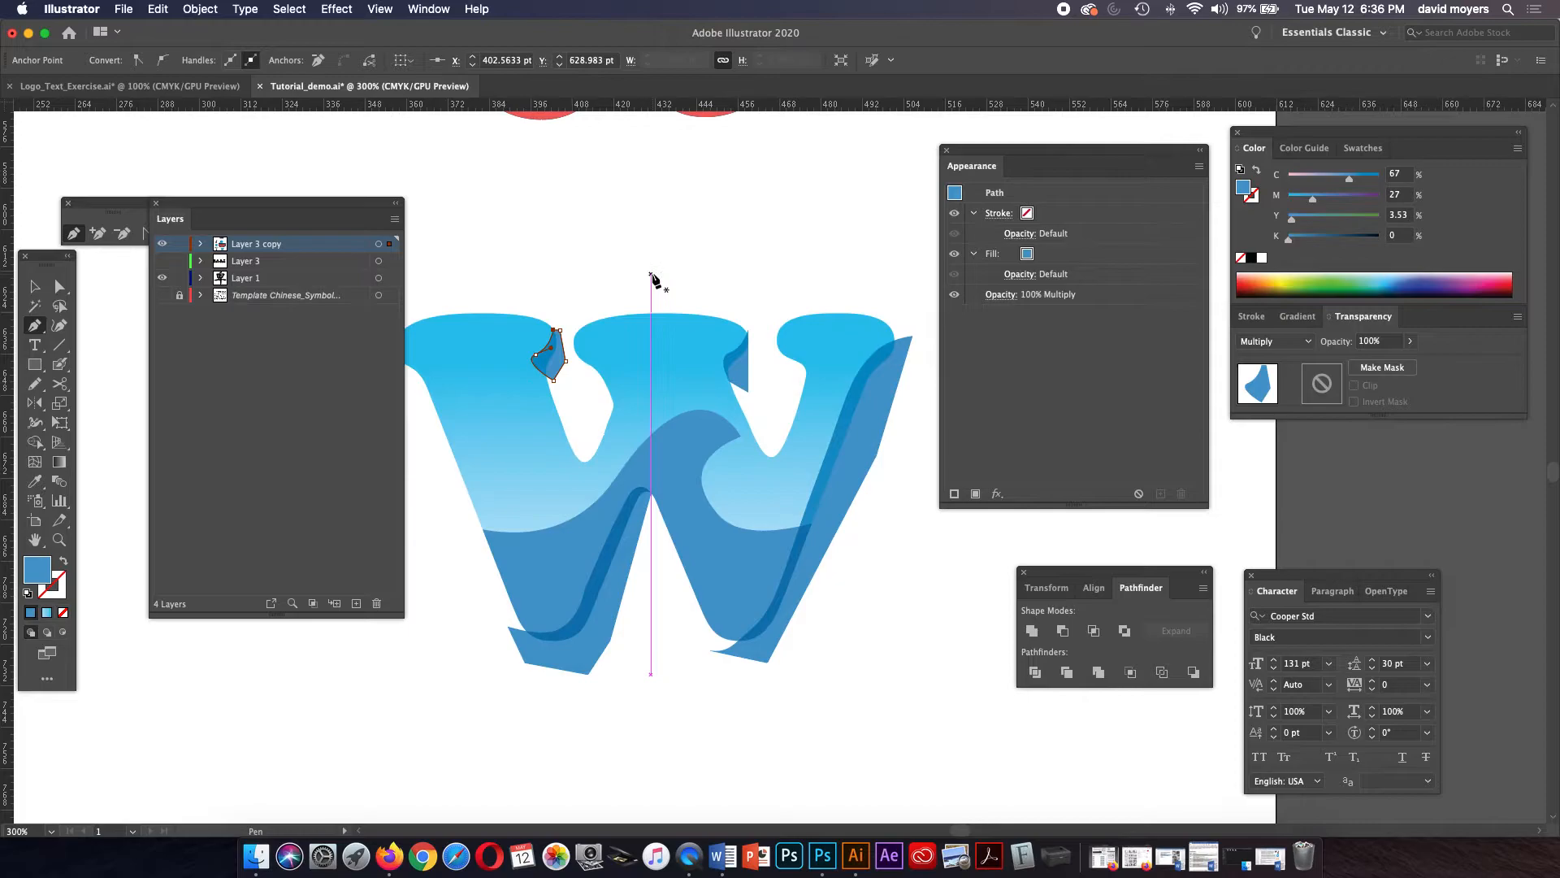
Step: Shift the inner anchor point of the left serif's shadow slightly toward the serif's edge and deselect the shape
click(60, 286)
click(530, 219)
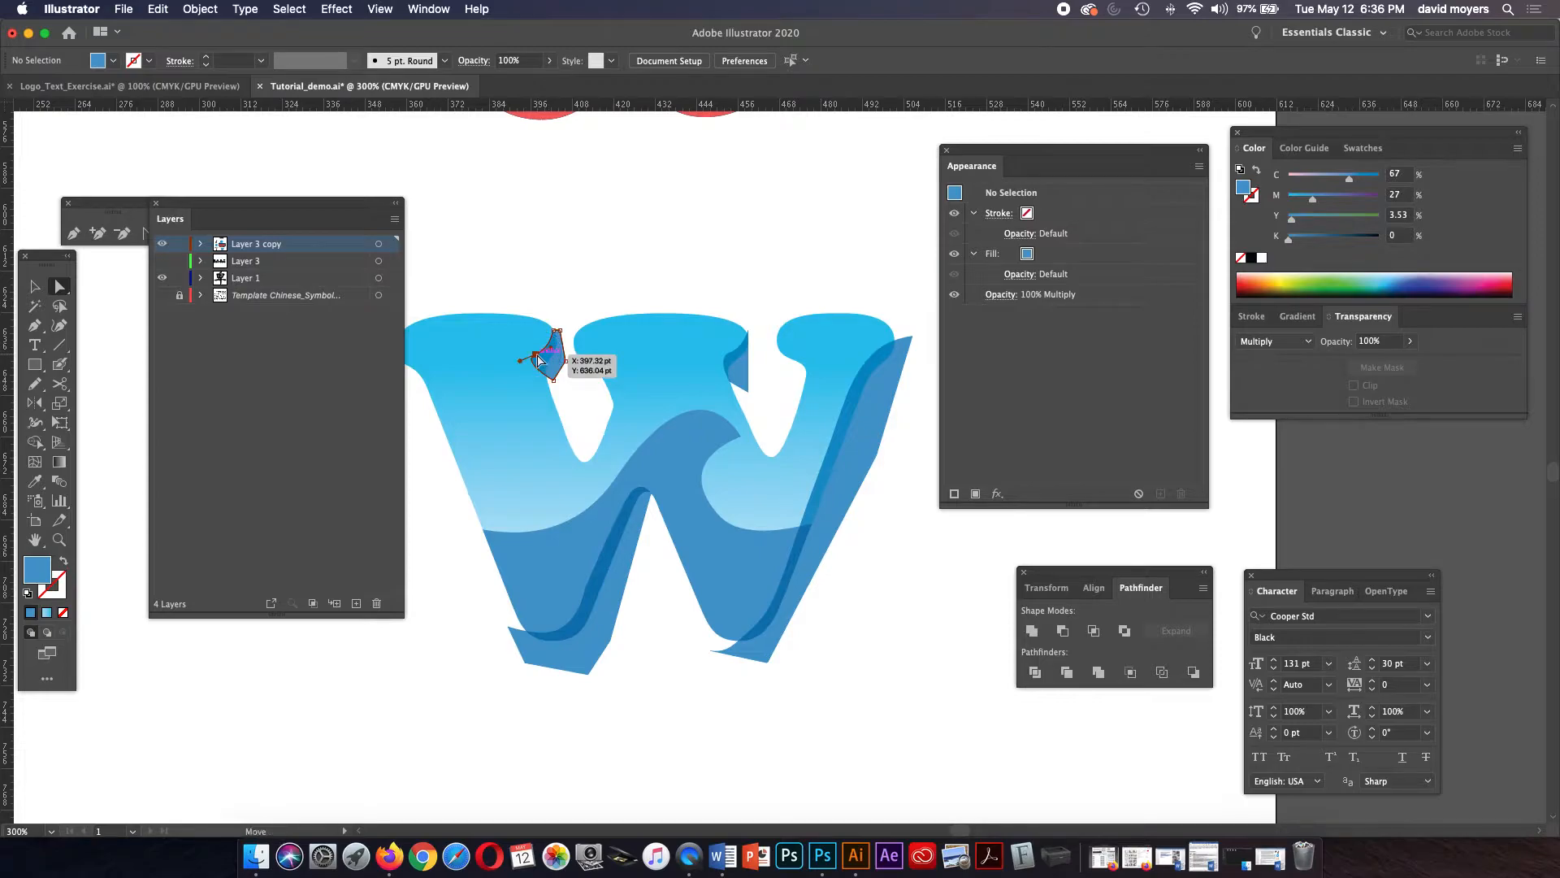
click(541, 358)
click(558, 307)
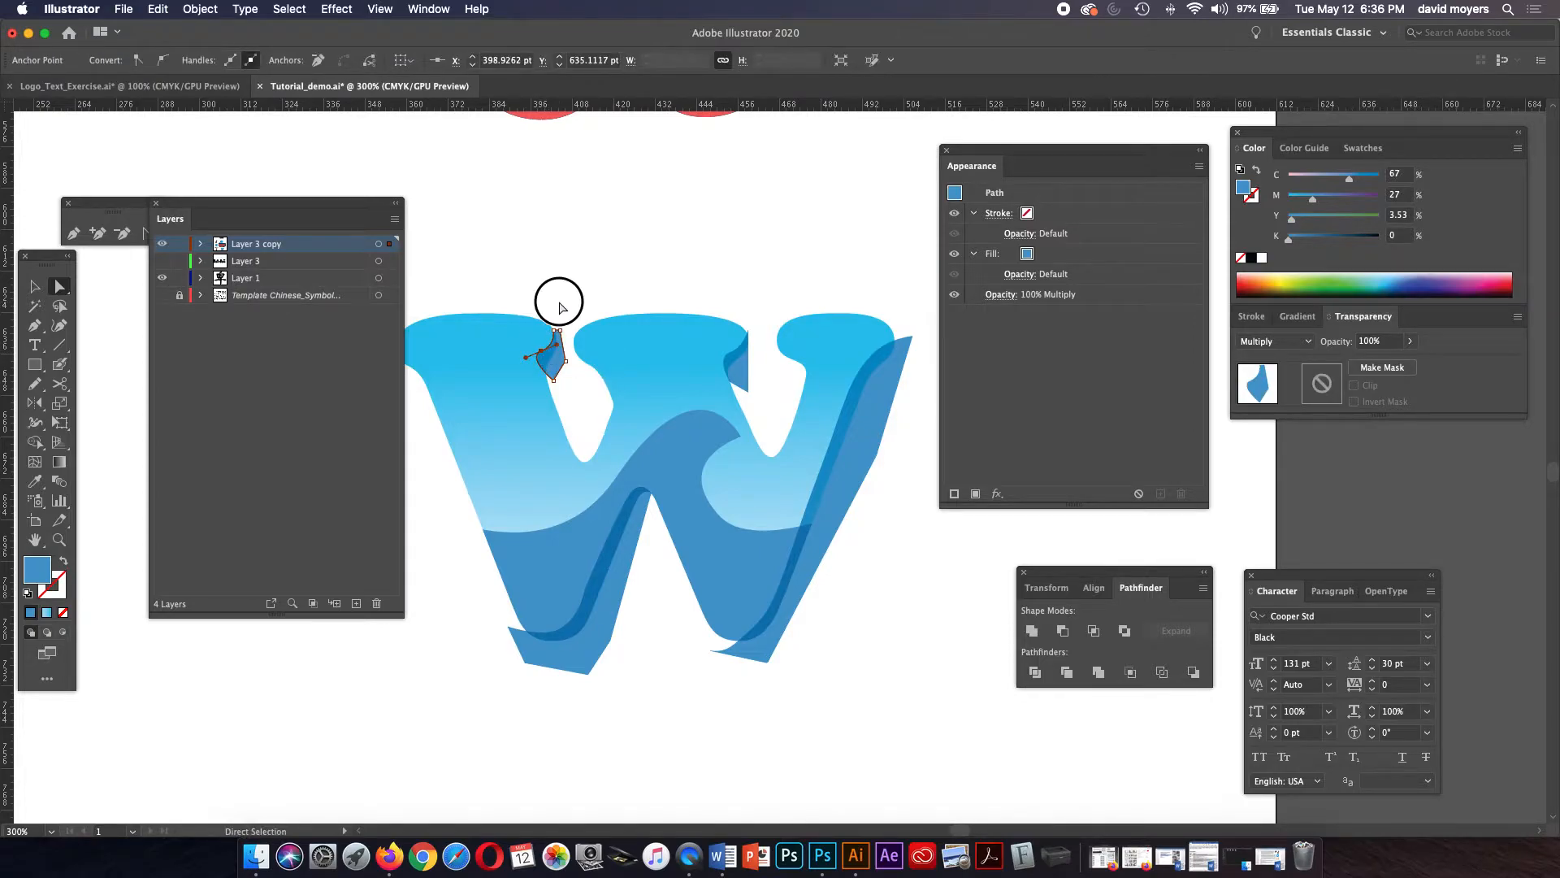
scroll(573, 314, down, 2)
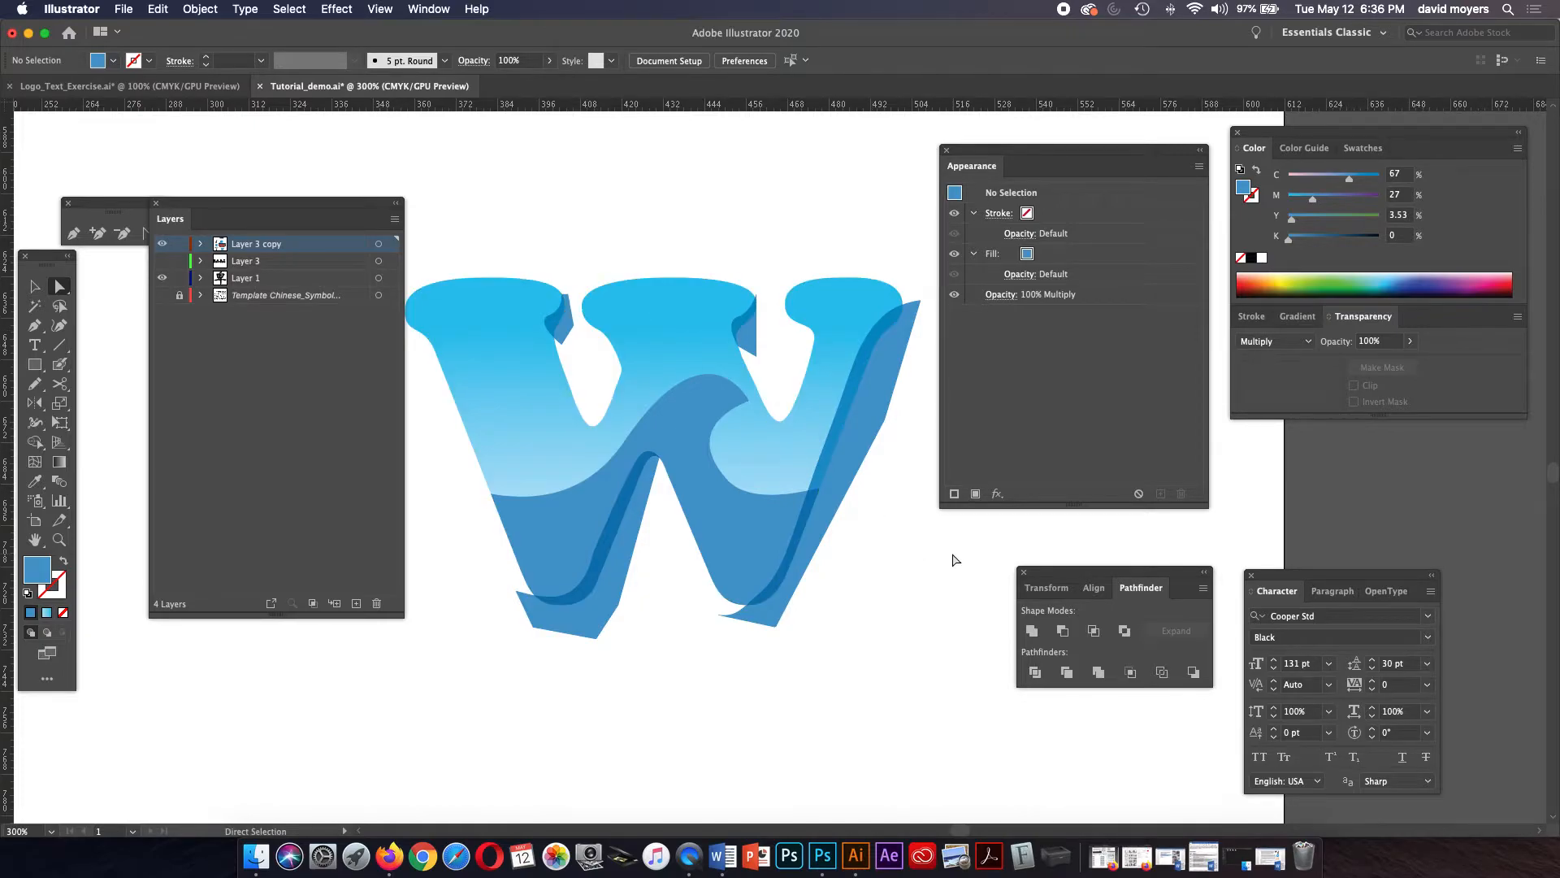
Step: Pull the bottom corner of the right stem's shadow slightly down and outward
click(853, 475)
drag(778, 626, 787, 633)
click(842, 603)
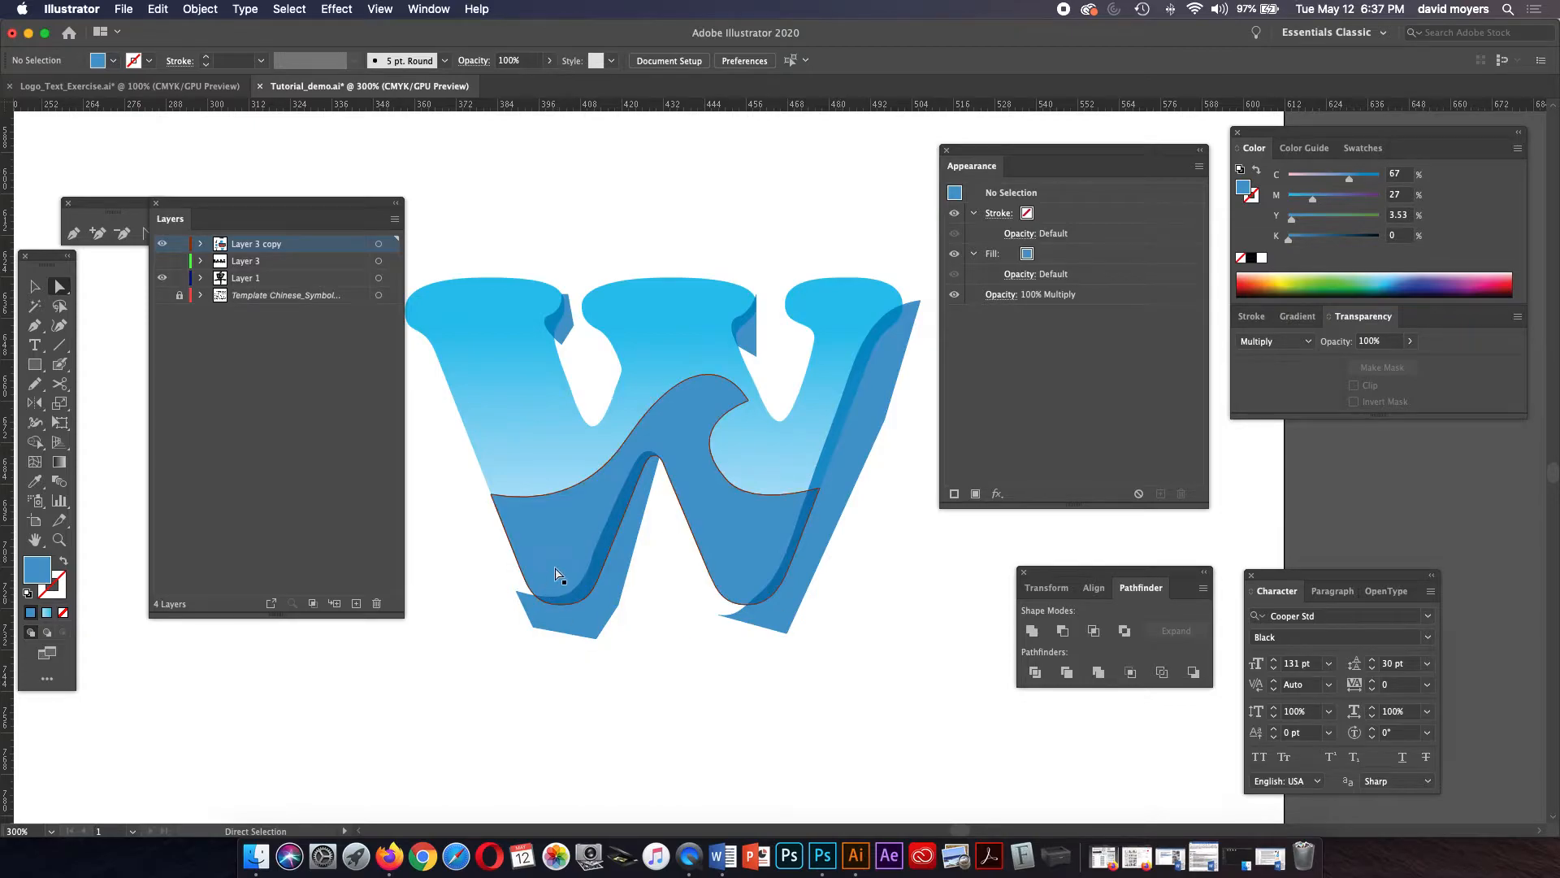
Step: Fine-tune the lower inner curve of the left leg's shadow by adjusting its handle, and deselect it
click(571, 595)
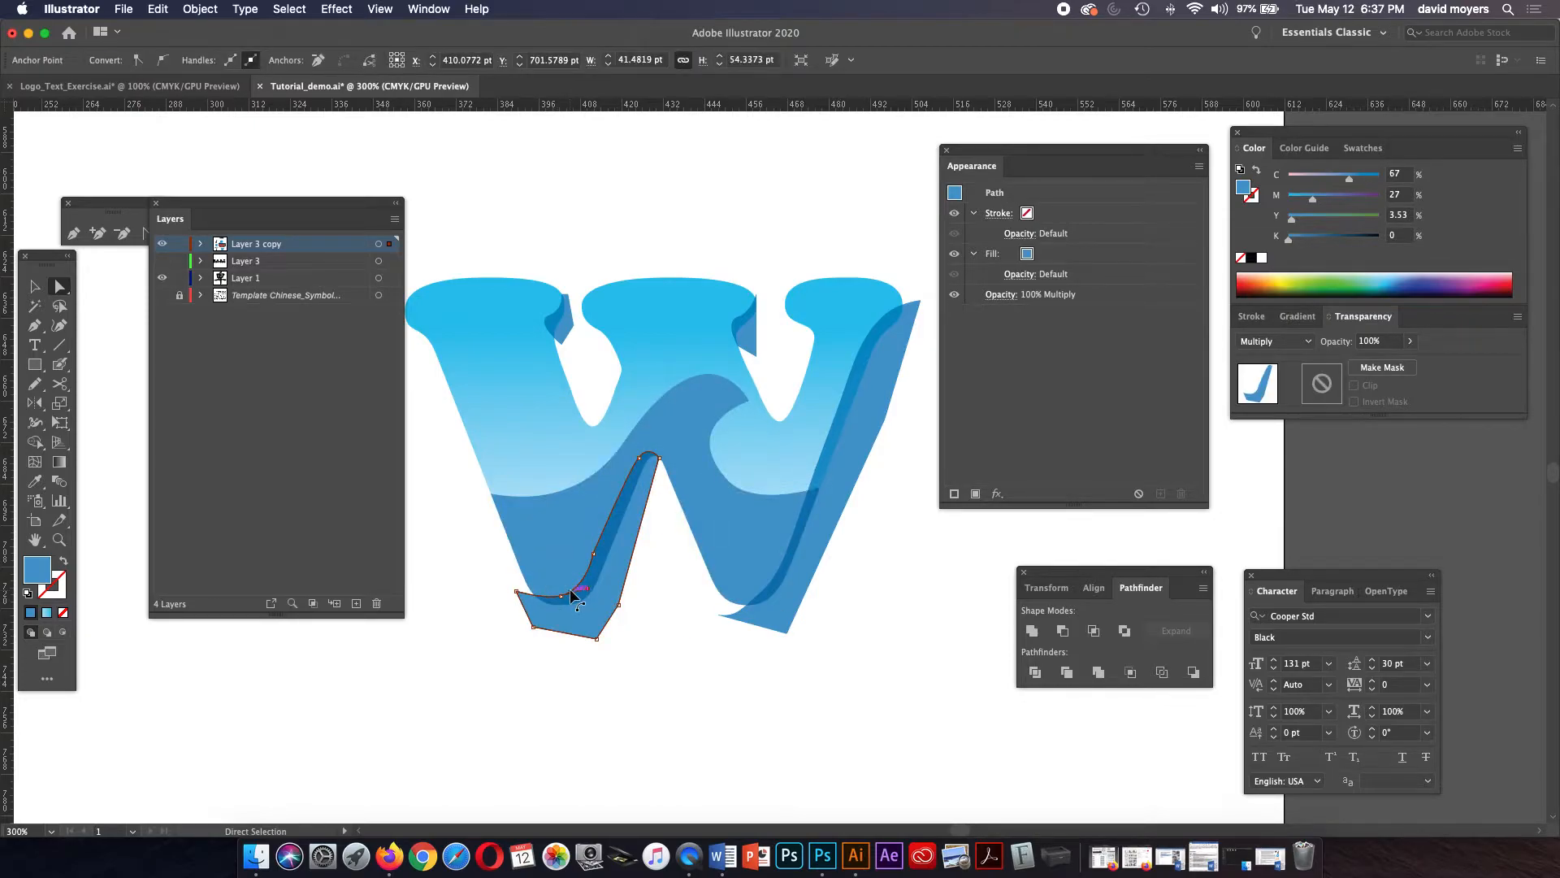
drag(572, 596, 583, 585)
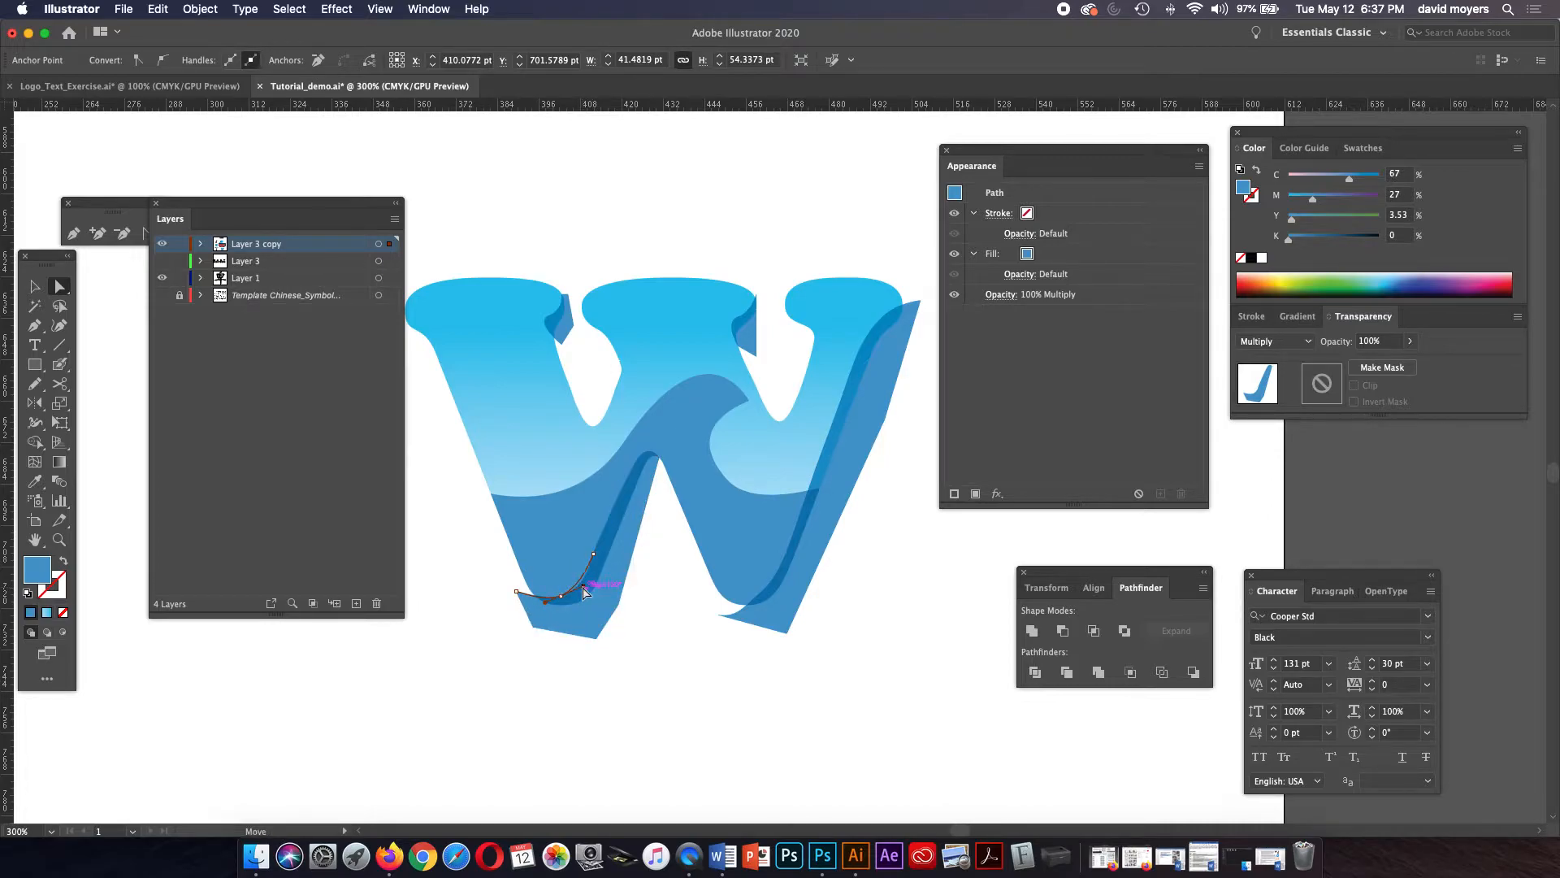
click(594, 553)
click(626, 599)
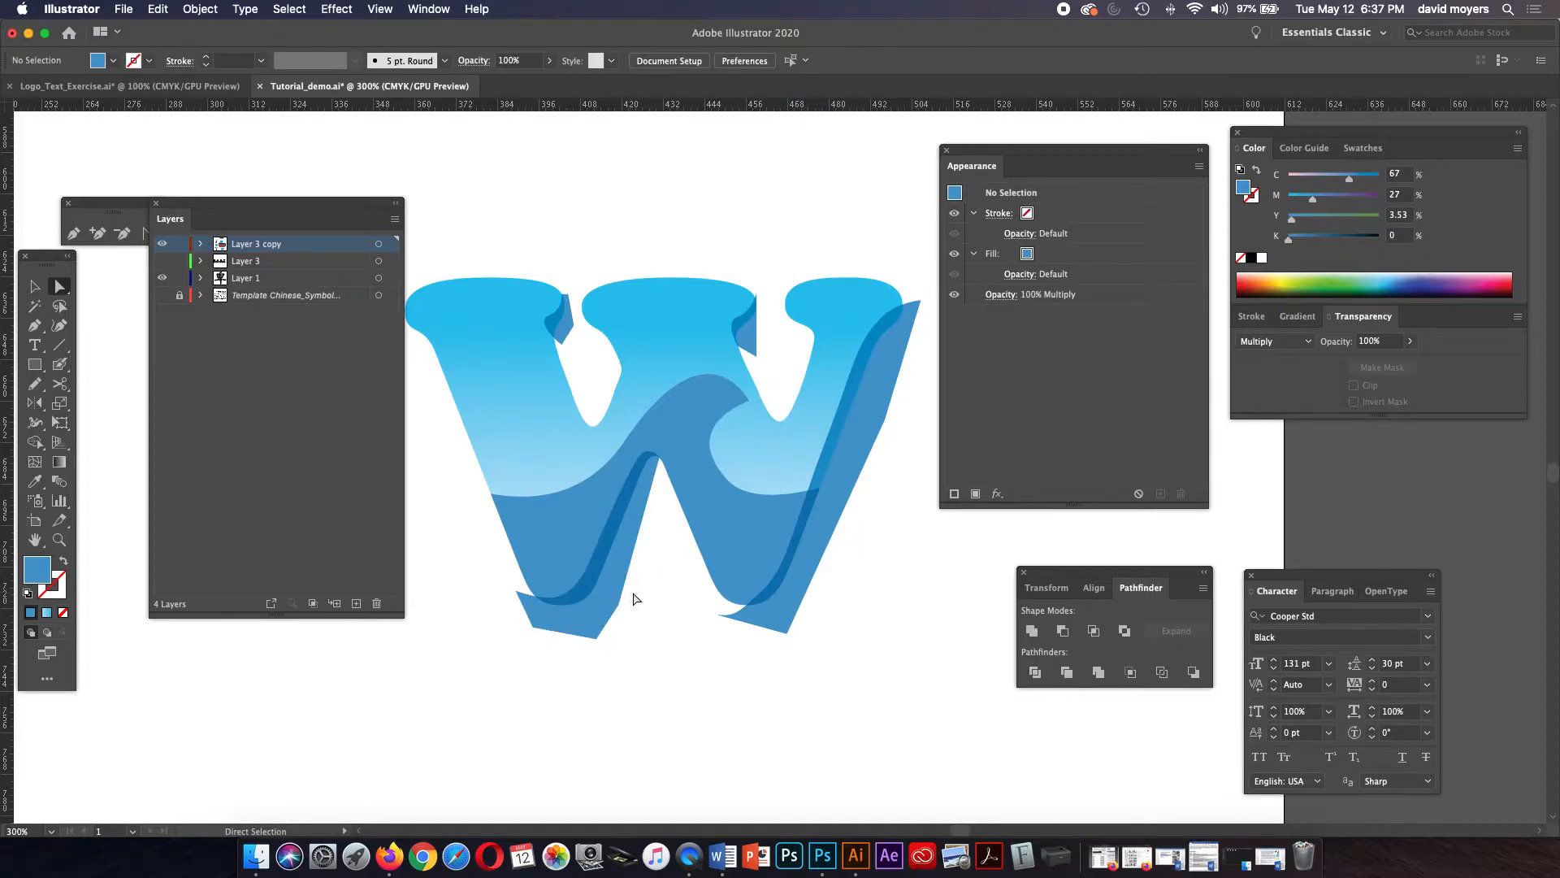
Step: Select the gradient letter W and bring it to the front, above the wave and the shadow shapes
click(35, 286)
click(453, 382)
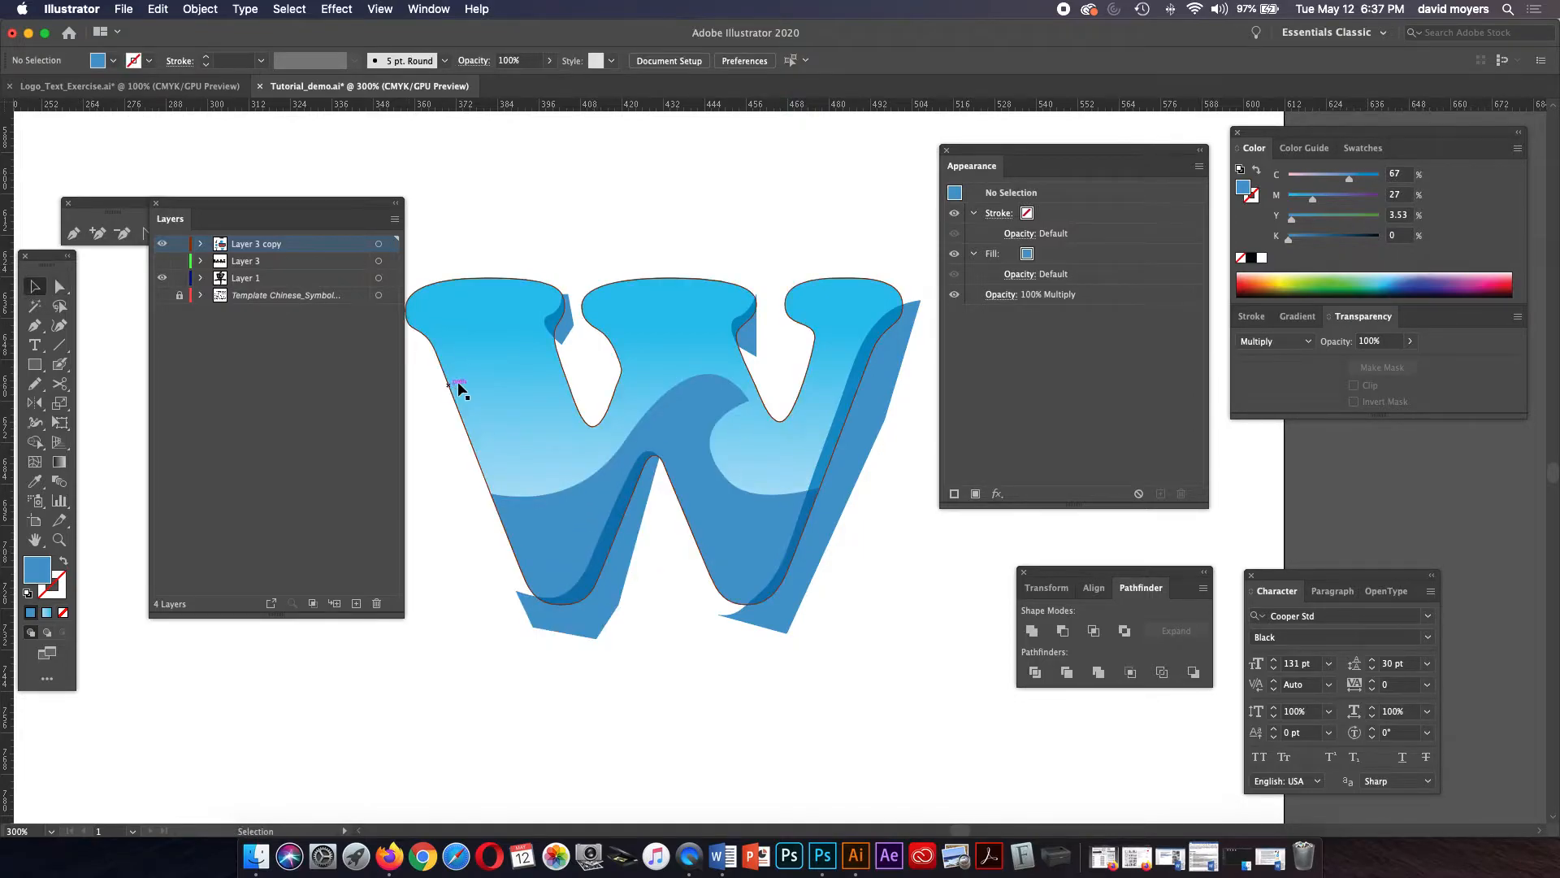
key(a)
key(v)
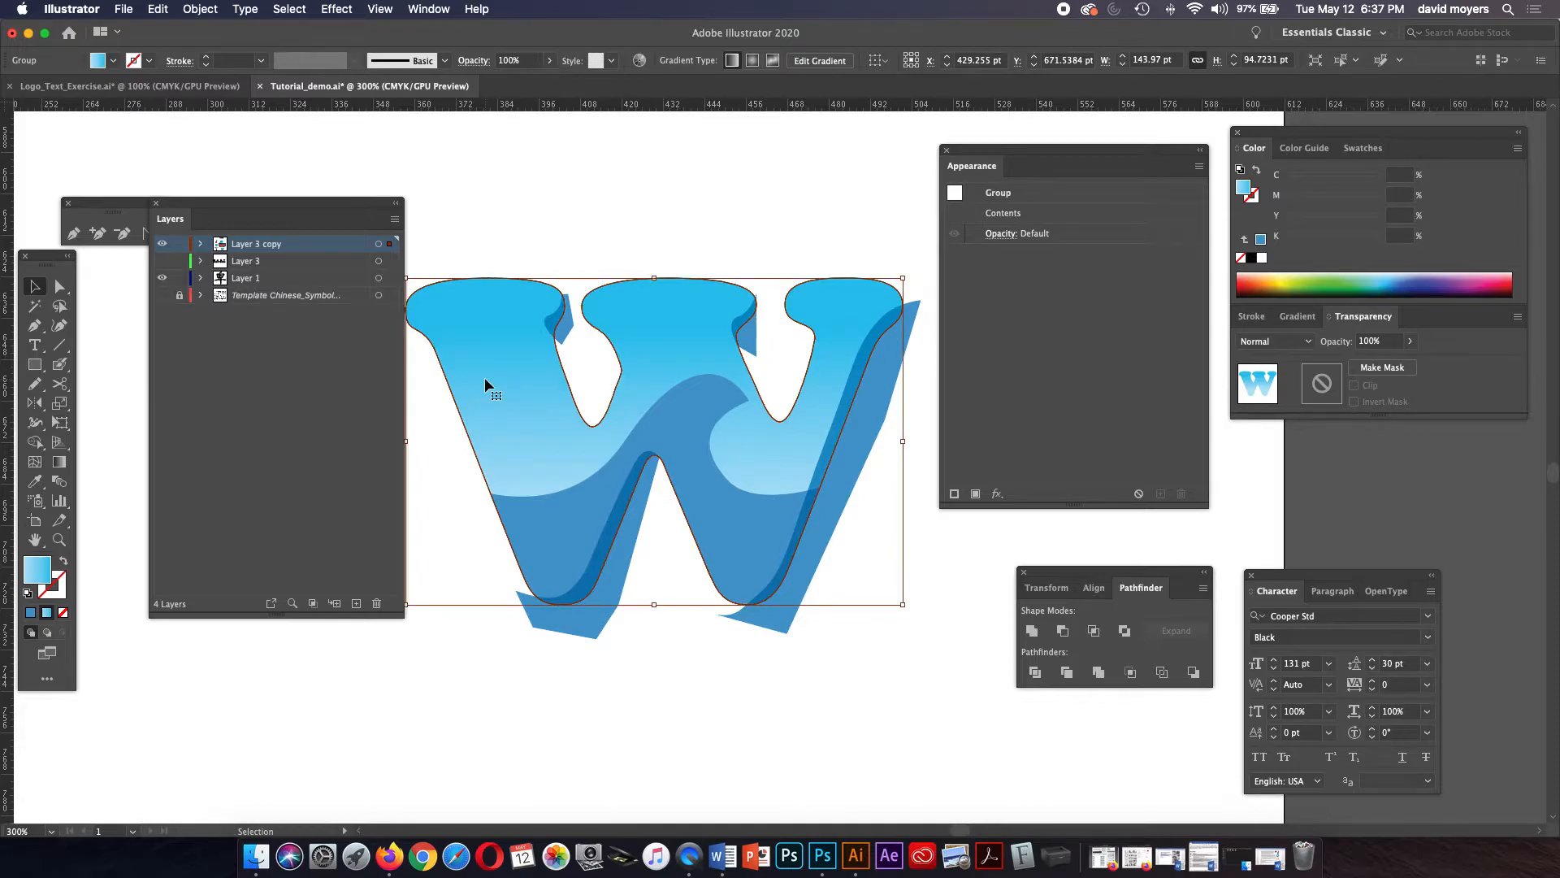
key(a)
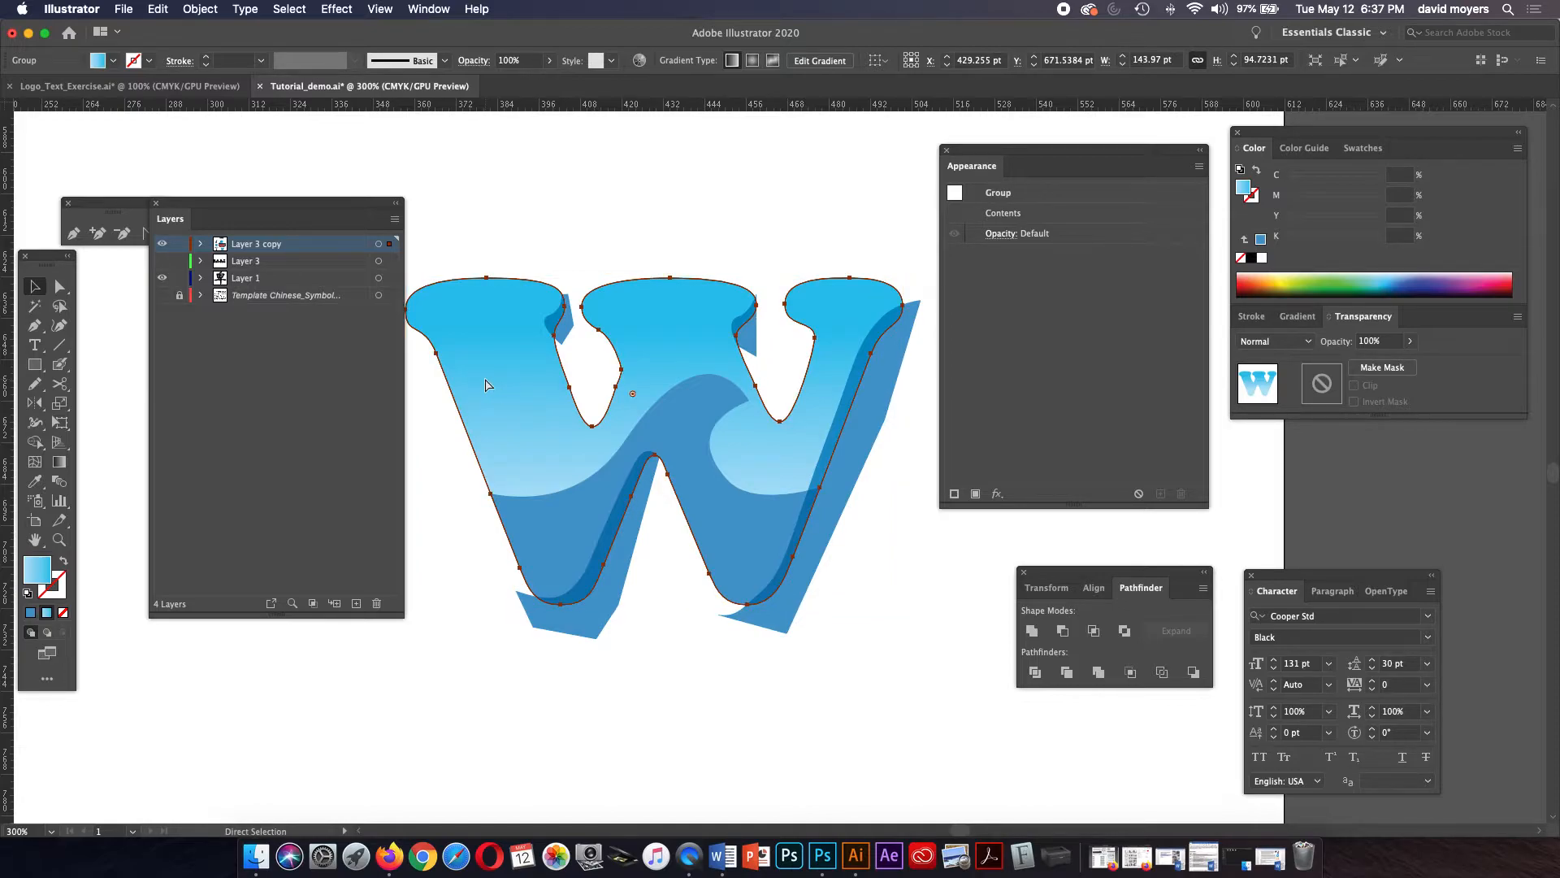
key(v)
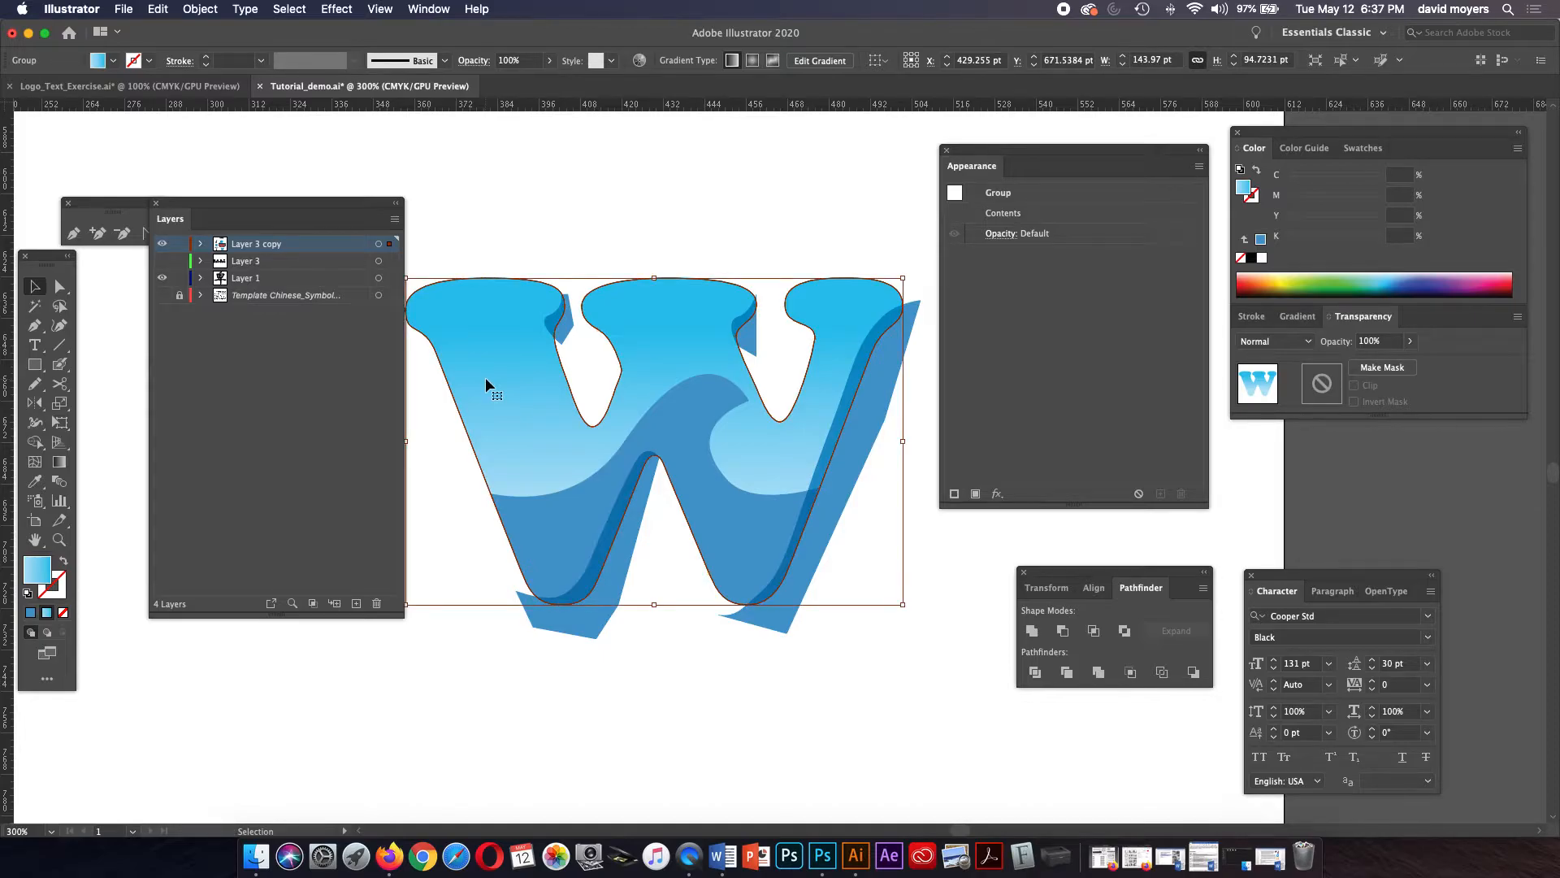
click(201, 8)
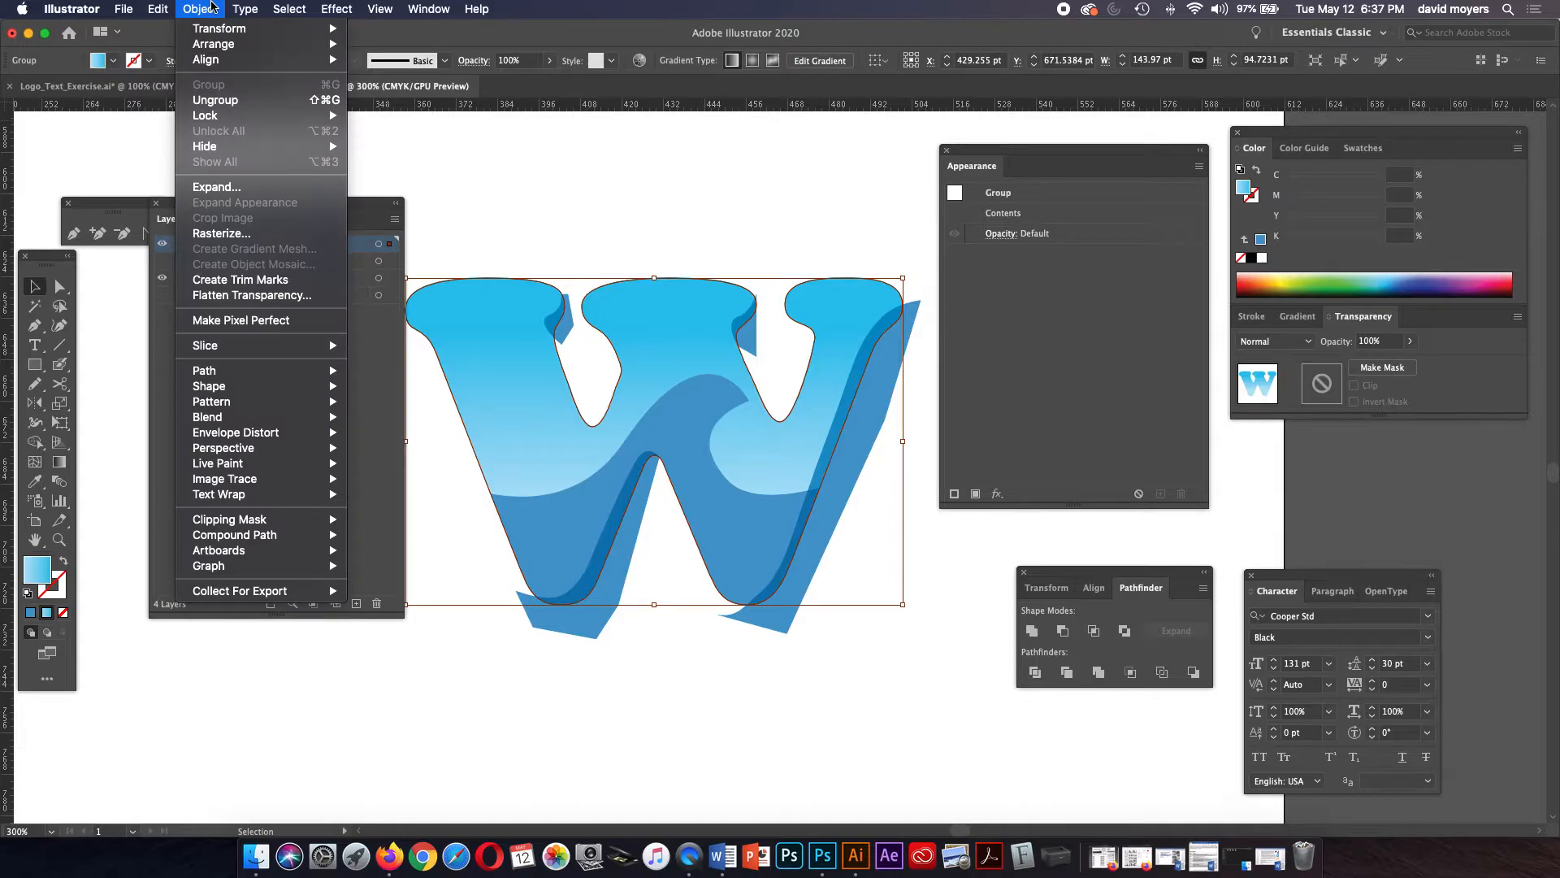
mouse_move(217, 31)
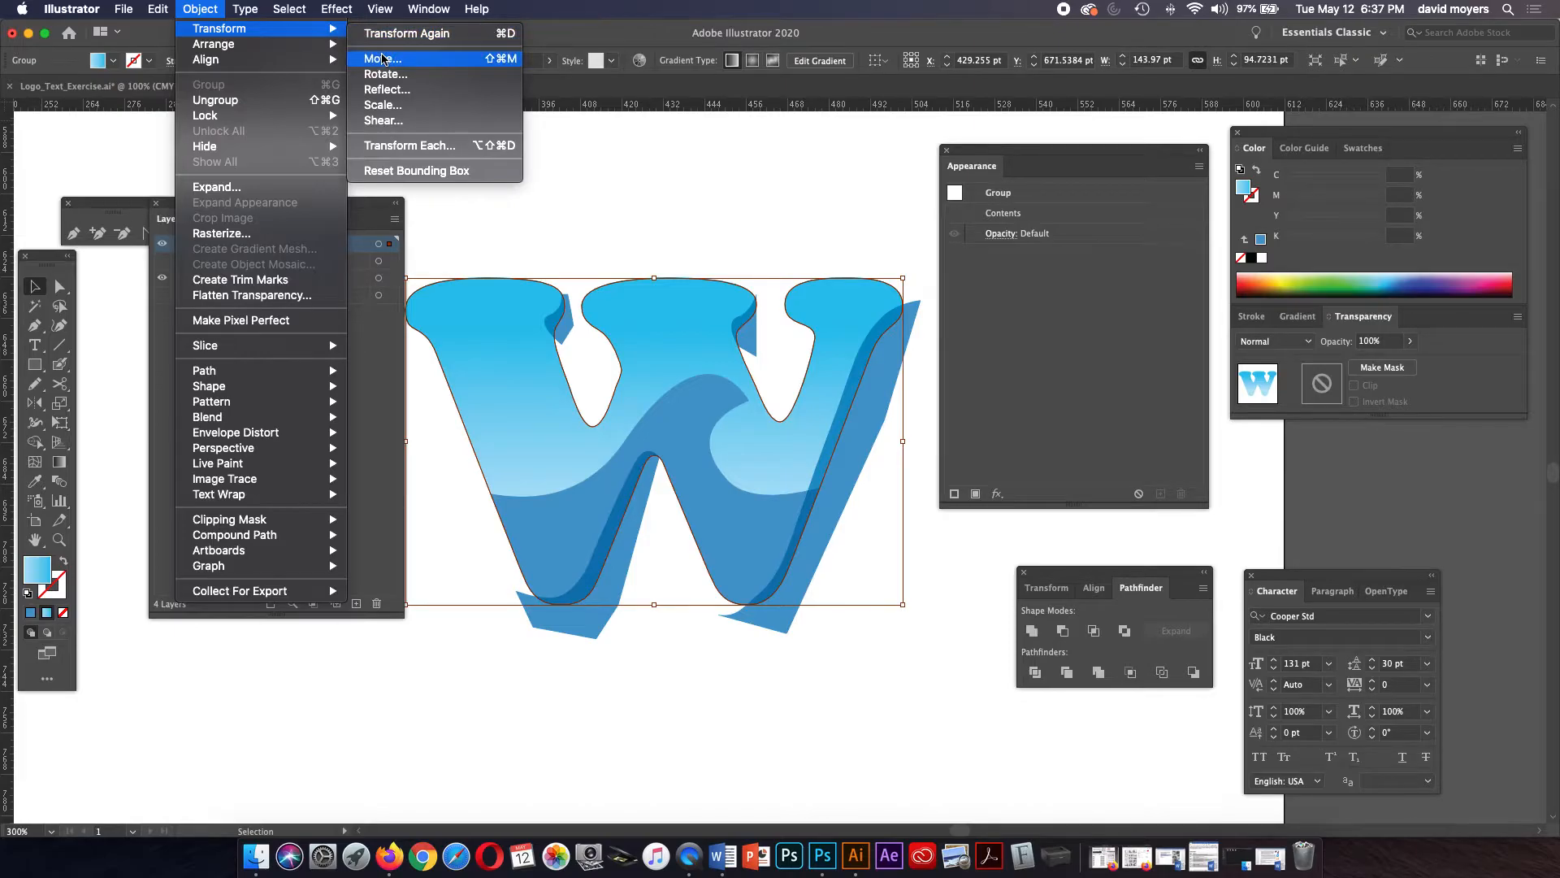
mouse_move(288, 52)
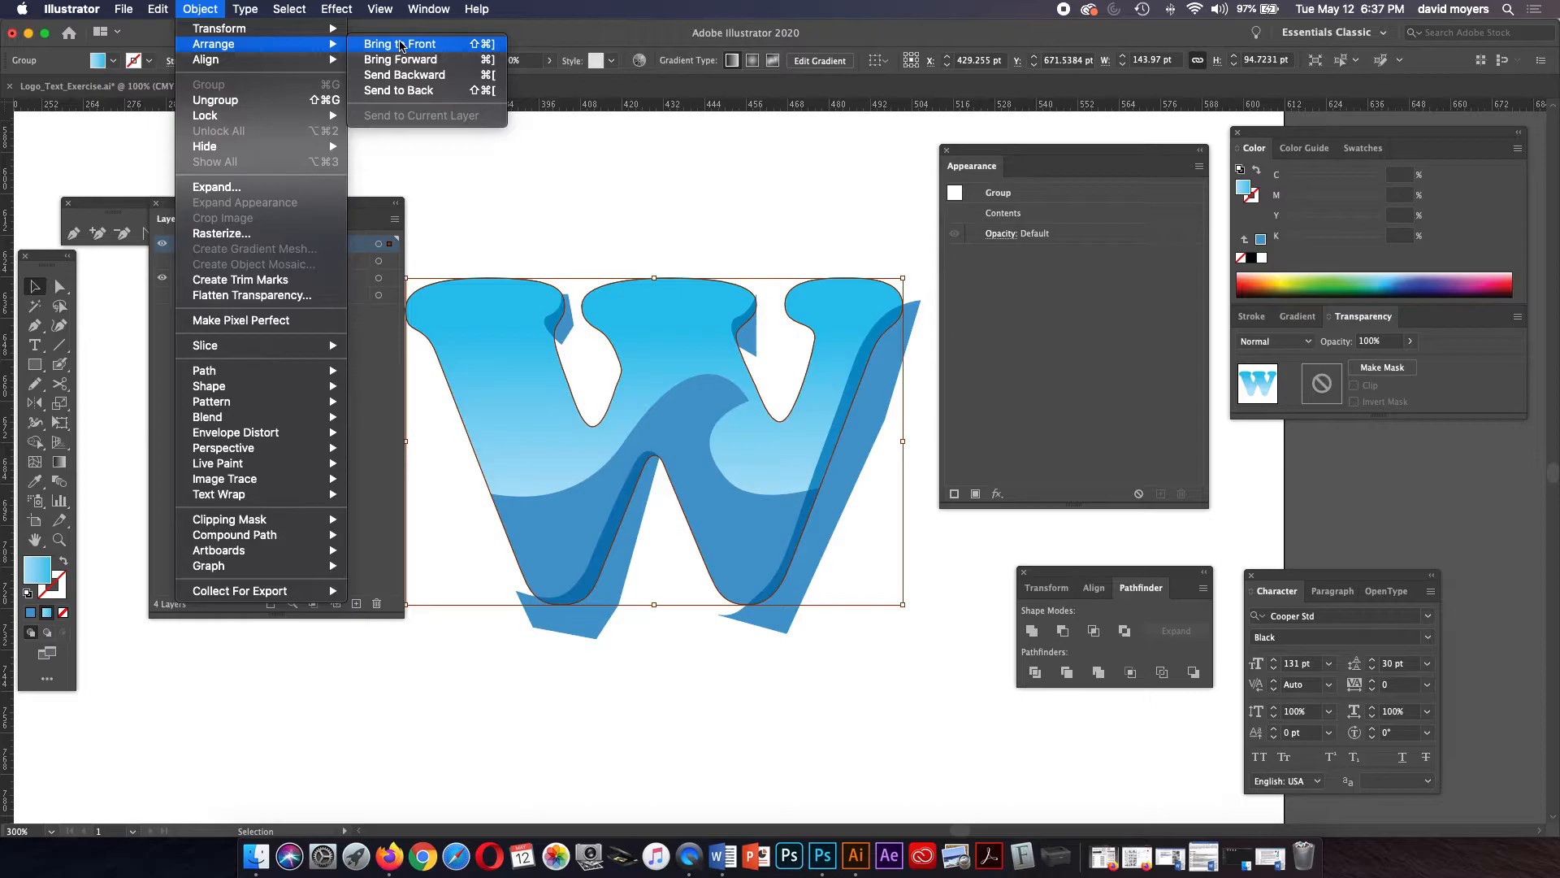
click(401, 45)
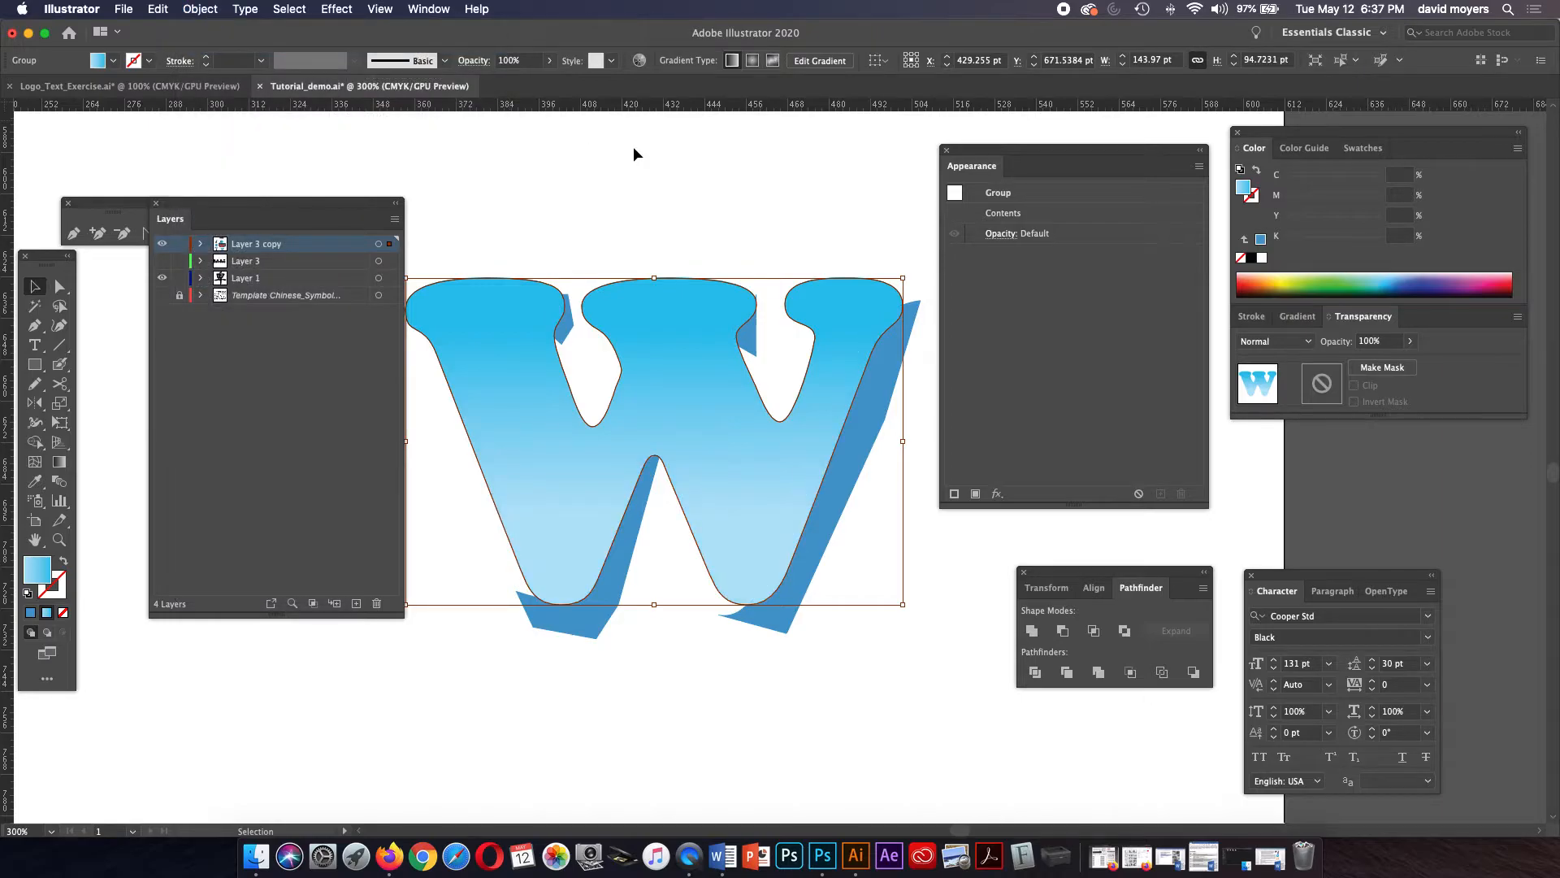
key(super)
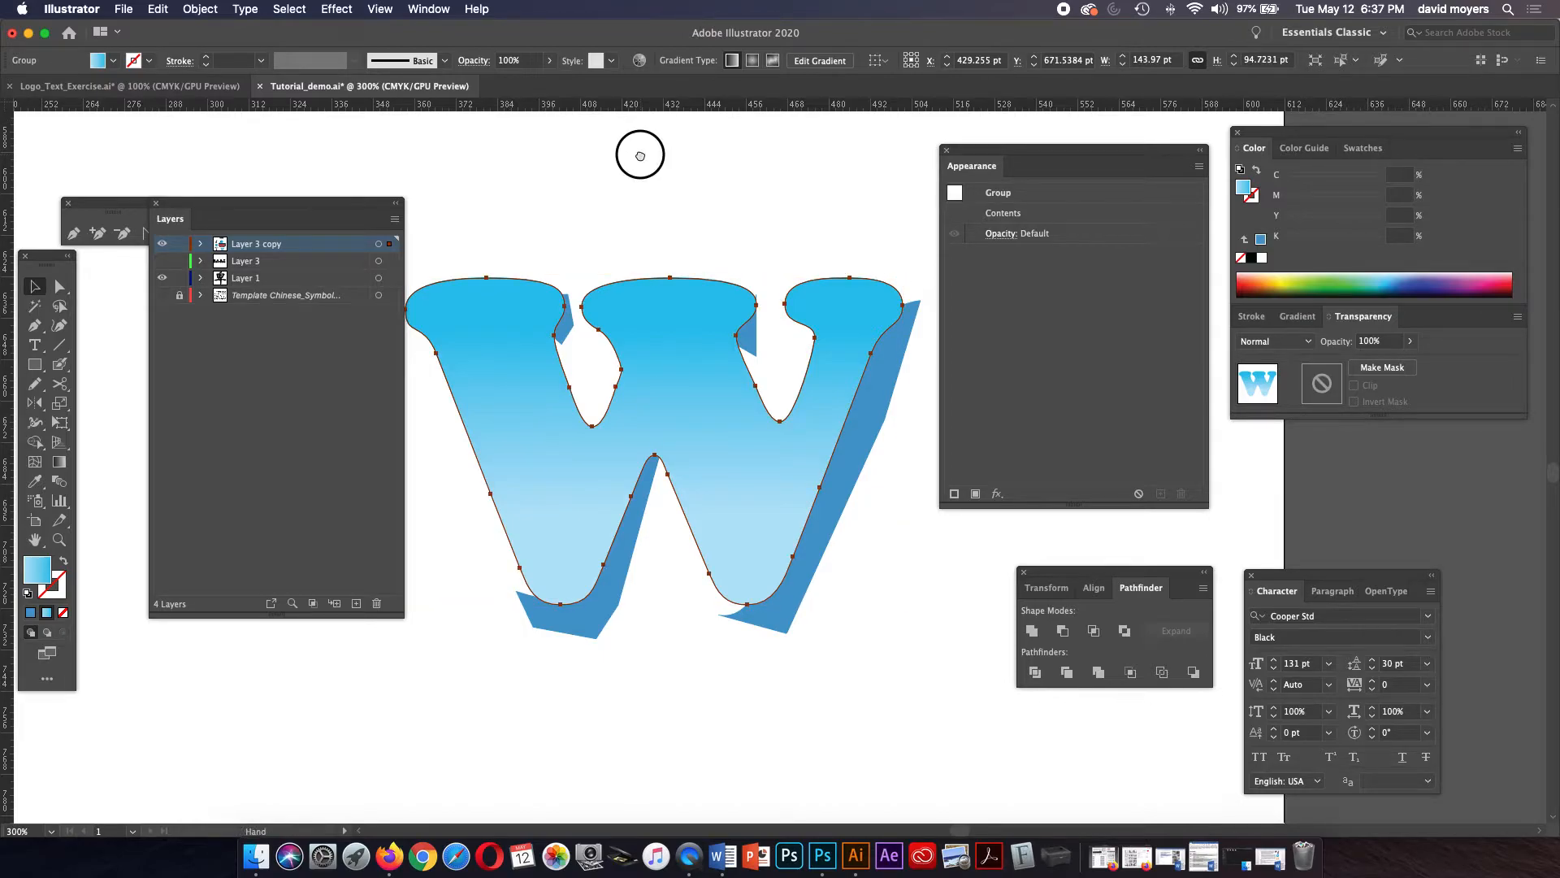
drag(637, 150, 648, 122)
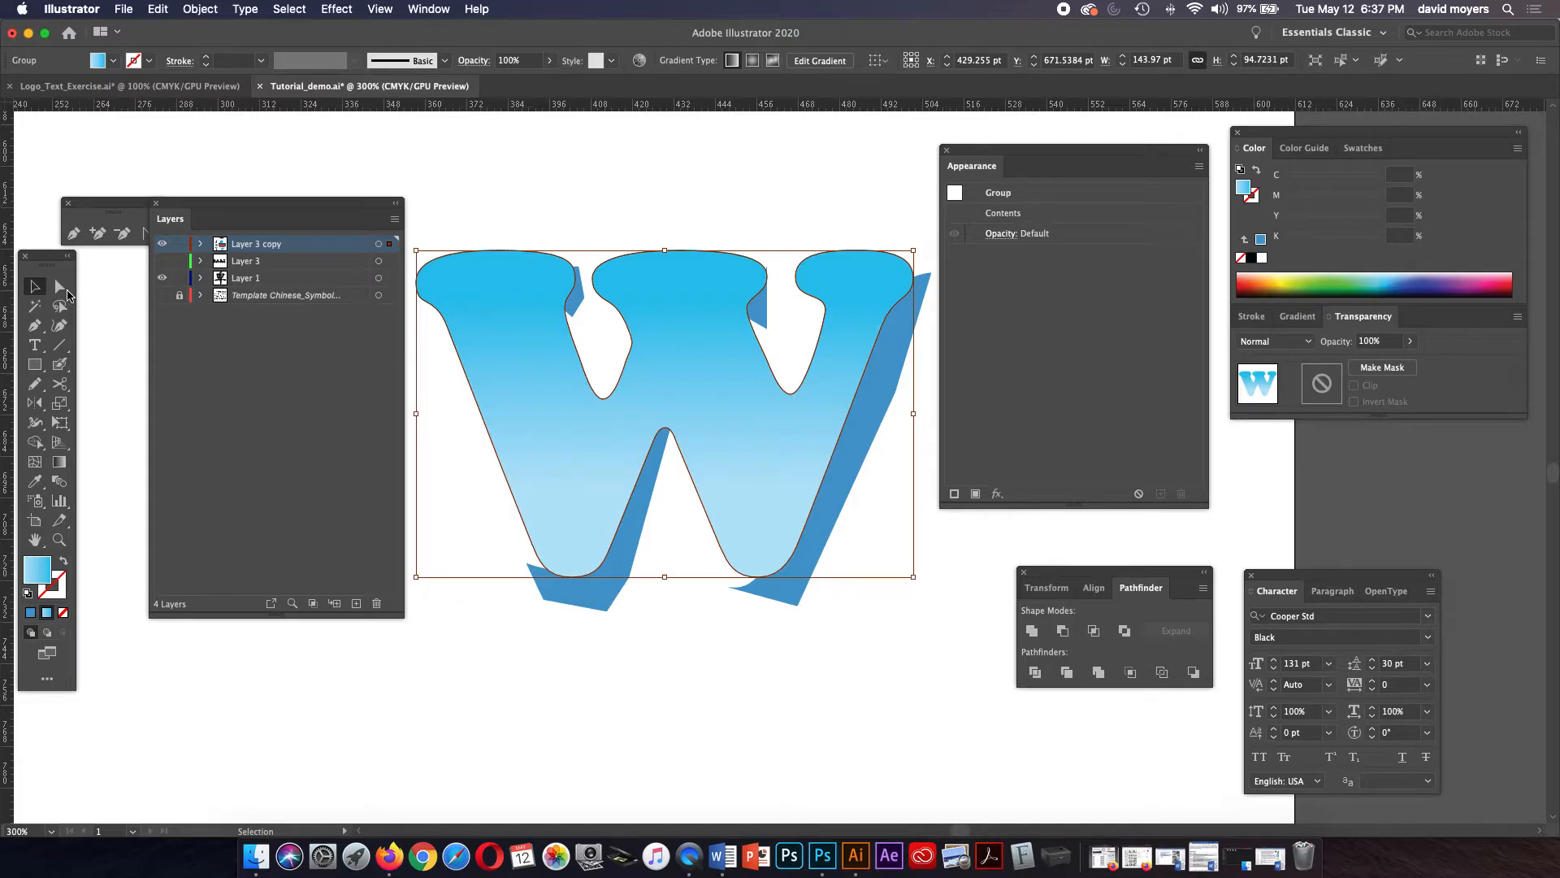
click(60, 287)
click(200, 9)
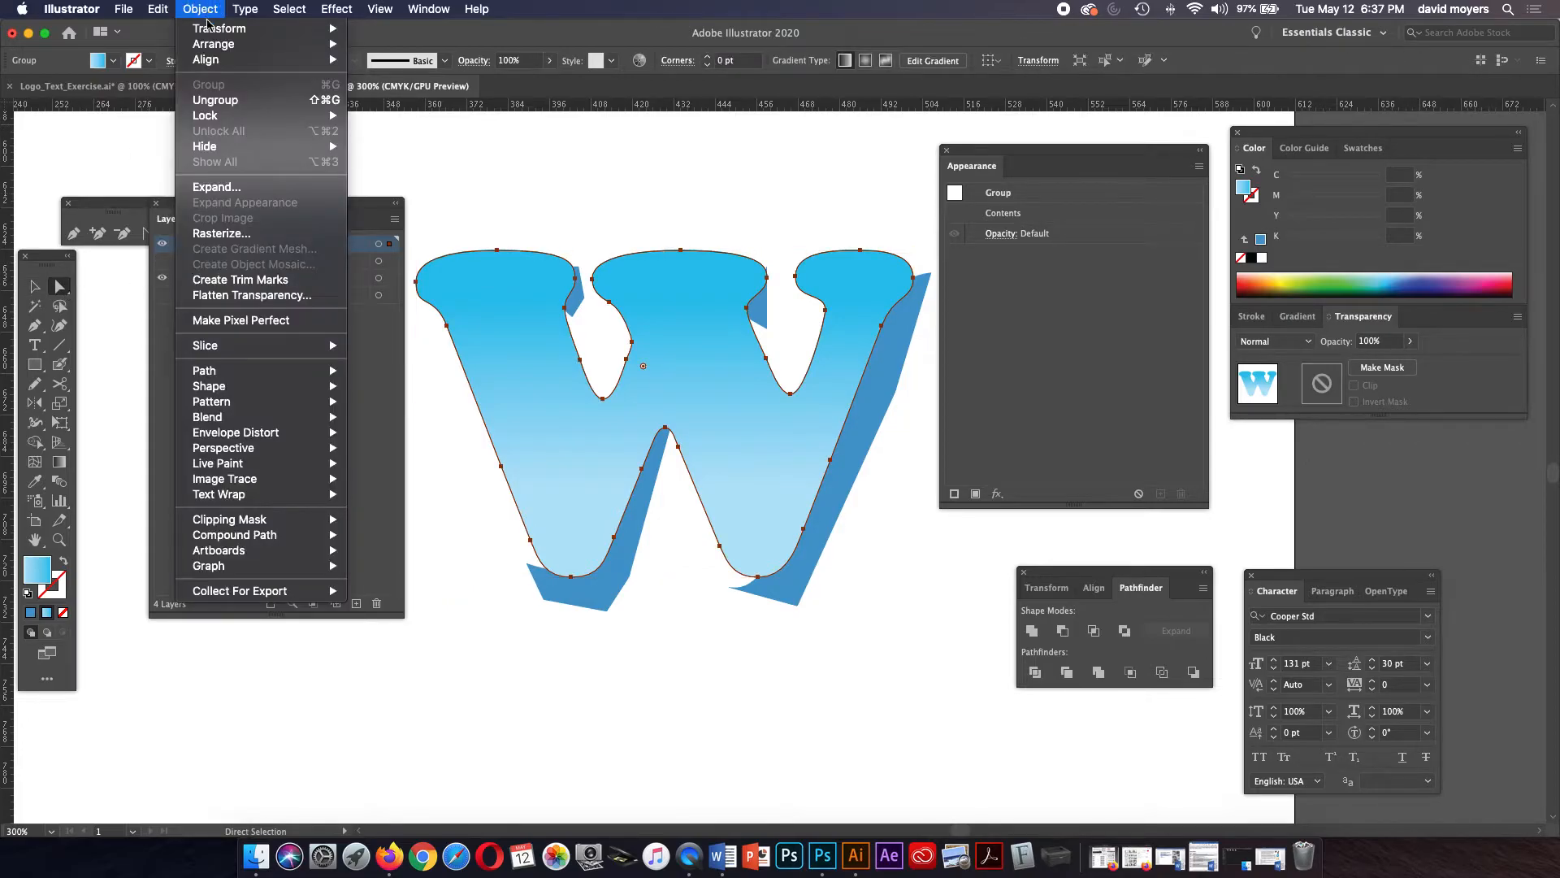
mouse_move(209, 46)
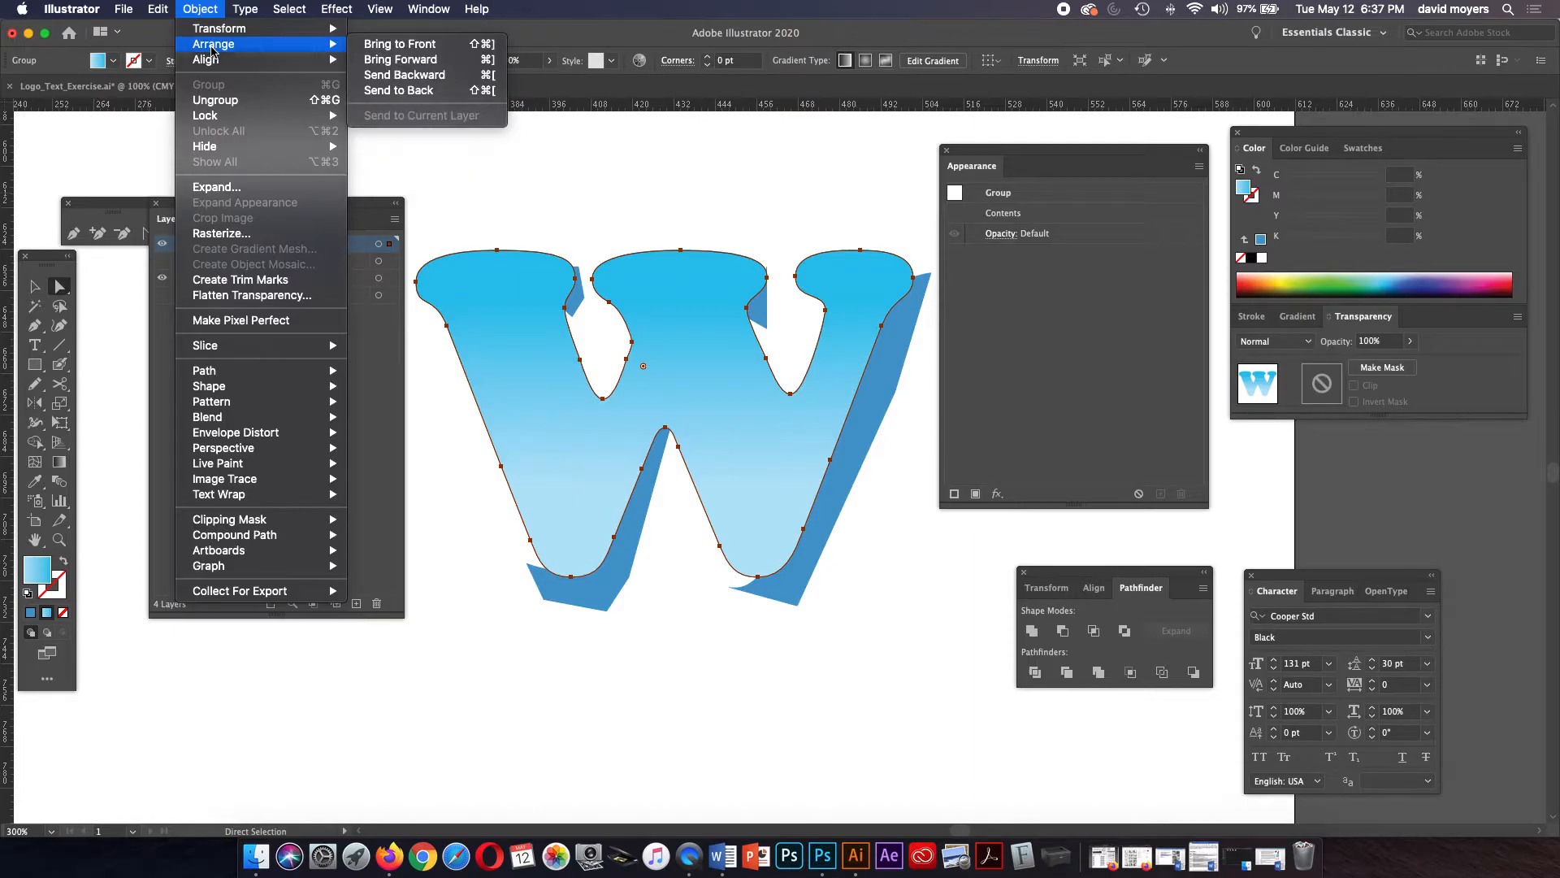
click(587, 186)
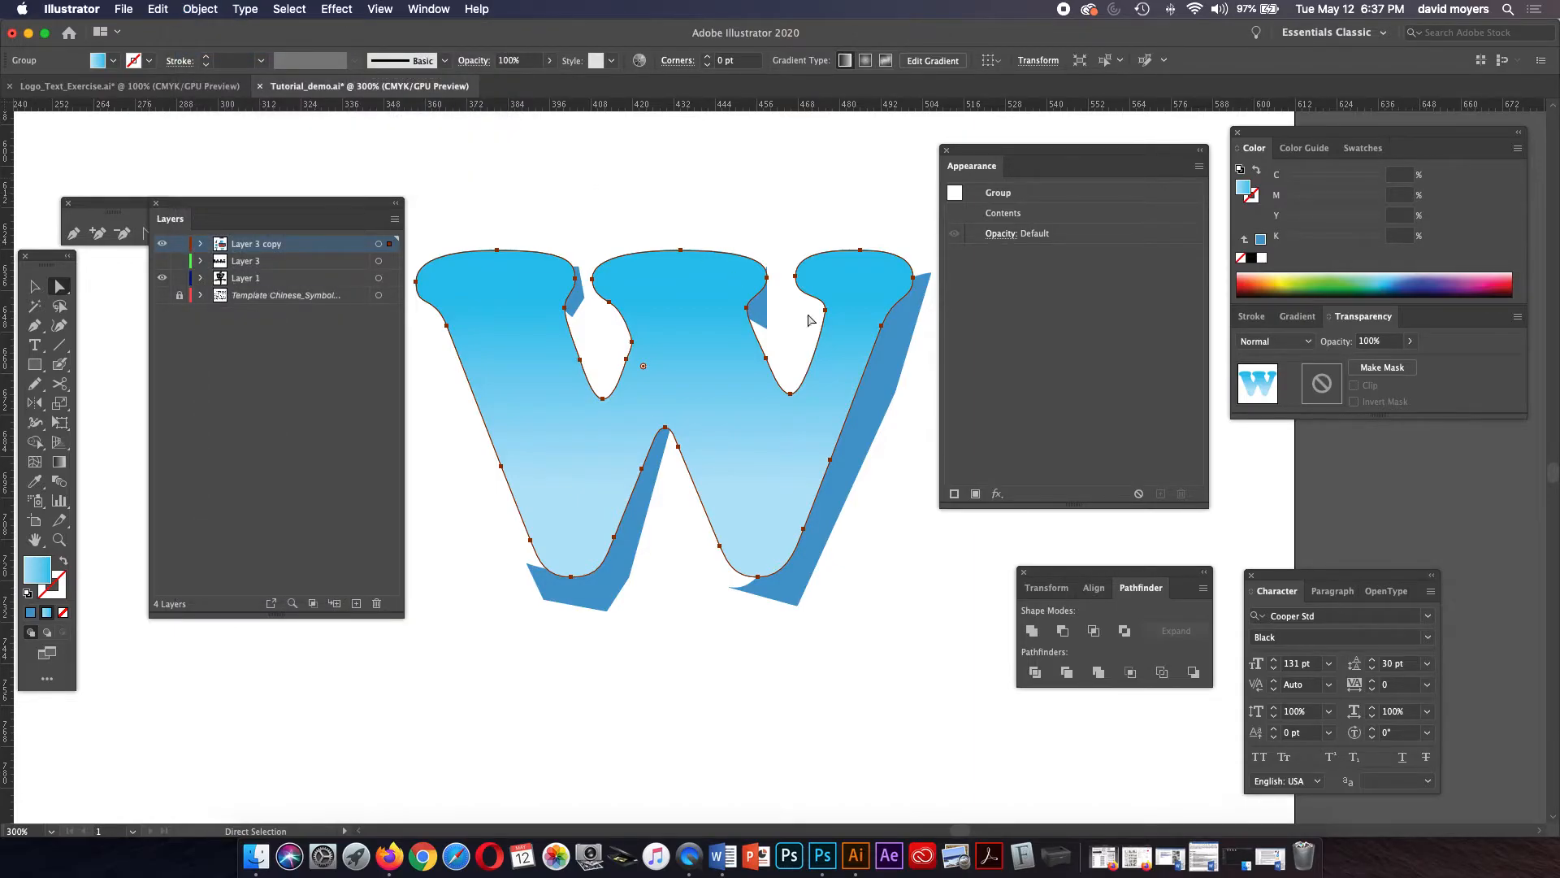
click(783, 313)
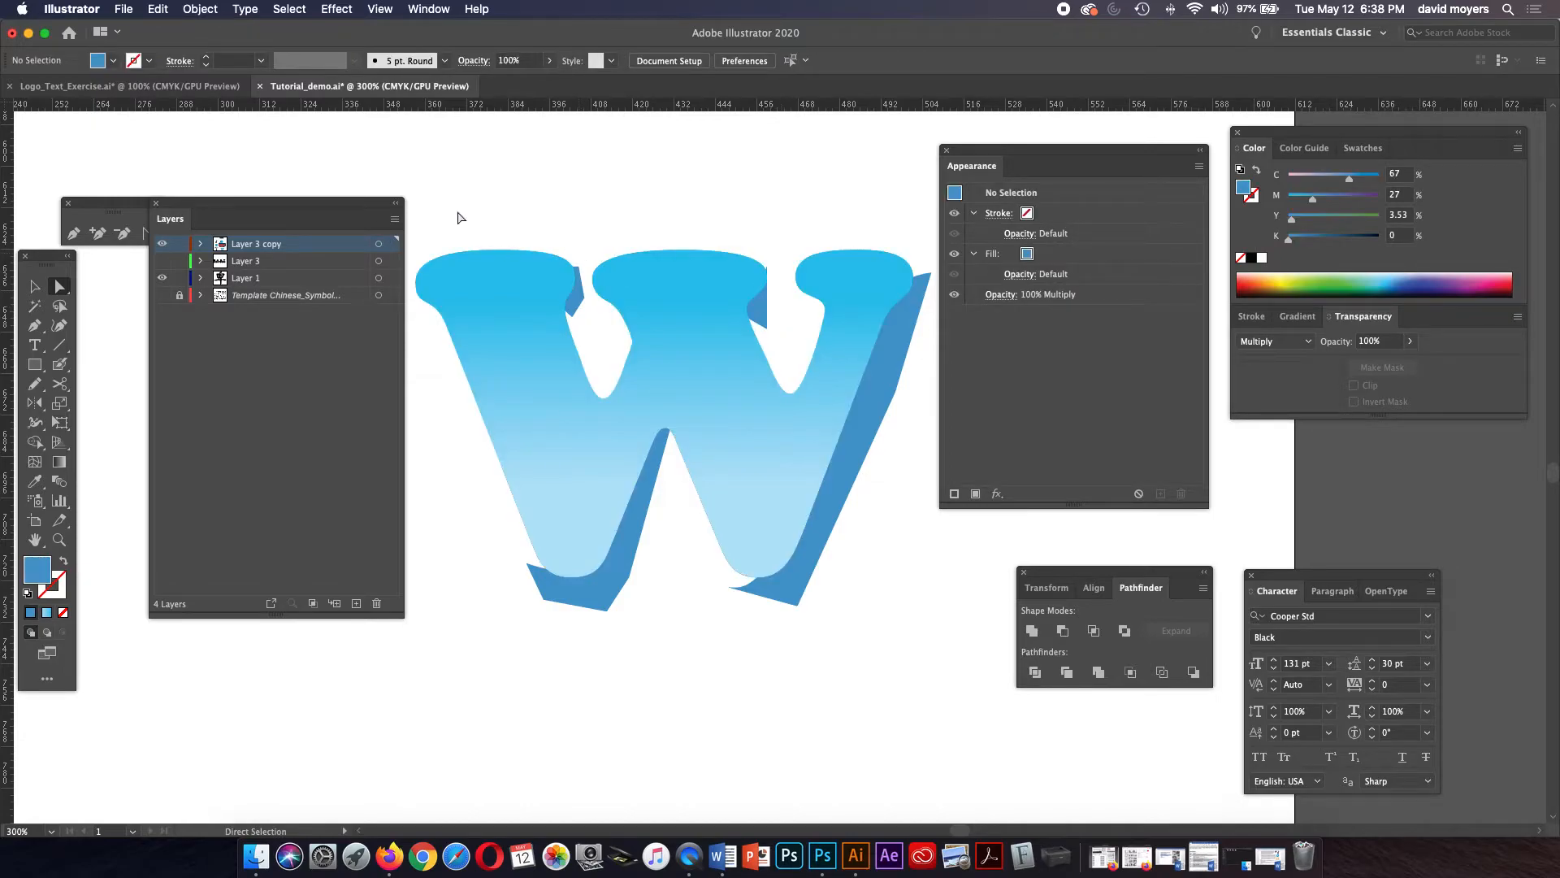
Step: Select the letter, wave and all shadow shapes, make a clipping mask from the front W, and deselect
click(35, 286)
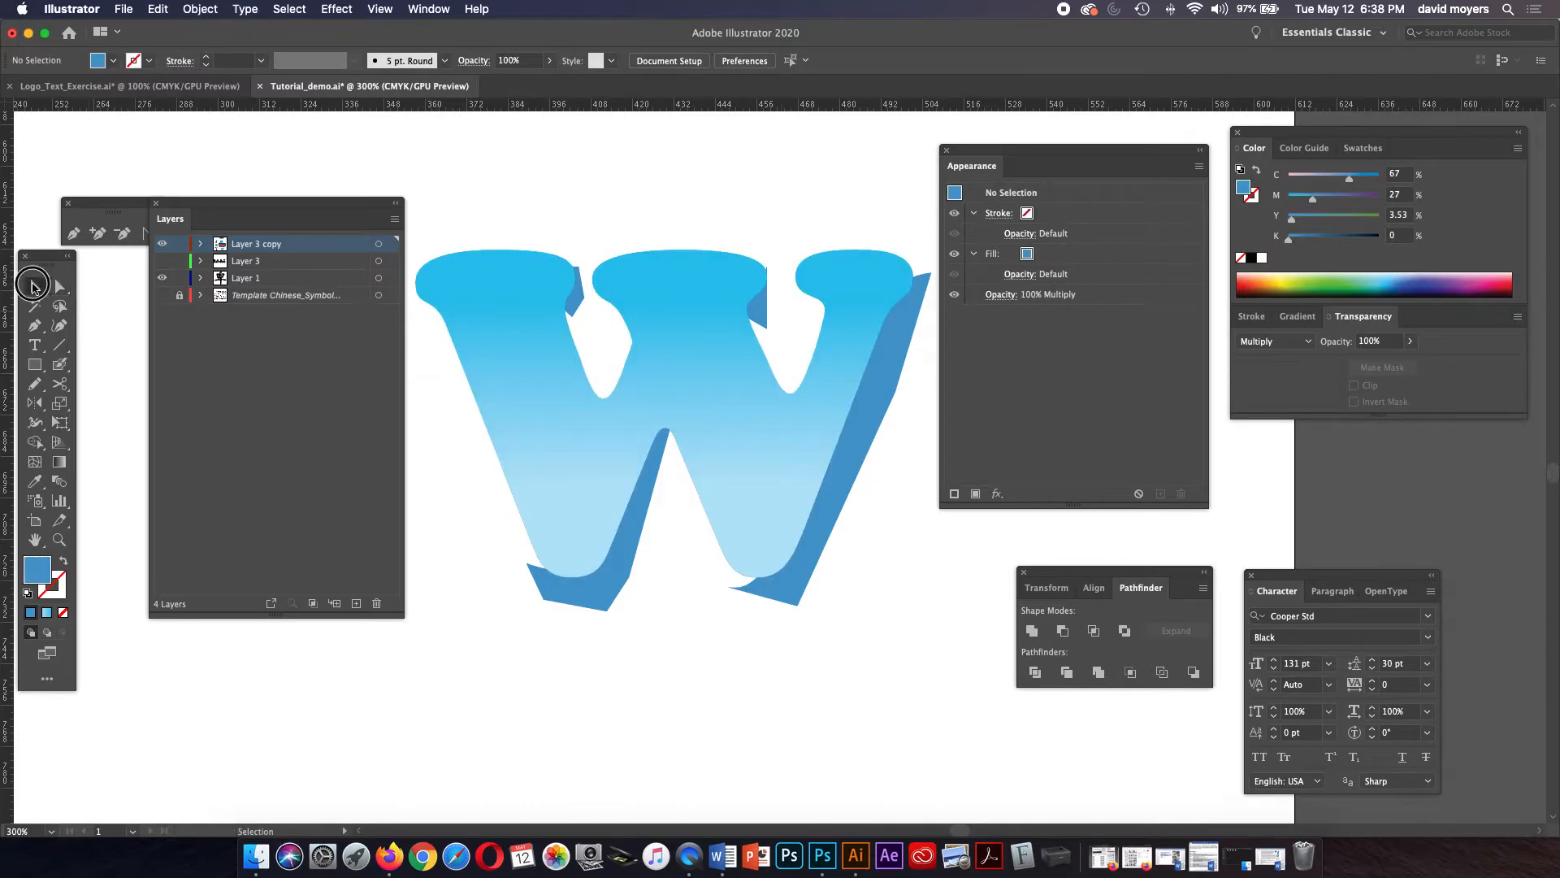
drag(456, 185, 926, 684)
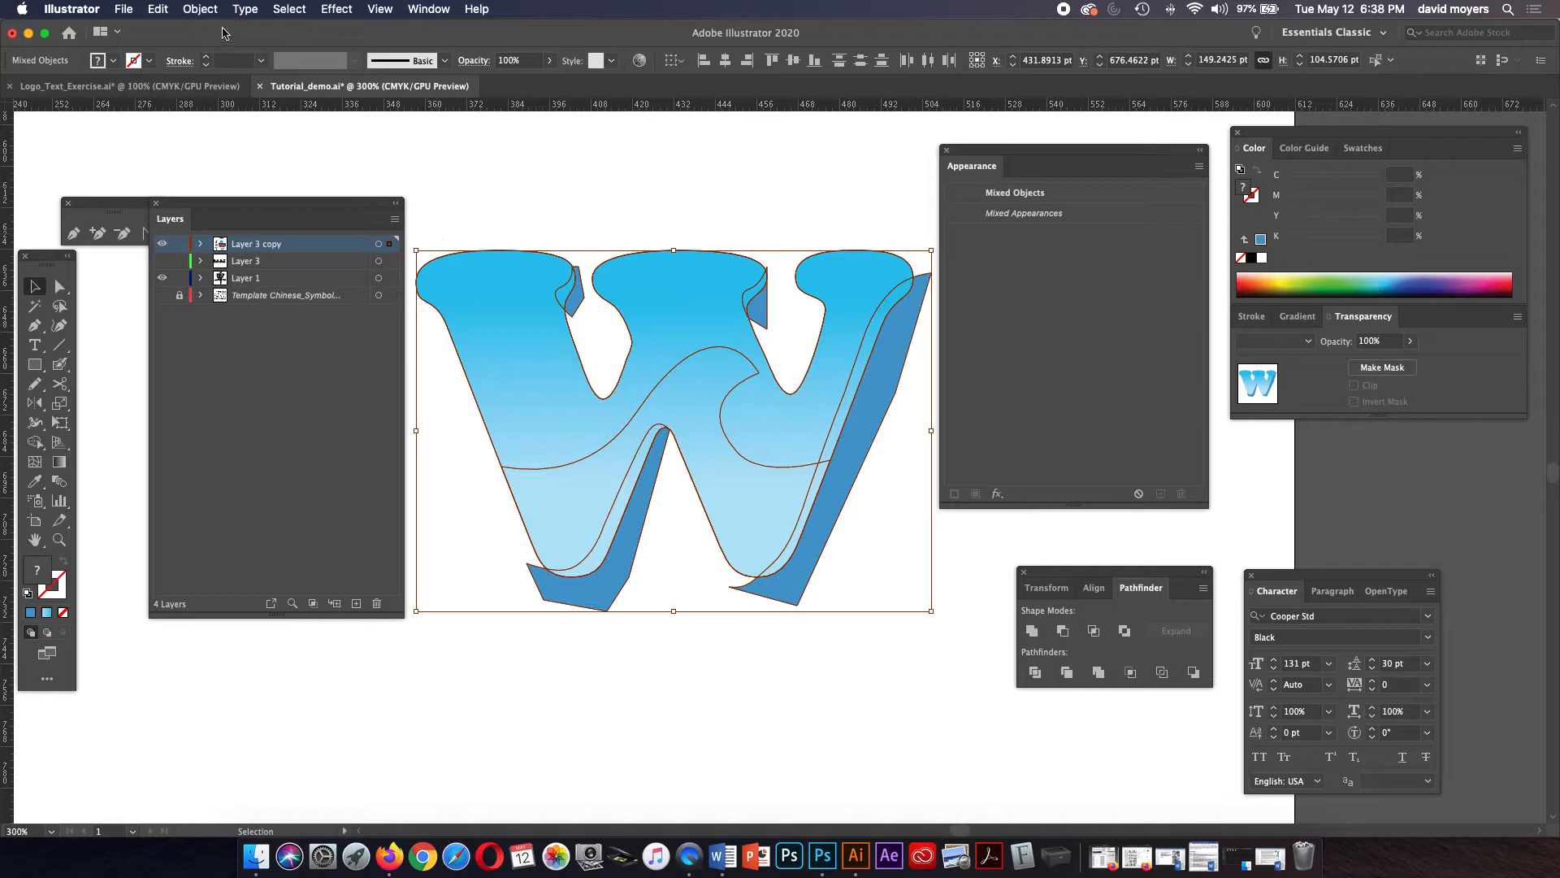
click(199, 9)
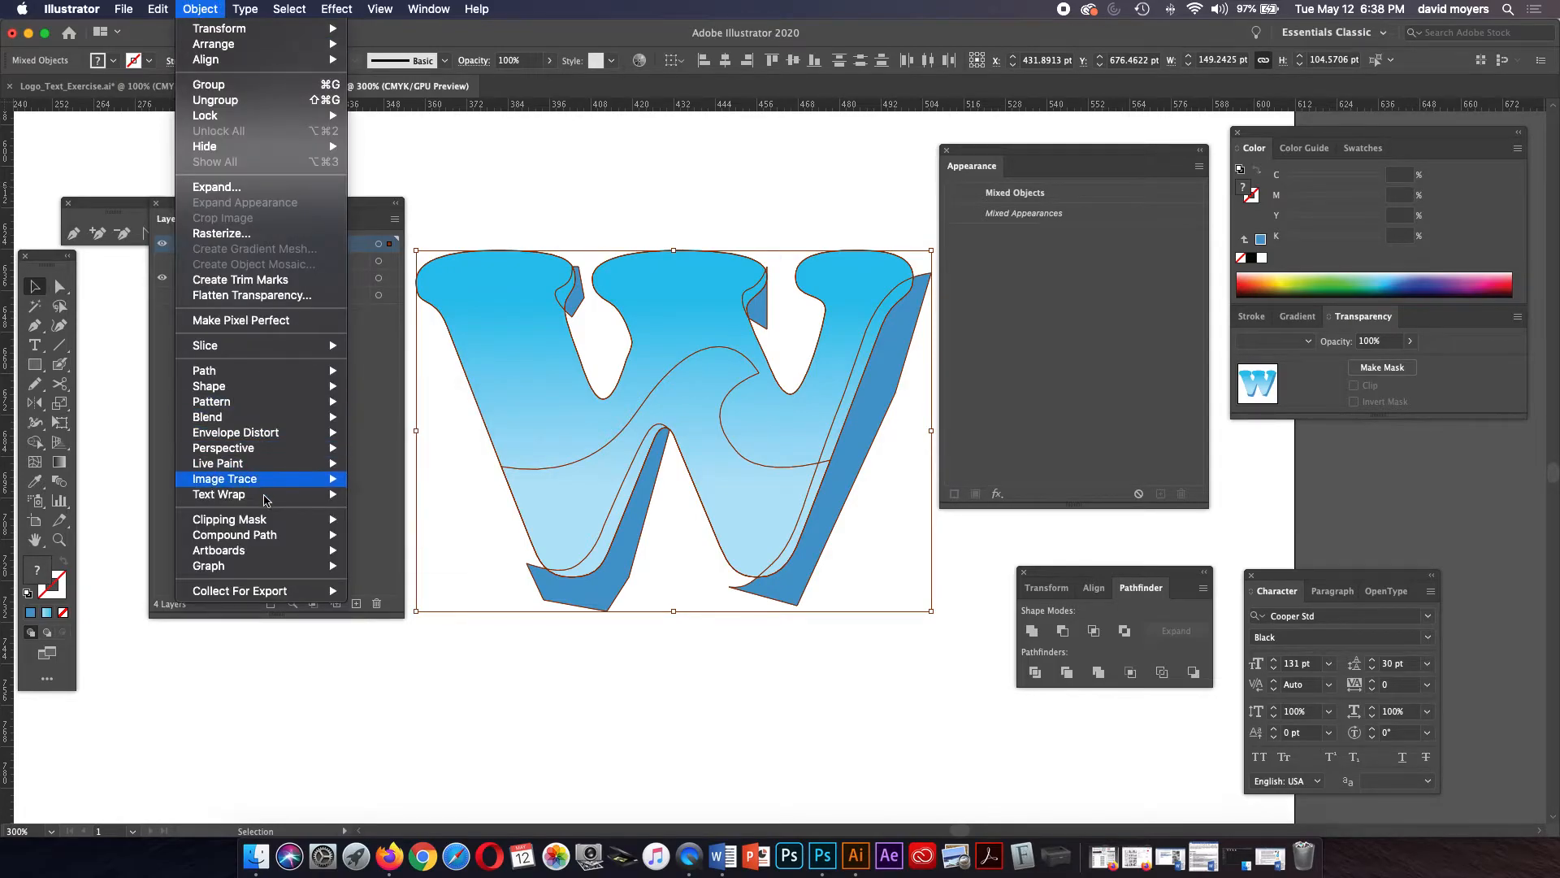
mouse_move(272, 520)
click(367, 521)
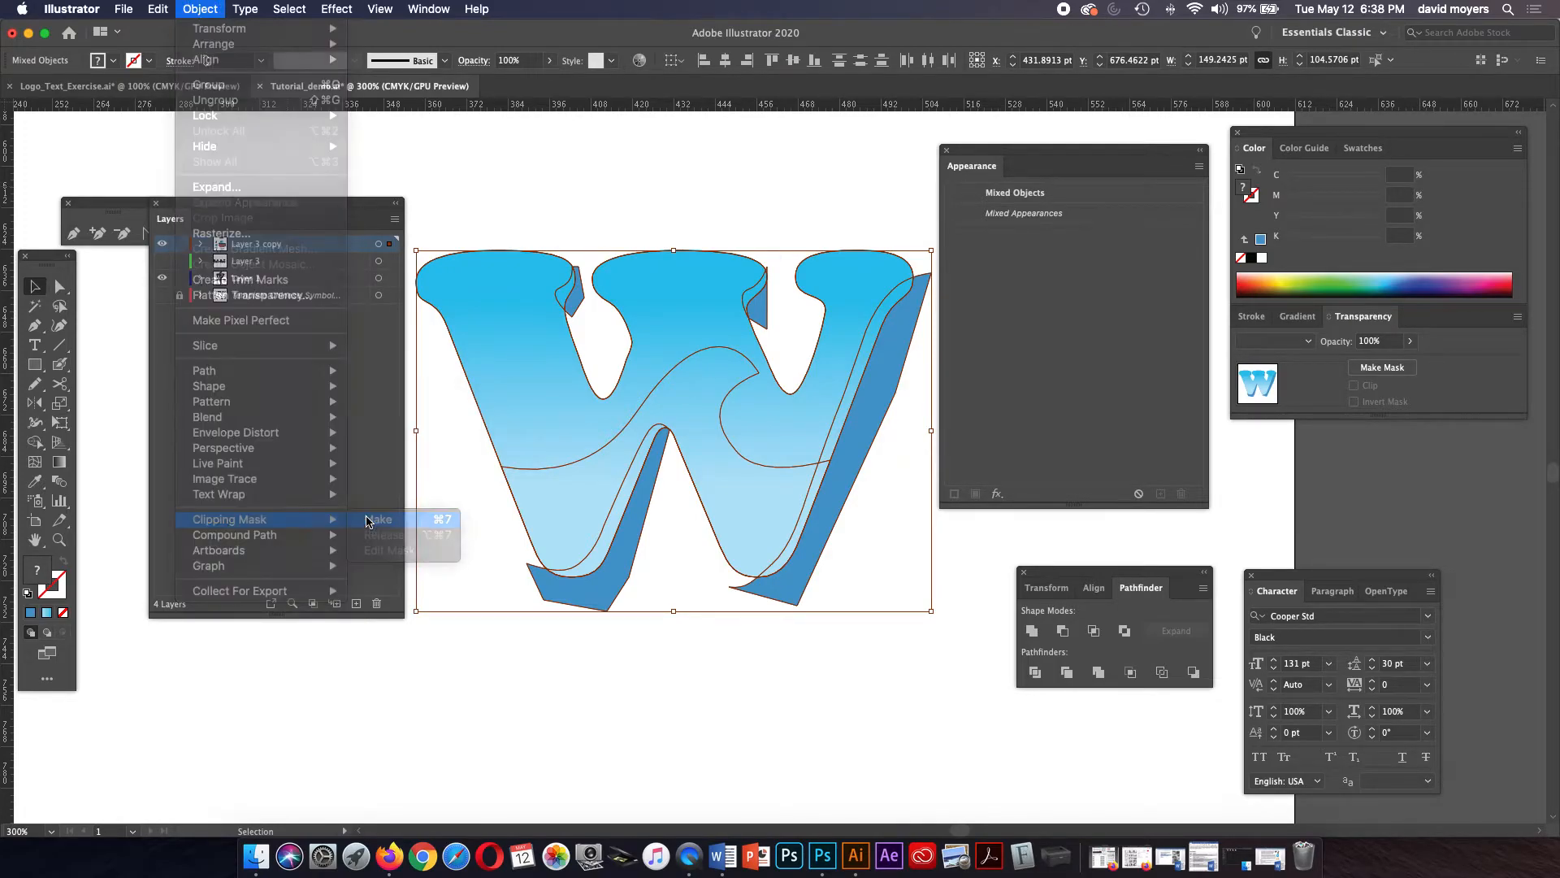
click(568, 635)
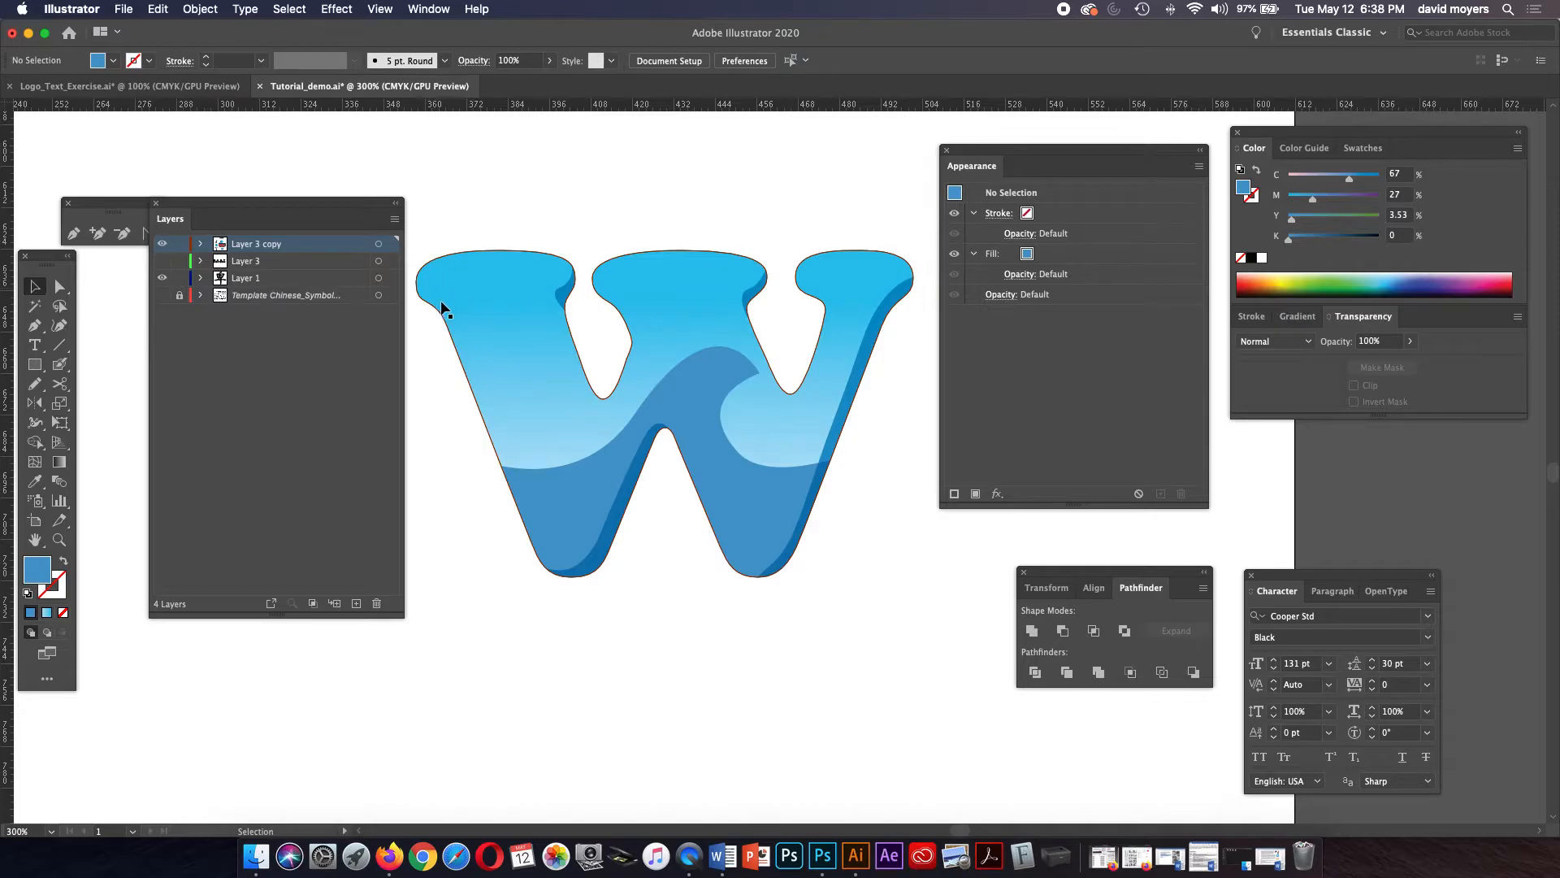
Step: Draw a small closed curved highlight with the Pen tool on the left serif's upper-left part and fill it white
click(60, 539)
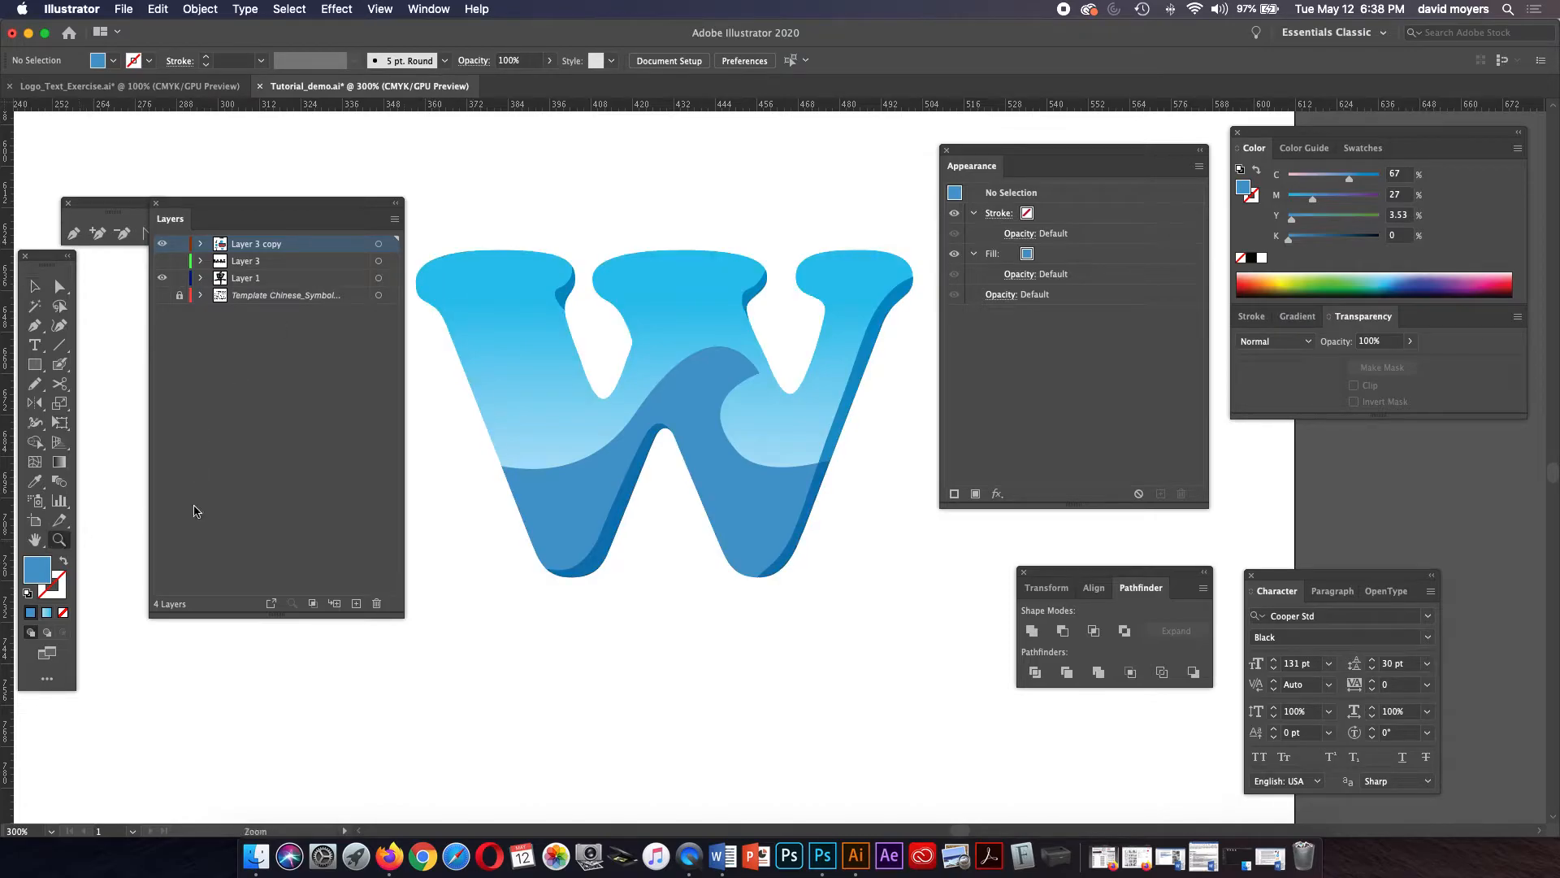
click(550, 362)
drag(686, 393, 550, 375)
click(36, 330)
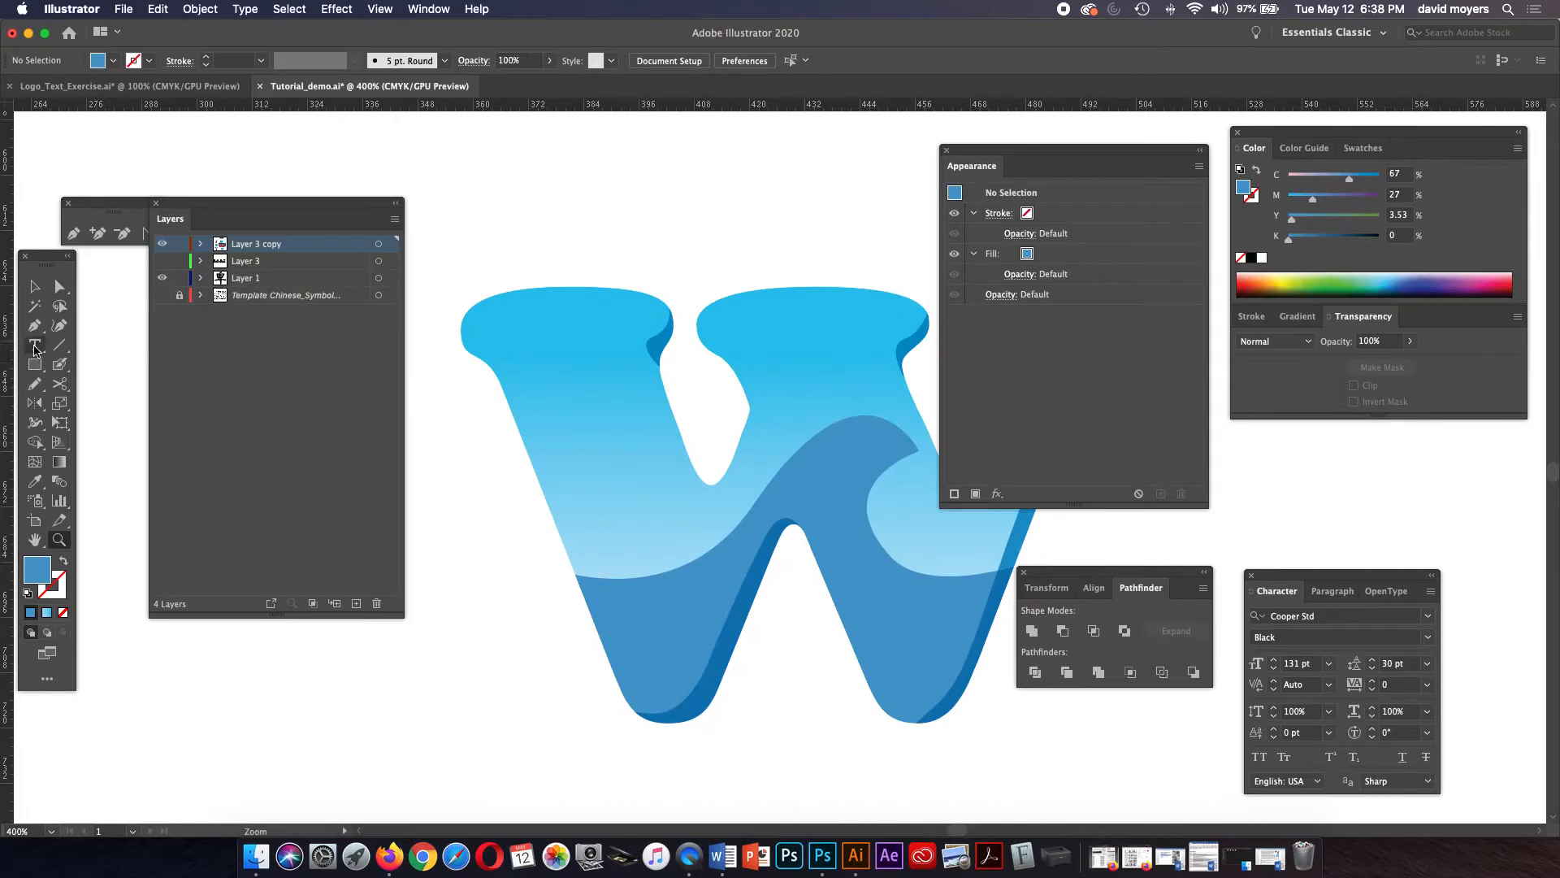
click(511, 306)
mouse_move(481, 322)
mouse_down()
mouse_move(481, 336)
mouse_move(493, 325)
mouse_up()
click(511, 307)
drag(511, 306, 558, 310)
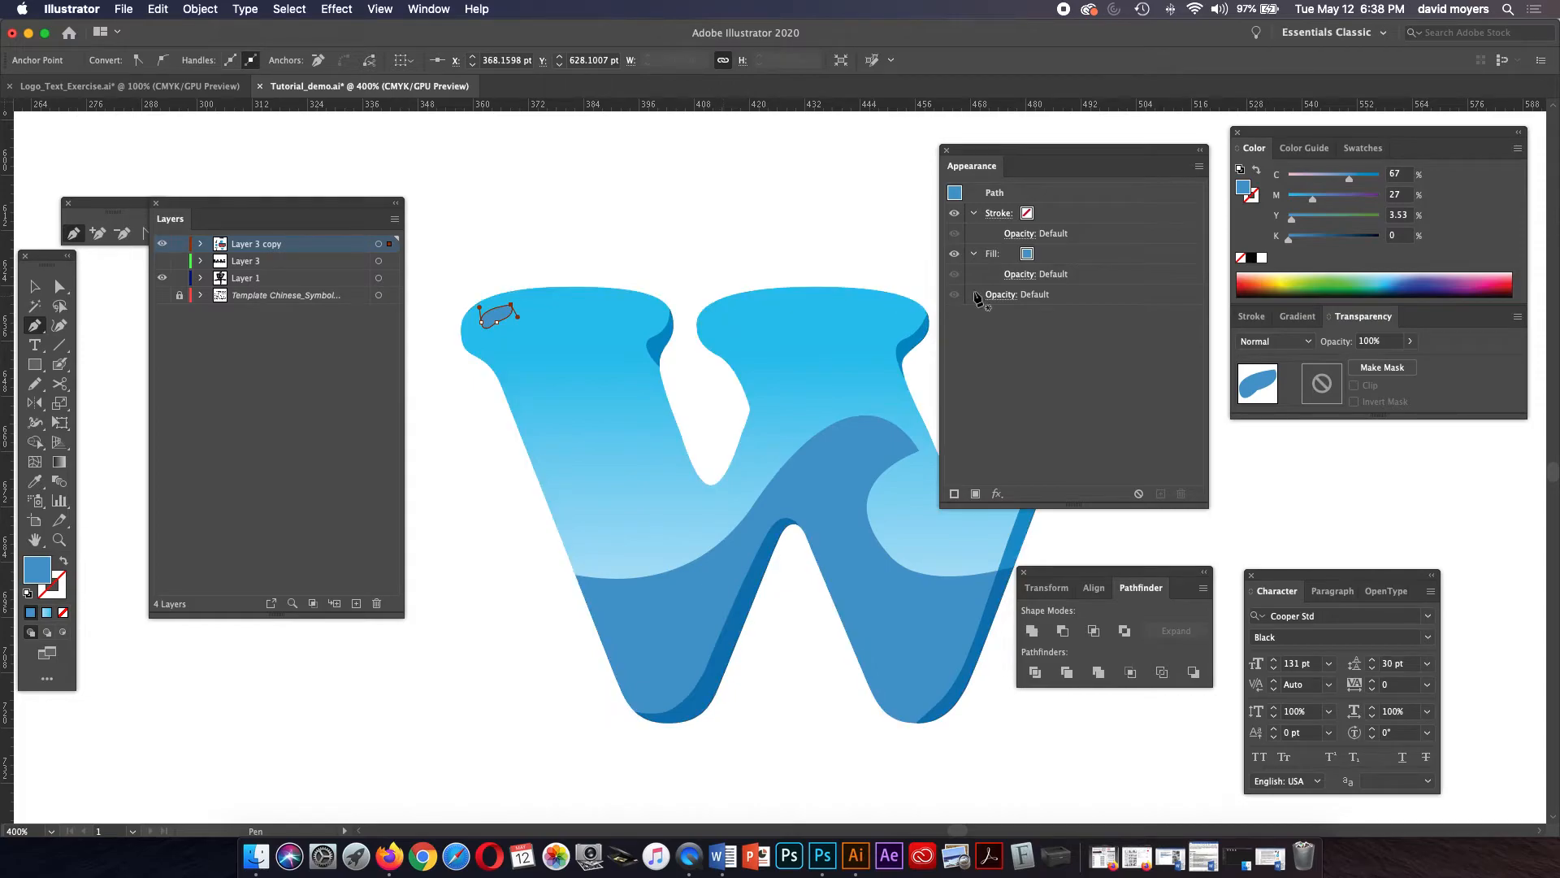
click(1261, 258)
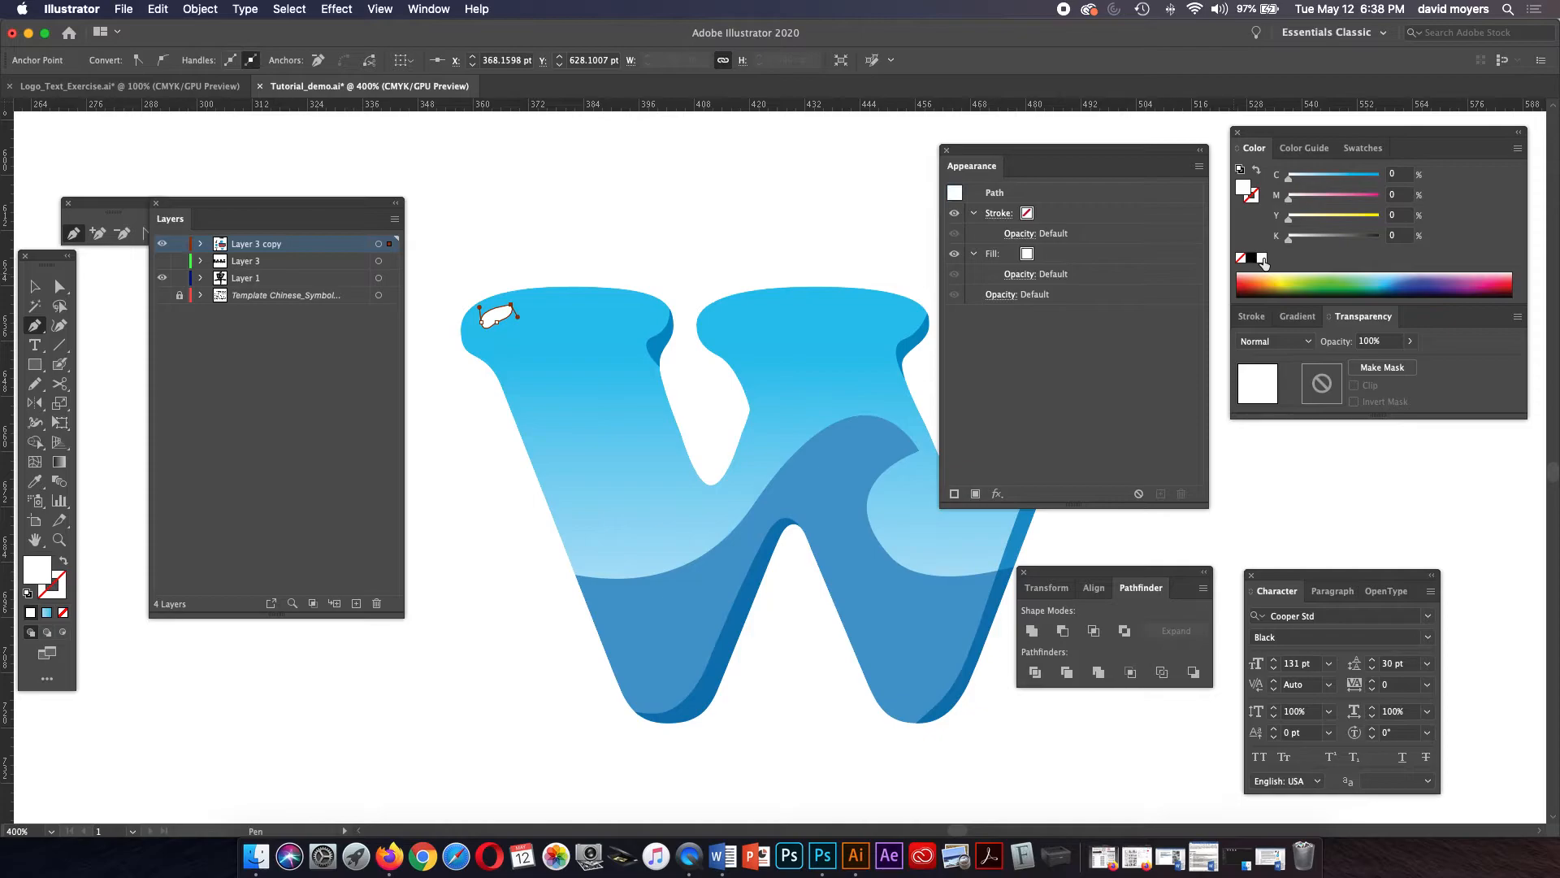
Step: Draw a narrow white Pen highlight on the middle serif's upper-left curve, save the document, and deselect the shape
click(749, 302)
click(709, 325)
mouse_move(709, 329)
mouse_down()
mouse_move(717, 344)
mouse_move(711, 329)
mouse_up()
click(723, 326)
key(super+s)
key(super+z)
key(super+z)
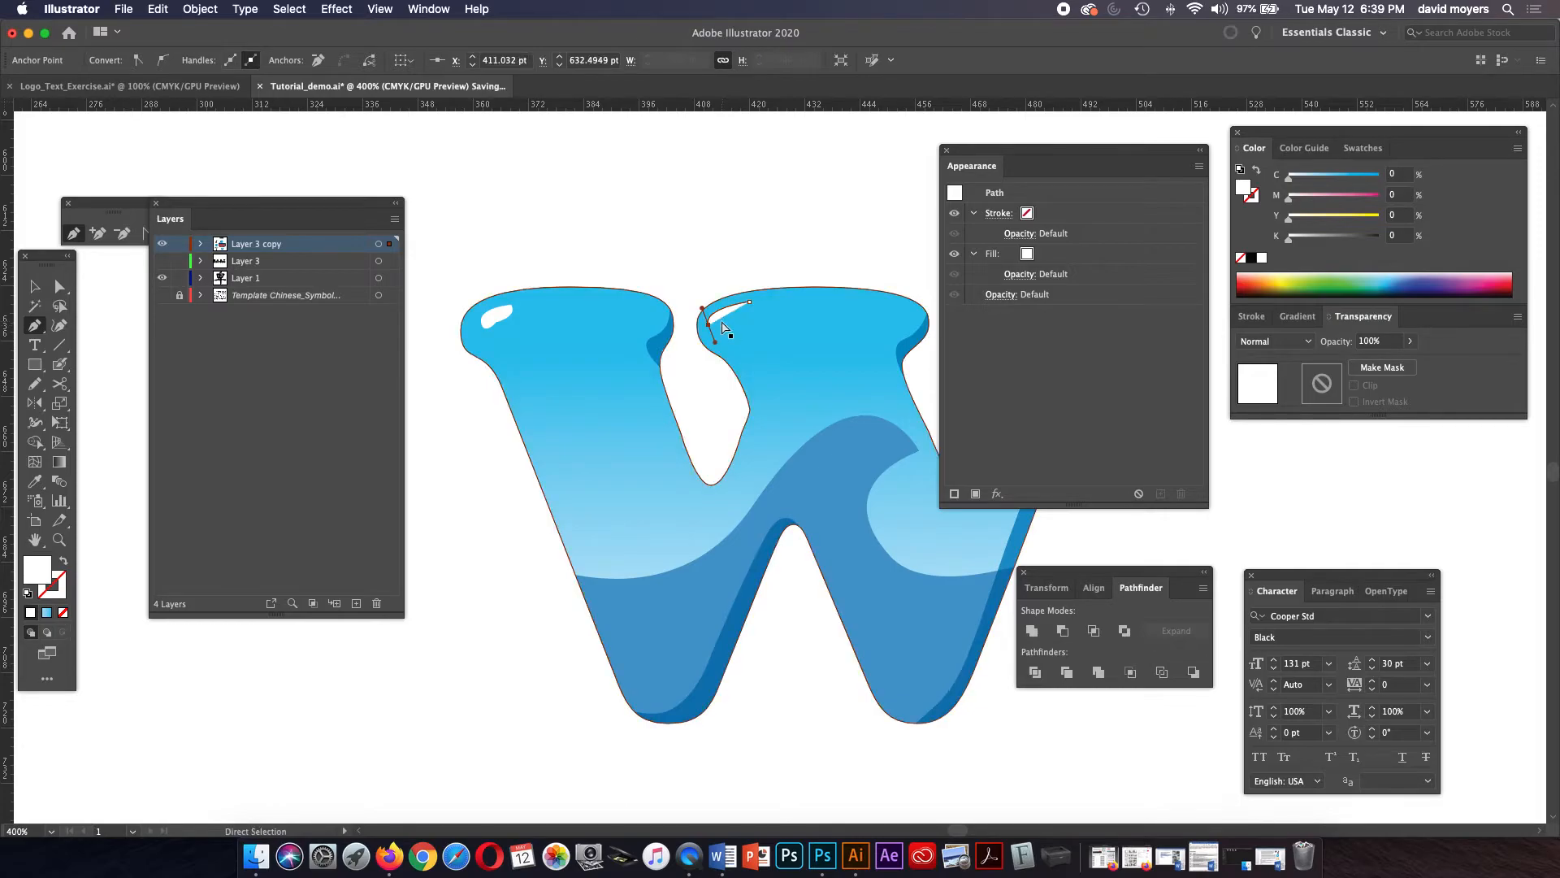
drag(715, 309, 609, 288)
key(super+shift+a)
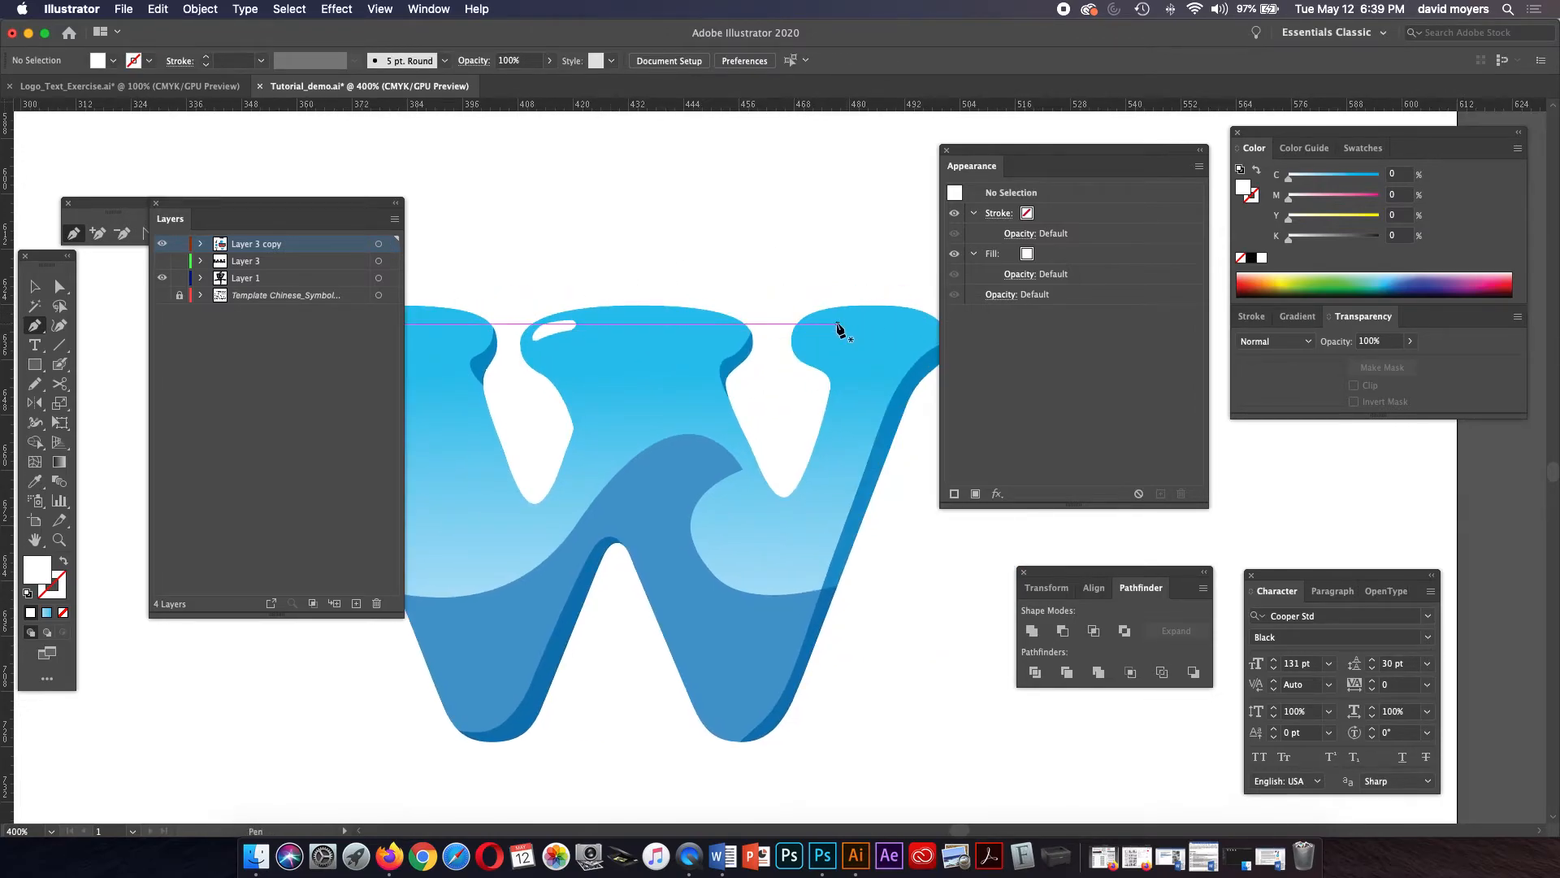
Step: Draw a small closed white Pen highlight on the right serif's upper-left curve and deselect it
mouse_move(830, 320)
mouse_down()
mouse_move(805, 355)
mouse_move(831, 328)
mouse_up()
click(804, 336)
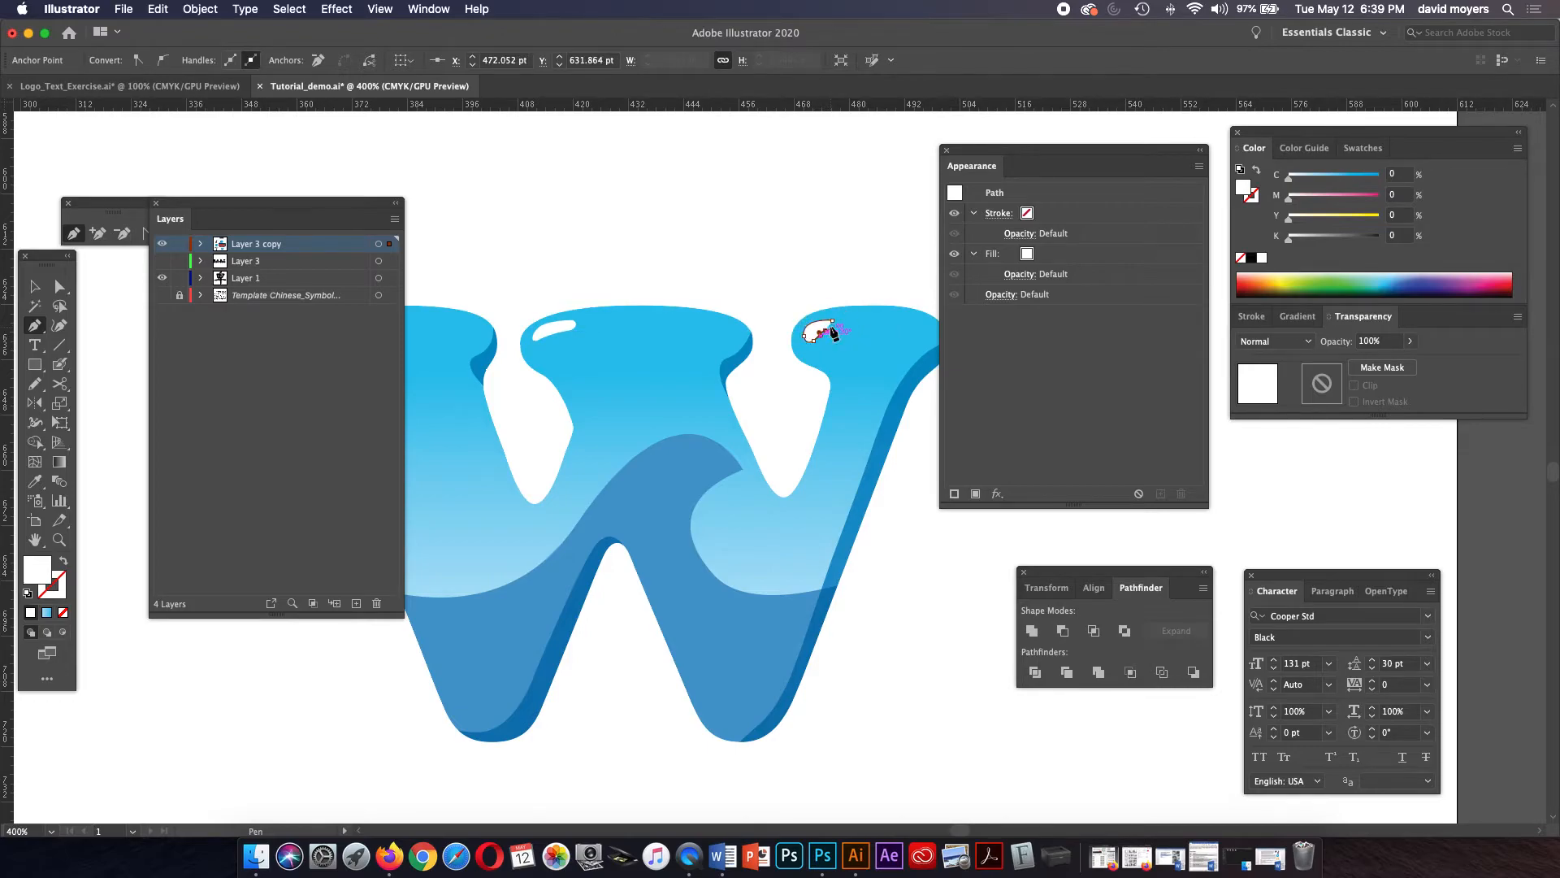
click(832, 321)
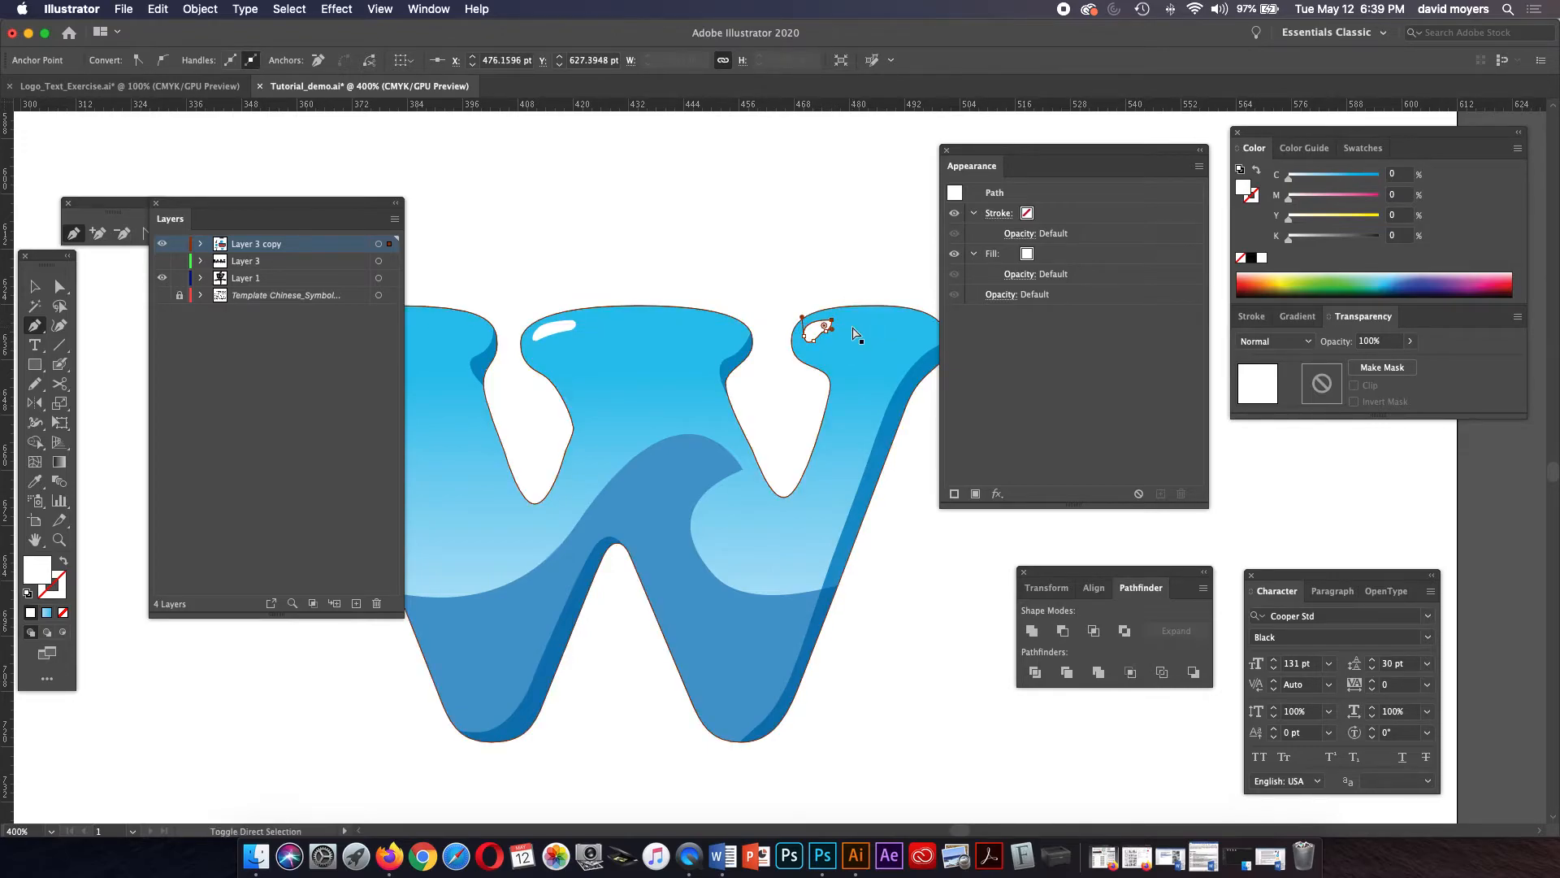
key(super+shift+a)
Step: Select the right serif's white highlight and redraw part of its upper edge with the Pencil tool
drag(820, 353, 849, 347)
key(z)
click(859, 337)
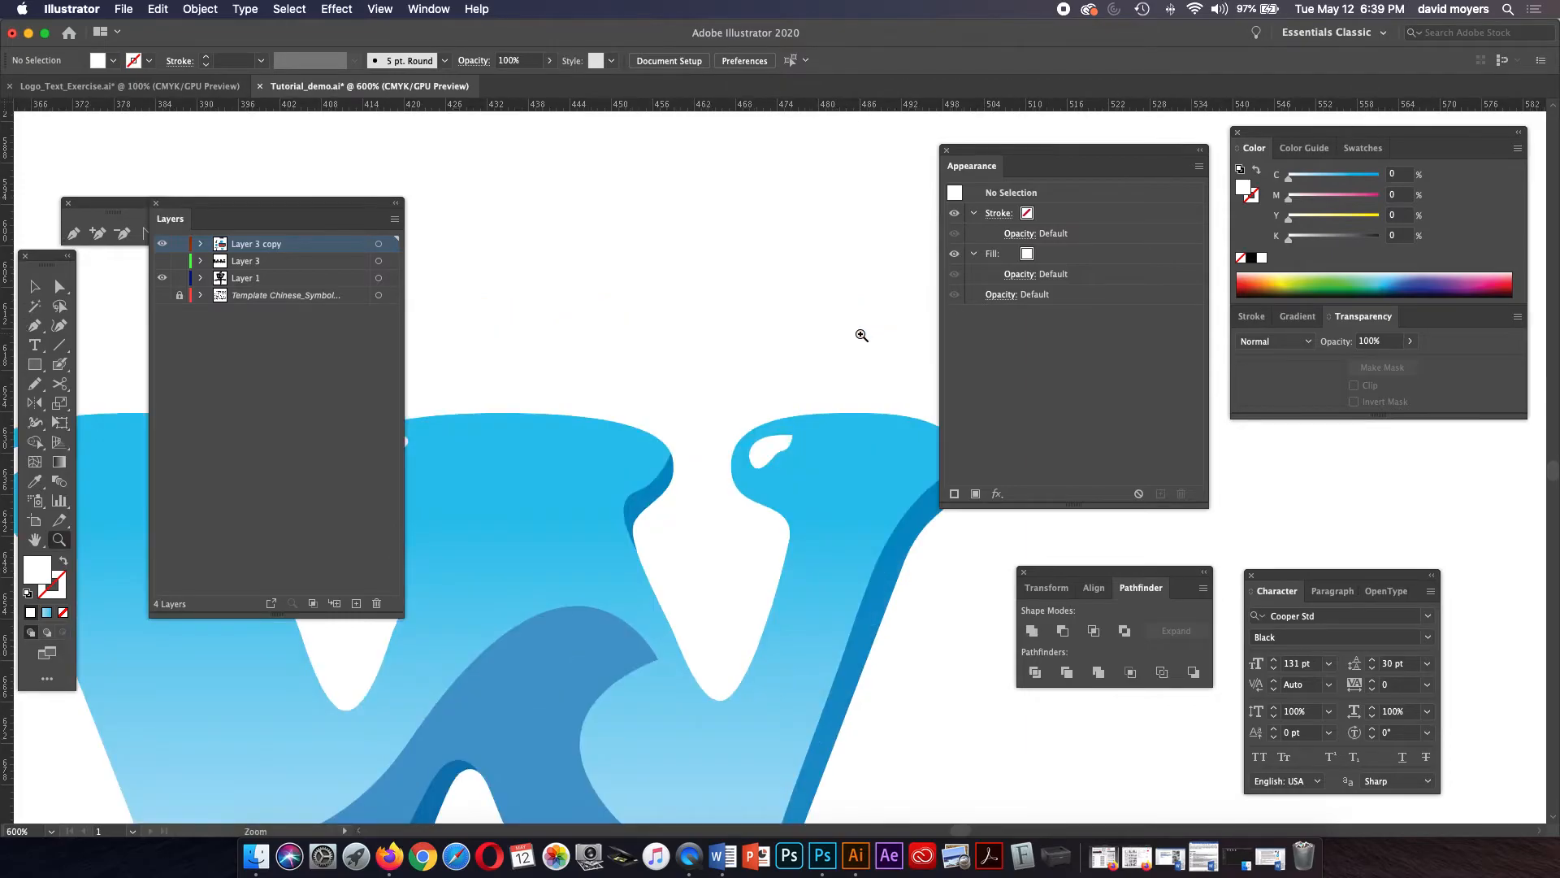
click(825, 465)
click(788, 472)
key(a)
click(622, 412)
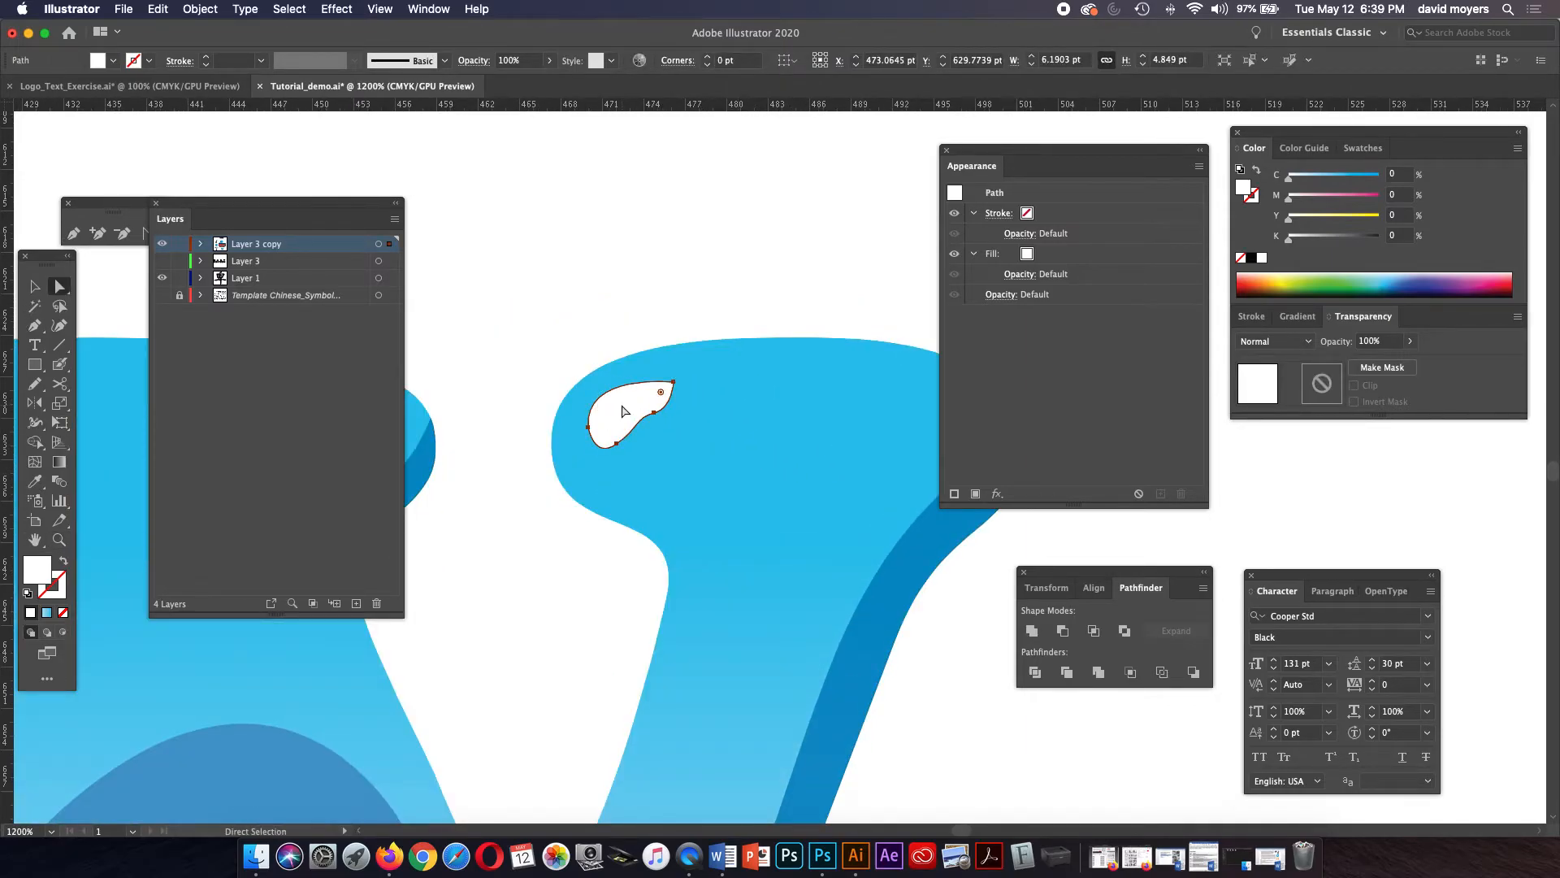
key(n)
mouse_move(637, 385)
mouse_down()
mouse_move(665, 380)
mouse_move(661, 405)
mouse_move(667, 386)
mouse_move(639, 380)
mouse_up()
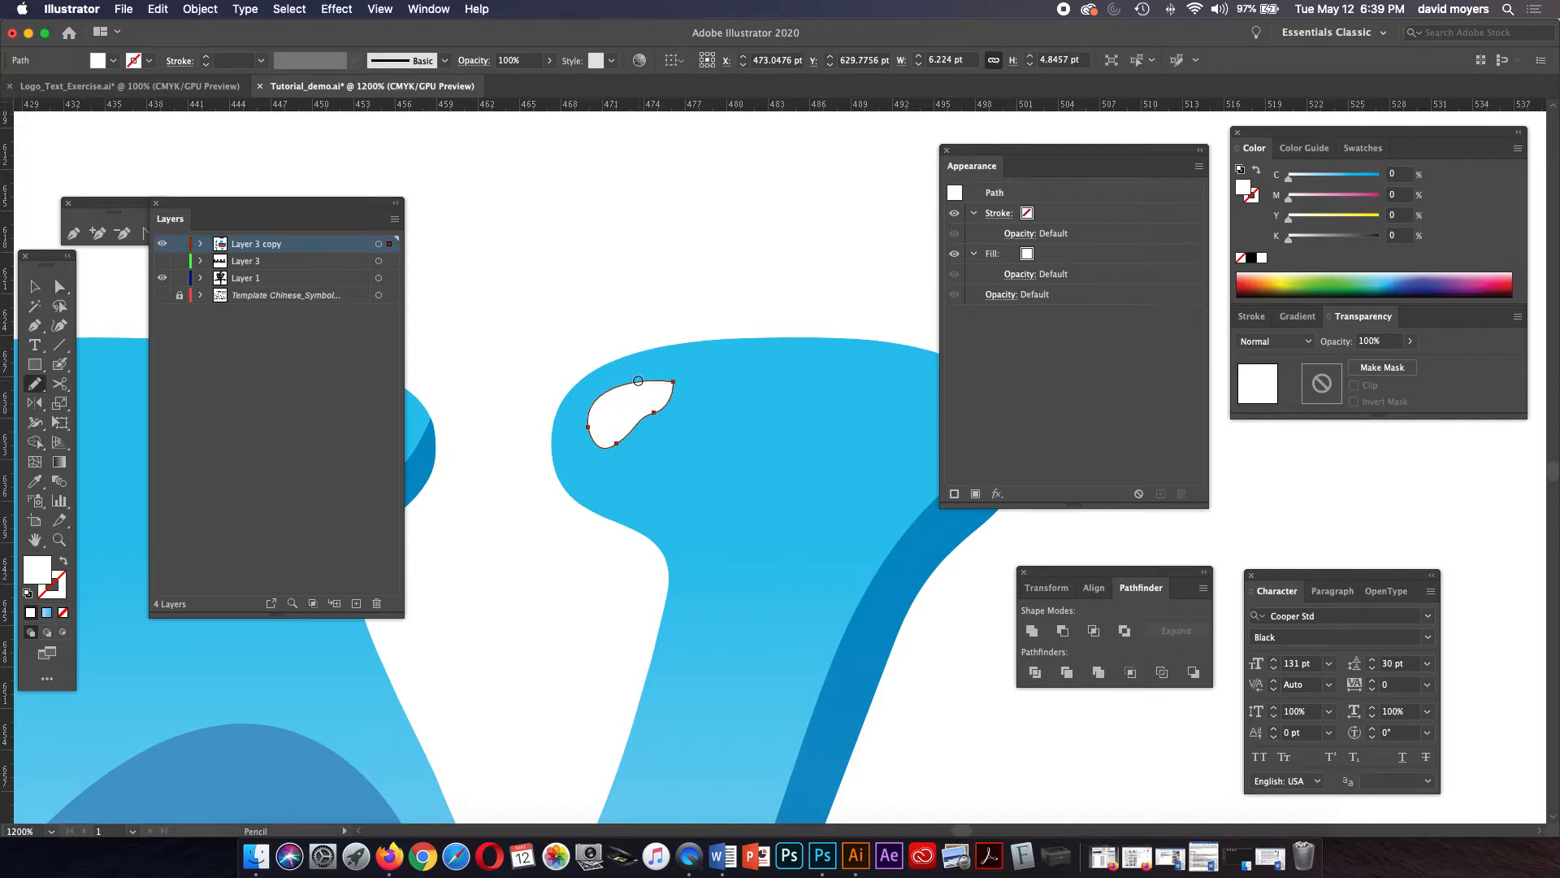
Step: Round the highlight's upper-right end by pulling the top curve handle of its right tip anchor point upward
key(a)
click(673, 381)
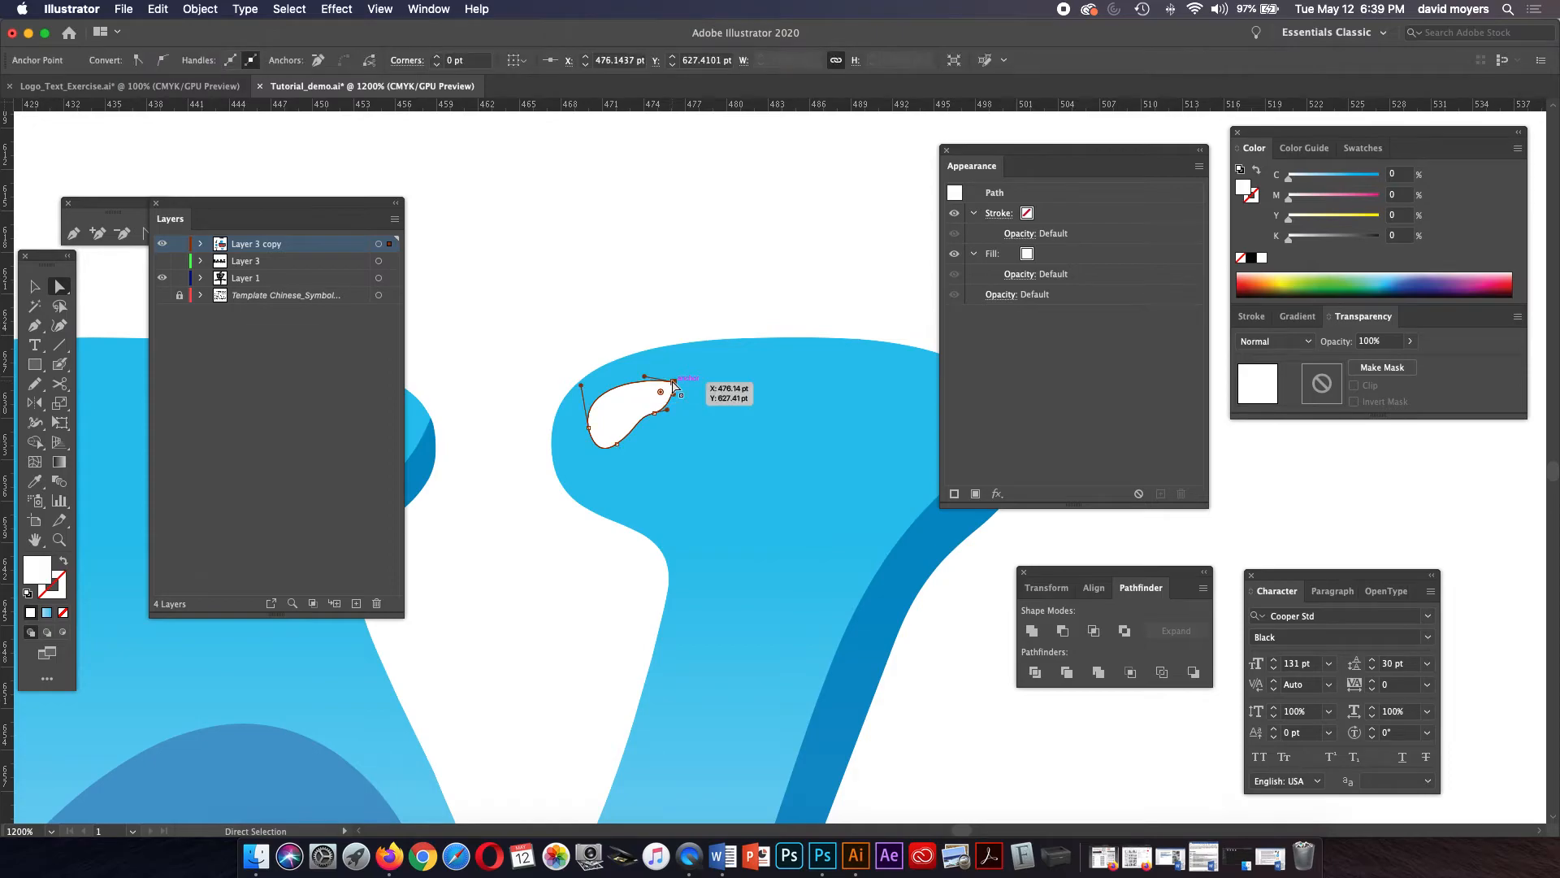
drag(644, 381, 658, 358)
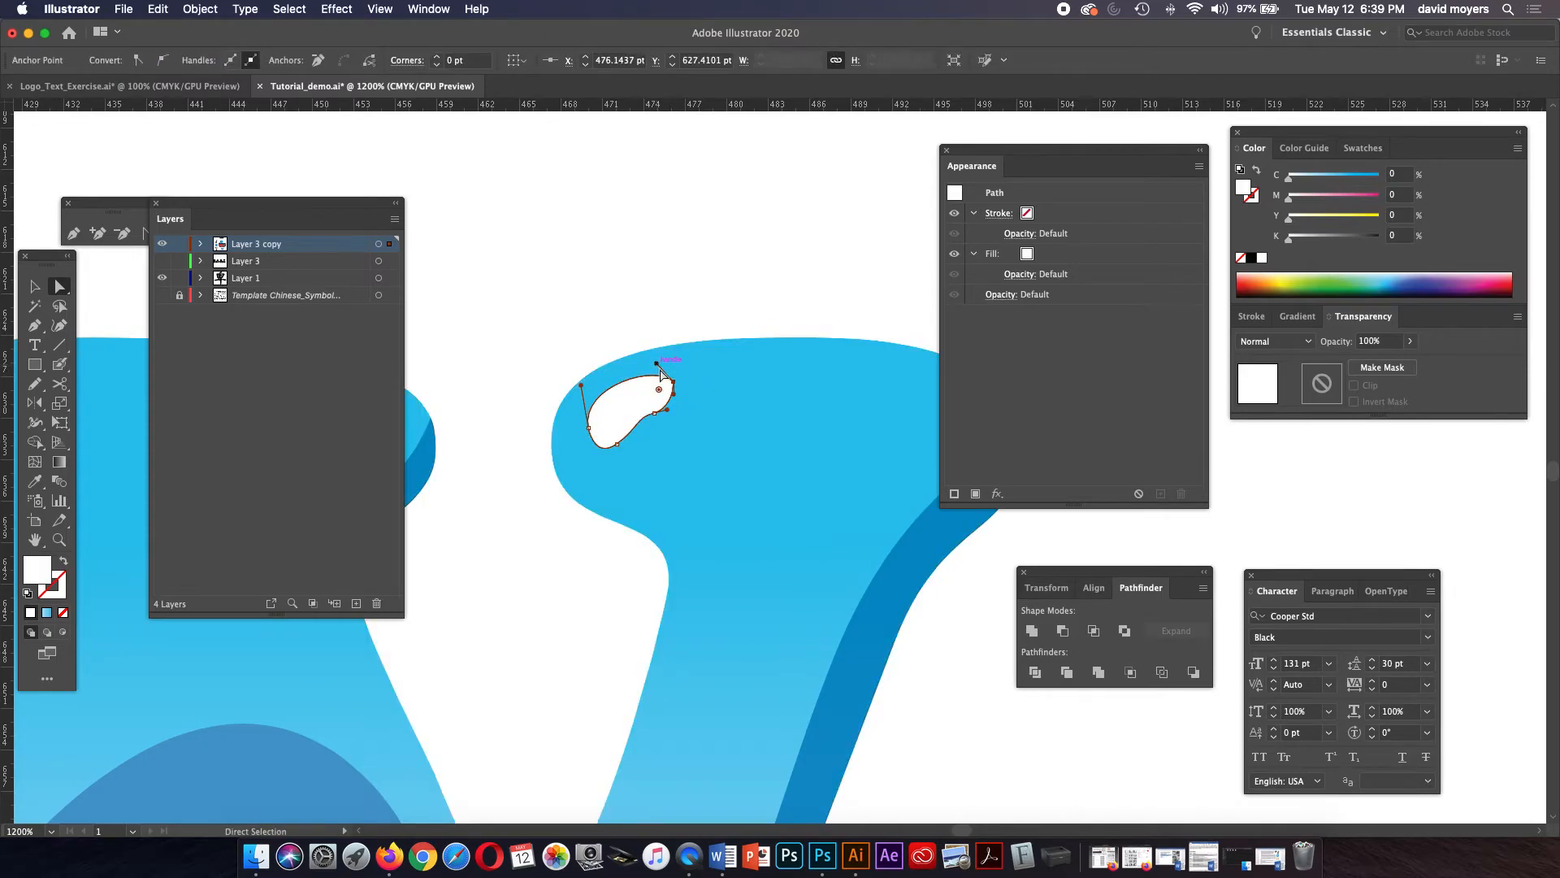
Step: Reshape the highlight's lower edge by moving its lower-left anchor point up, and adjust the curve at its right end
drag(656, 412, 611, 439)
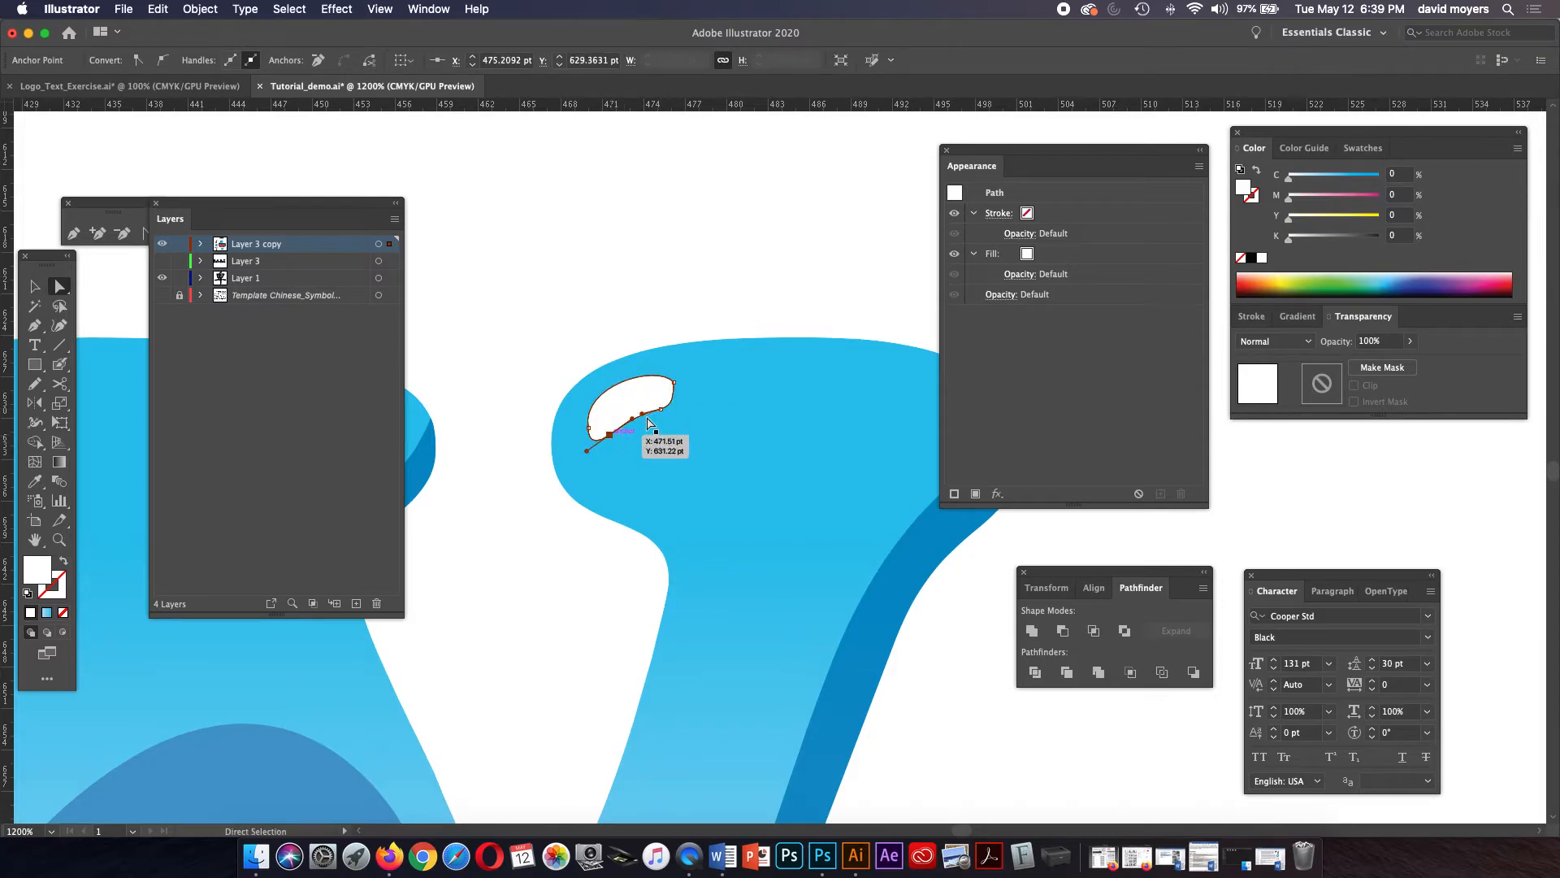
click(661, 411)
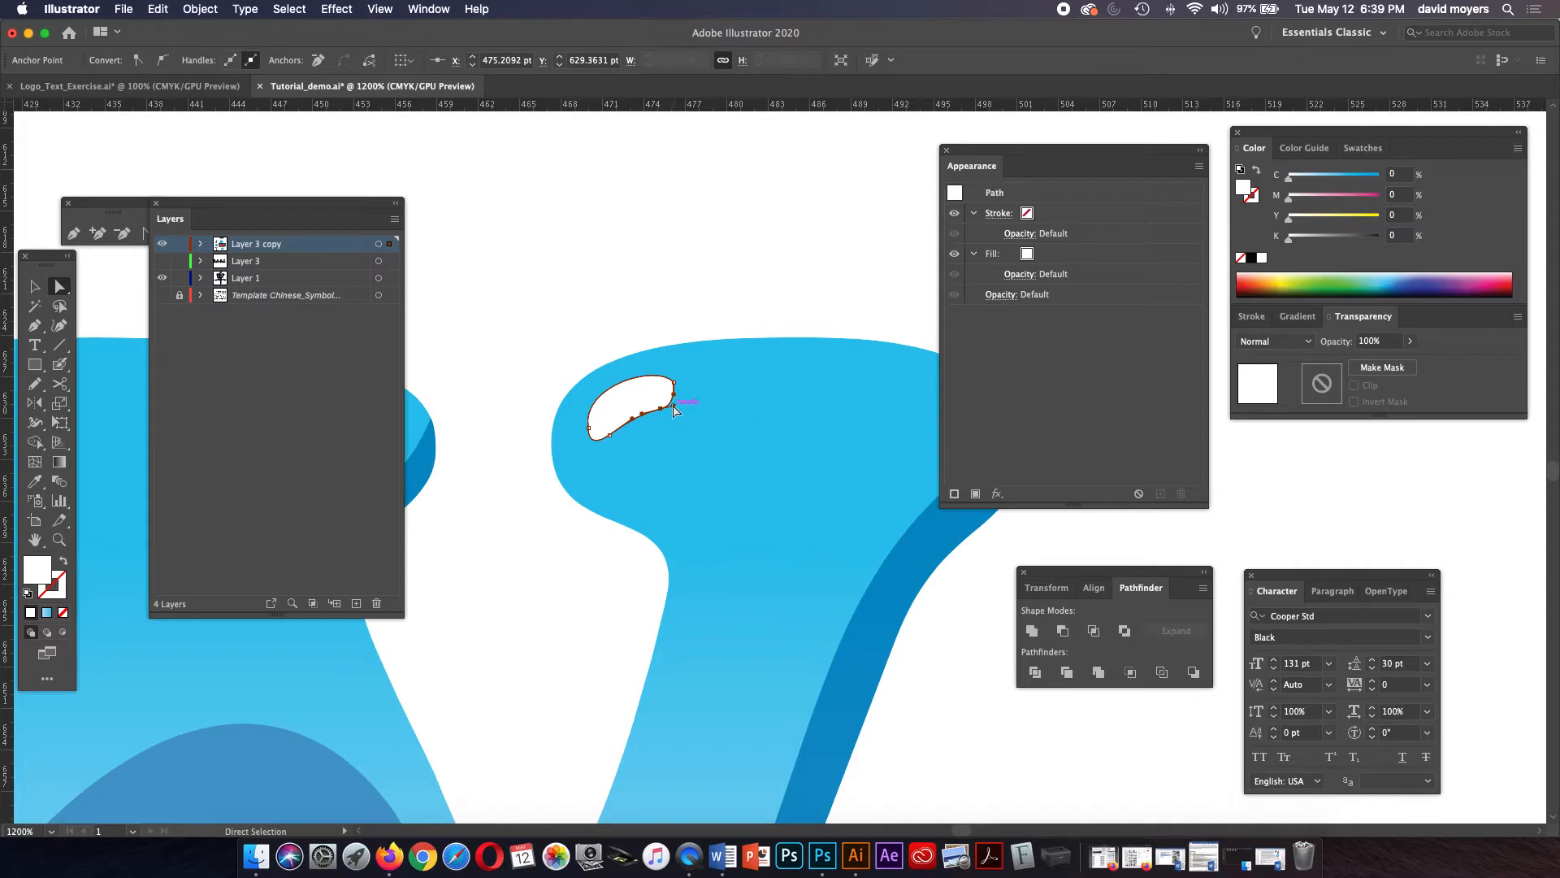
drag(675, 402, 679, 398)
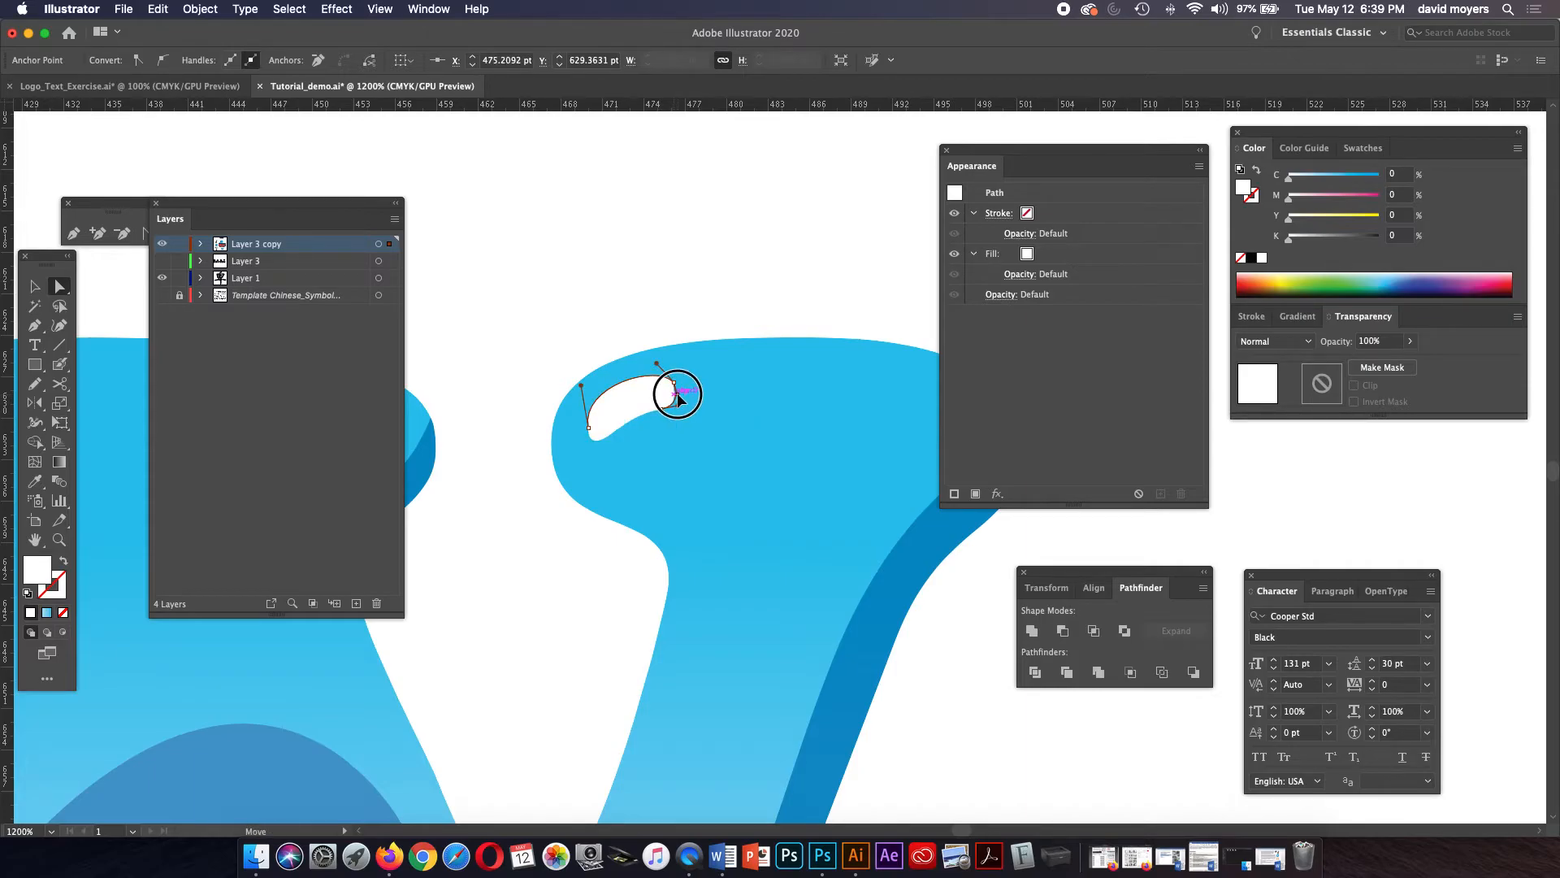
Step: Reshape the left serif's white highlight by pulling its right tip's lower handle outward and moving its lower anchor point slightly up
click(636, 302)
drag(617, 295, 852, 240)
drag(569, 305, 885, 298)
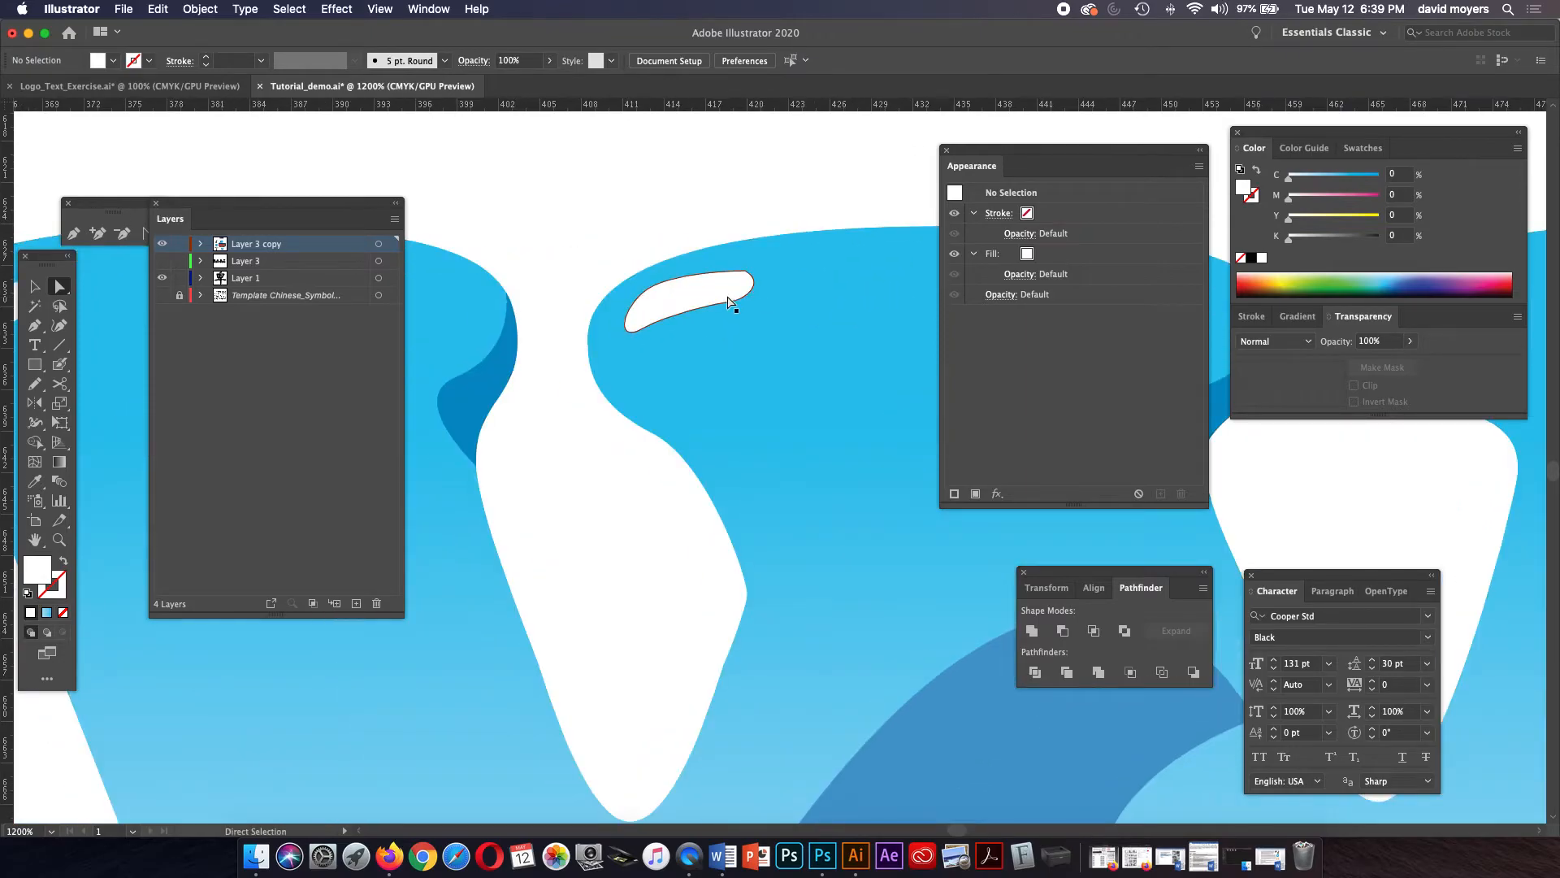
drag(681, 293, 1058, 233)
drag(749, 298, 989, 262)
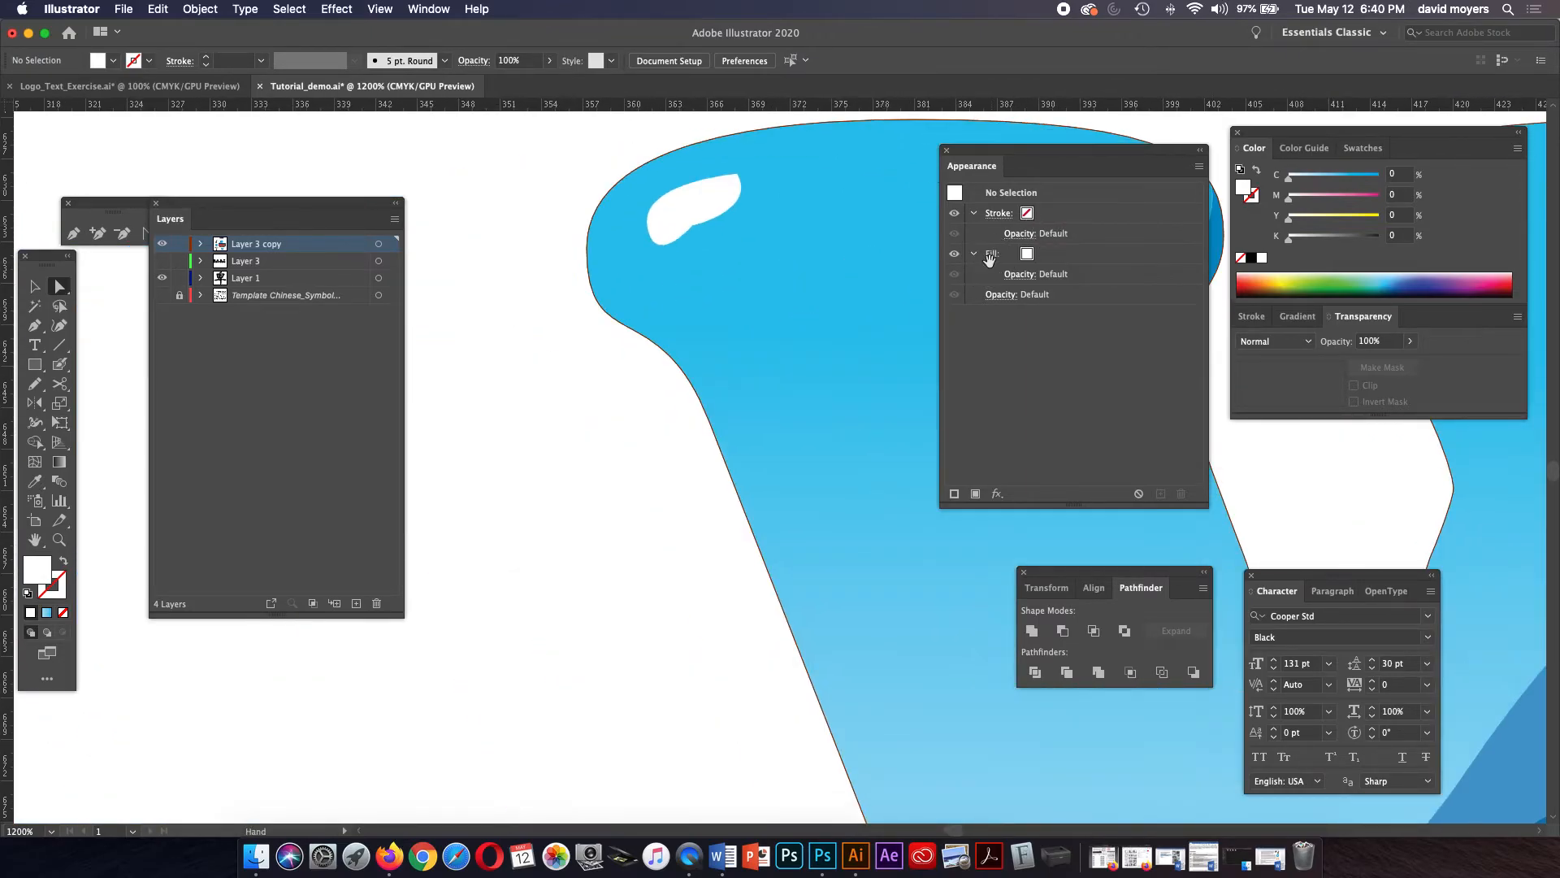
click(707, 218)
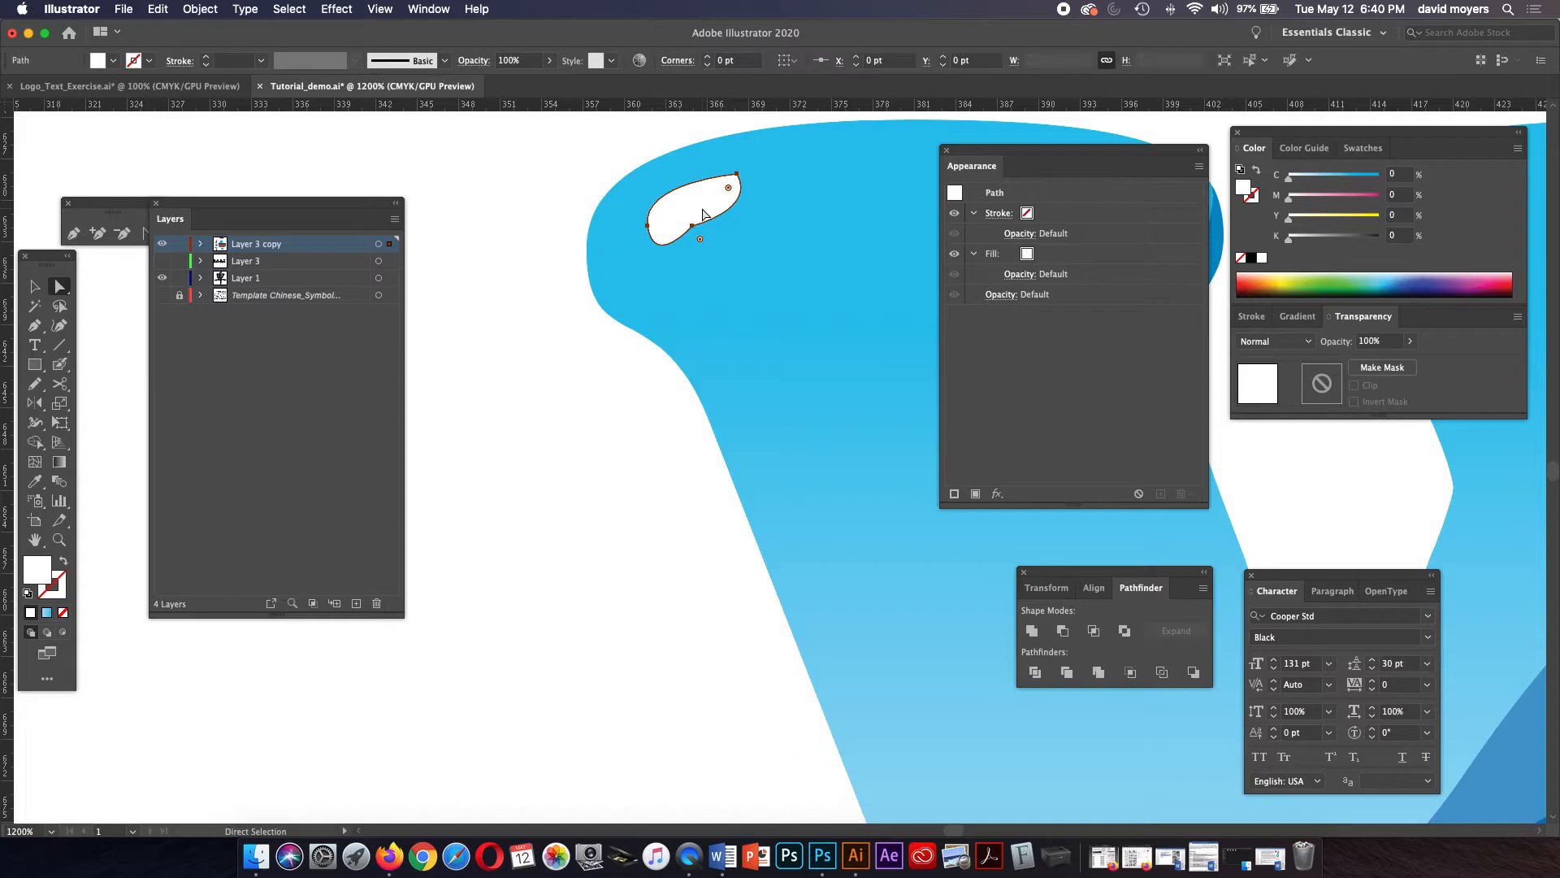
click(737, 174)
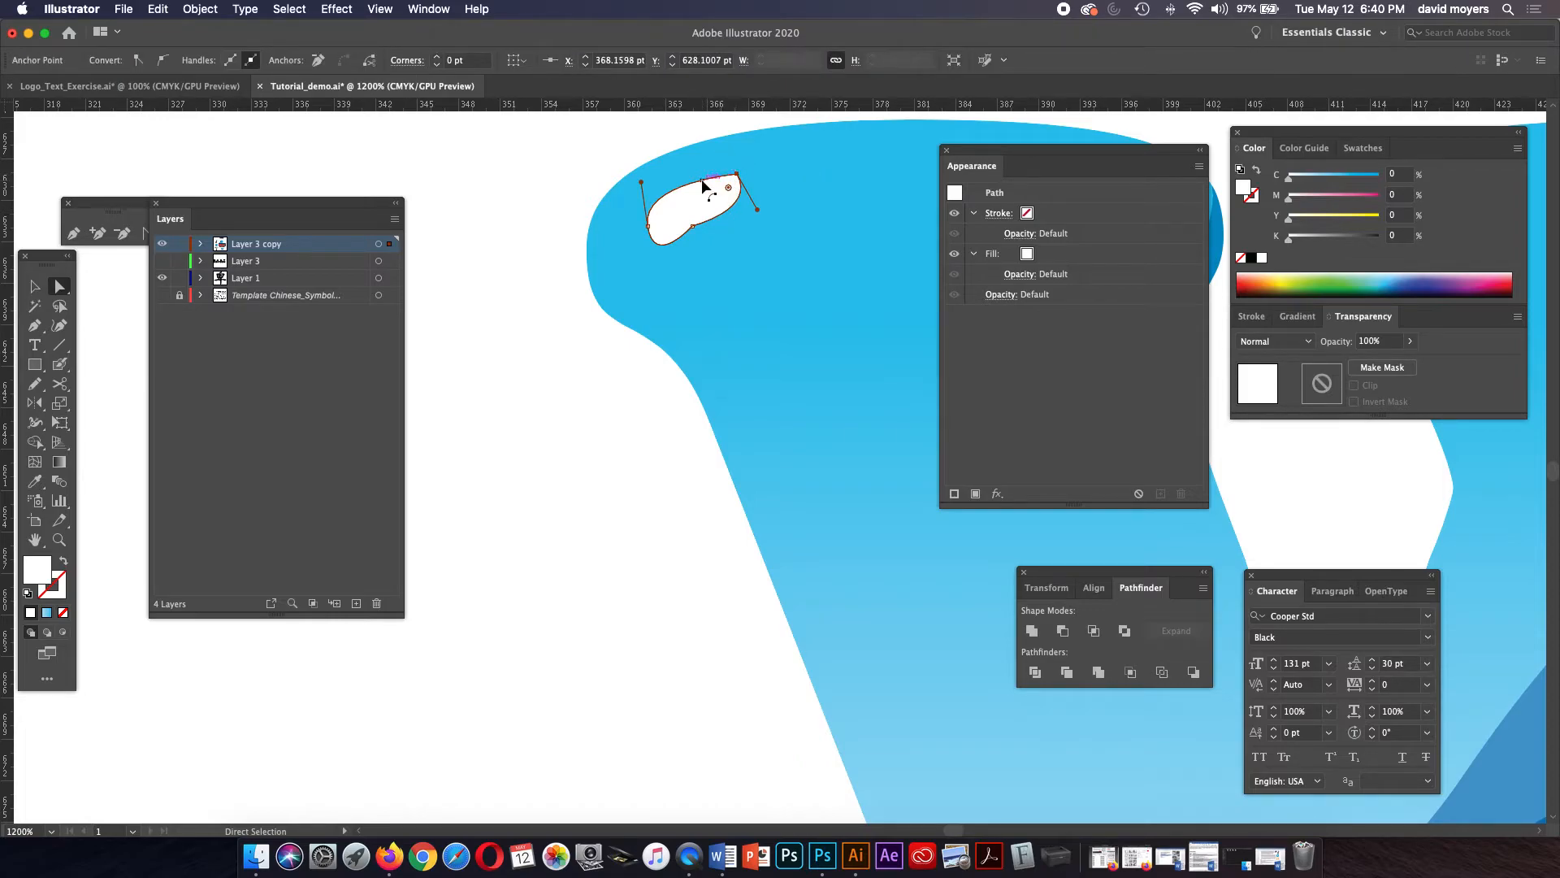
drag(757, 212, 769, 199)
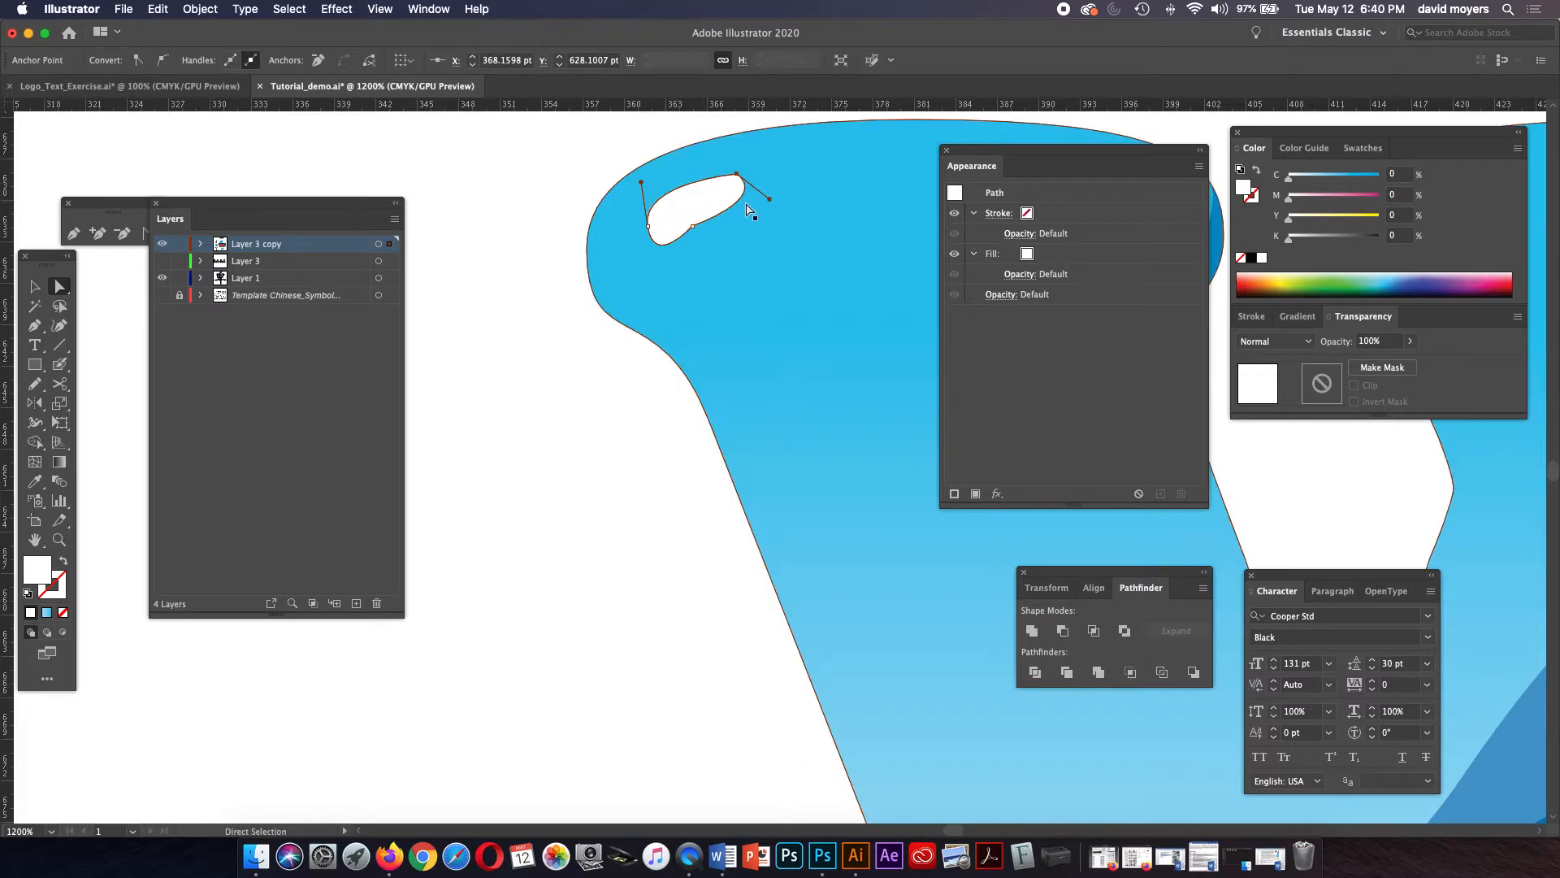
click(693, 226)
drag(694, 226, 698, 223)
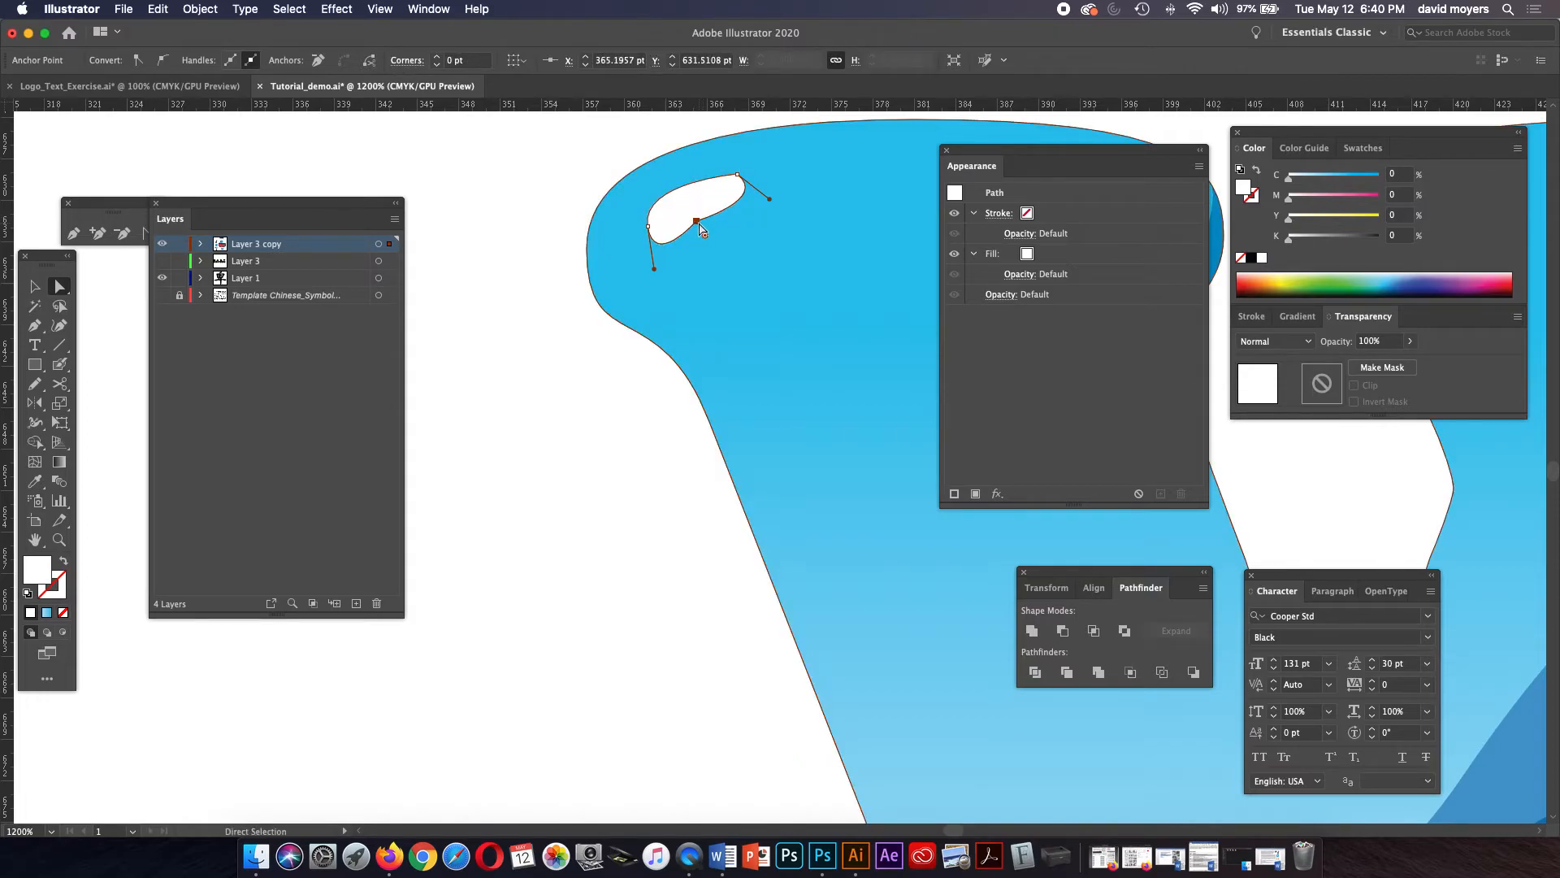
Step: Smooth the left serif highlight with the Anchor Point tool by pulling new curve handles from its lower, right-tip and left anchors, and deselect it
click(697, 226)
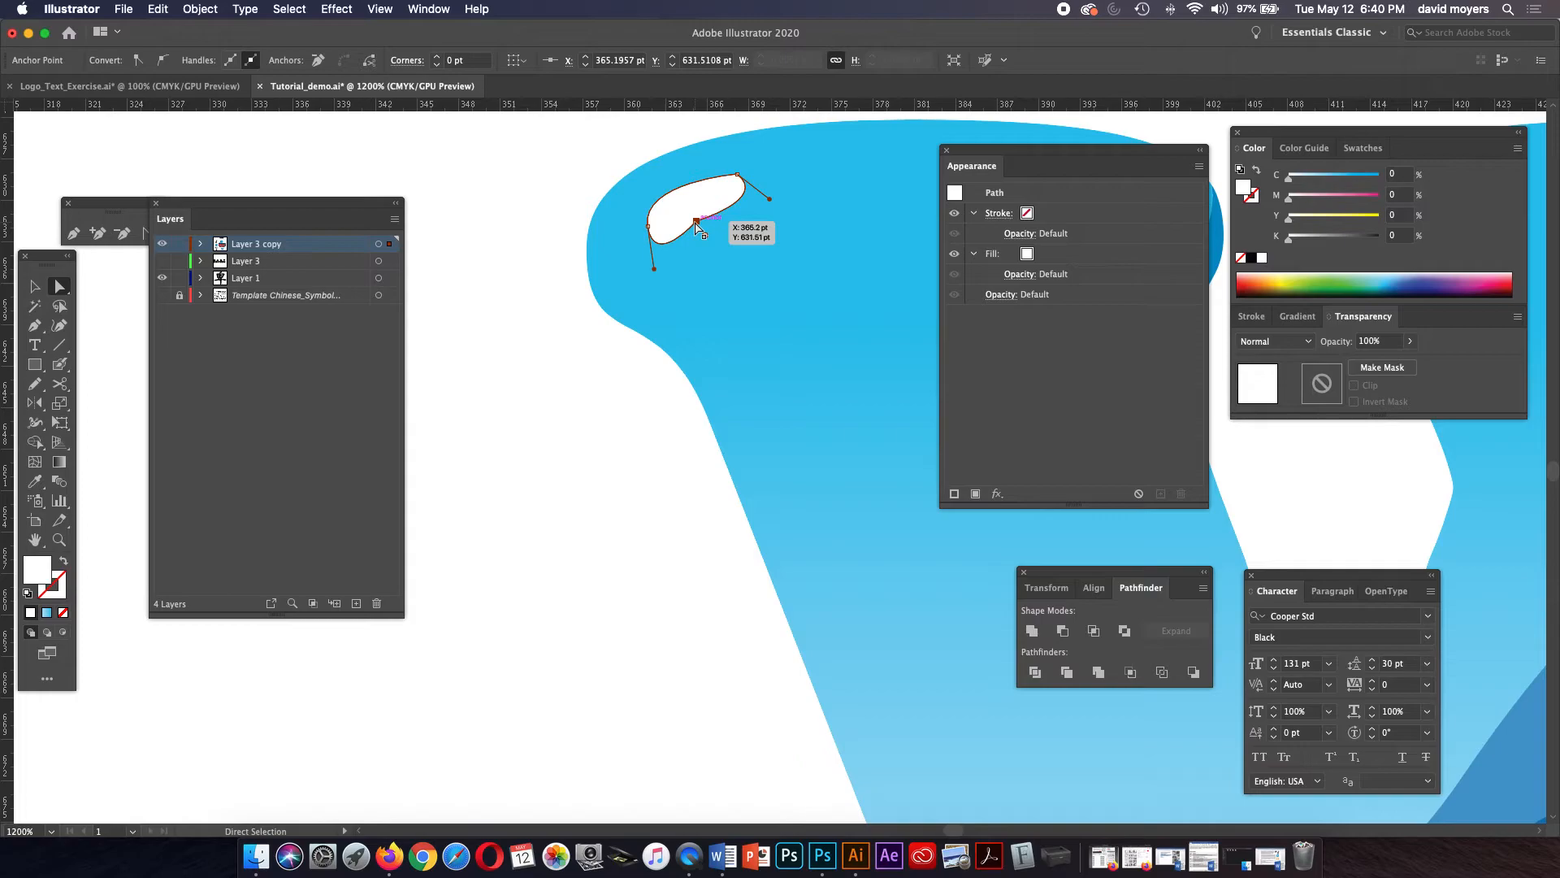
key(shift+c)
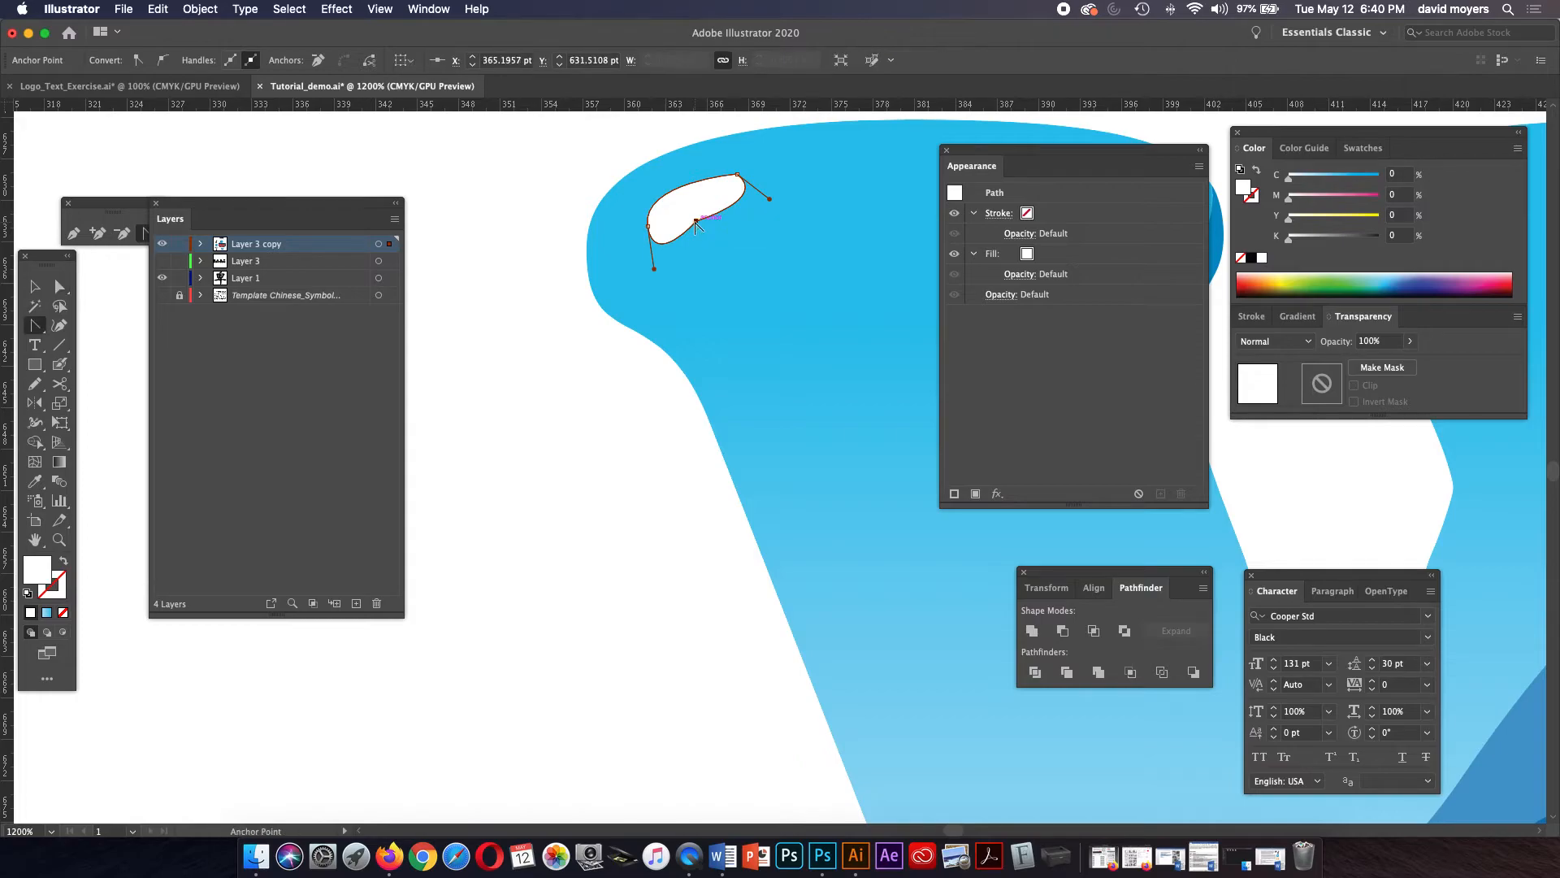
click(698, 225)
drag(698, 225, 713, 165)
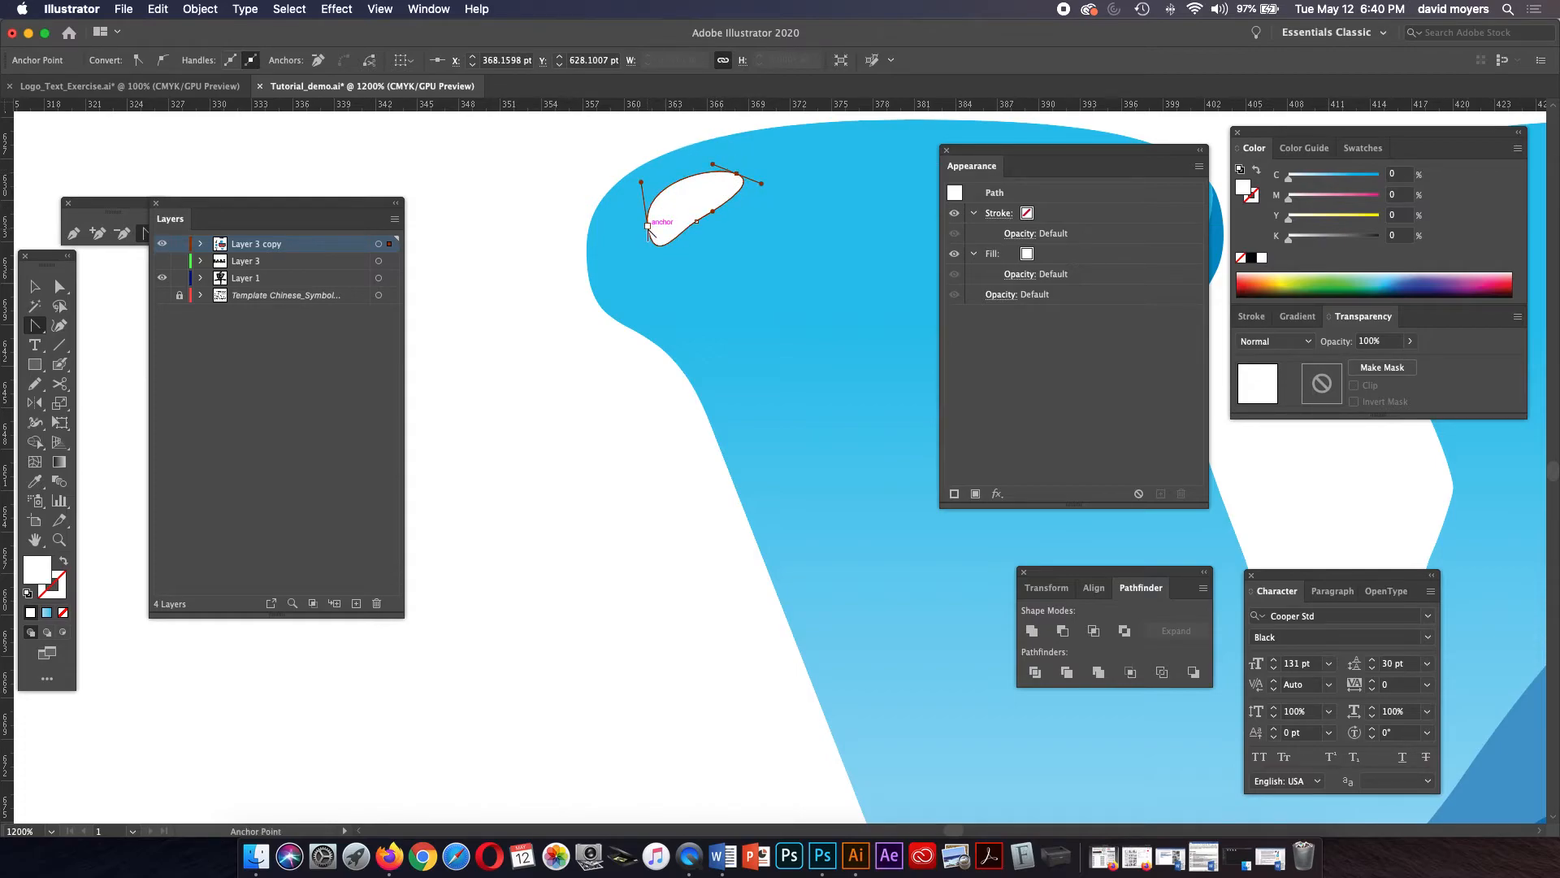
drag(648, 229, 650, 277)
key(a)
click(583, 234)
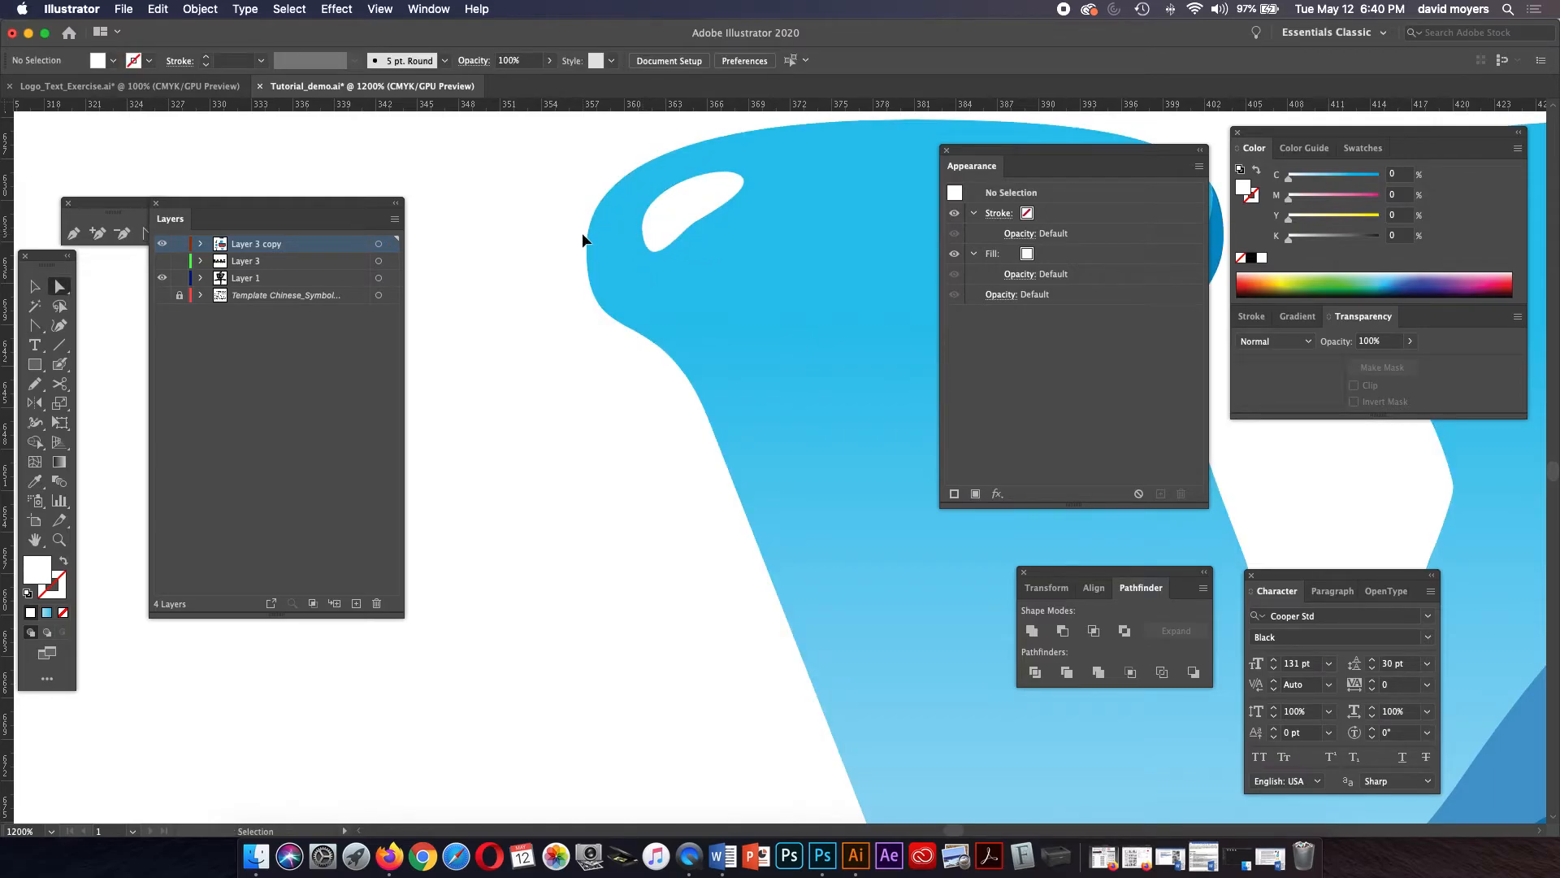
Step: View the whole W and compare it with the finished W in Logo_Text_Exercise.ai before returning to Tutorial_demo.ai
key(super+minus)
key(super+minus)
key(super+minus)
key(super+minus)
key(super+minus)
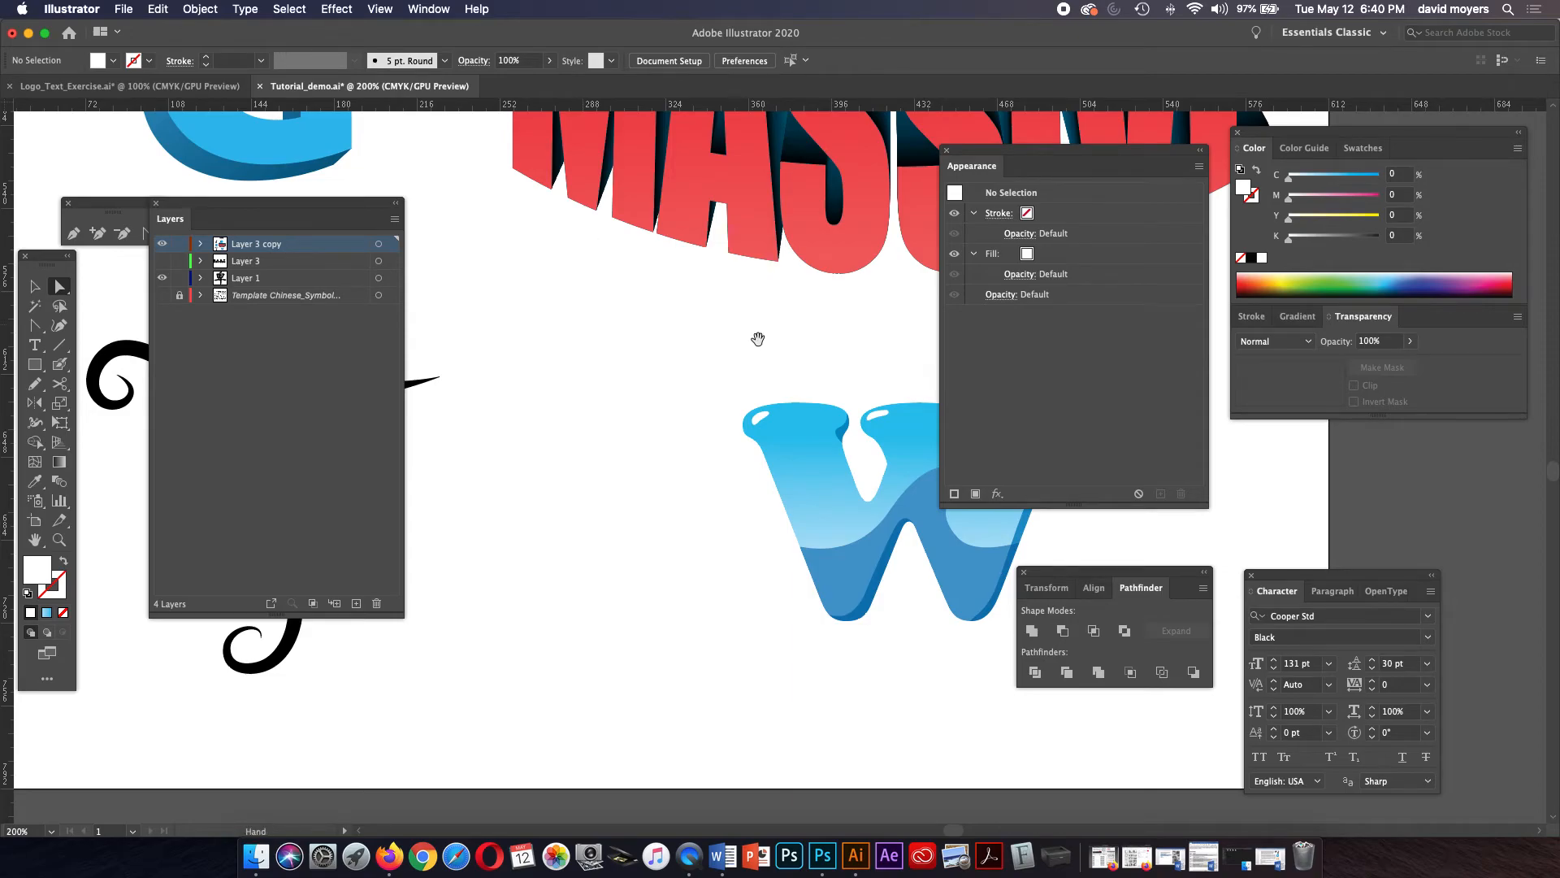
drag(755, 331, 550, 333)
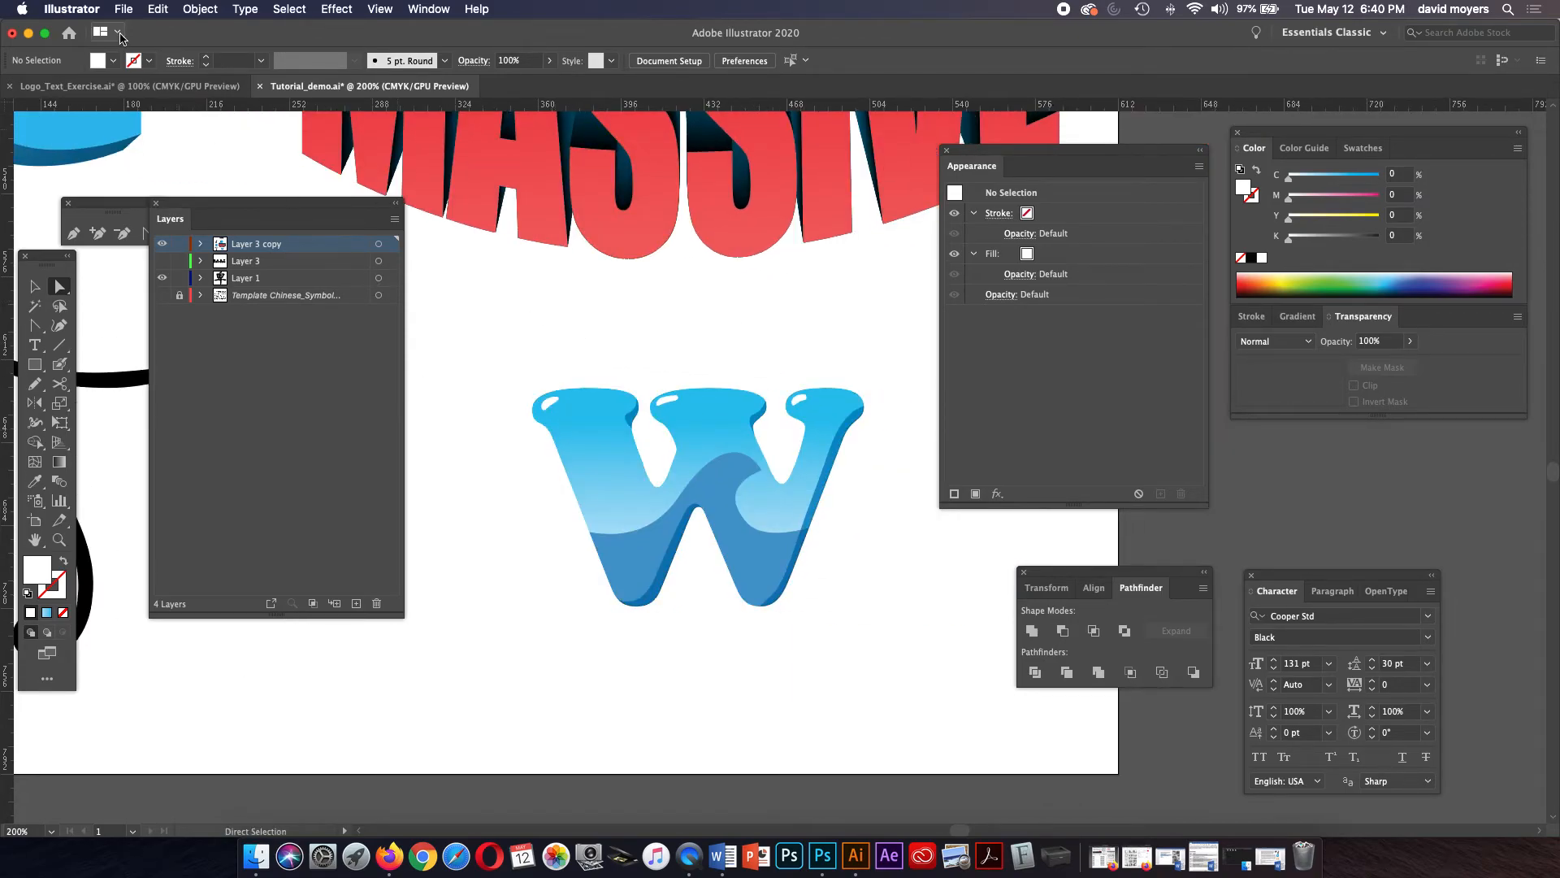
click(140, 84)
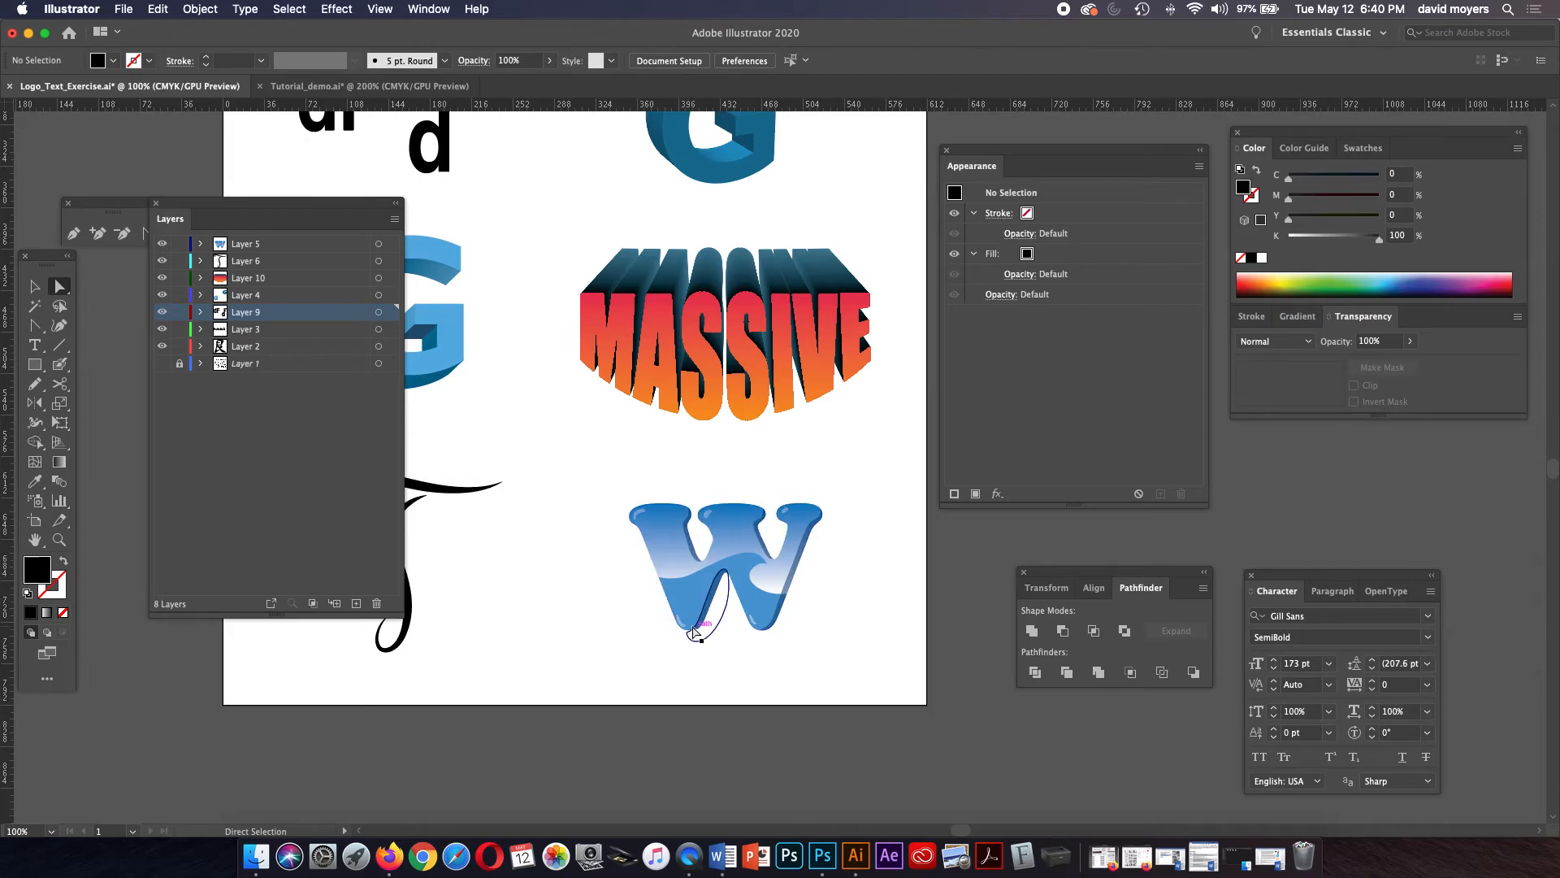
key(z)
click(762, 589)
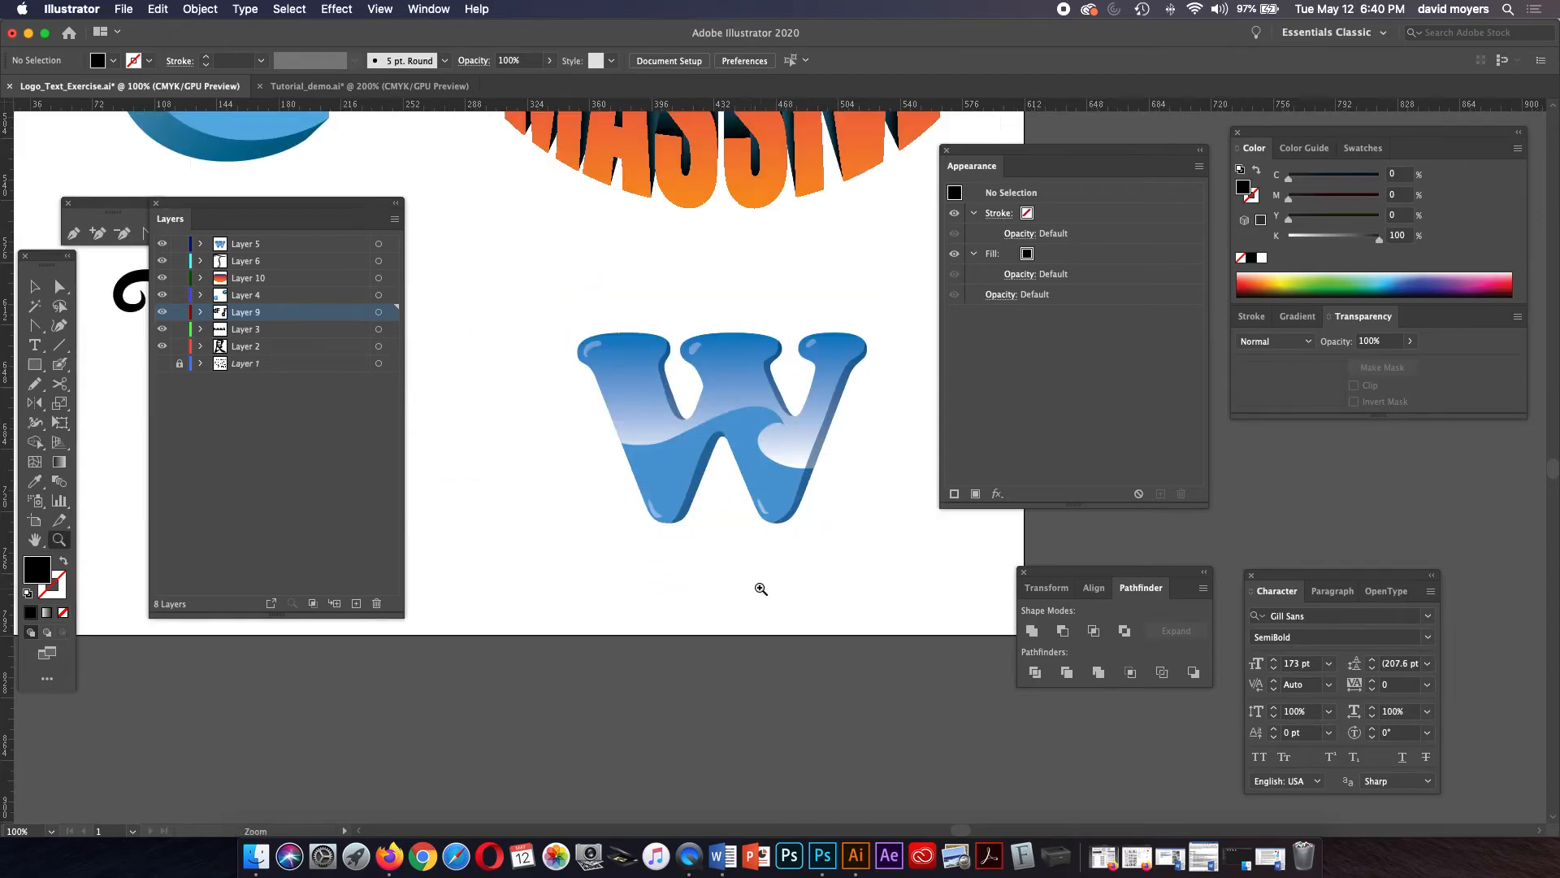
click(727, 439)
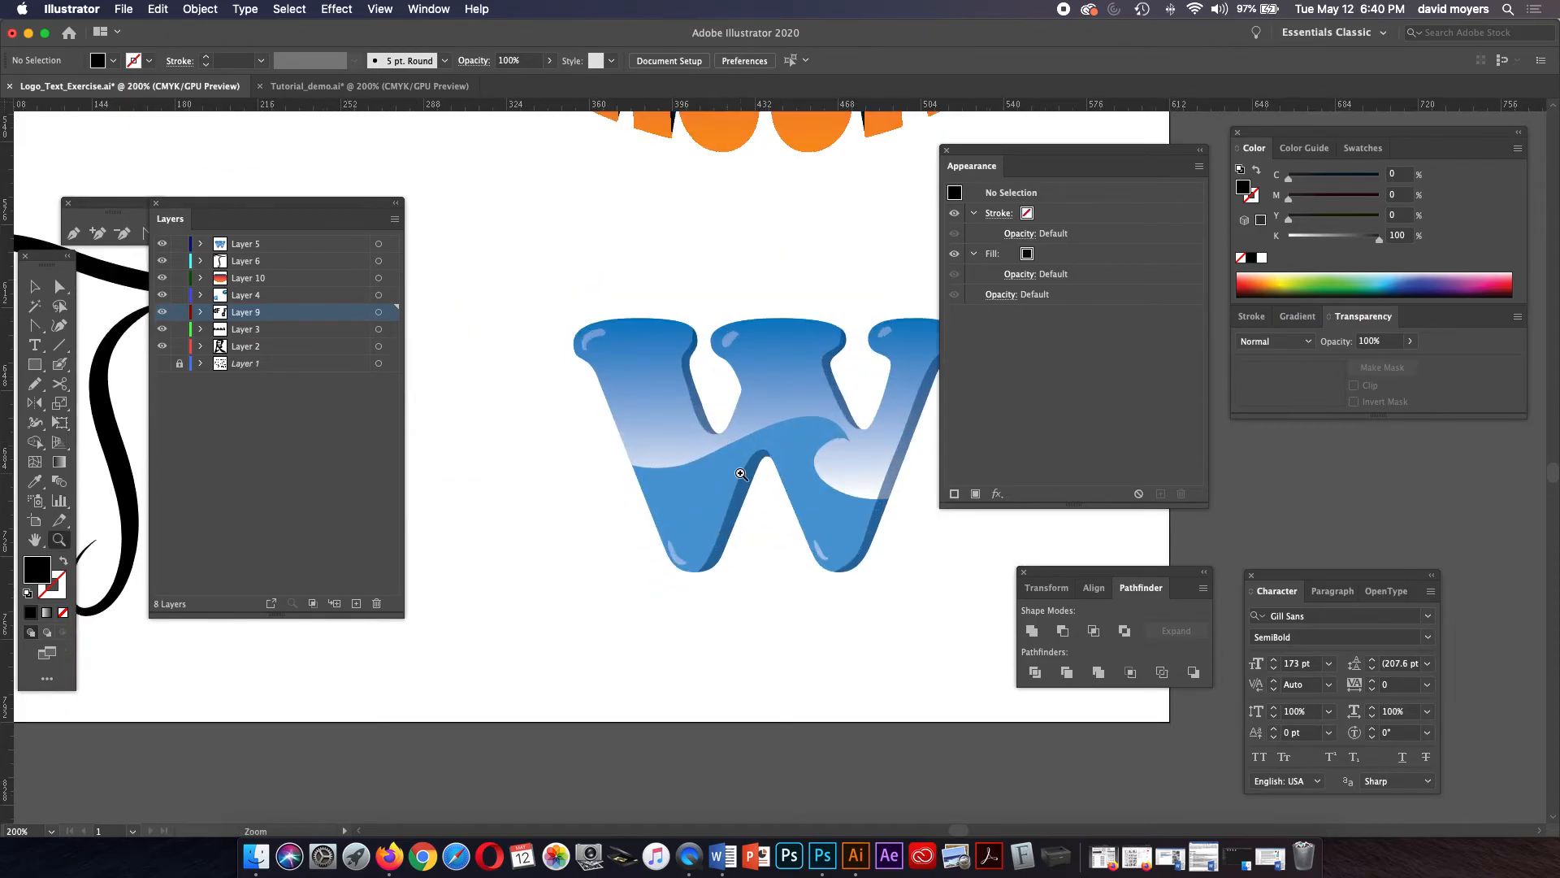
click(370, 85)
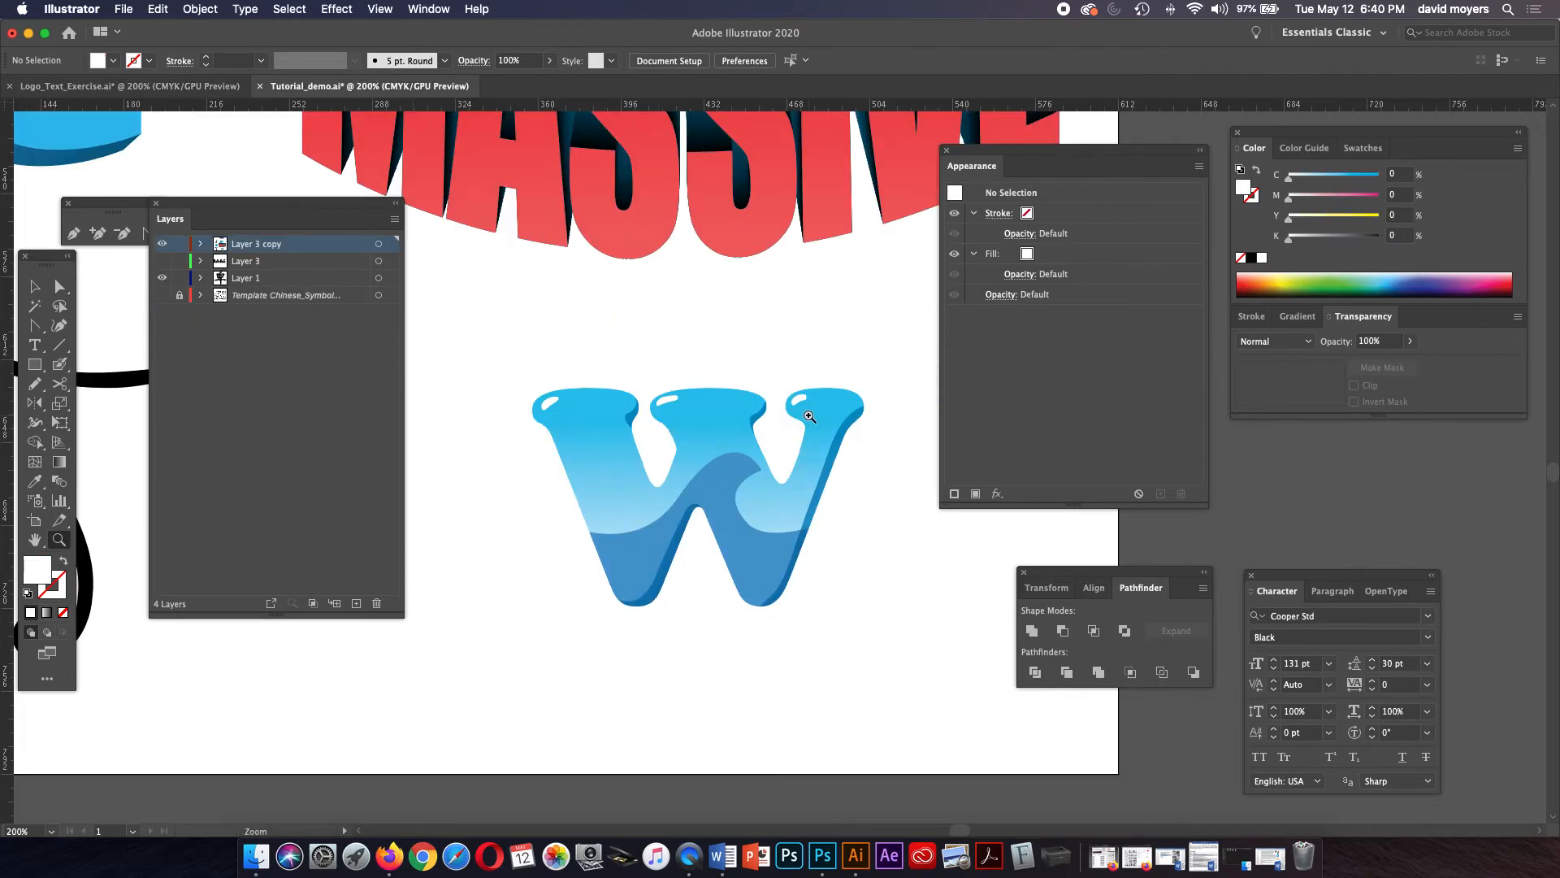
Step: Set magenta to 24% on the W gradient's darker end stop and deselect the letter
key(a)
click(729, 424)
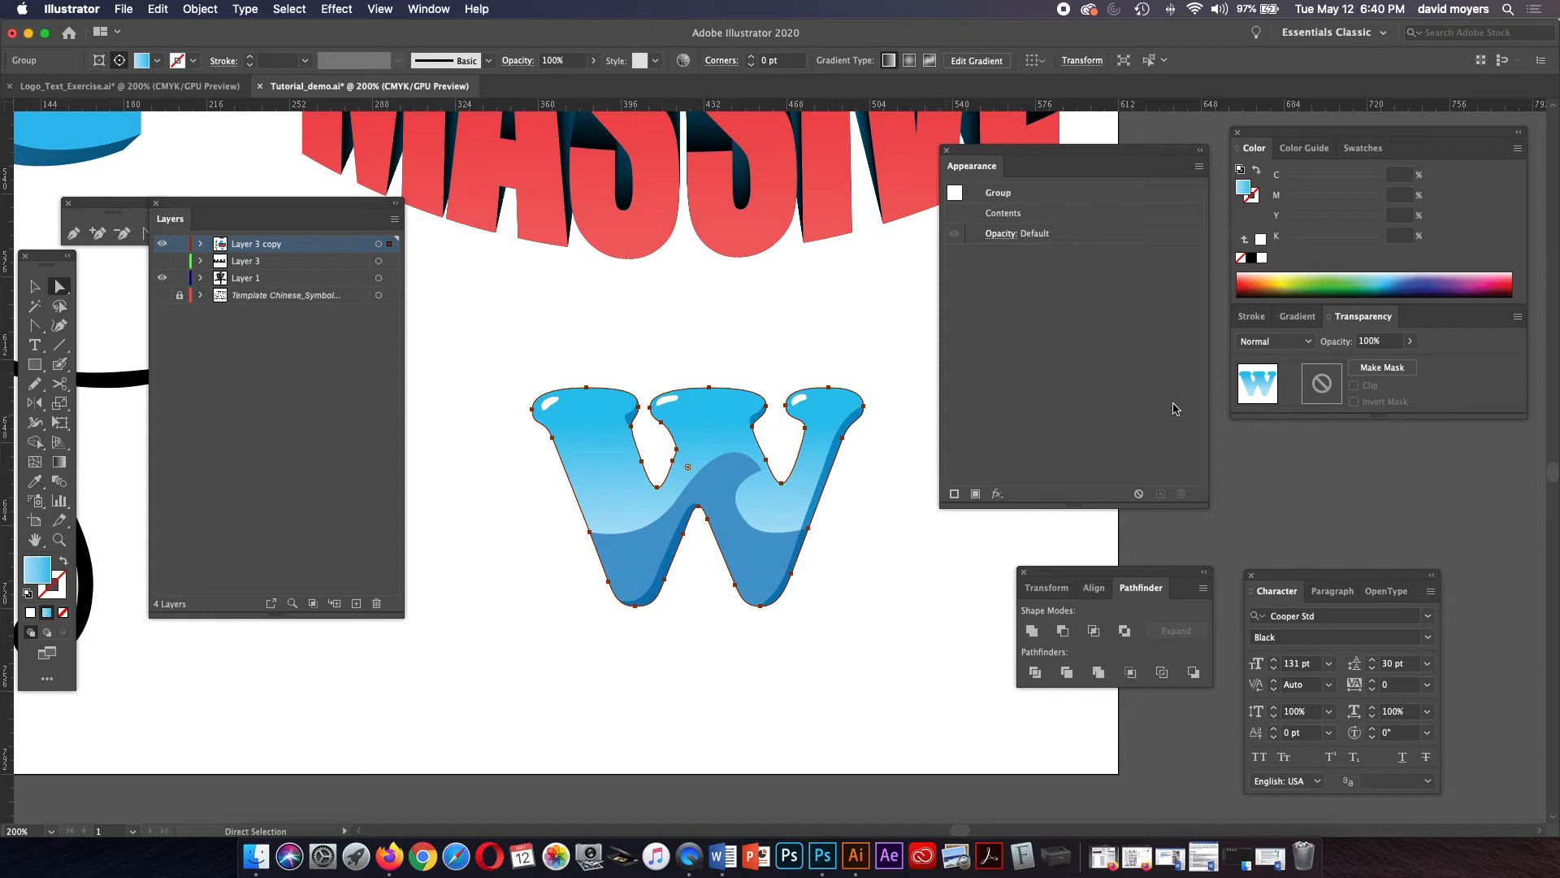
click(1299, 318)
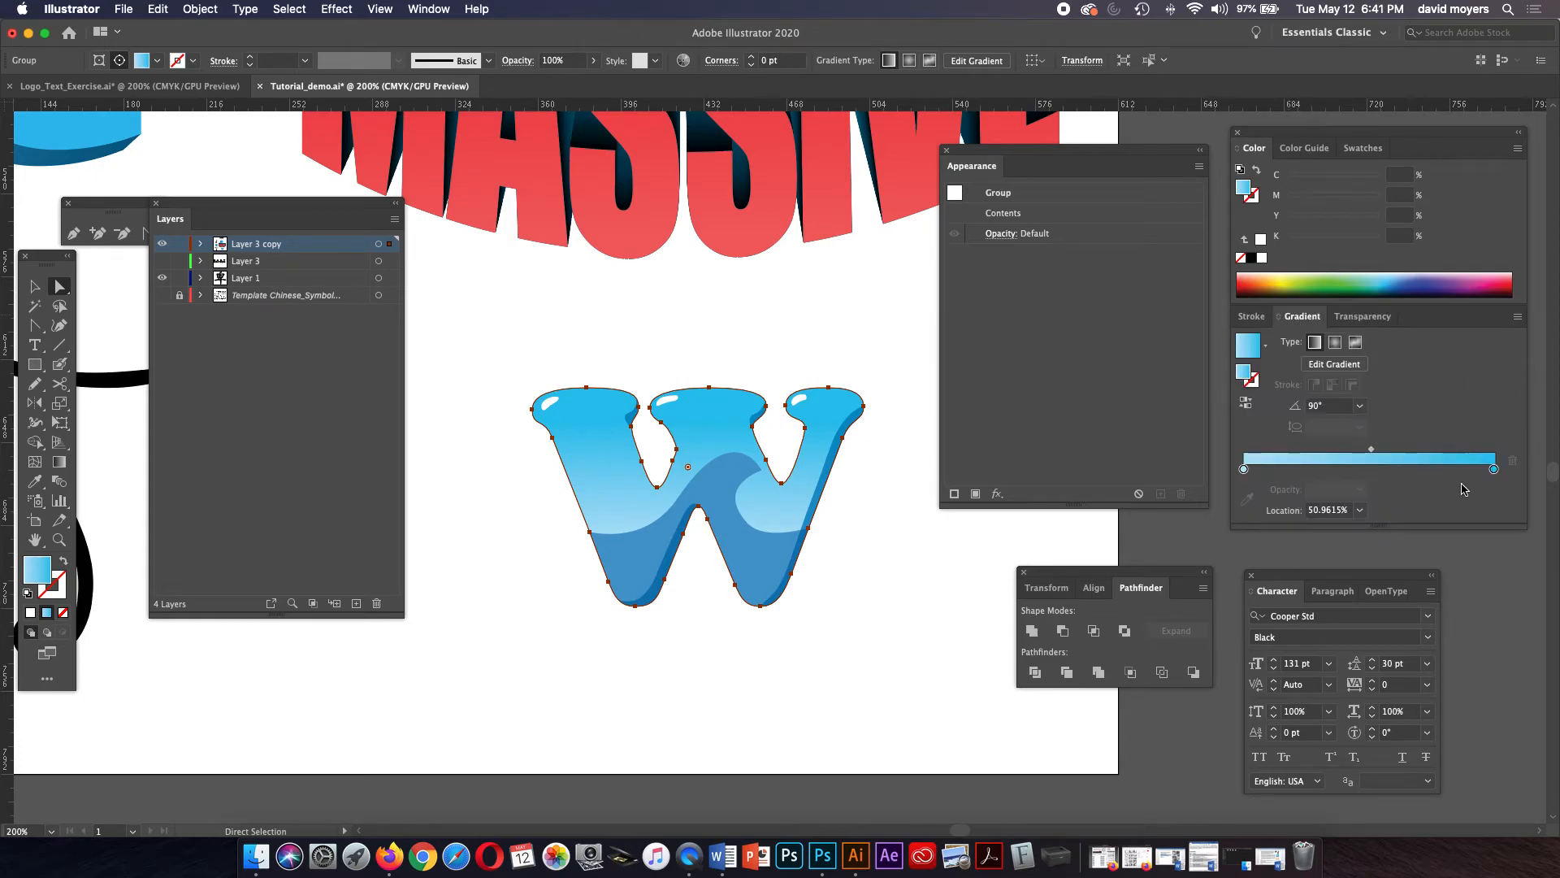
click(1495, 470)
click(1310, 199)
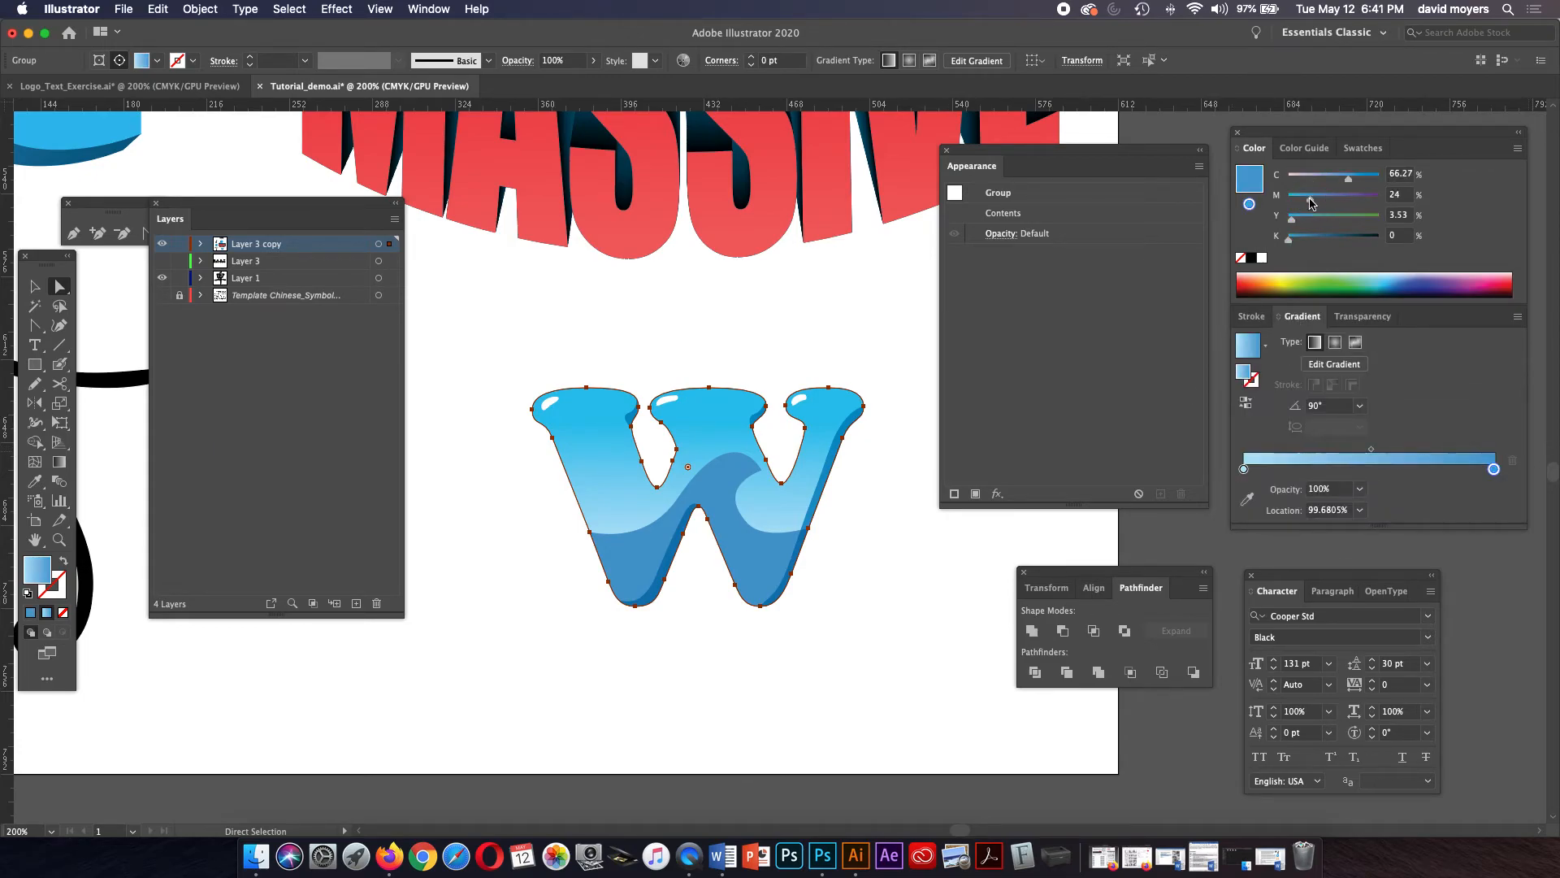
click(850, 354)
Step: Draw a small closed oval highlight with the Pen tool near the lower-left edge of the W's left leg, redoing the closing curve
key(z)
click(697, 617)
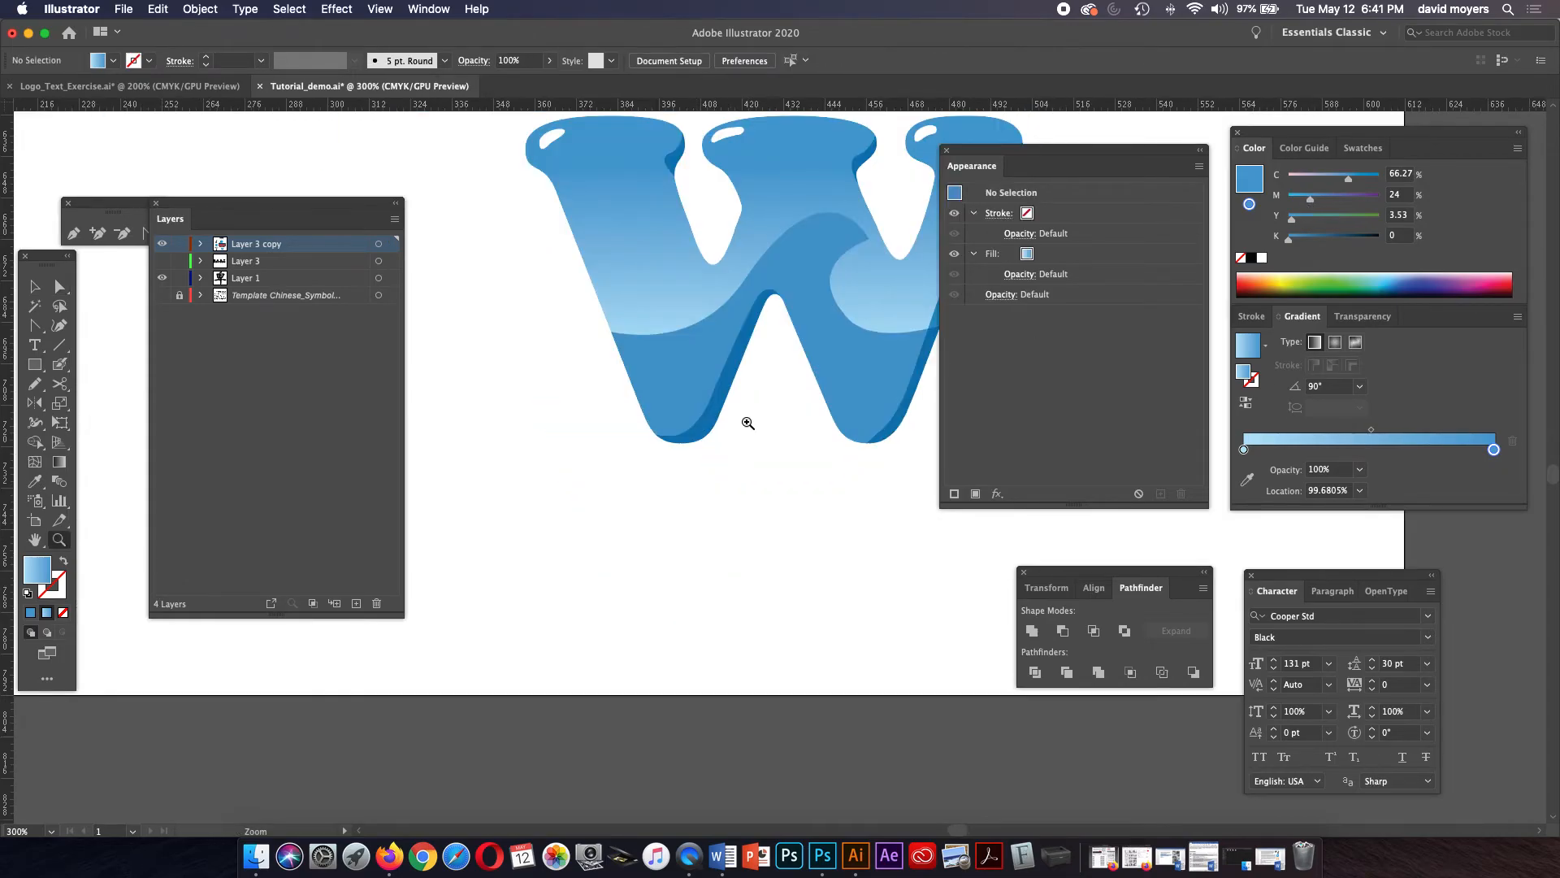
click(746, 421)
key(space)
drag(746, 422, 689, 510)
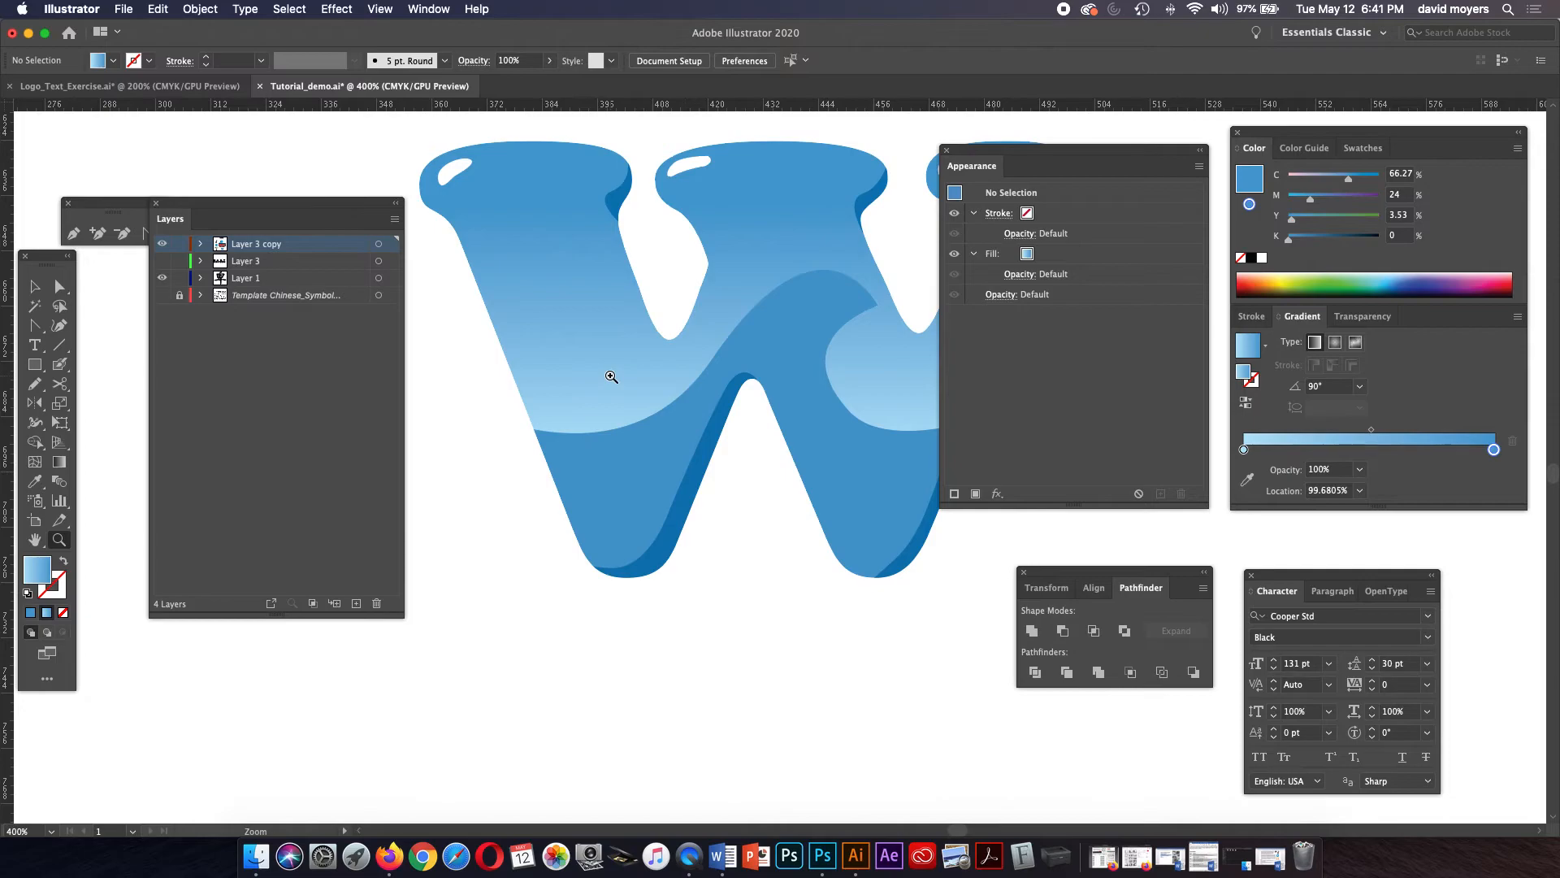
key(p)
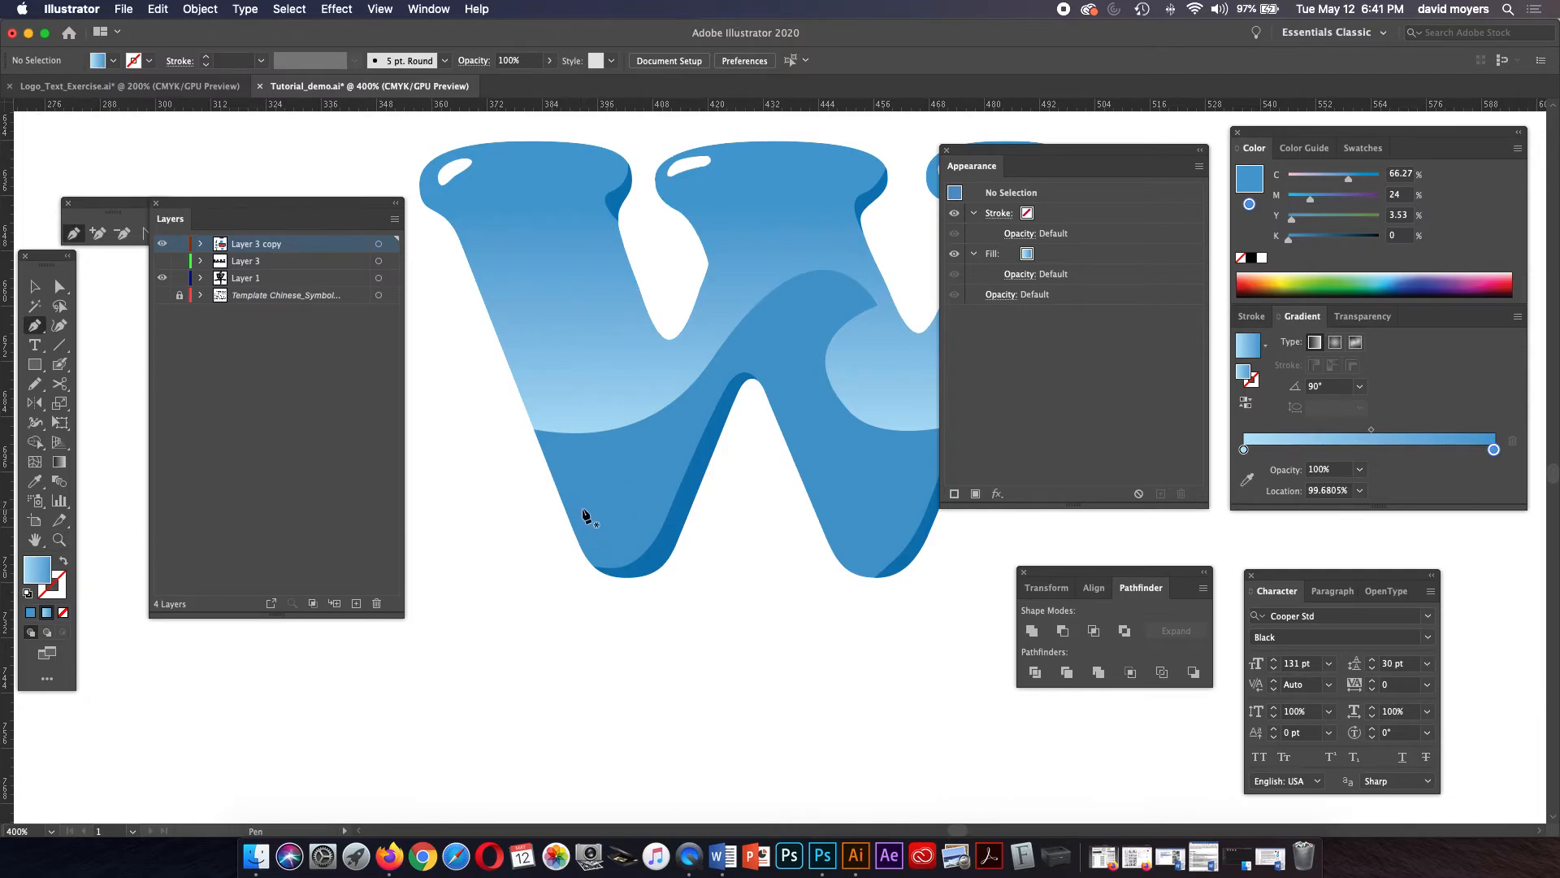
click(585, 508)
drag(574, 513, 594, 520)
click(584, 536)
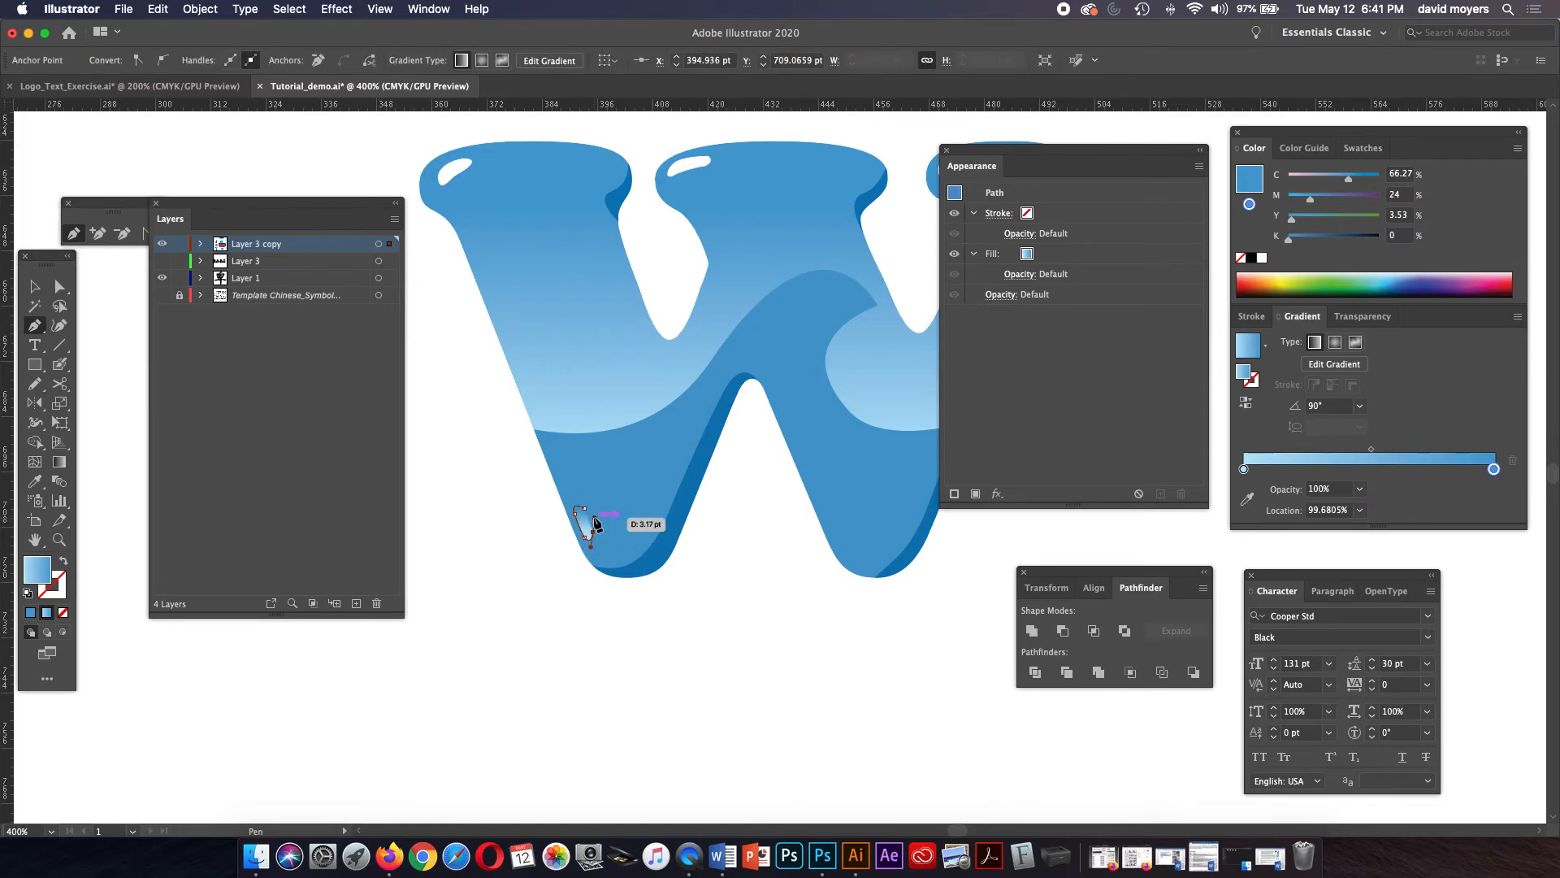
click(584, 508)
key(super+z)
click(584, 508)
Step: Refine the oval highlight's upper curve by adjusting its direction handles, and deselect it
key(z)
click(607, 575)
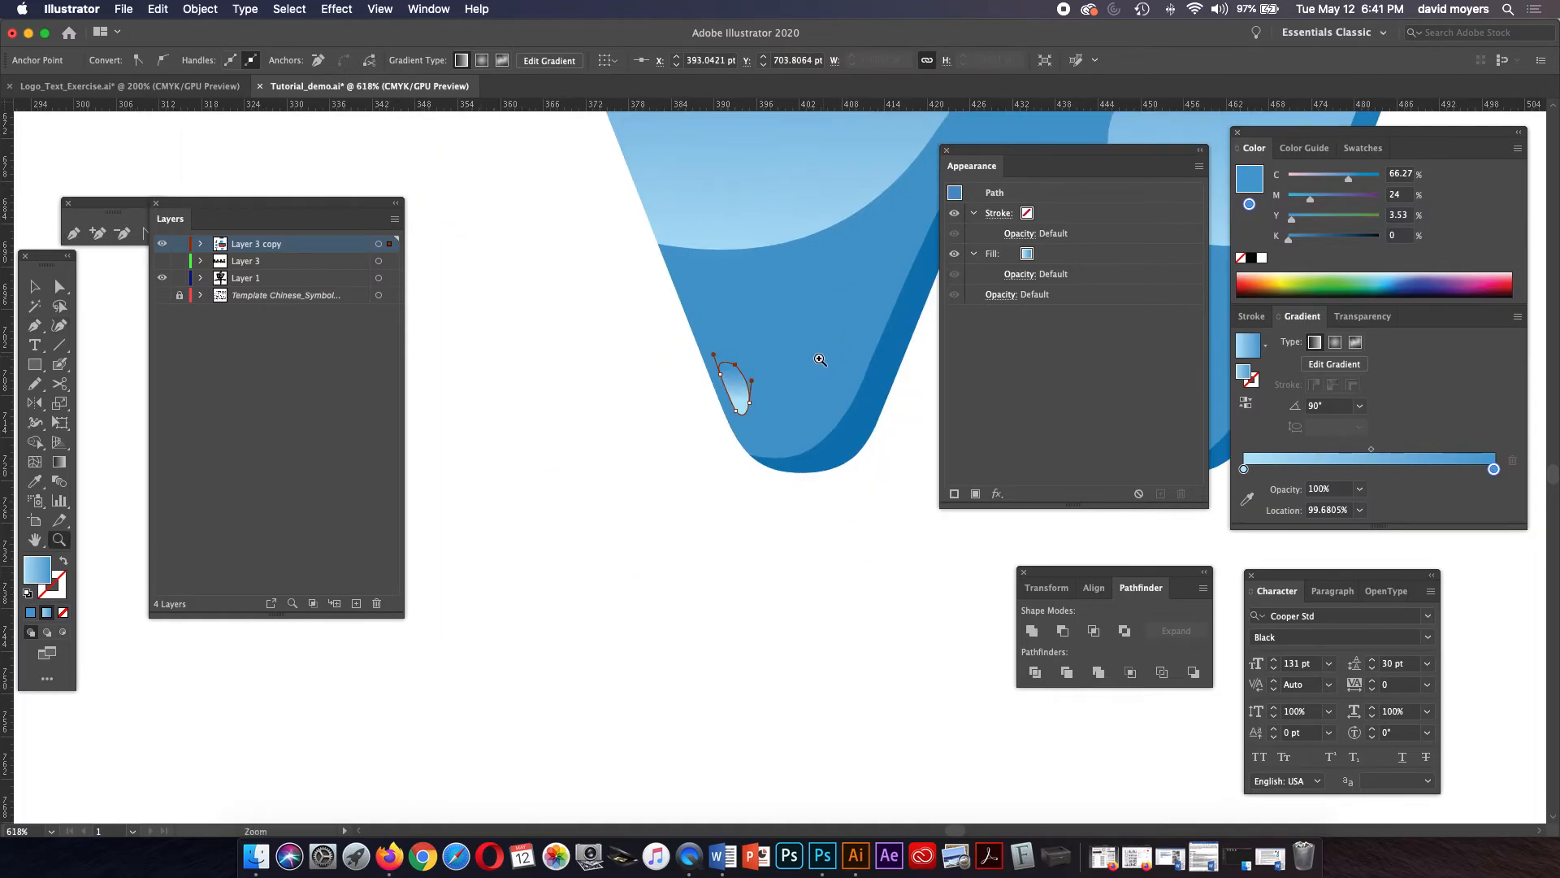
click(774, 417)
key(a)
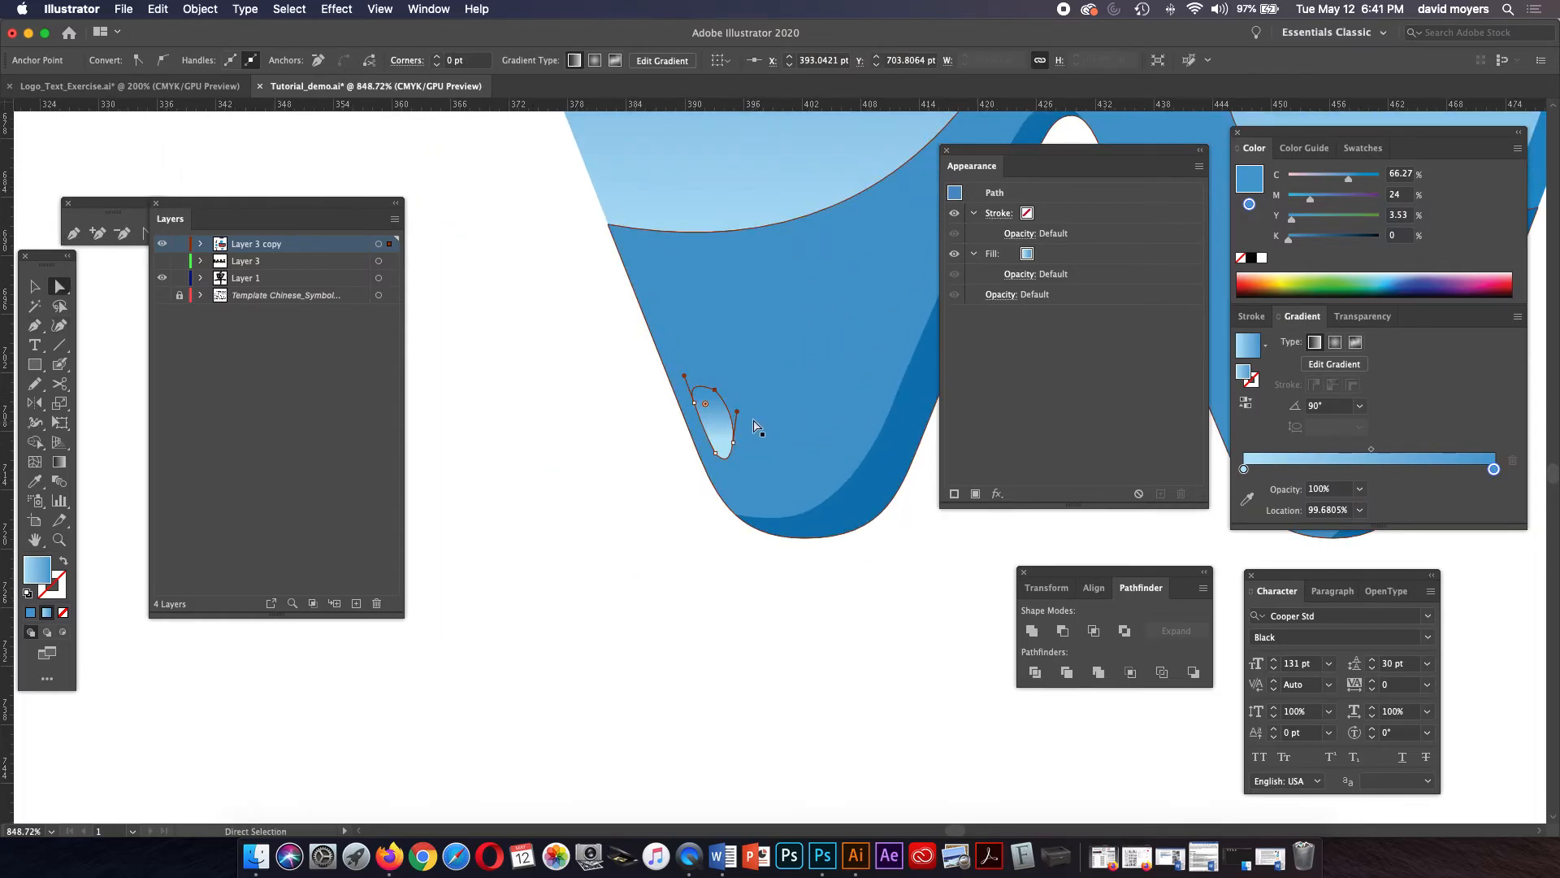
drag(735, 416, 734, 418)
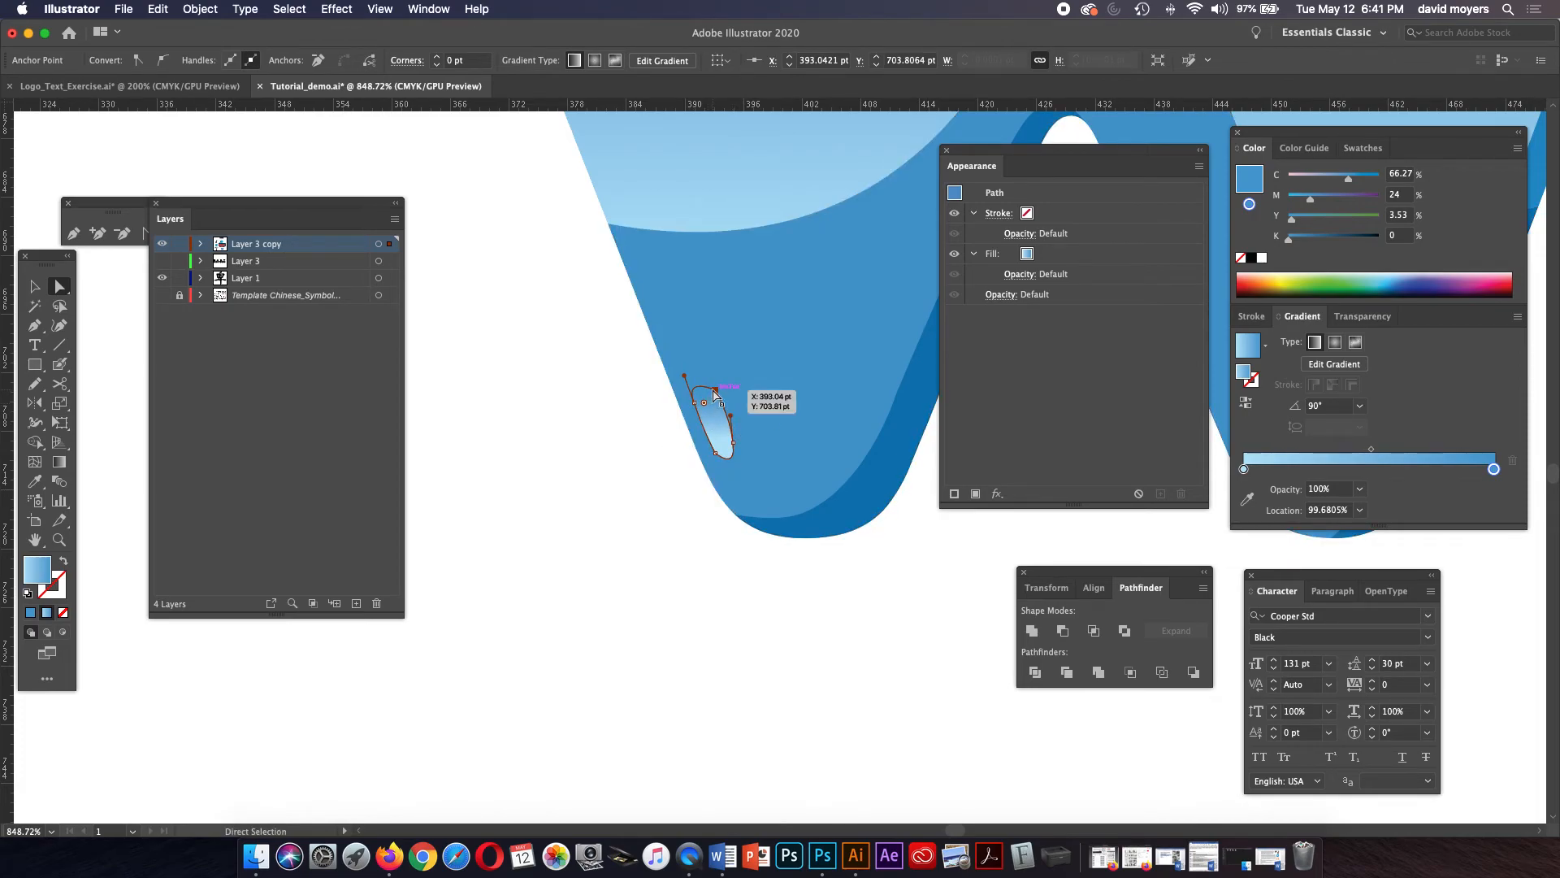
drag(685, 377, 690, 369)
click(650, 401)
Step: Change the darker end stop of the oval highlight's gradient to white
click(714, 414)
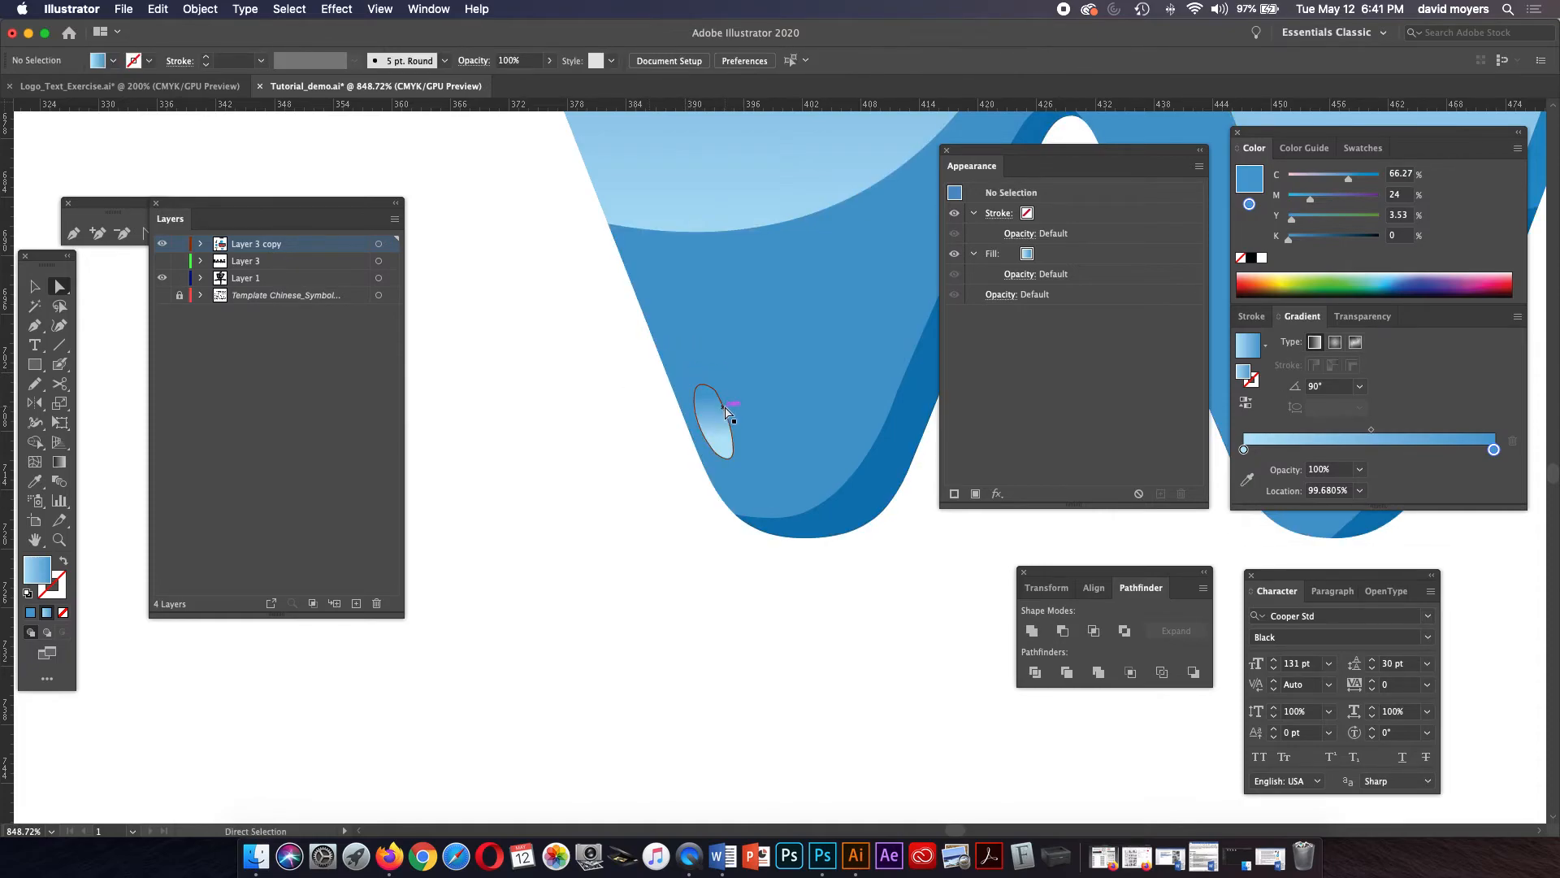
click(1263, 255)
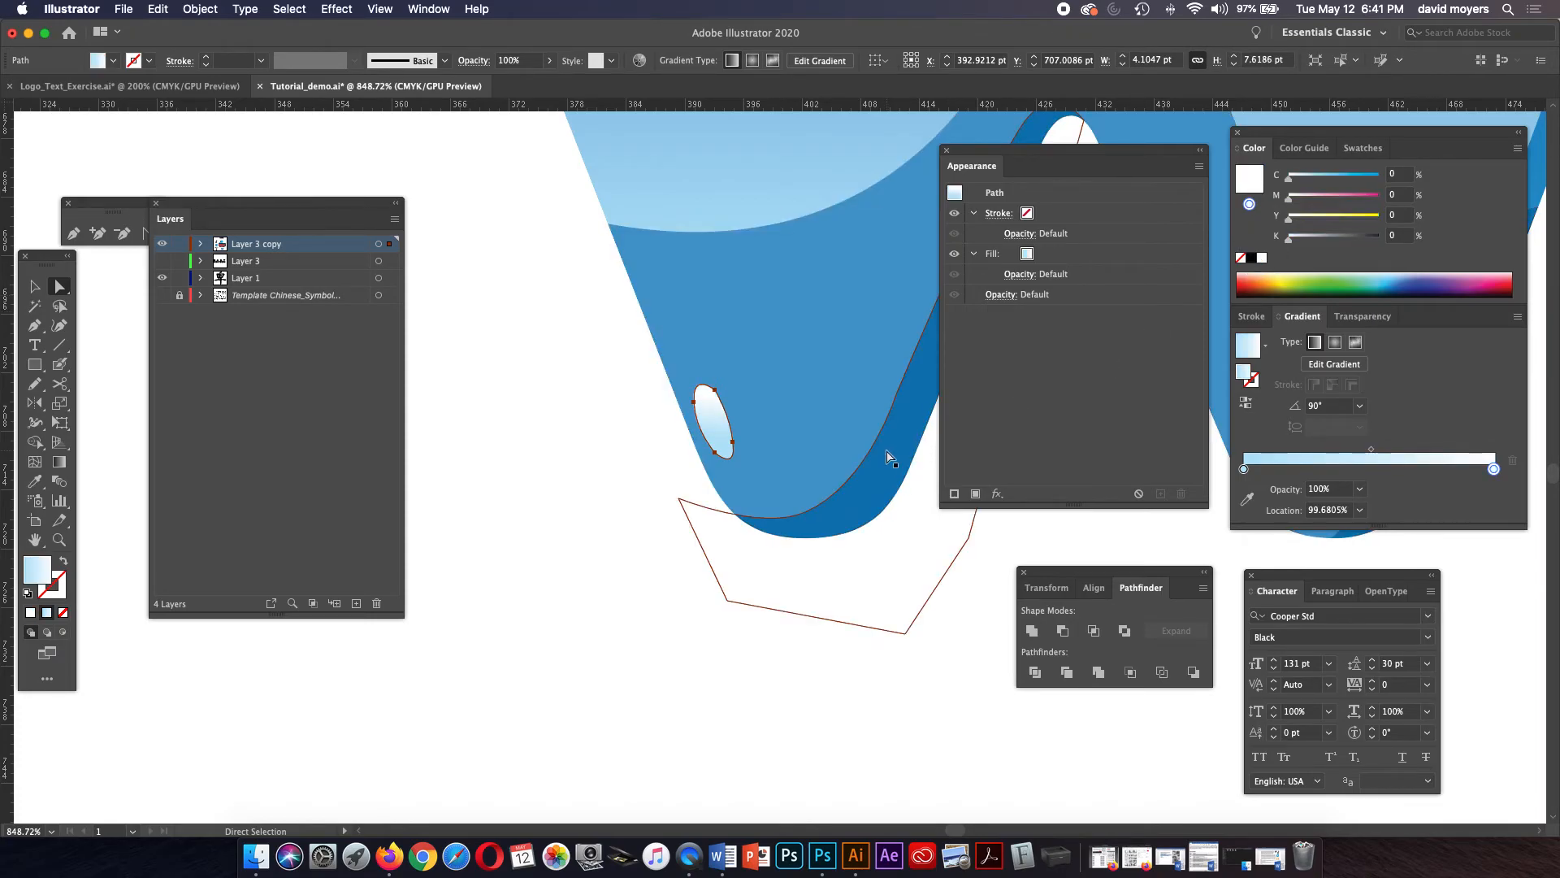
key(super+minus)
key(super+minus)
key(super+minus)
key(super+minus)
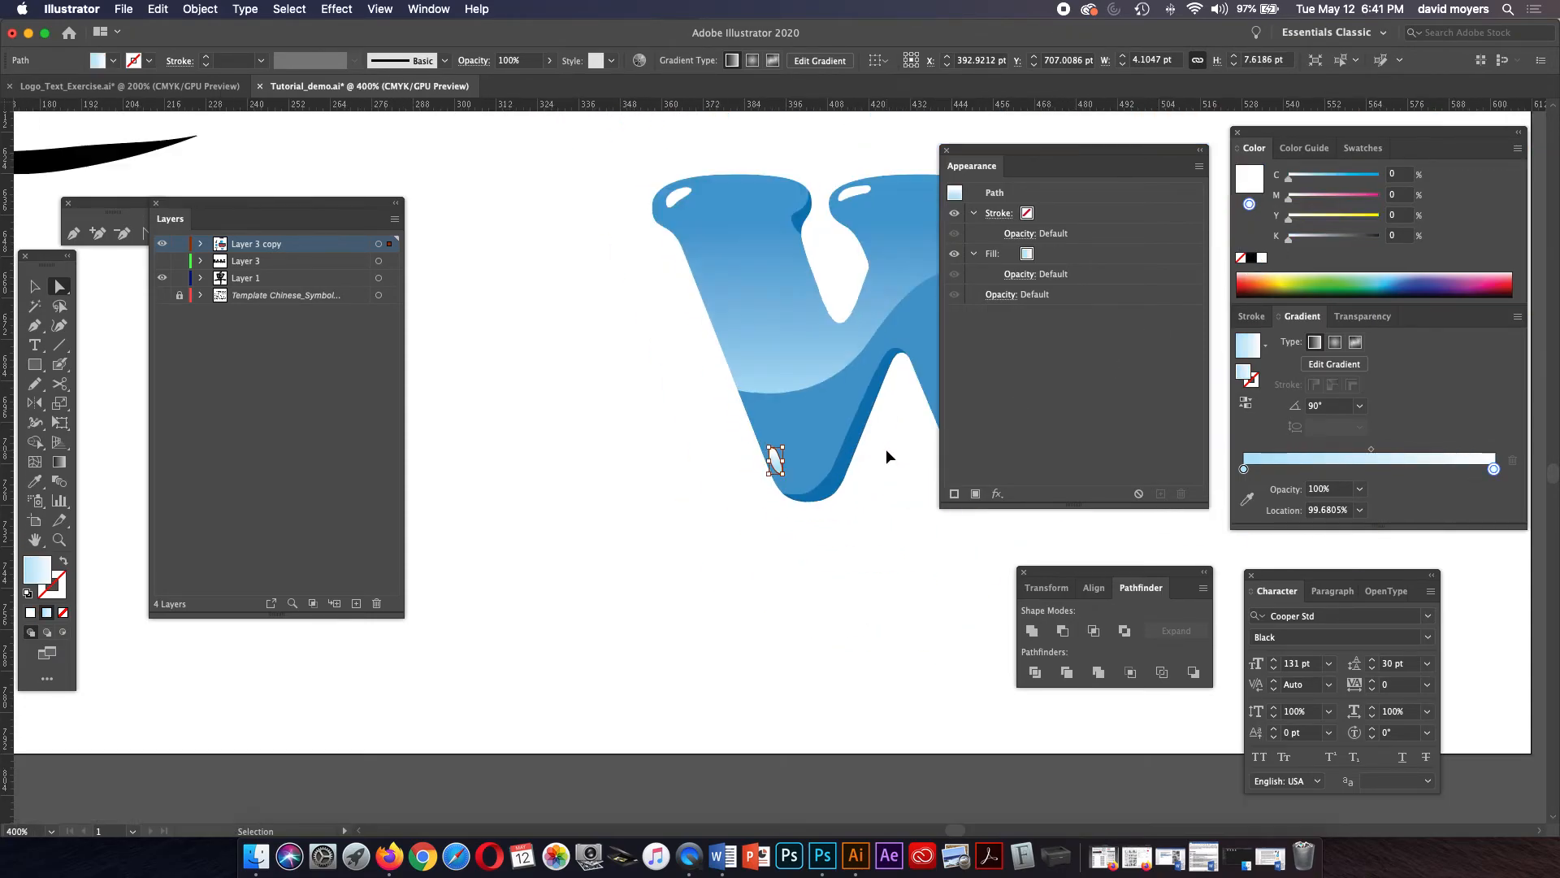
drag(886, 448, 679, 443)
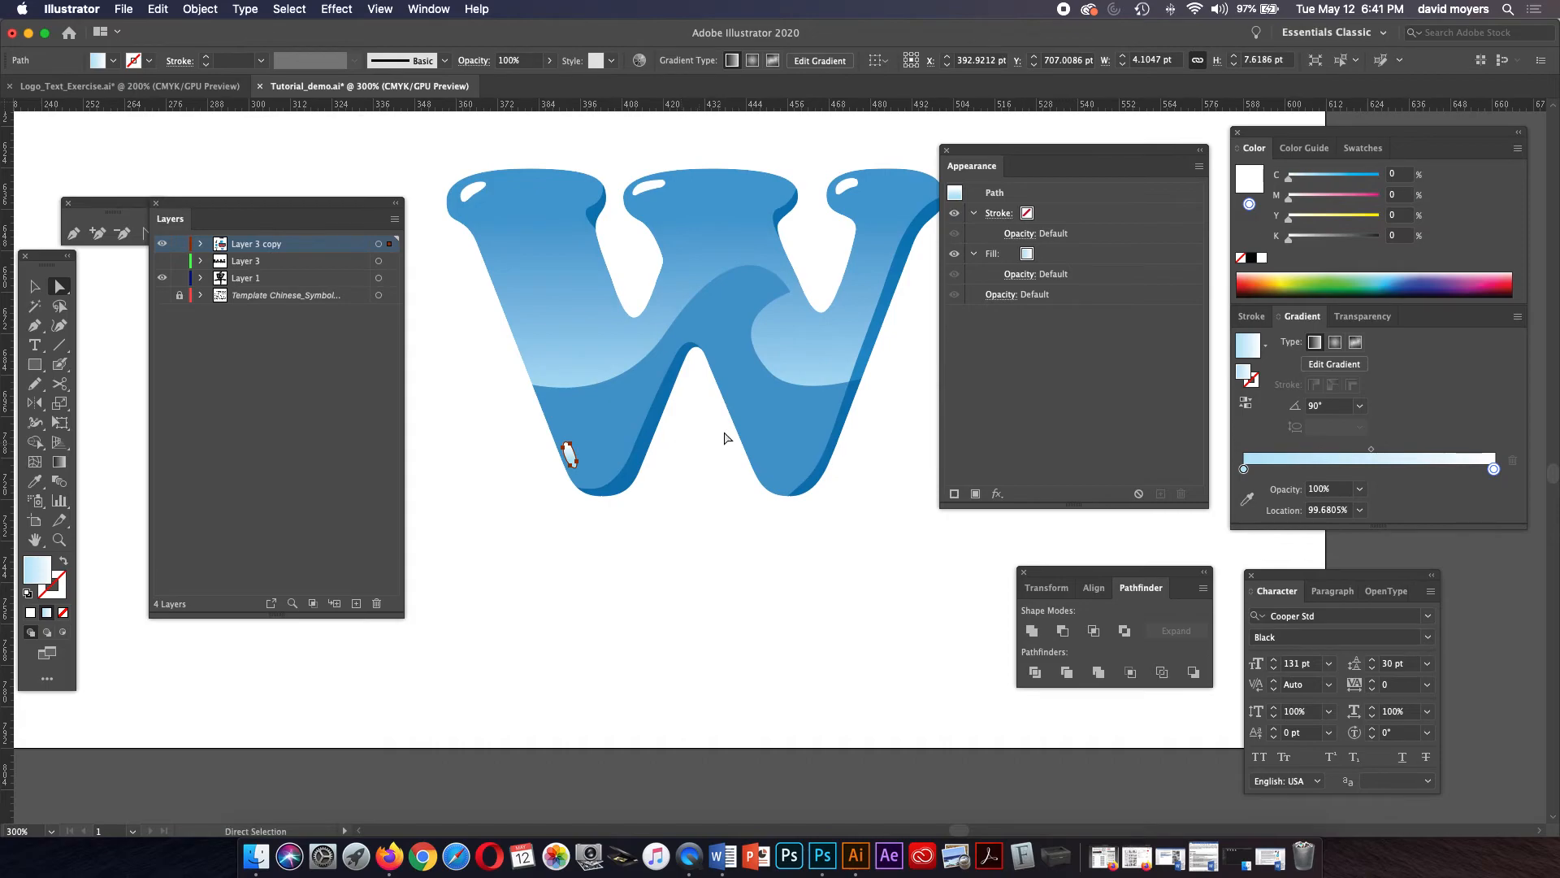
Step: Duplicate the oval highlight about 56 pt to the right, onto the lower-left edge of the W's right leg
click(37, 285)
click(500, 448)
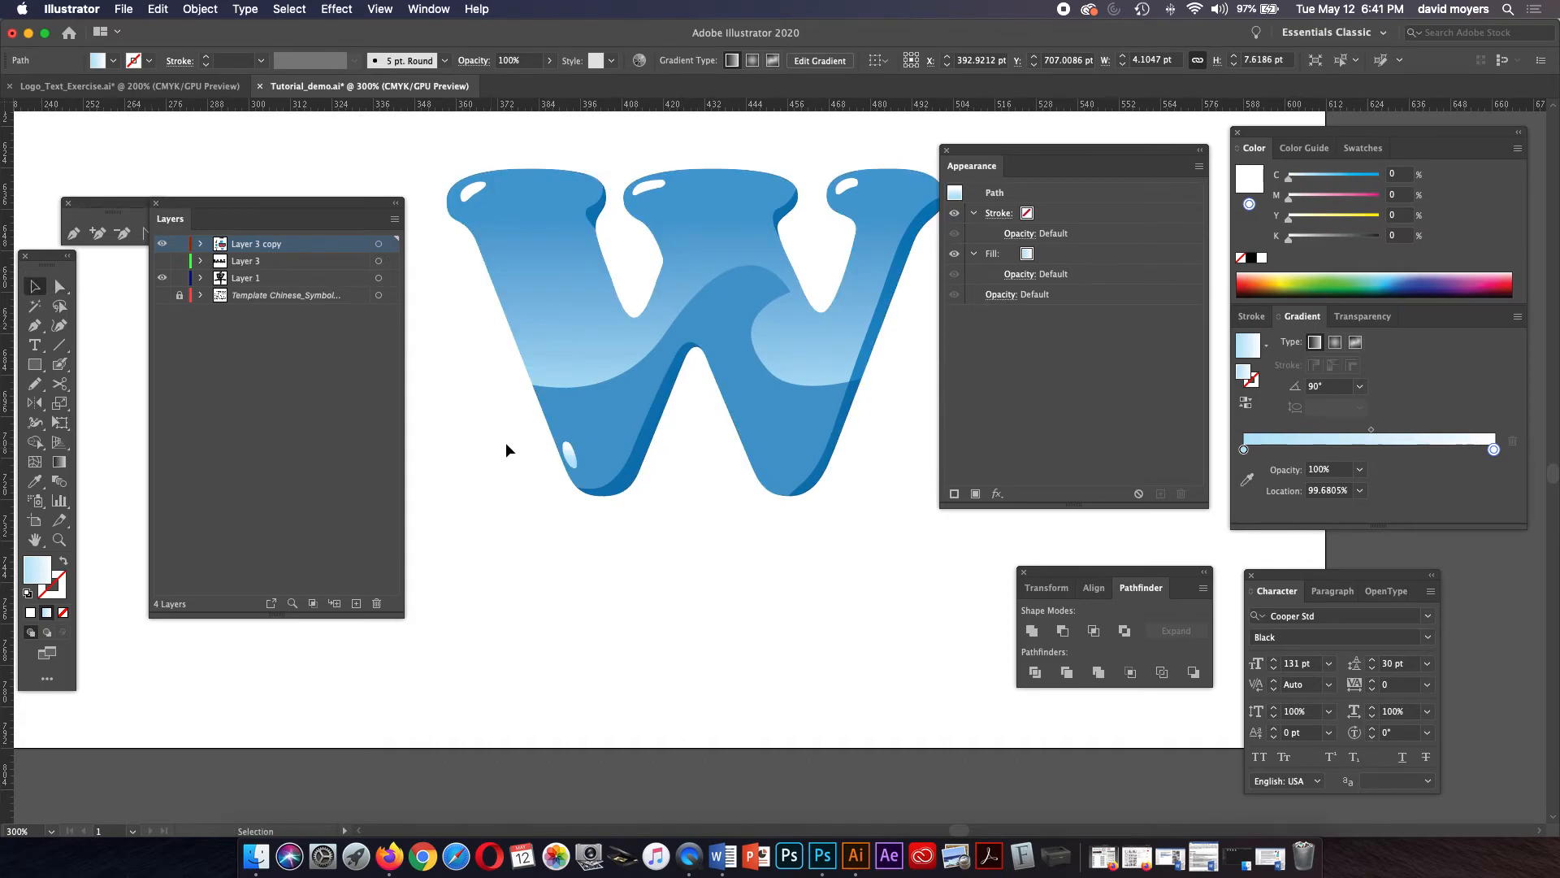
drag(567, 451, 761, 463)
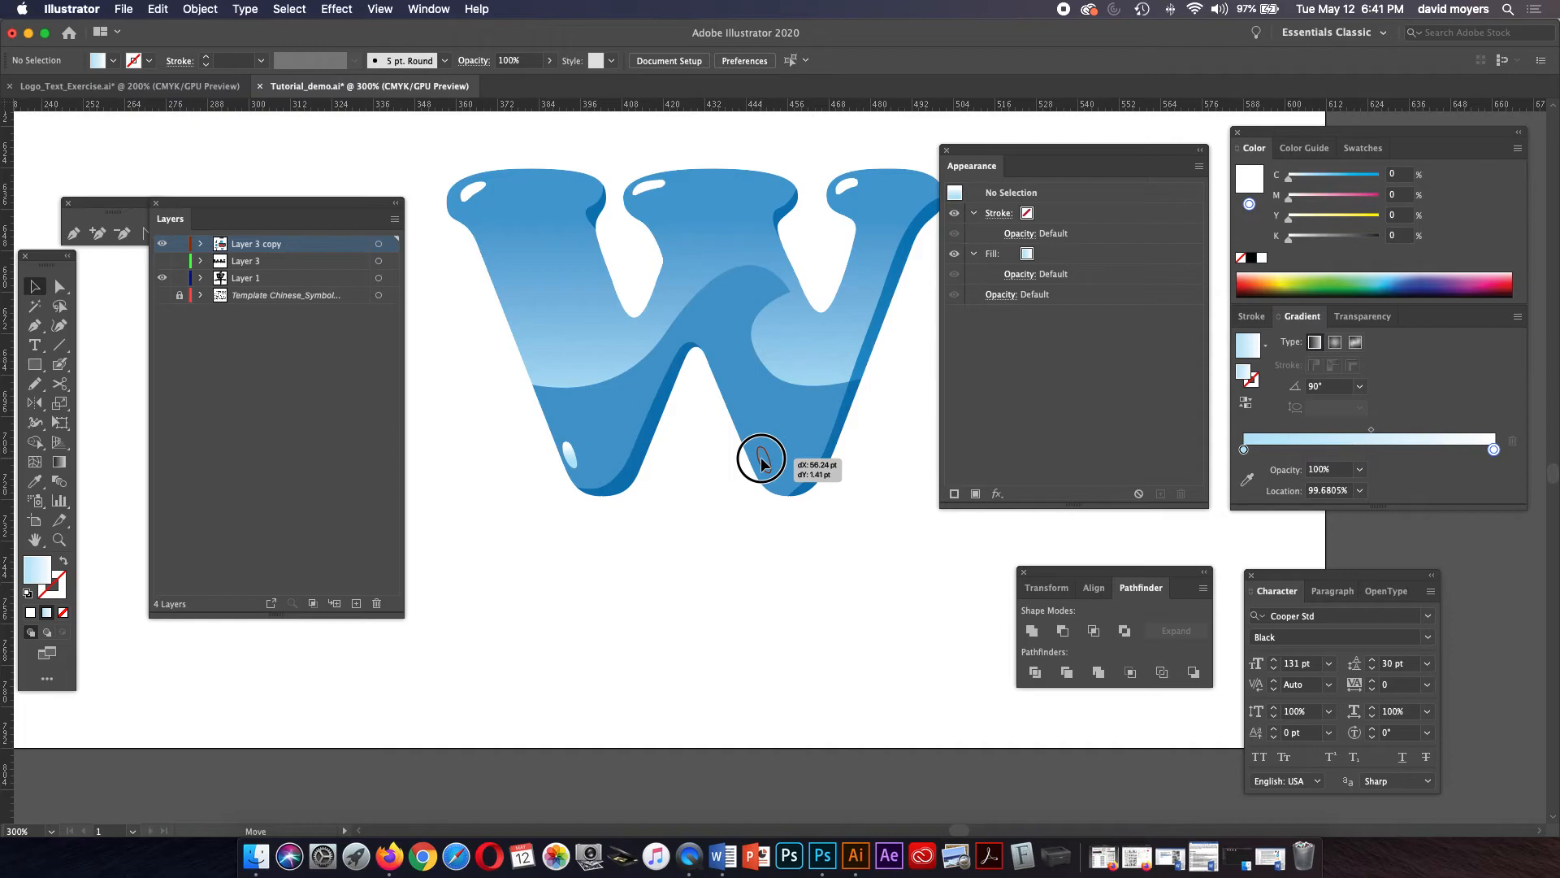
drag(761, 463, 762, 463)
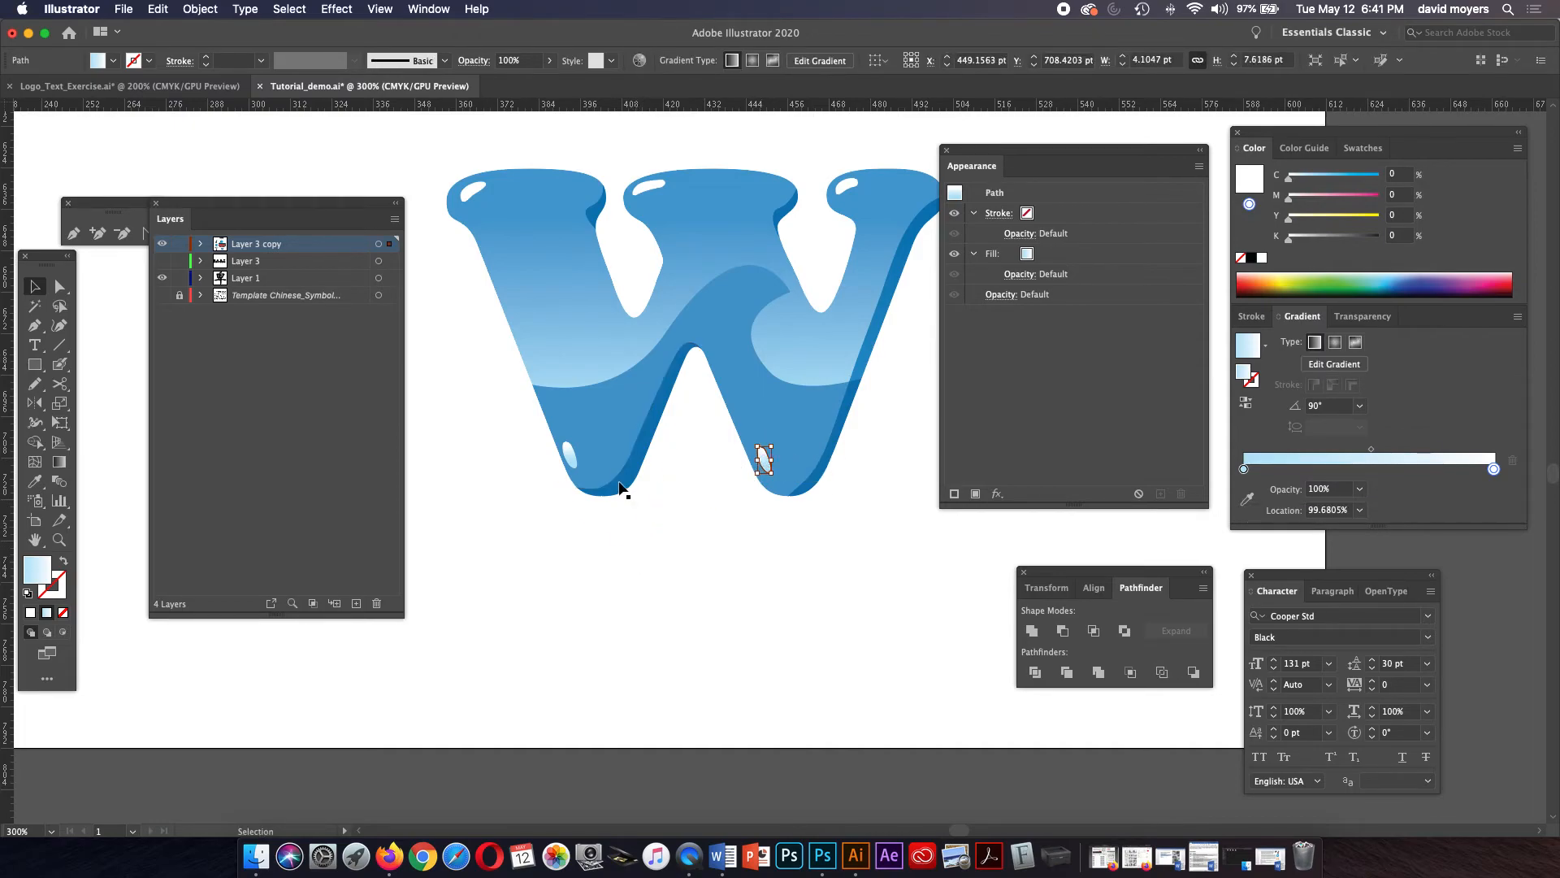
Step: Select the three serif highlights and the two lower-leg oval highlights on the W and group them
click(568, 457)
shift+click(762, 457)
shift+click(657, 179)
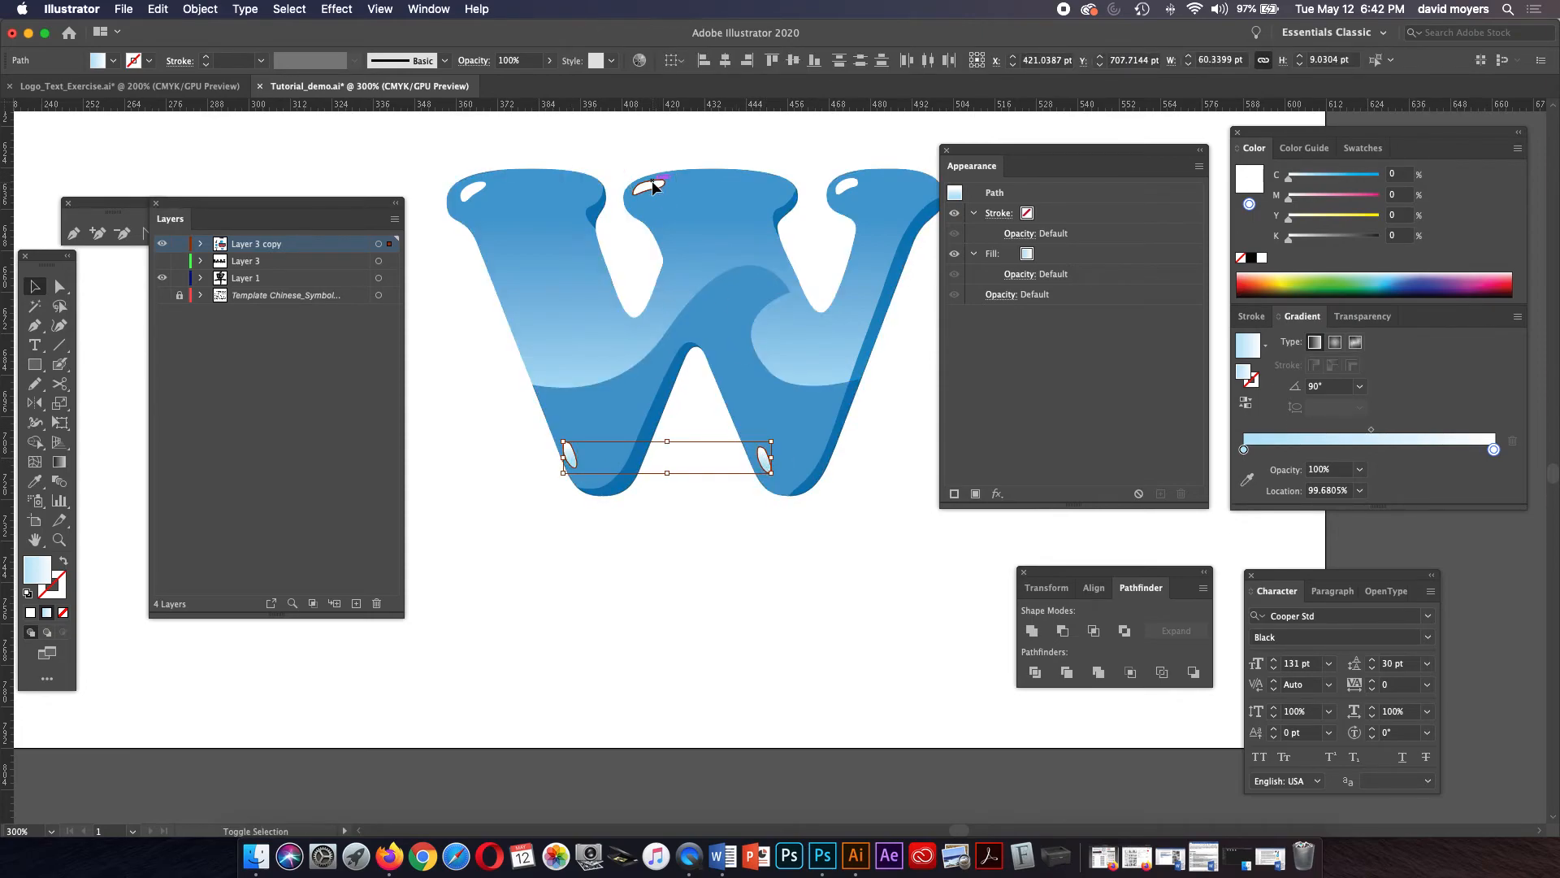
shift+click(845, 188)
shift+click(470, 234)
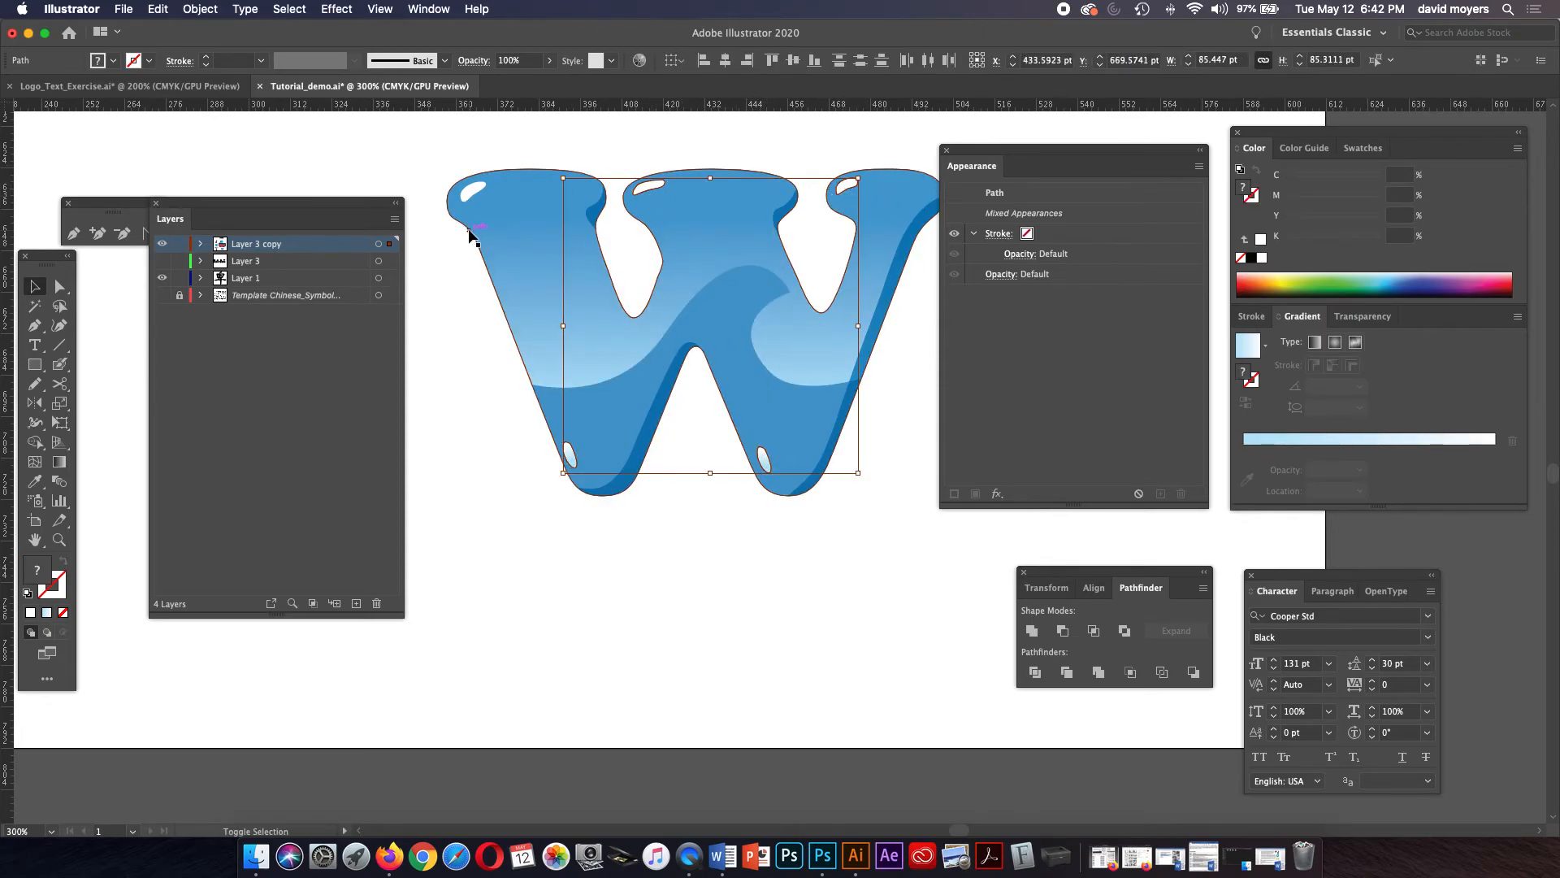
shift+click(471, 192)
key(a)
key(v)
key(super+g)
Step: Try lowering the opacity of the grouped highlights to 47% and deselect them
click(1371, 317)
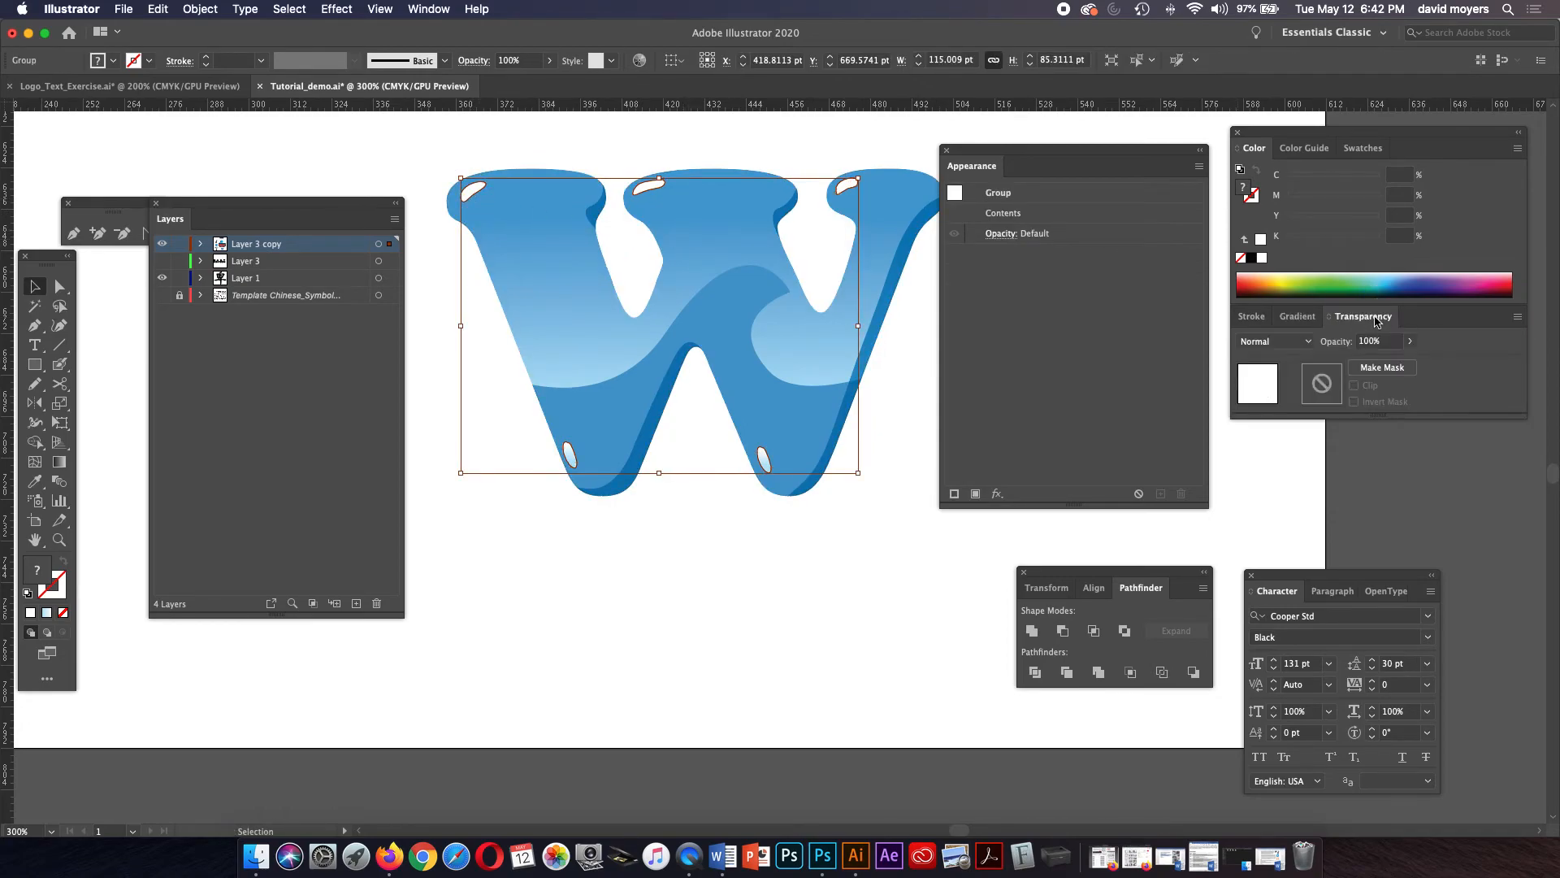
click(1408, 342)
click(1376, 363)
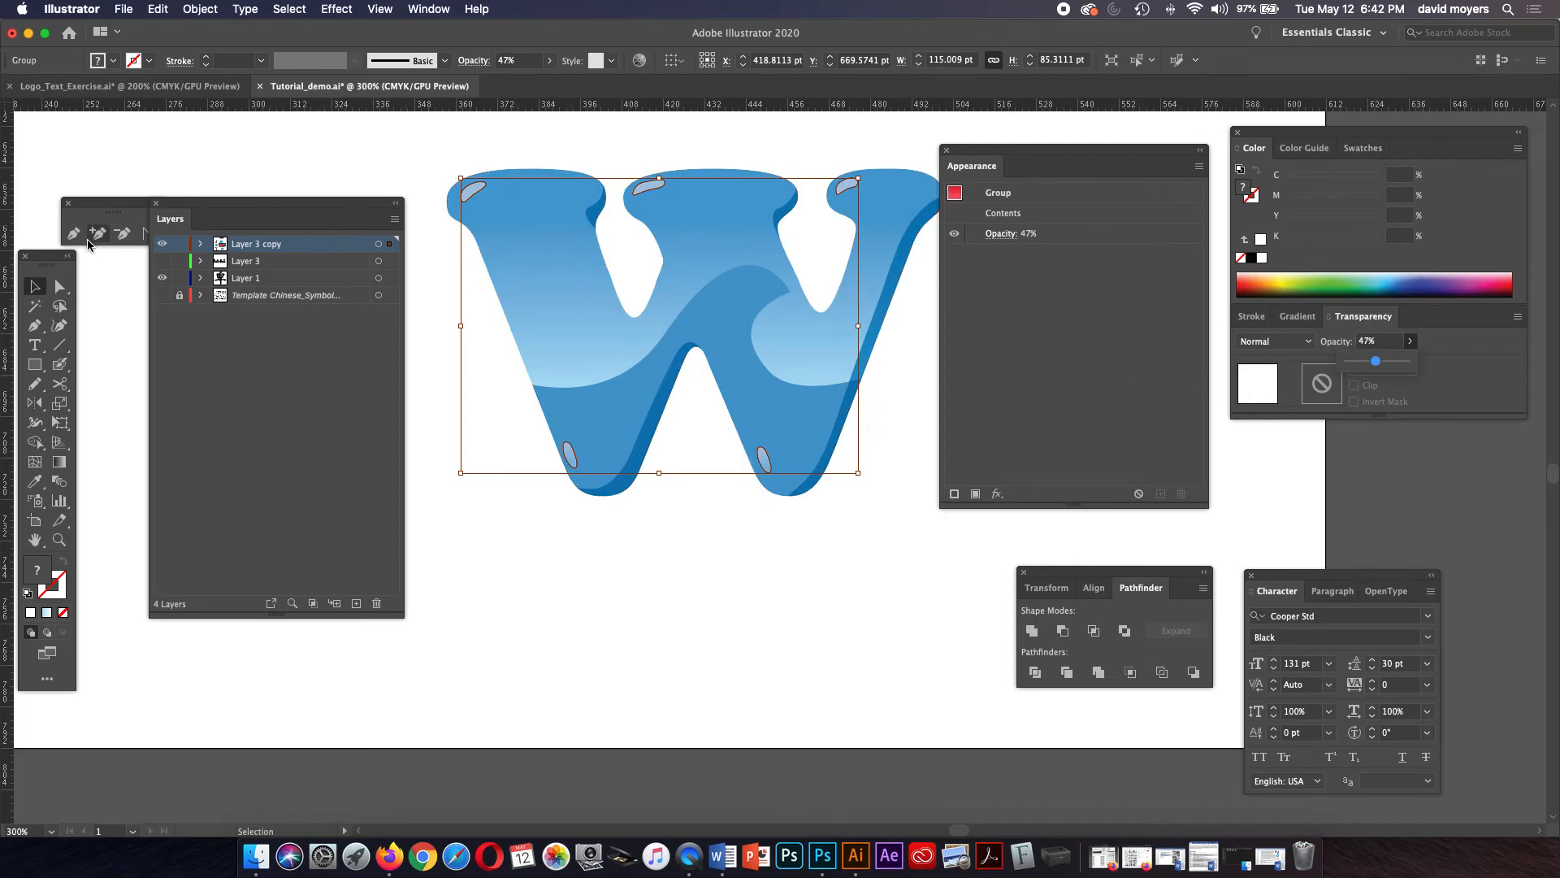
click(59, 286)
click(260, 153)
click(260, 152)
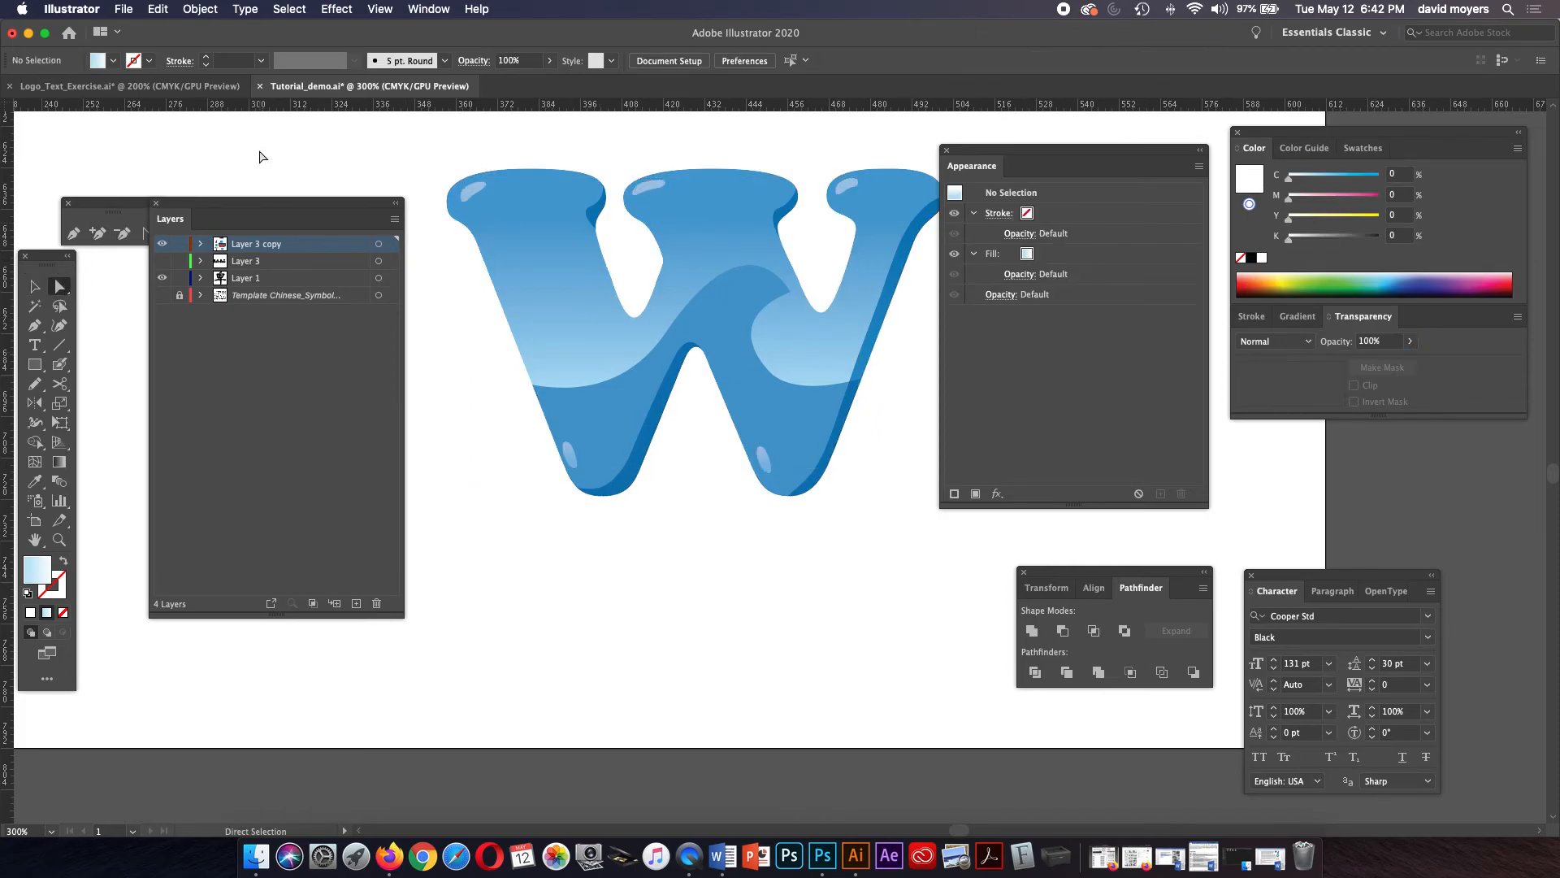
Step: Undo the opacity change and the grouping of the five highlights, and deselect them
key(super+z)
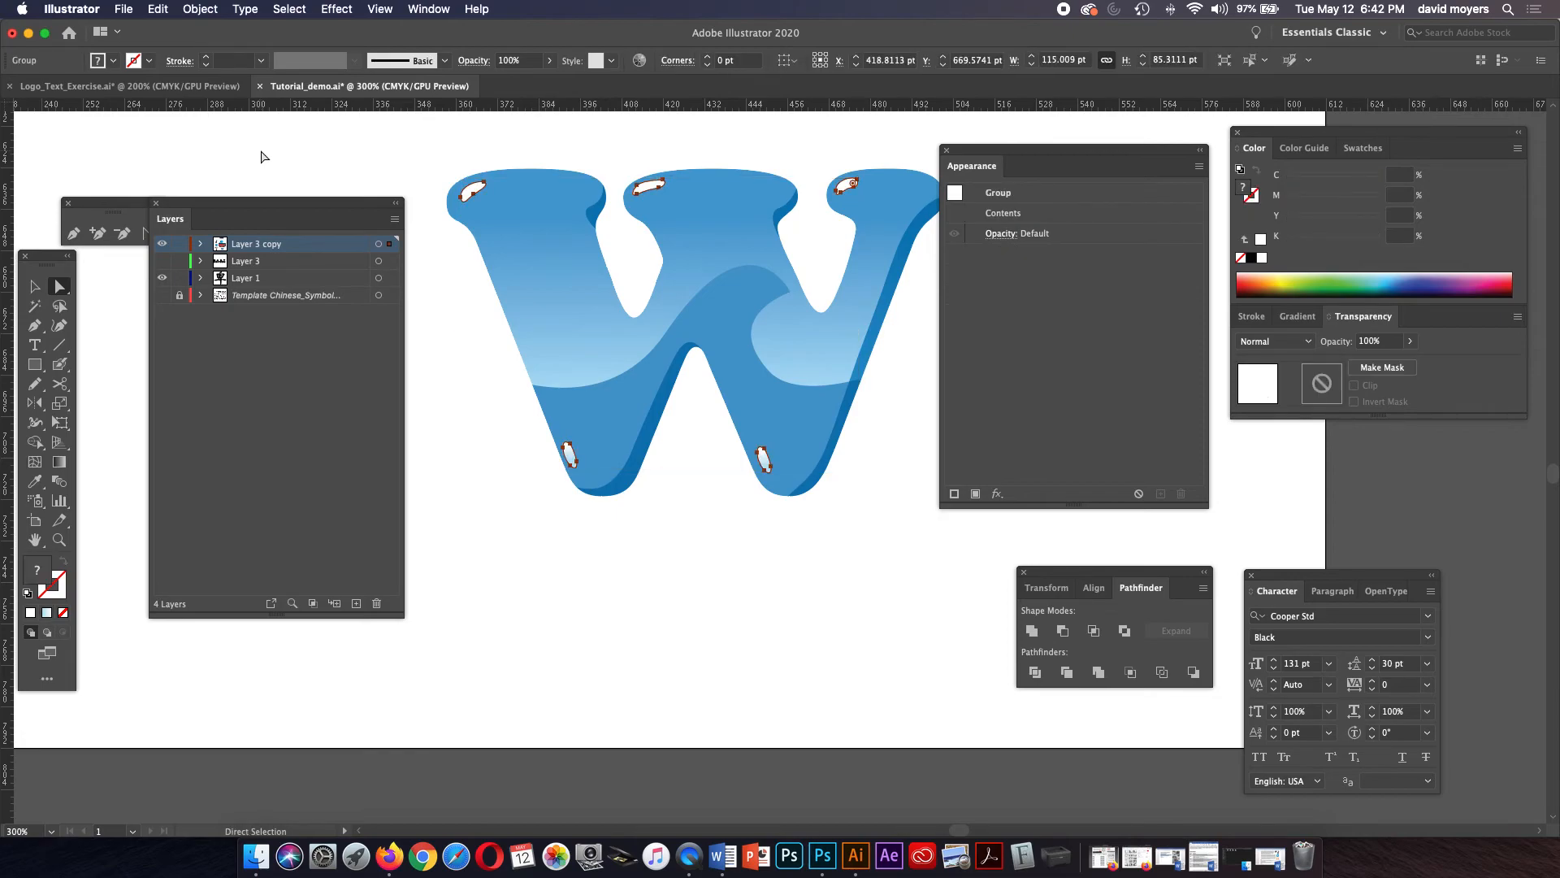
key(v)
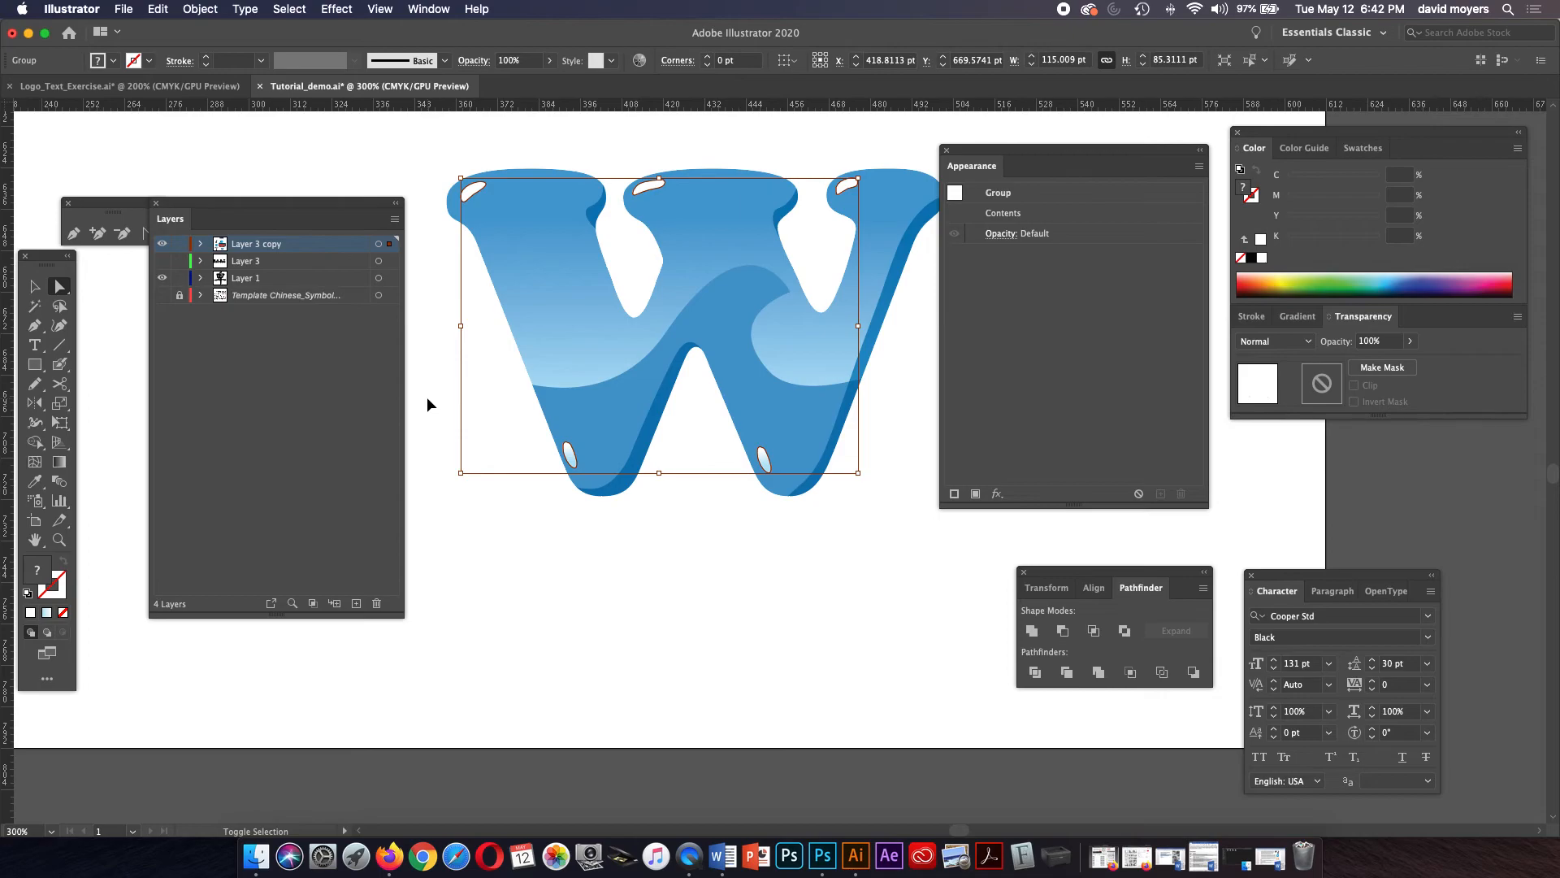
key(a)
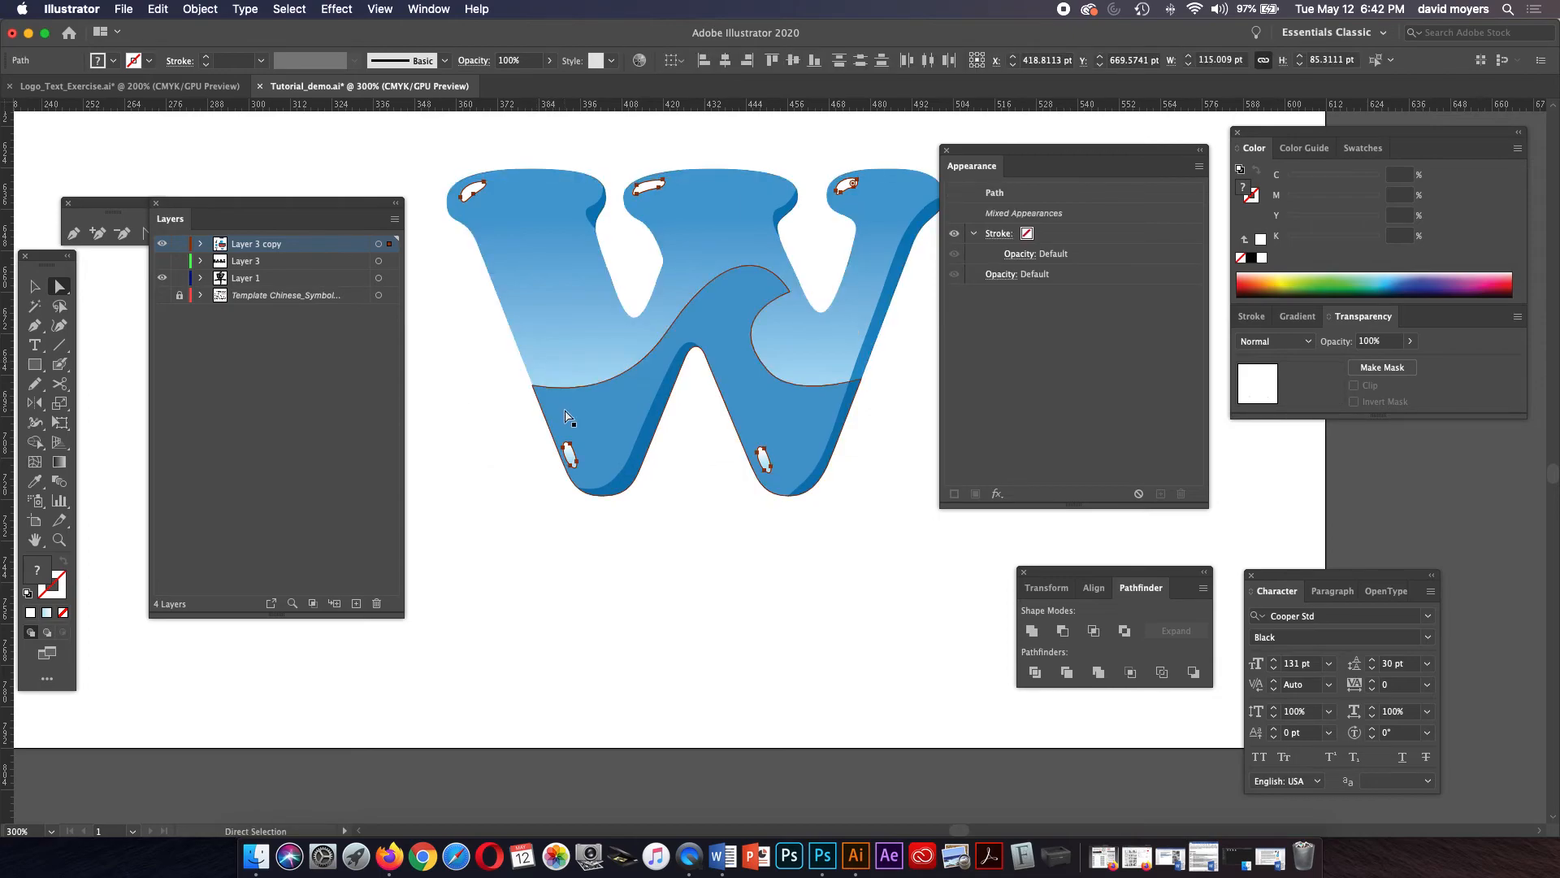
click(529, 449)
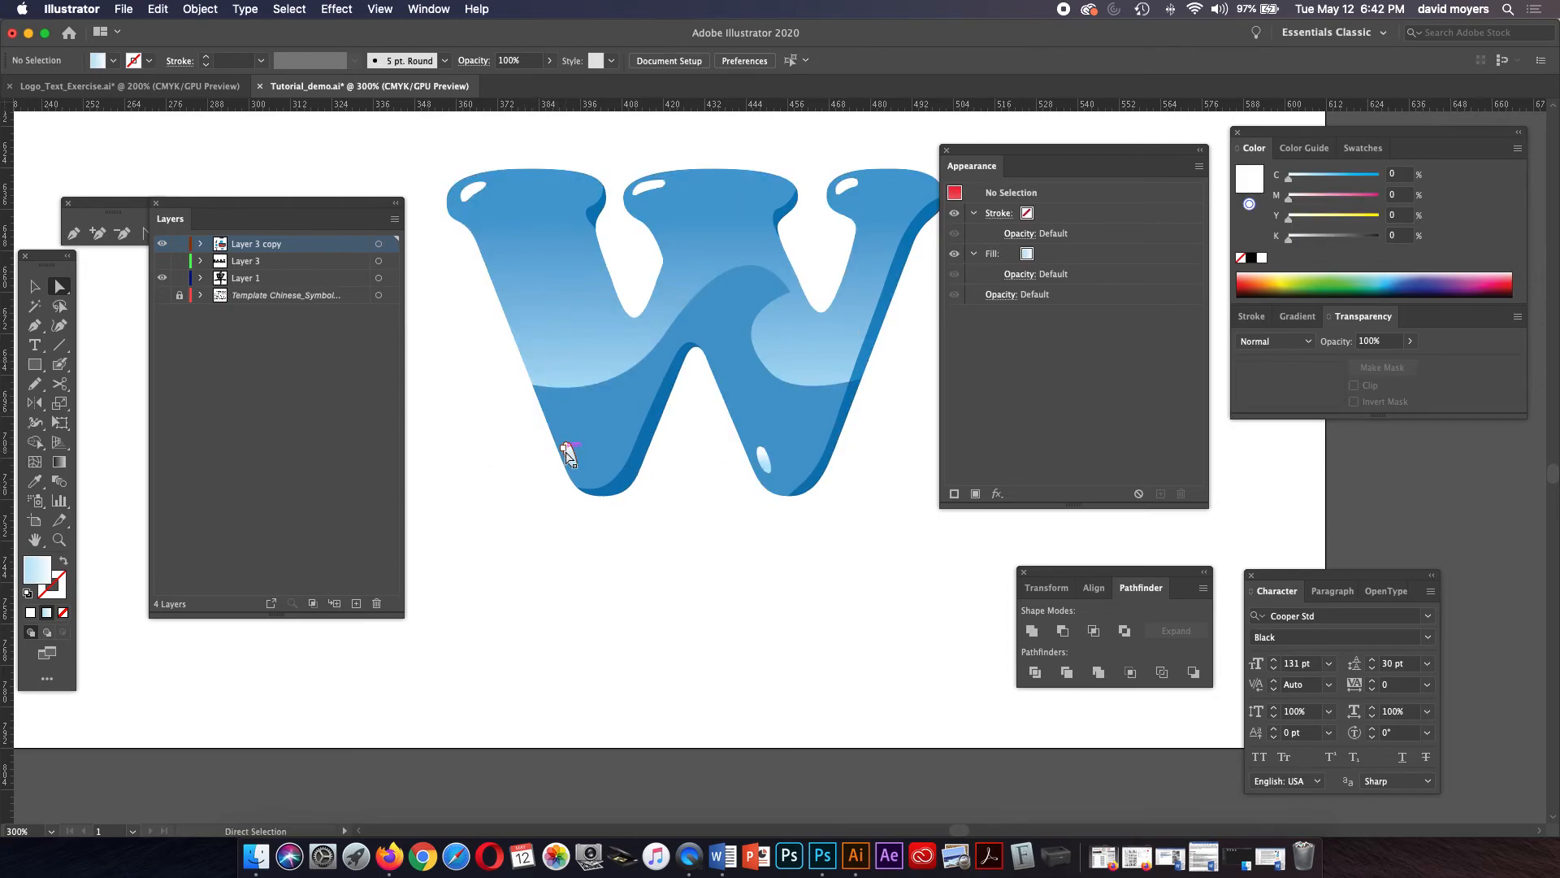
Step: Set the opacity of the two oval highlights on the W's lower legs to 56%, and deselect them
click(566, 450)
shift+click(762, 456)
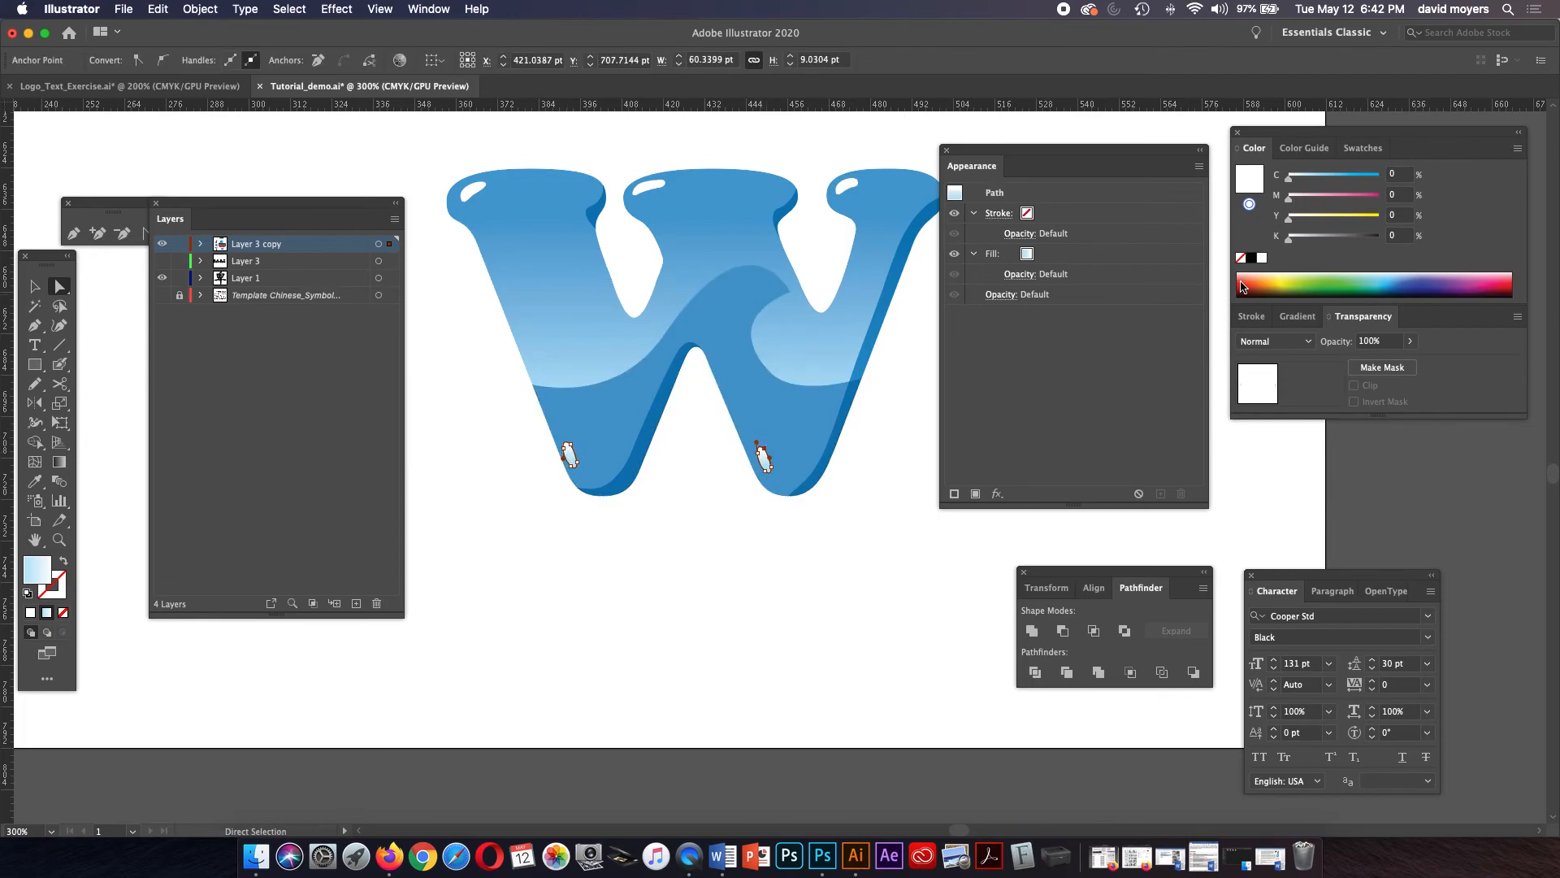
click(1412, 341)
click(1383, 363)
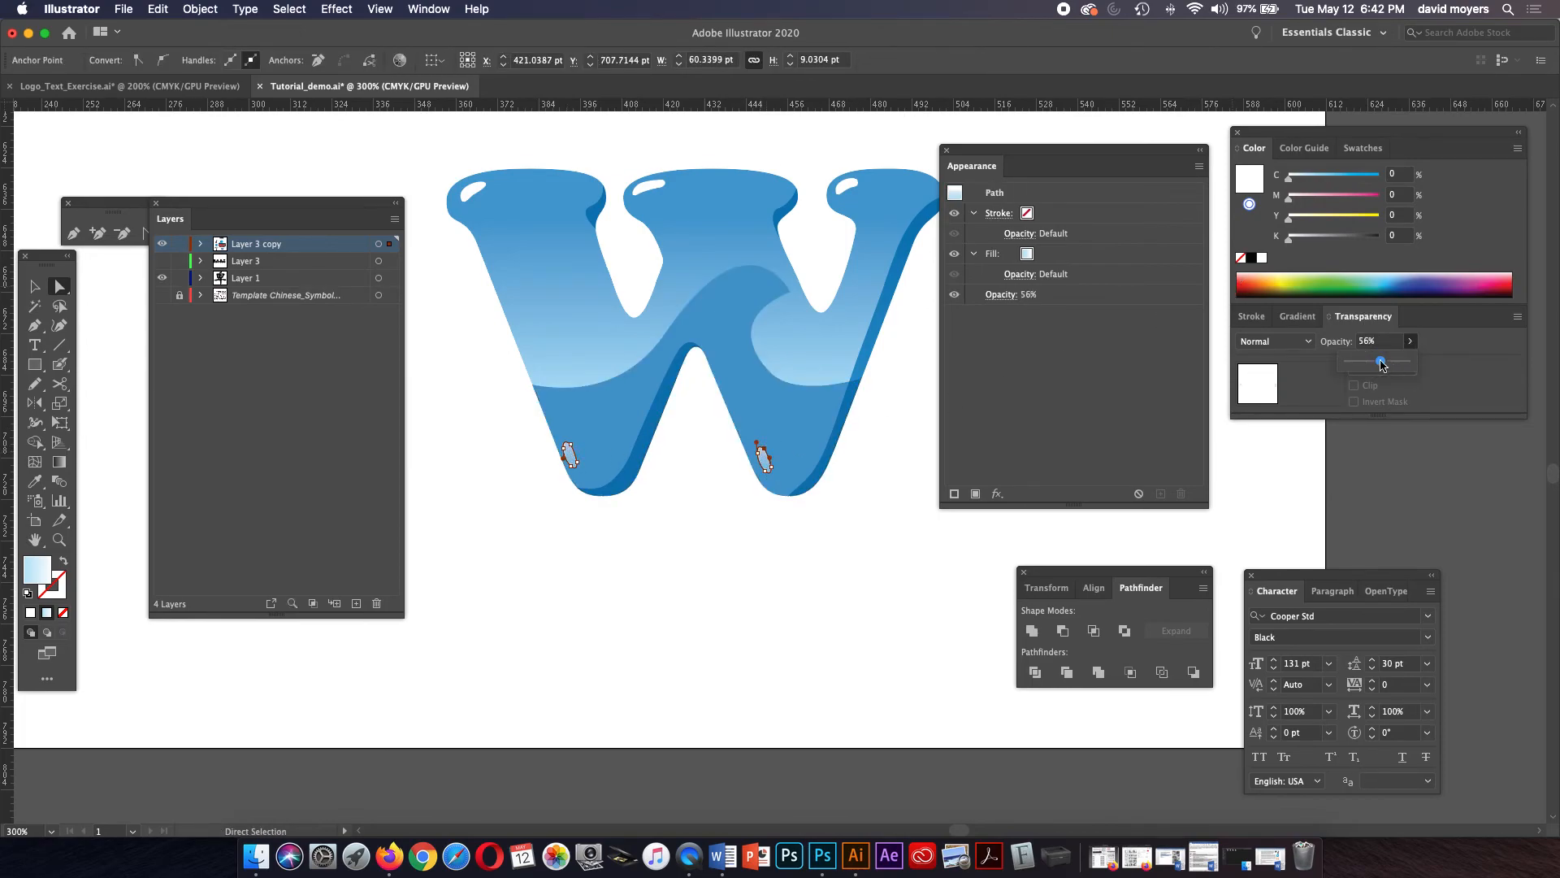
click(924, 420)
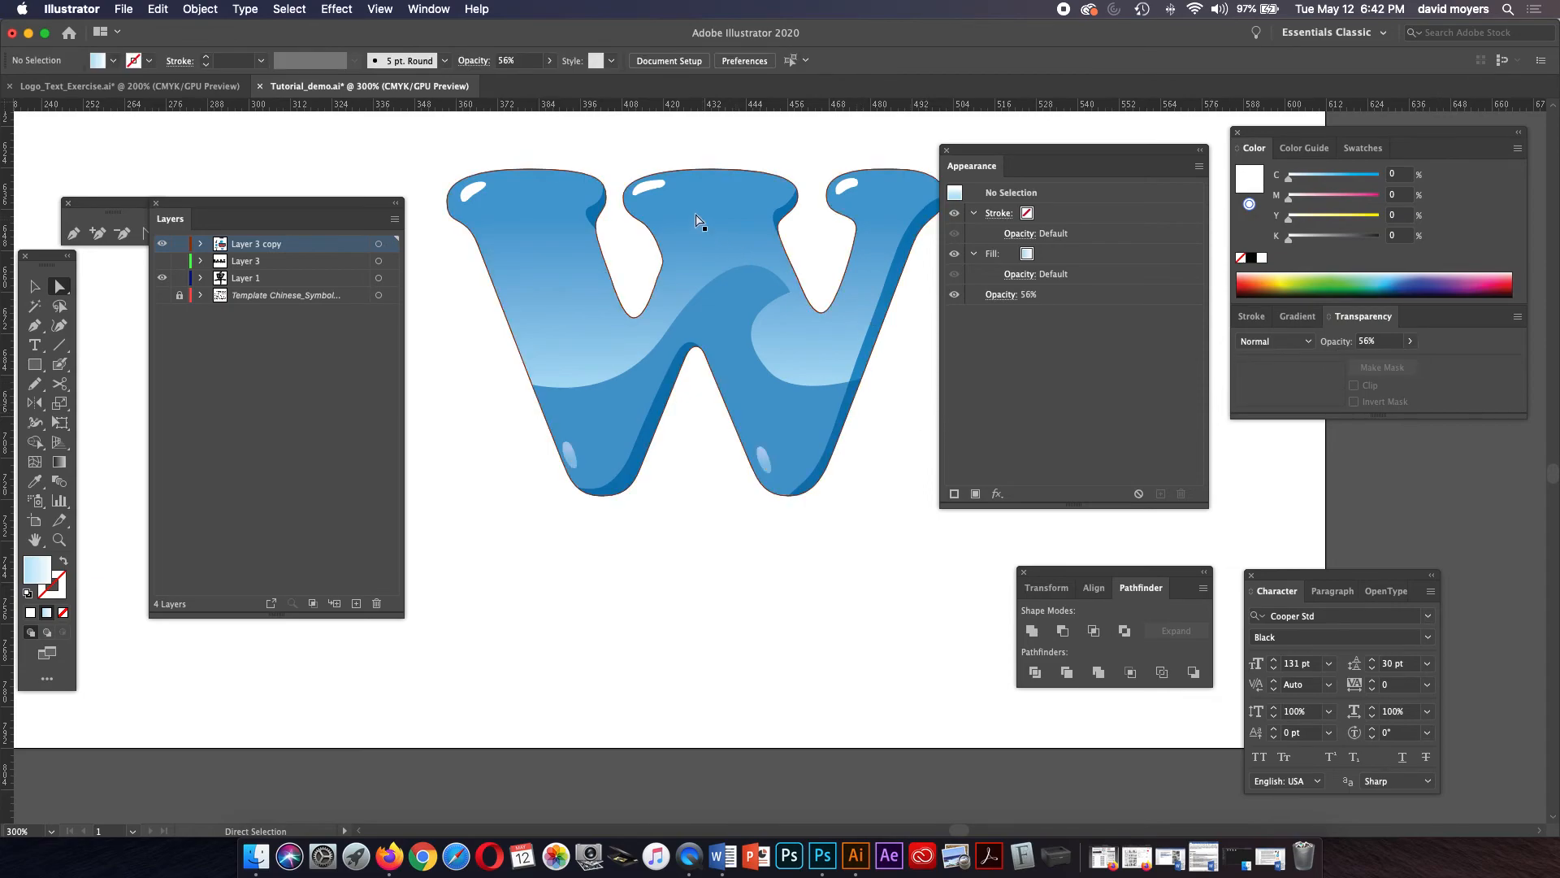
Step: Set the opacity of the three white highlights on the W's serifs to 63%, and deselect them
click(659, 187)
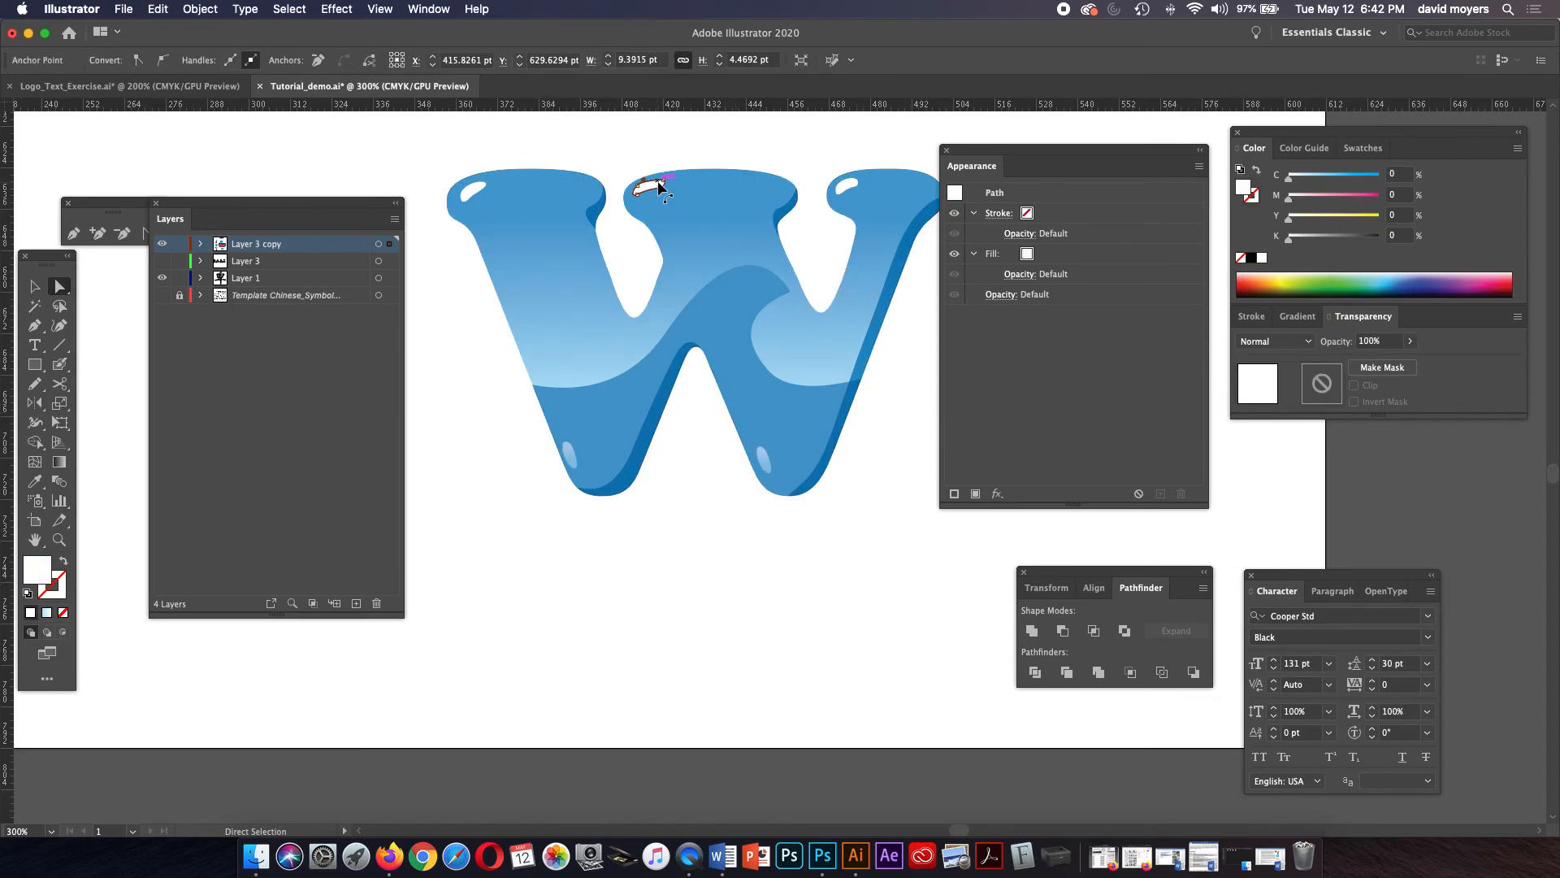
shift+click(845, 189)
shift+click(477, 189)
click(1408, 340)
click(1386, 363)
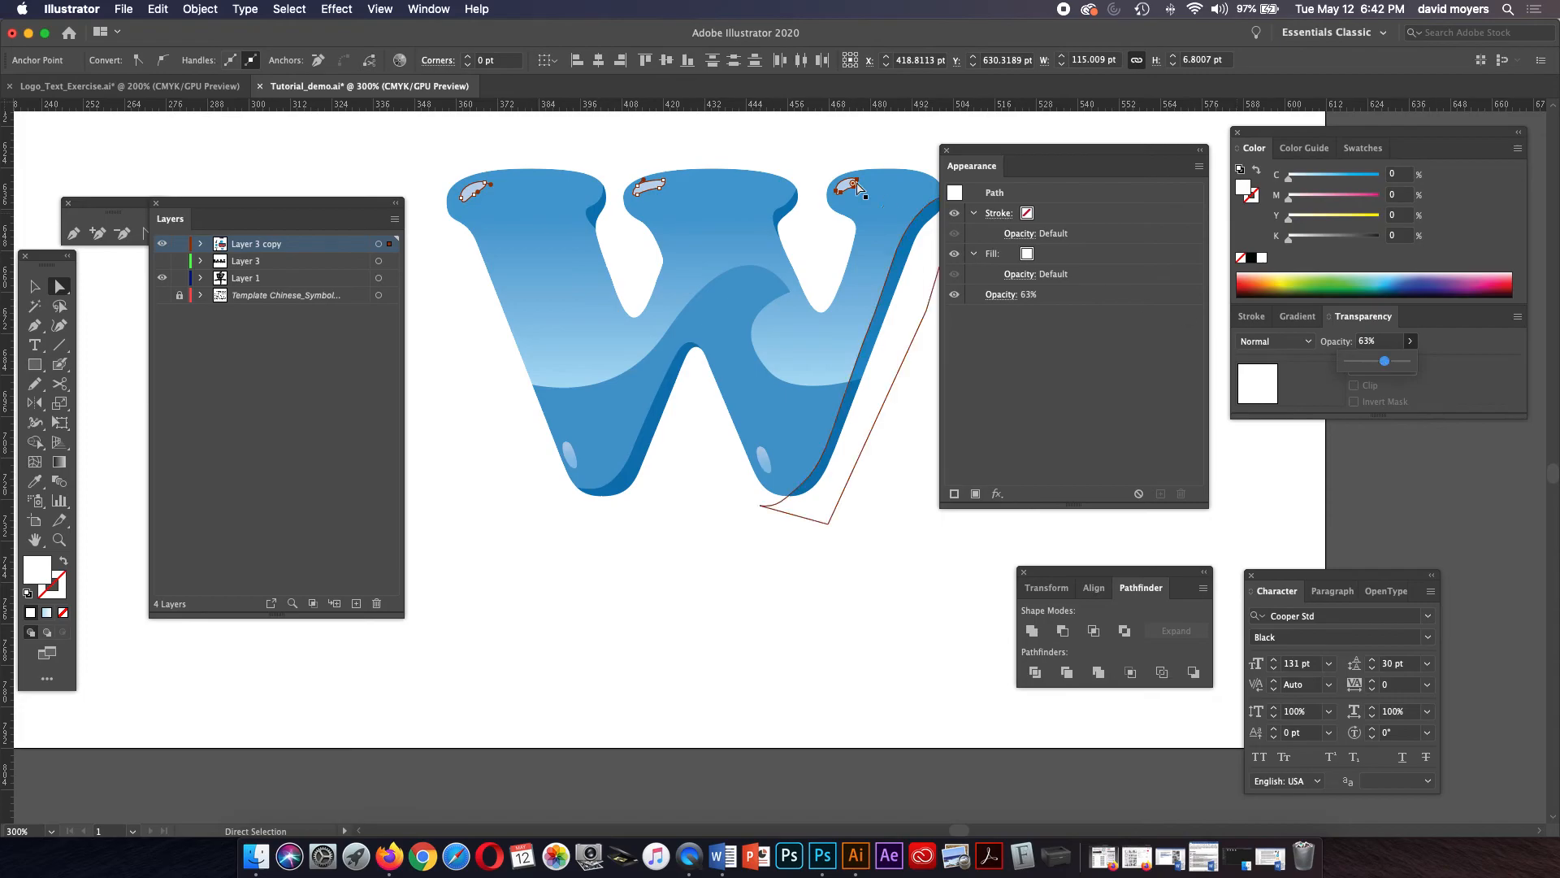
click(847, 152)
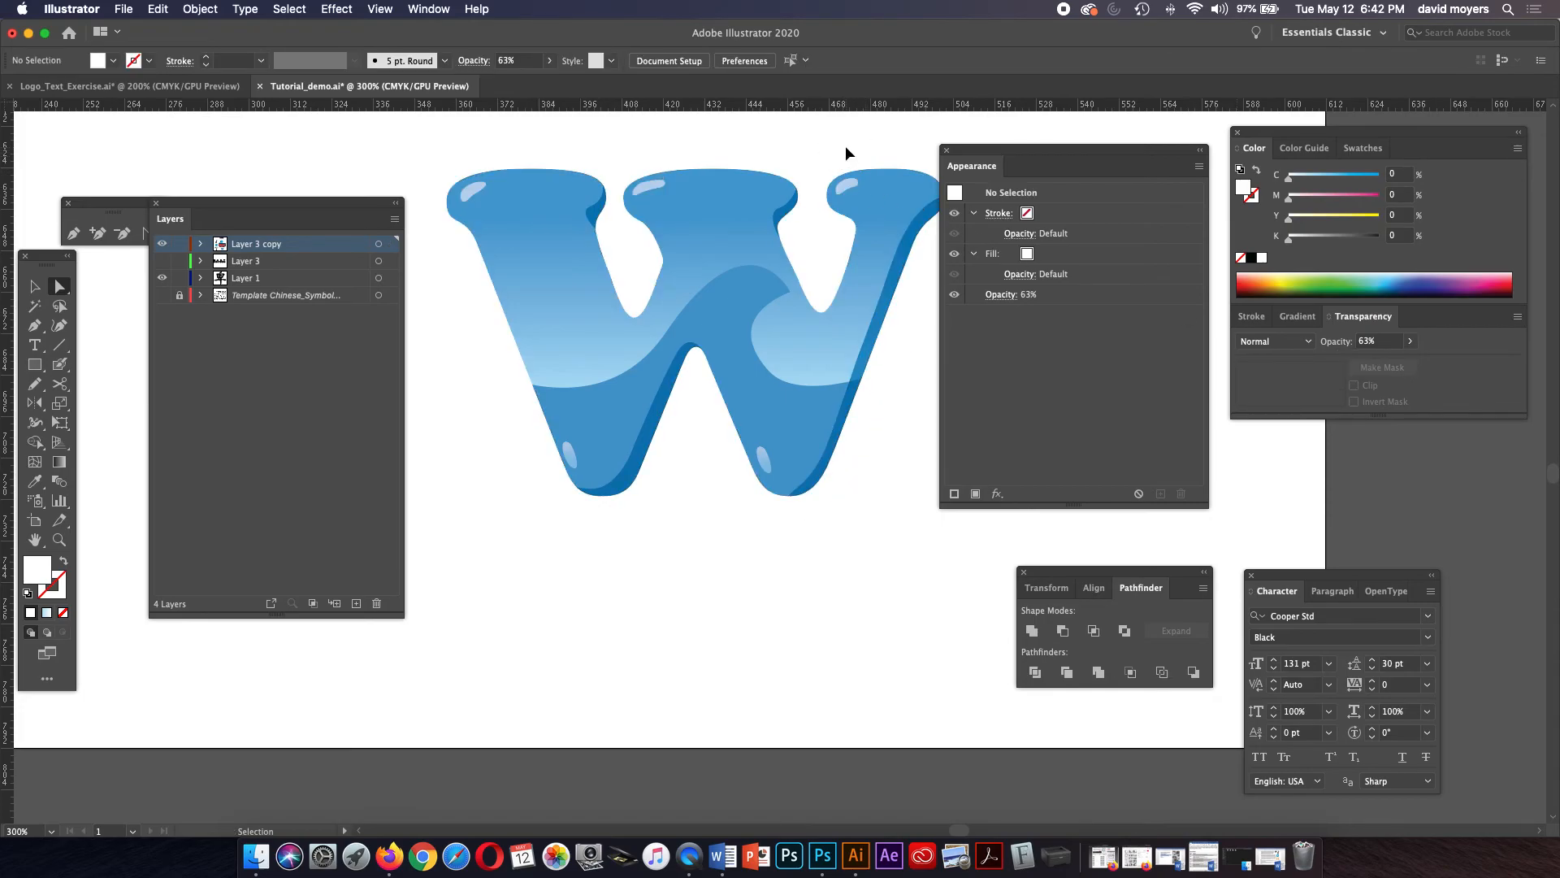
Step: Smooth the rising curve of the wave's crest by adjusting its anchor point and upper direction handle, and deselect the path
key(super+minus)
key(super+minus)
key(z)
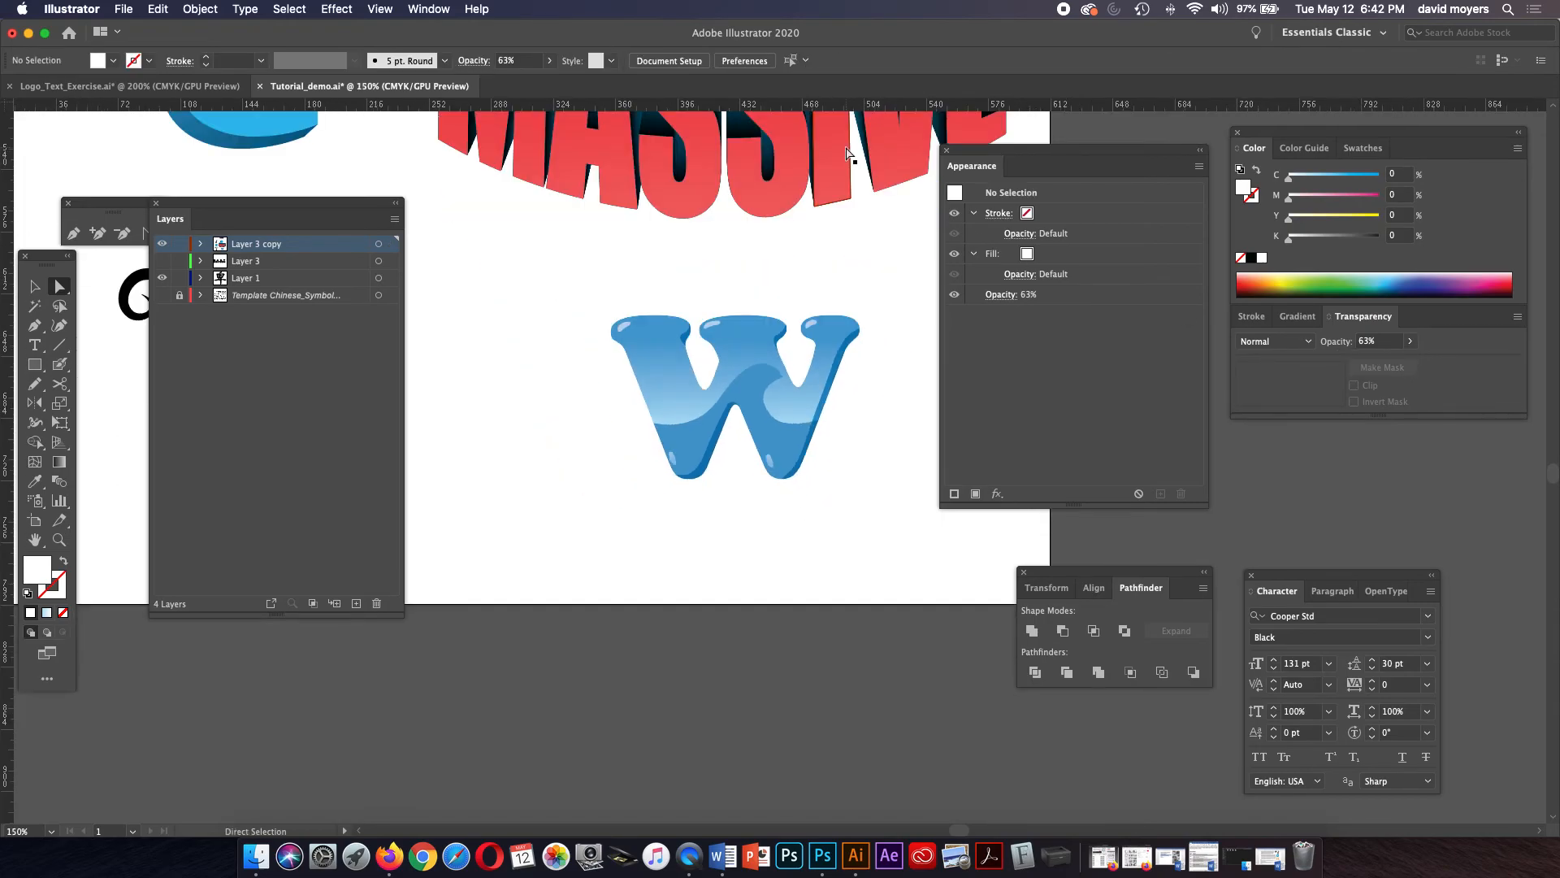
click(772, 412)
click(739, 416)
key(a)
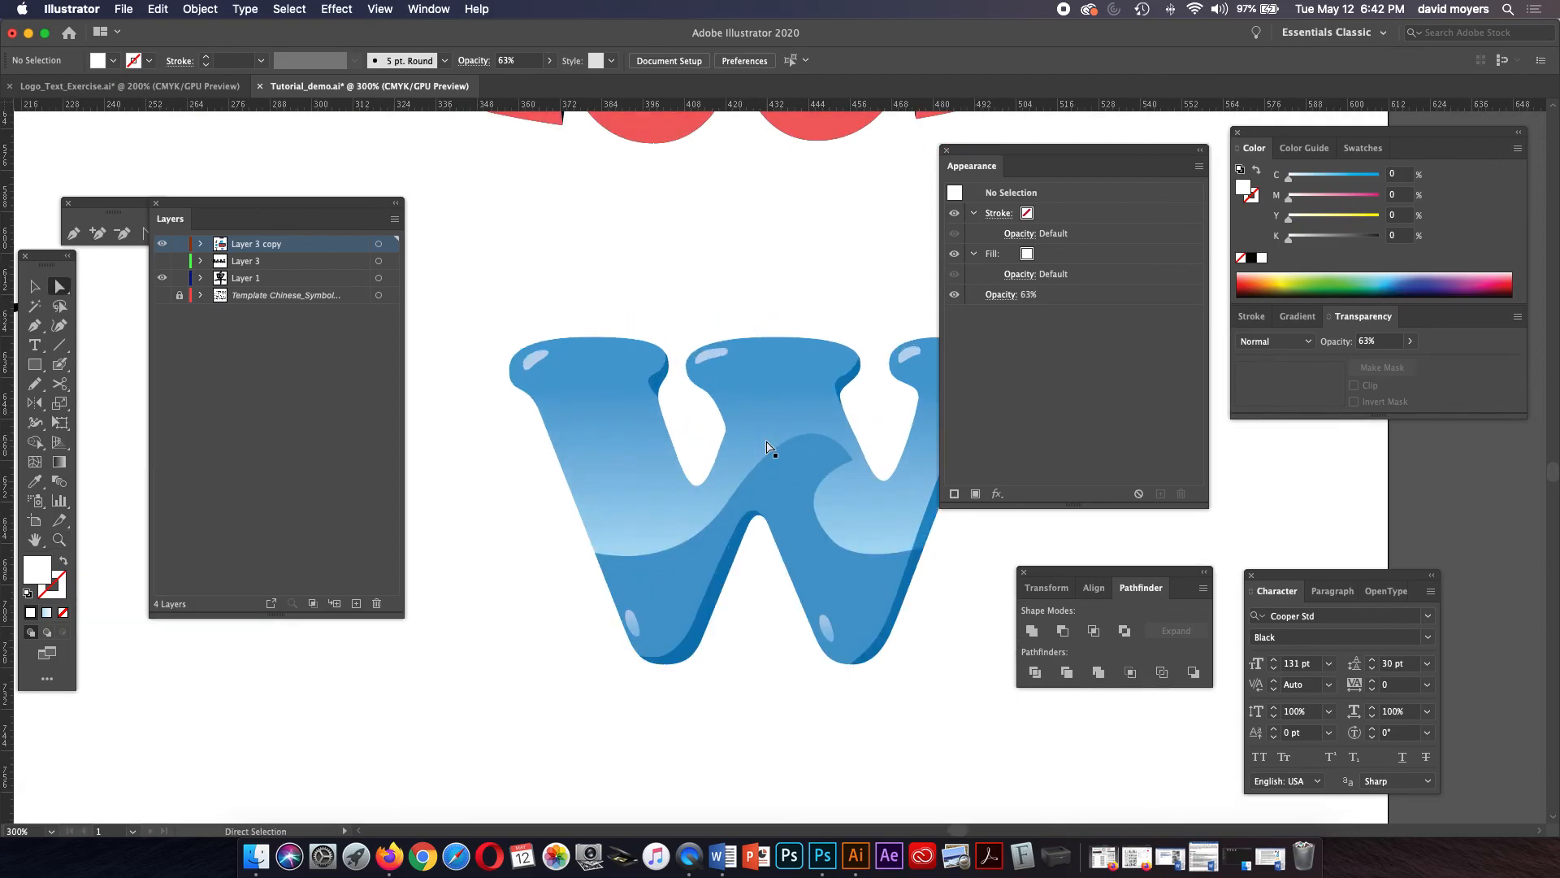
click(762, 459)
drag(762, 459, 720, 495)
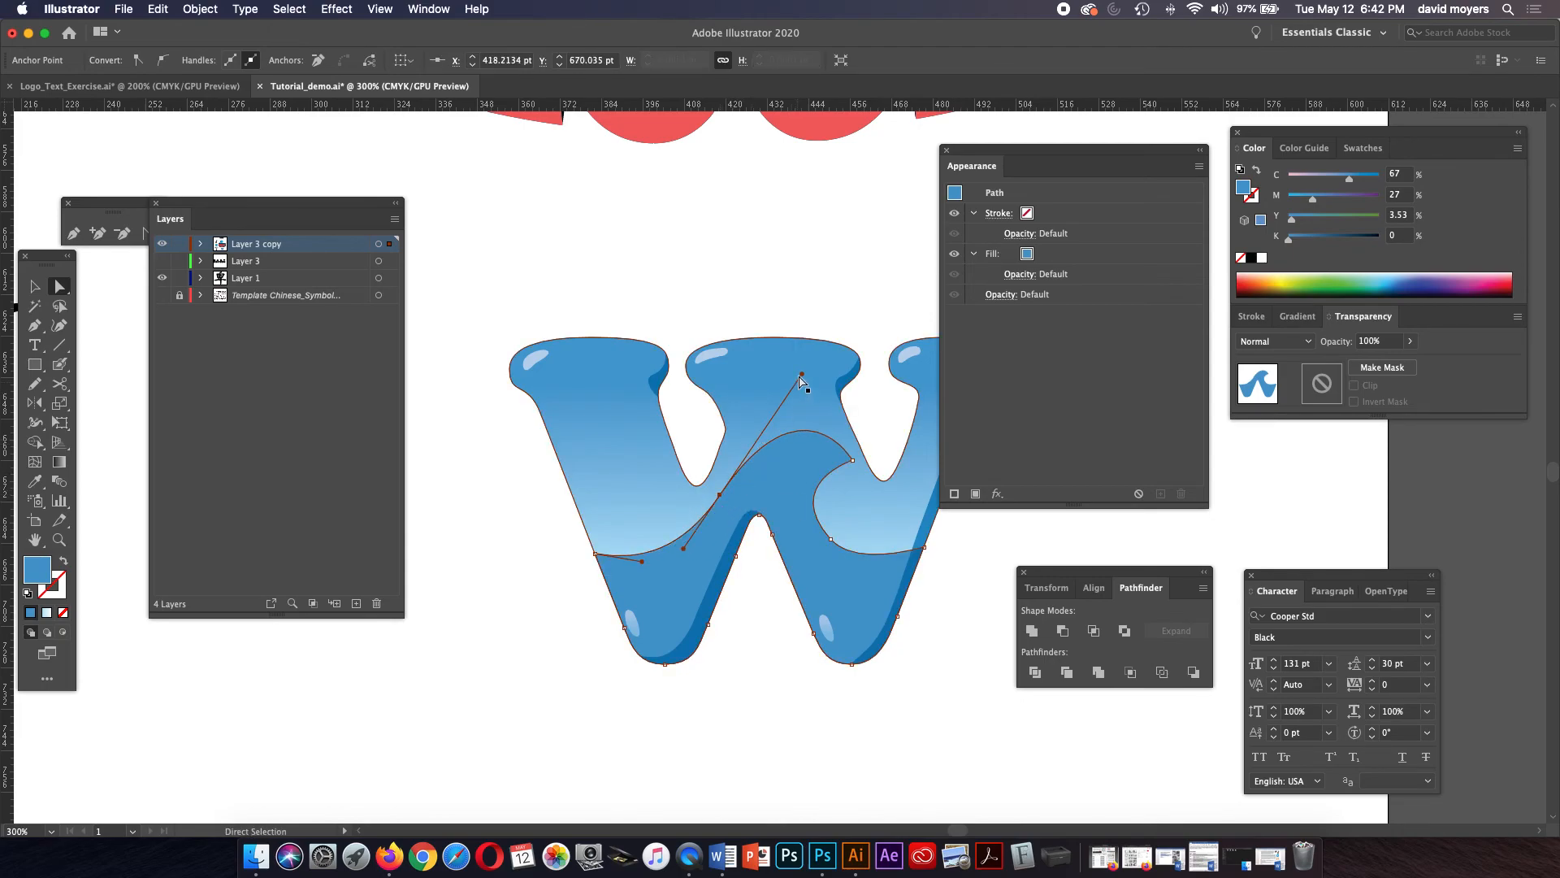
drag(802, 375, 807, 380)
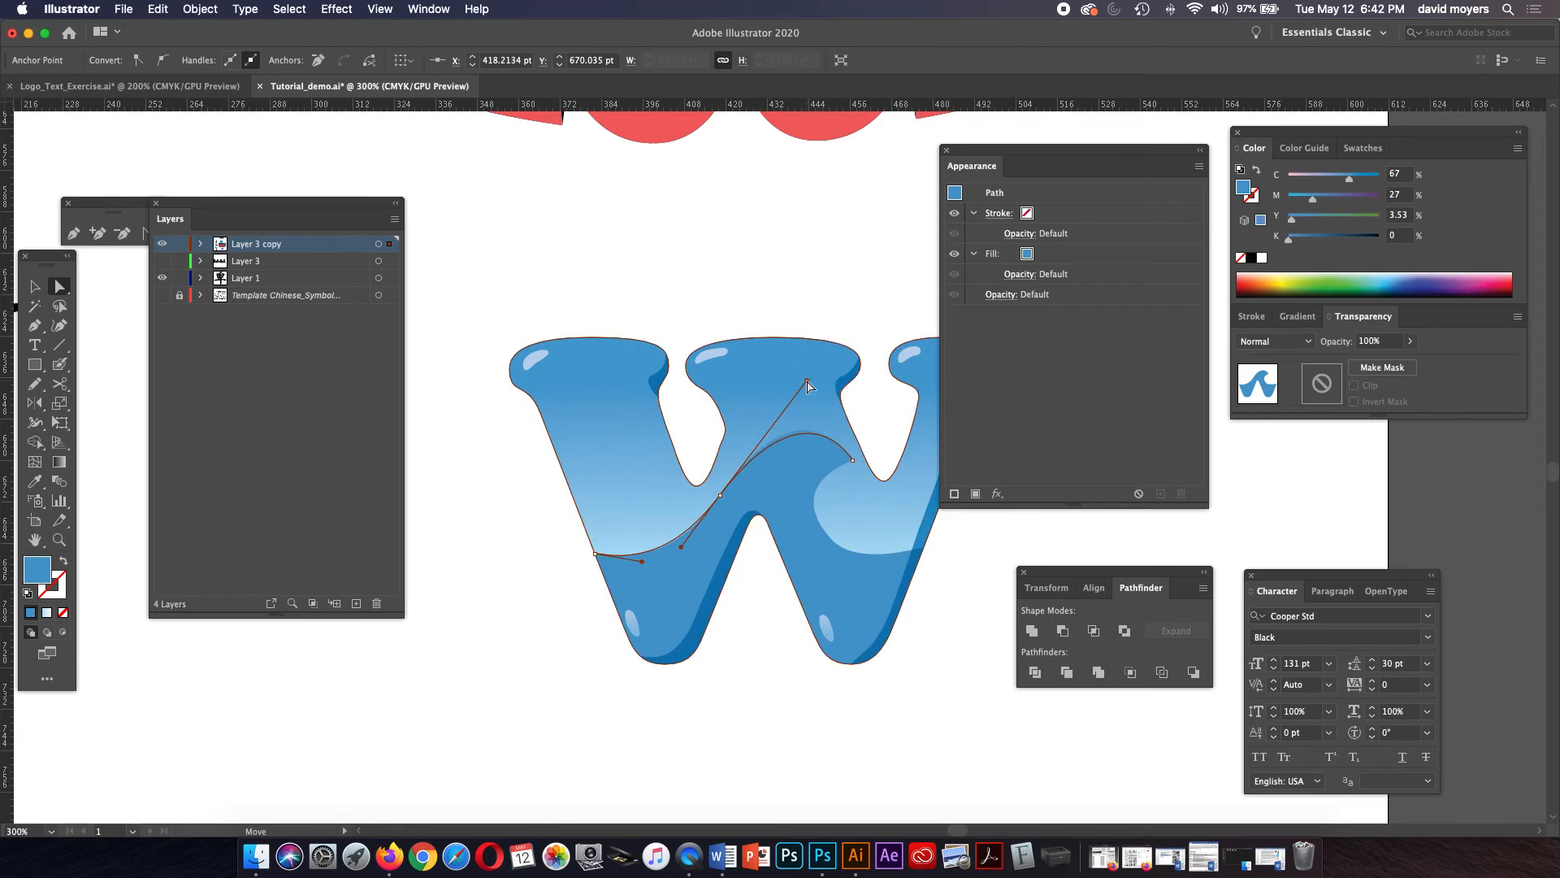
click(843, 258)
Step: Review the W logo alongside the other lettering designs on the whole artboard
key(super+minus)
key(super+minus)
key(super+minus)
drag(823, 331, 914, 536)
key(super)
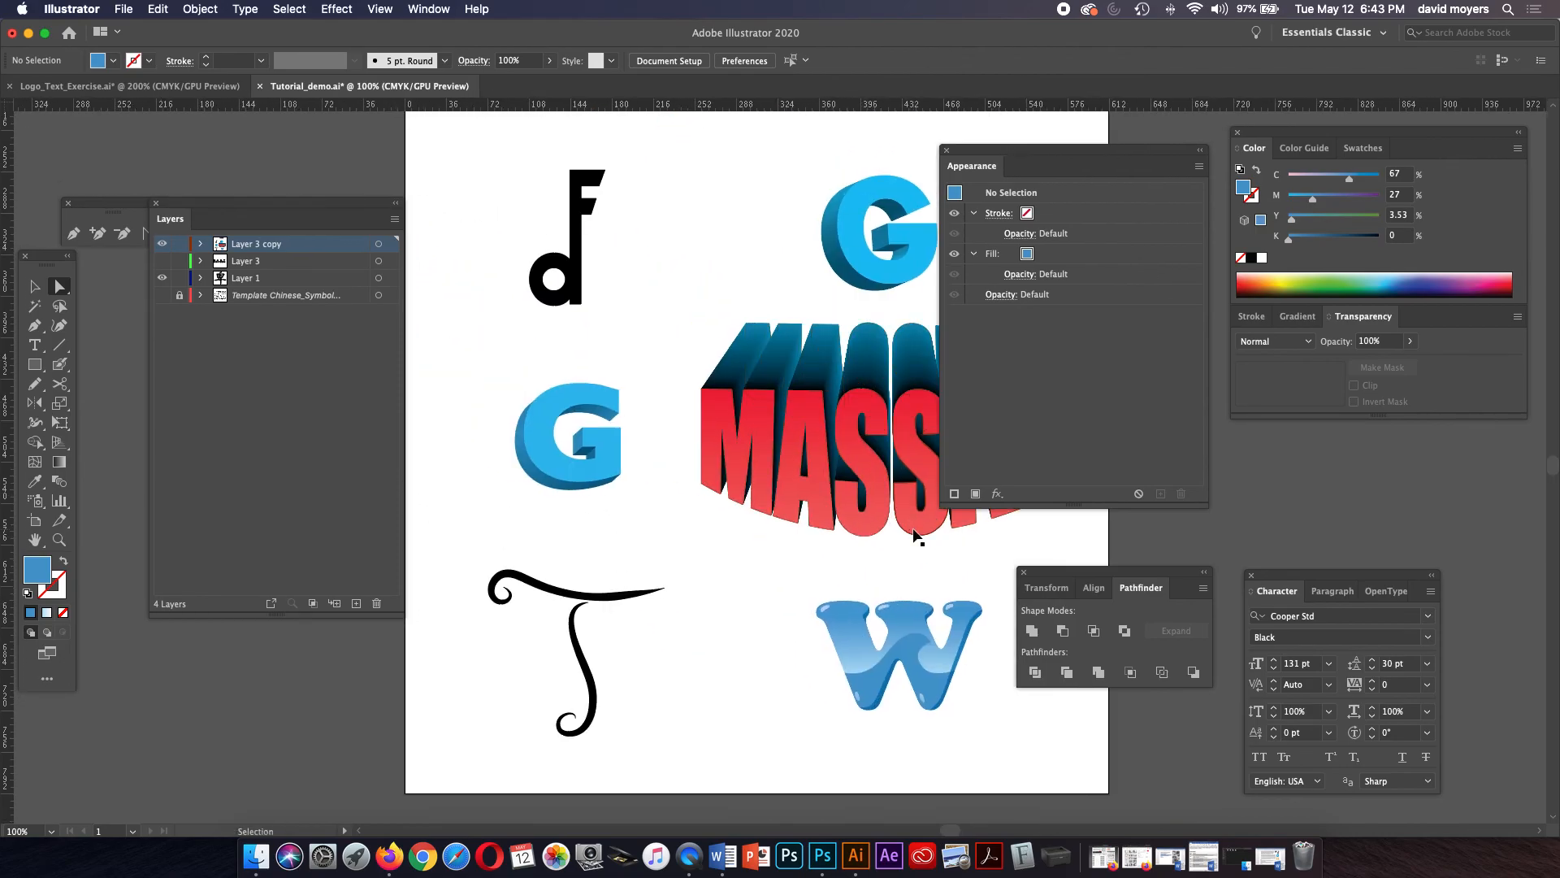
key(super+minus)
key(space)
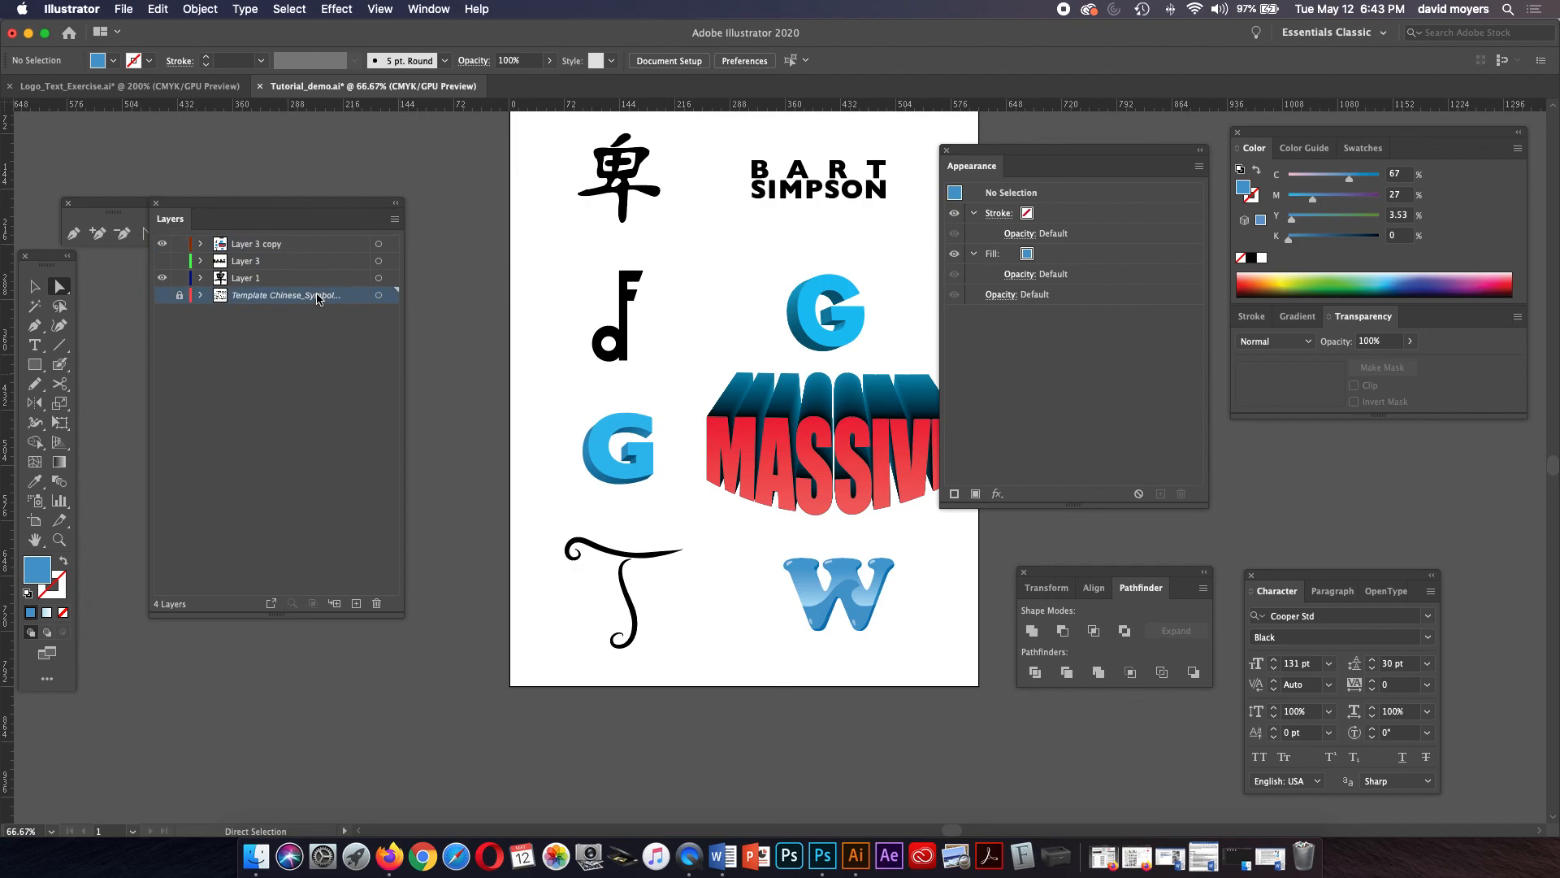
Step: Show and hide the Chinese symbols template layer repeatedly to compare the artwork with and without it, leaving it hidden
click(162, 295)
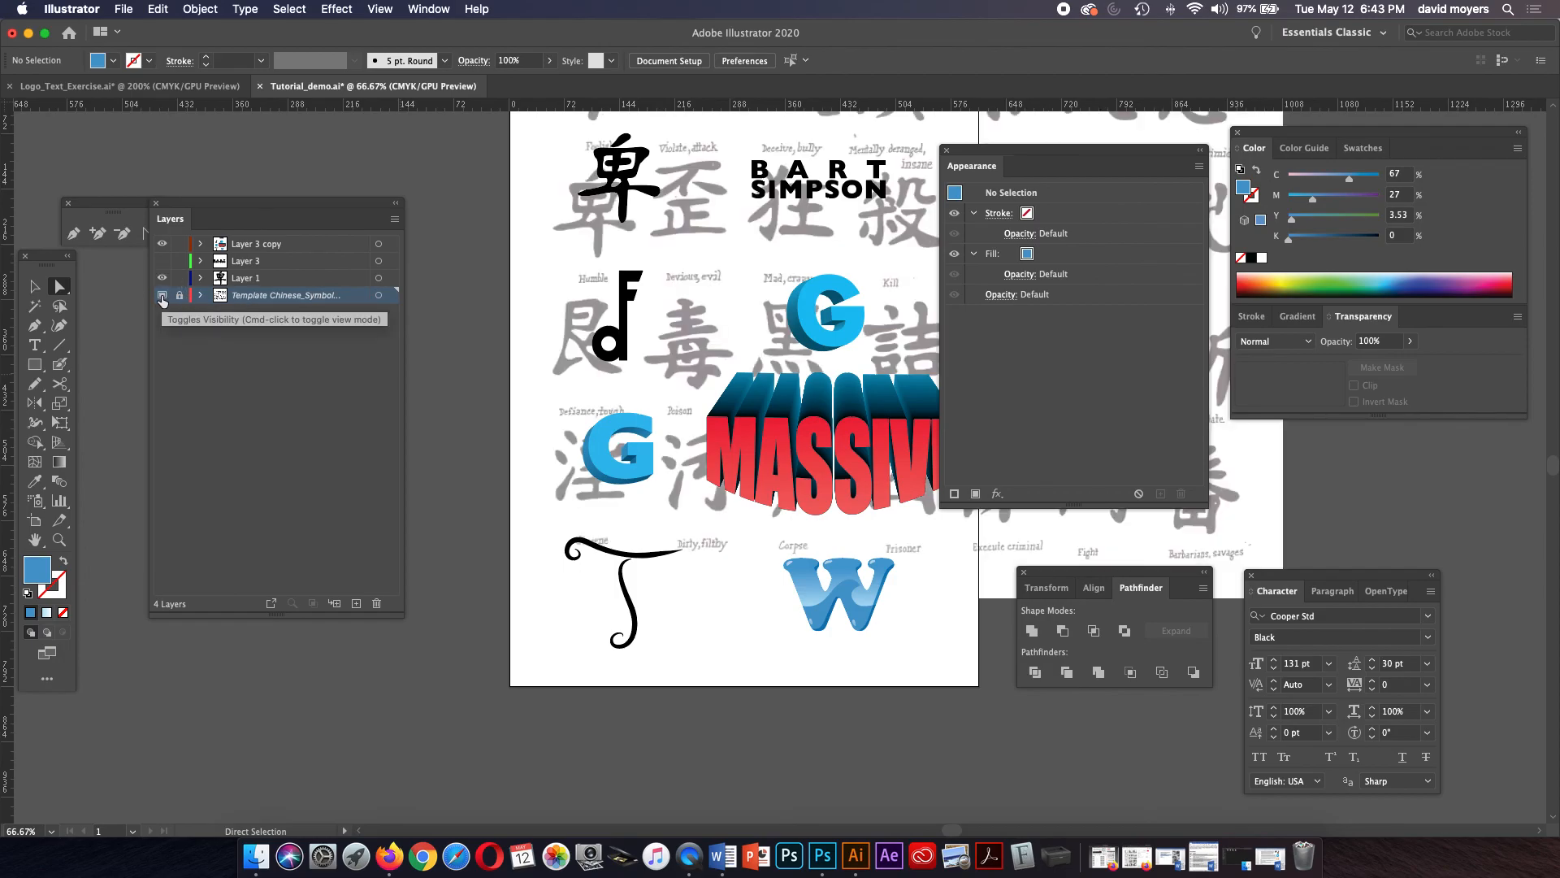
click(163, 295)
click(162, 295)
click(163, 295)
click(162, 294)
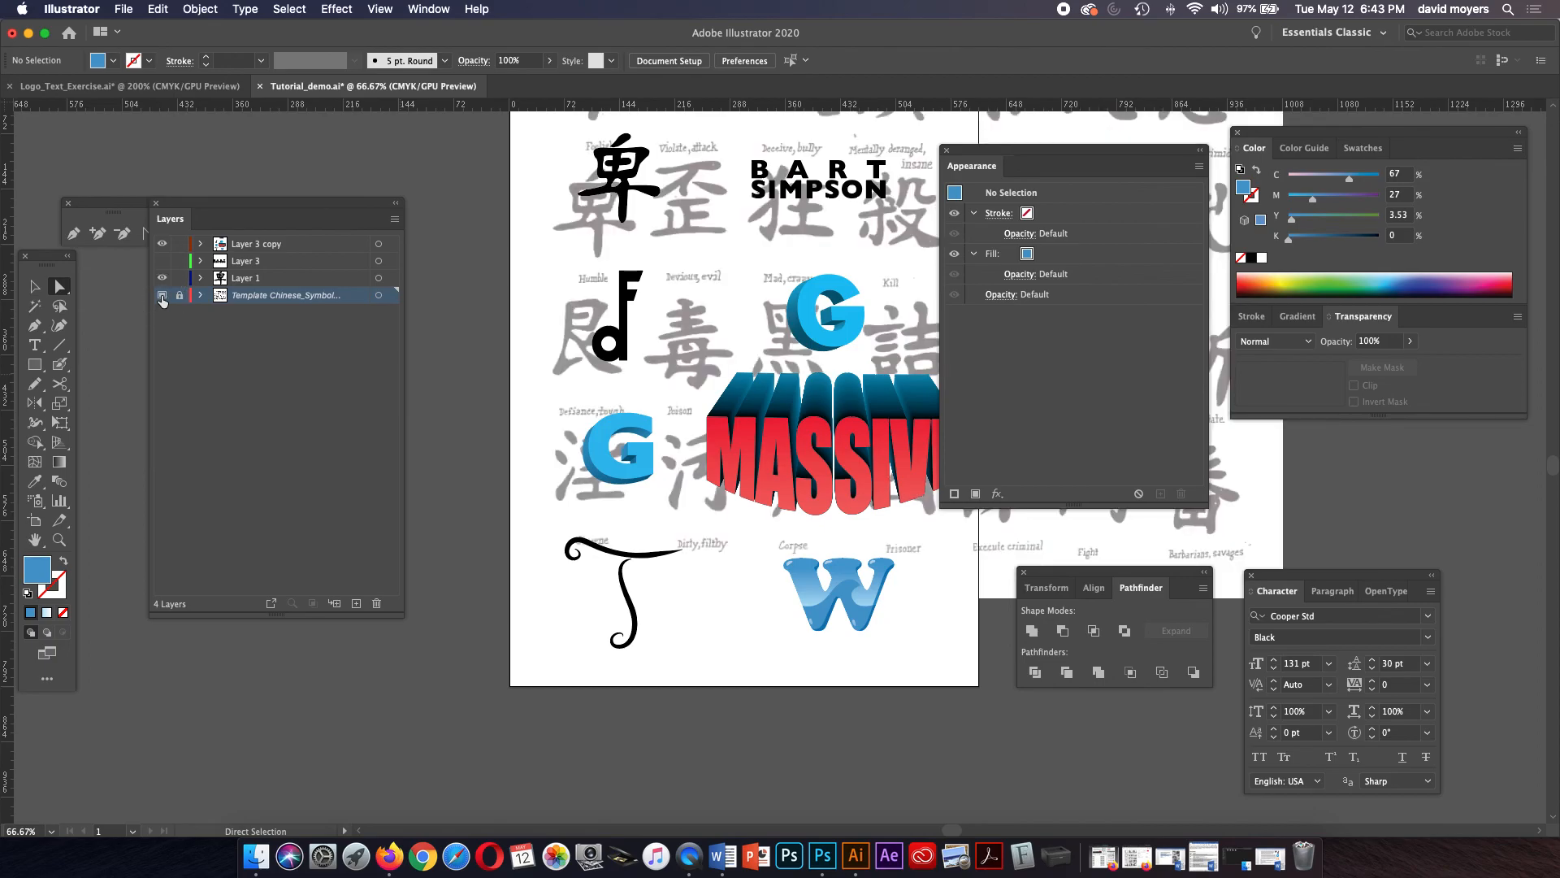
click(162, 295)
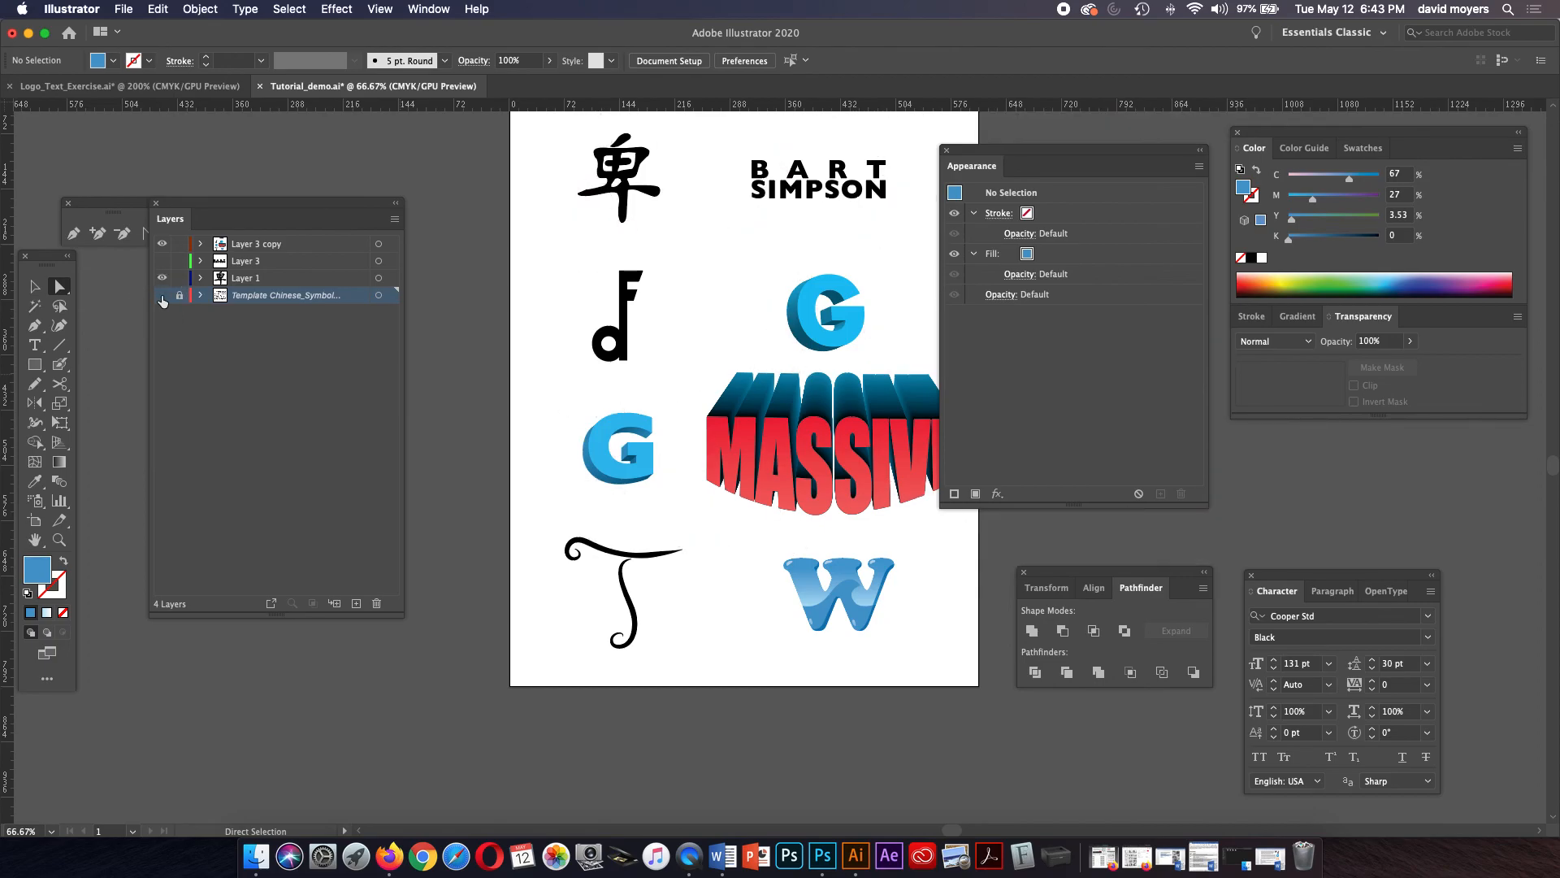
click(163, 295)
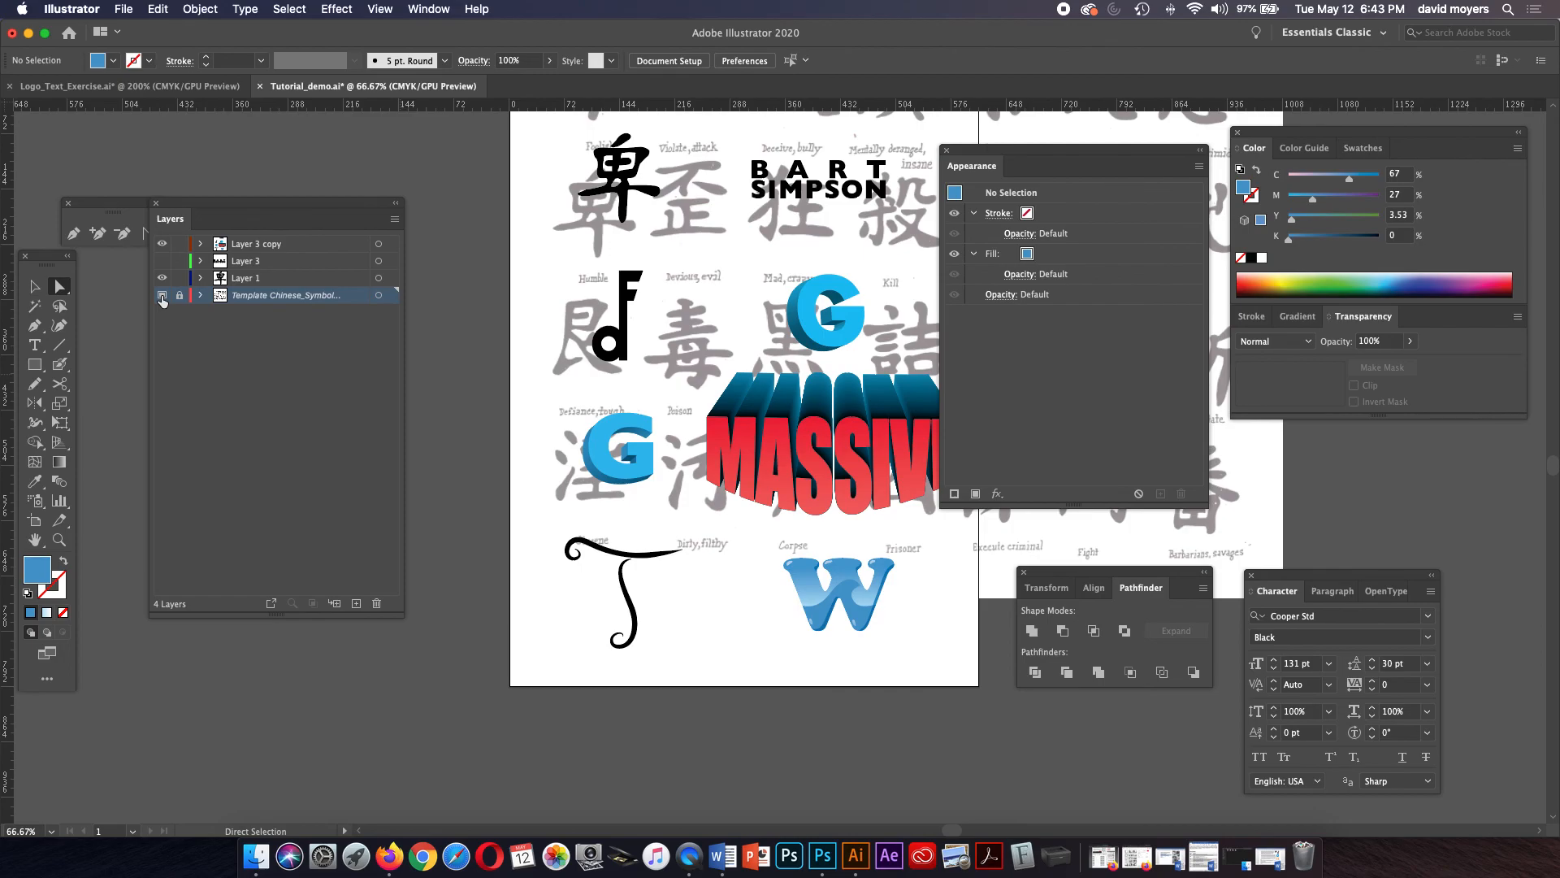
click(163, 295)
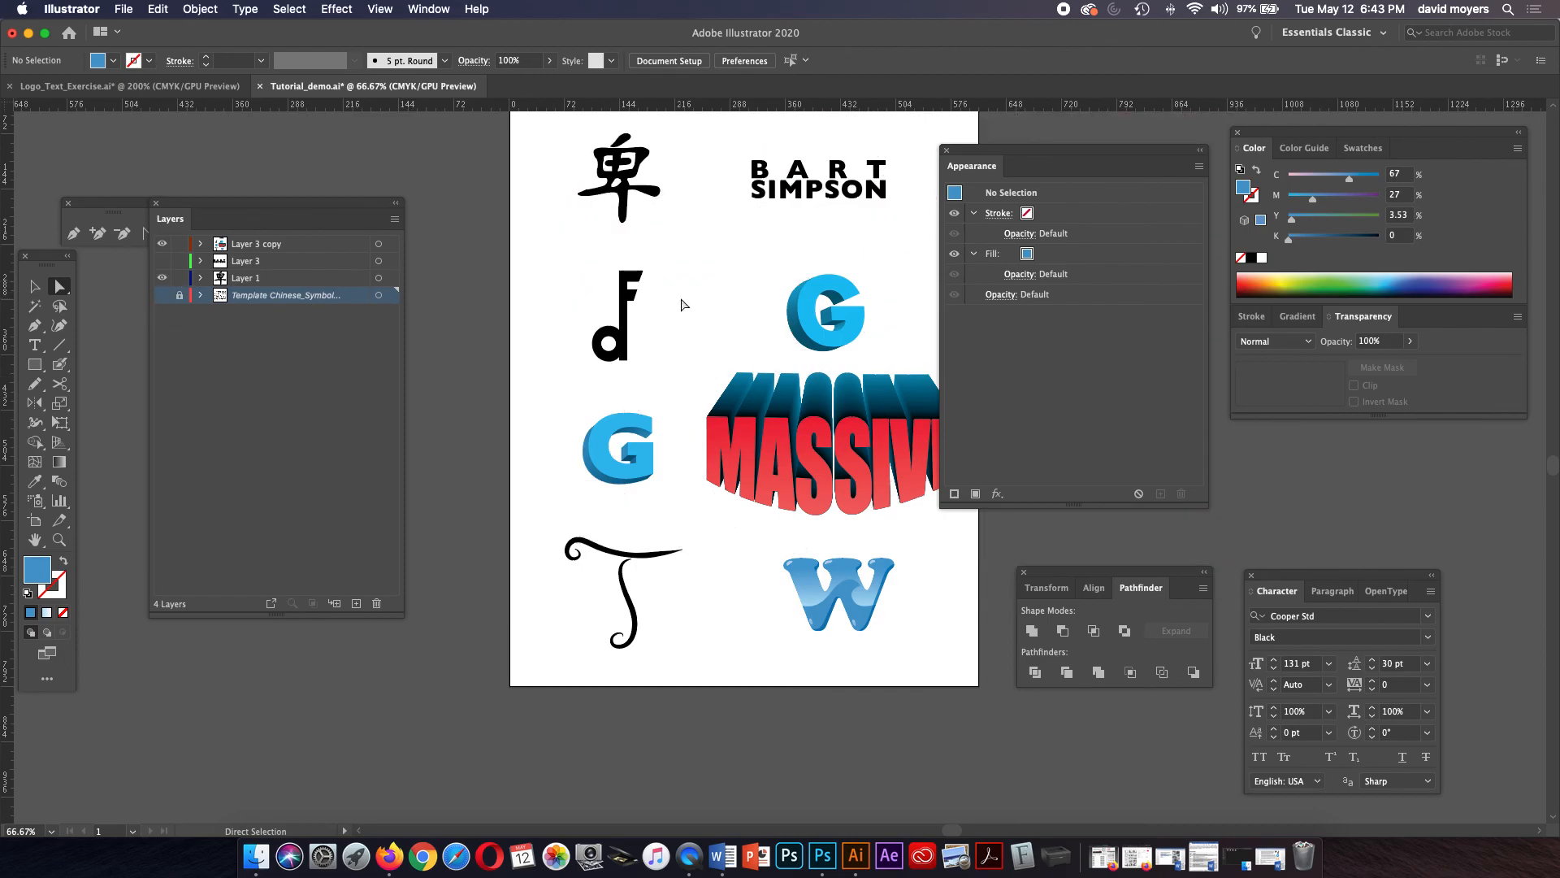